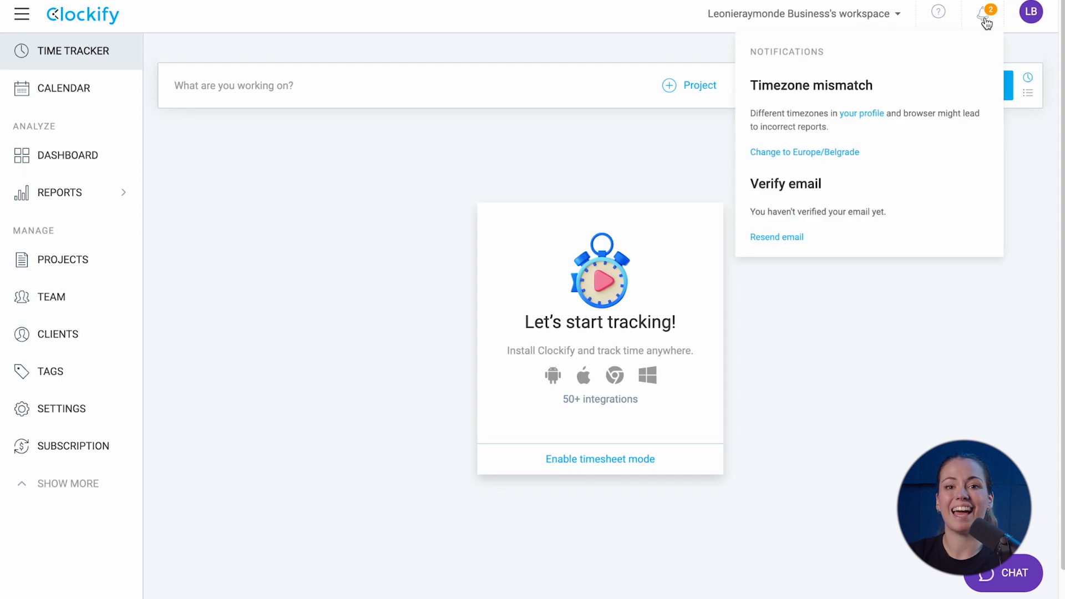
# Open the account menu from the avatar in the top-right corner
pyautogui.click(1031, 12)
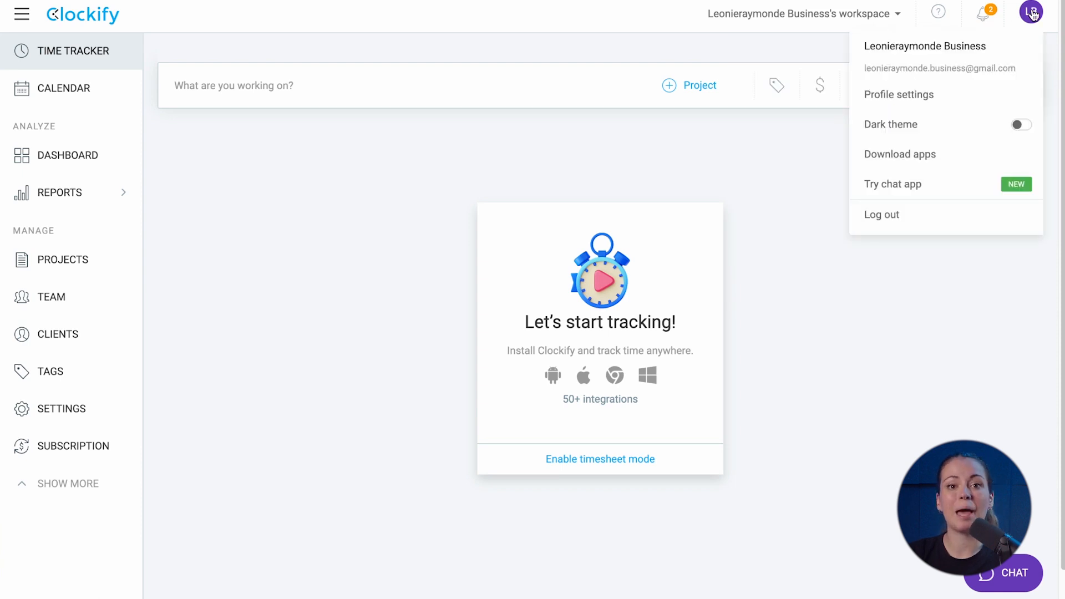
# Drag Team above Projects and Settings to the top of the Manage sidebar section
pyautogui.click(822, 164)
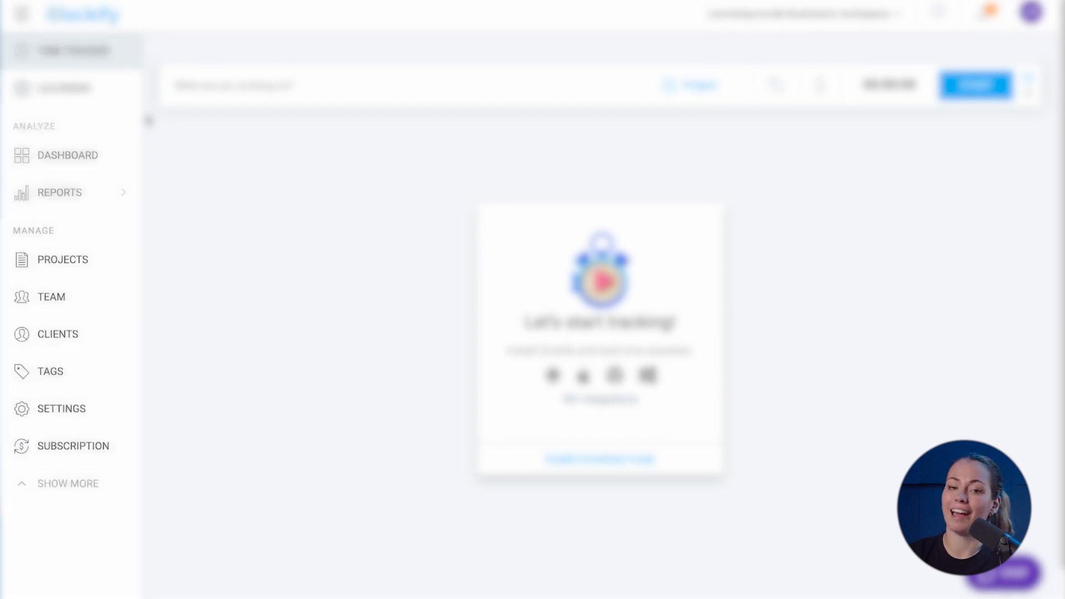
pyautogui.moveTo(78, 282); pyautogui.dragTo(76, 266)
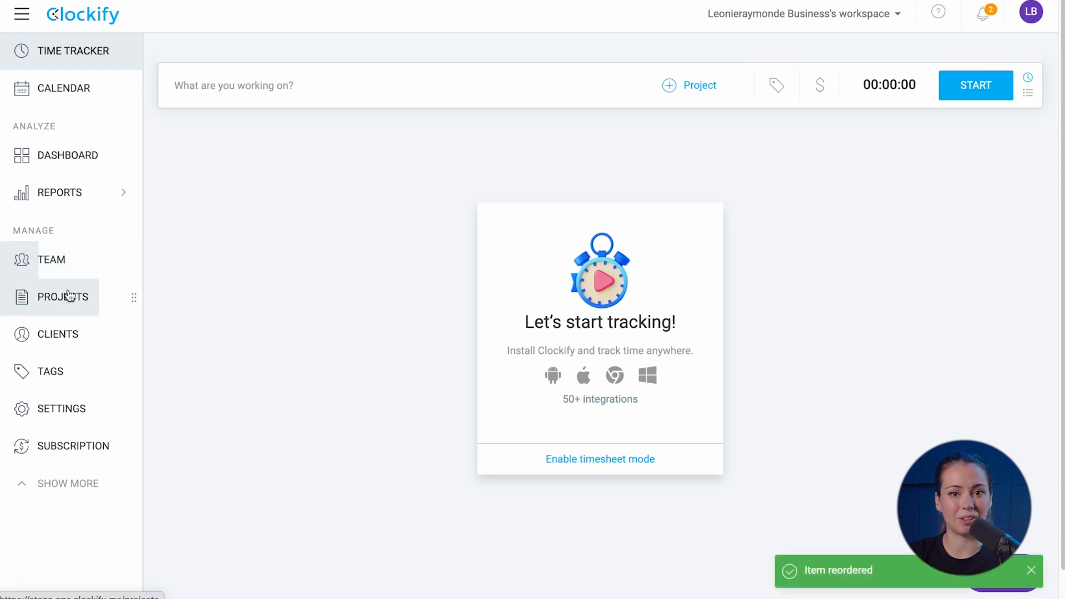
pyautogui.moveTo(67, 406); pyautogui.dragTo(65, 256)
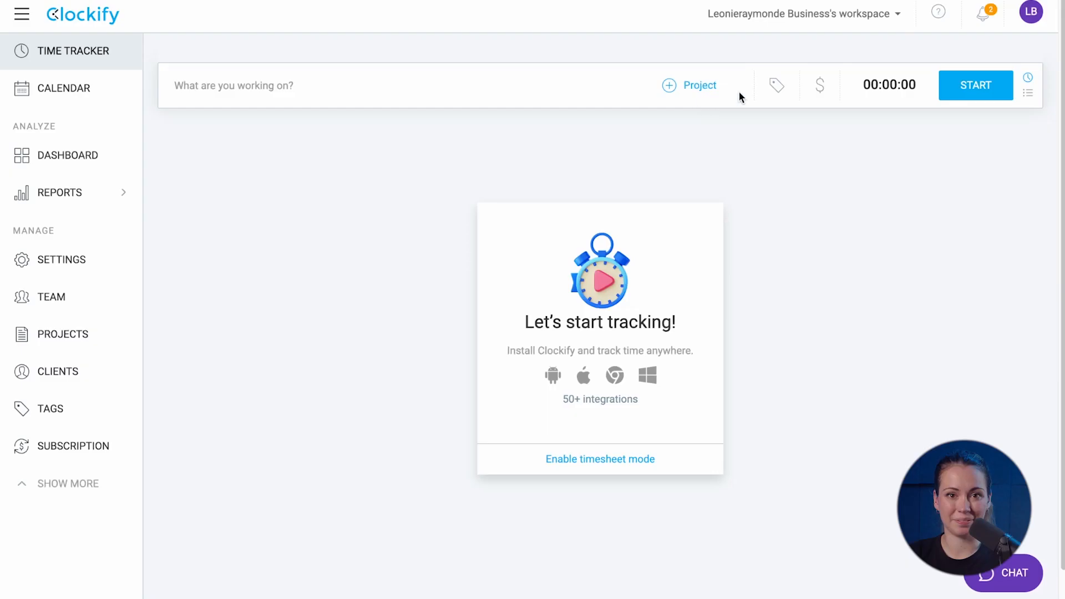
pyautogui.click(1028, 13)
# Upload profile pic.png as the new profile photo in Profile settings
pyautogui.click(990, 92)
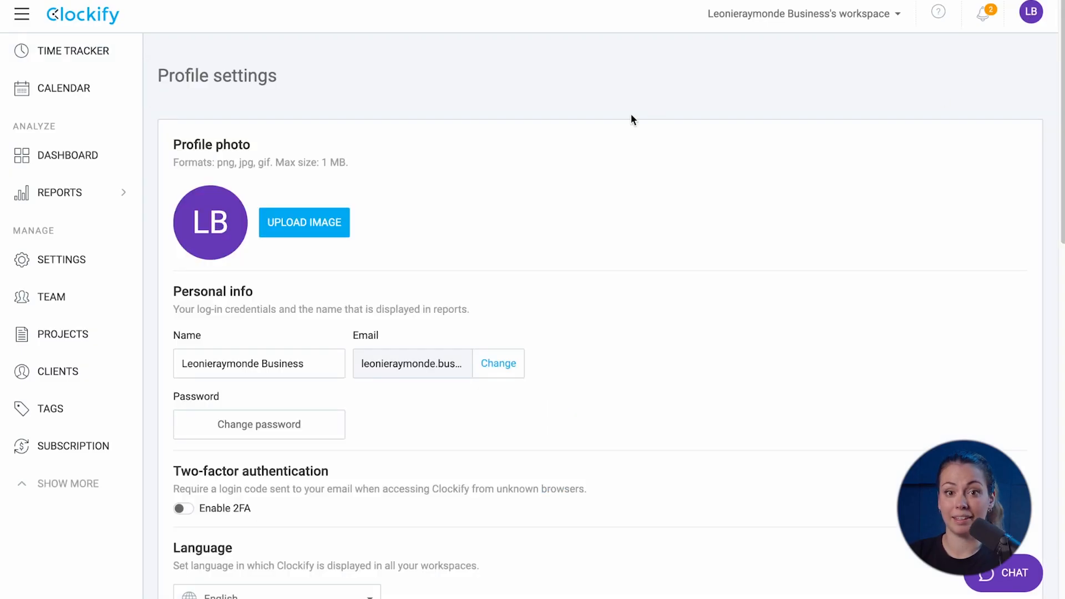
pyautogui.click(331, 230)
pyautogui.click(552, 194)
pyautogui.click(794, 419)
# Remove the extra word and capitalize the surname's R, save the name, and cancel Change password
pyautogui.moveTo(304, 363); pyautogui.dragTo(268, 363)
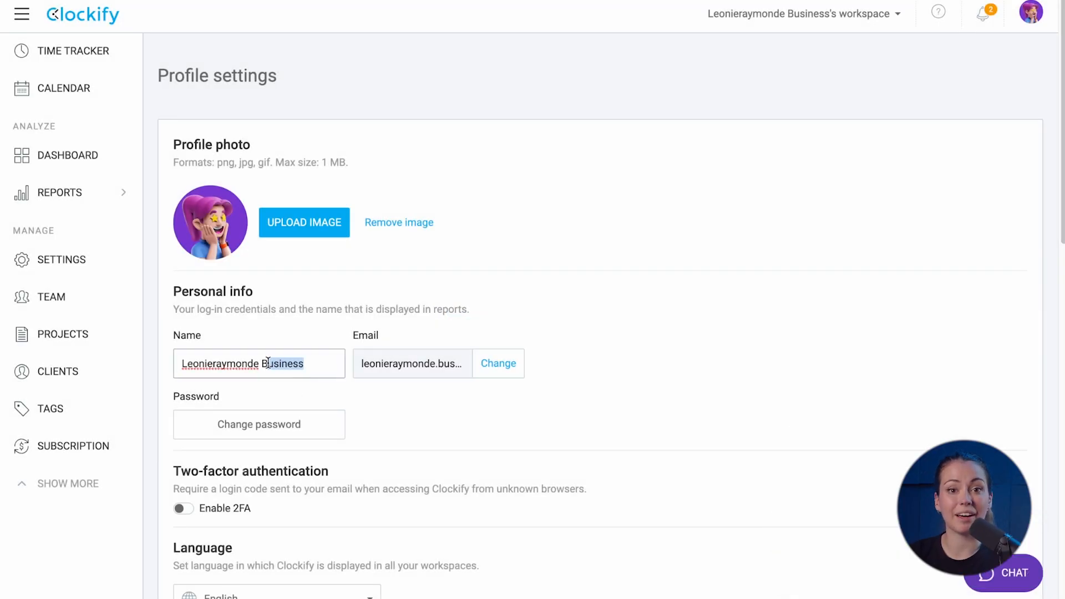
pyautogui.press('BackSpace')
pyautogui.click(215, 362)
pyautogui.press('BackSpace')
pyautogui.write('R')
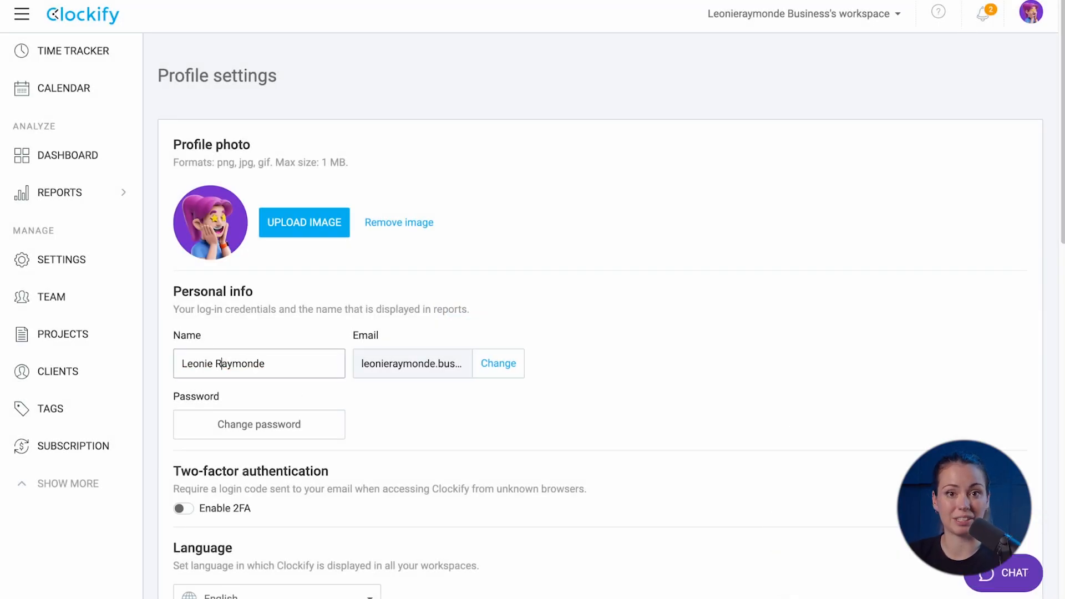
pyautogui.click(523, 397)
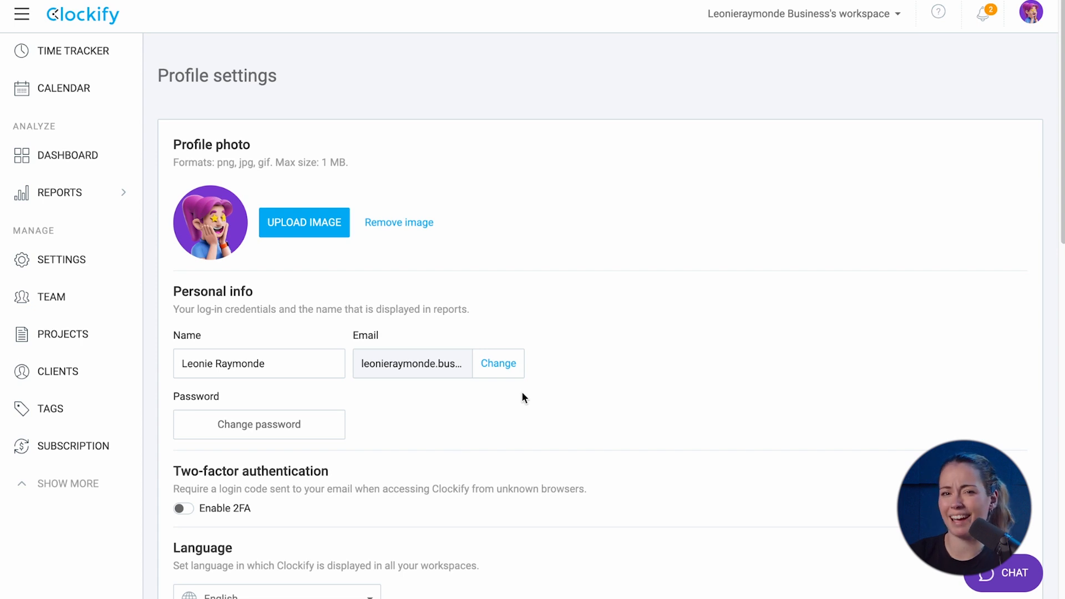
pyautogui.click(327, 425)
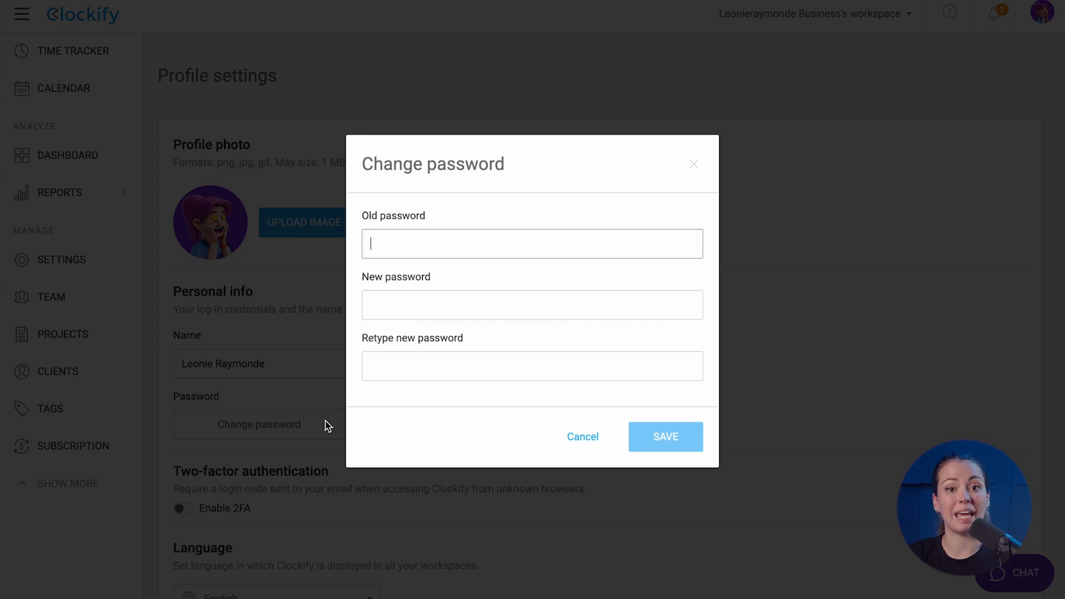
pyautogui.click(575, 438)
pyautogui.scroll(-6, 575, 438)
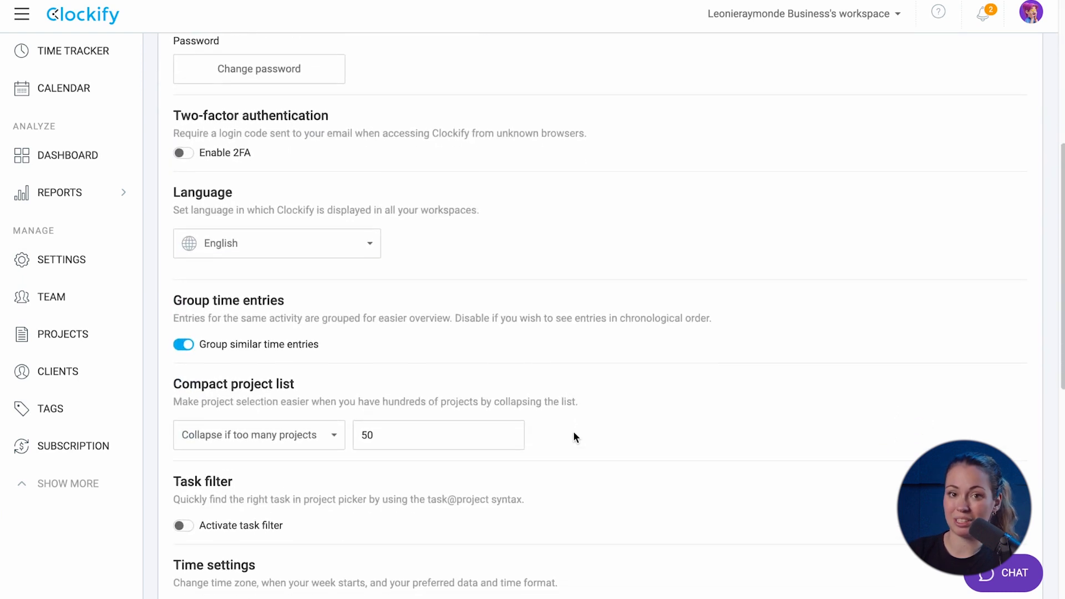
pyautogui.click(361, 233)
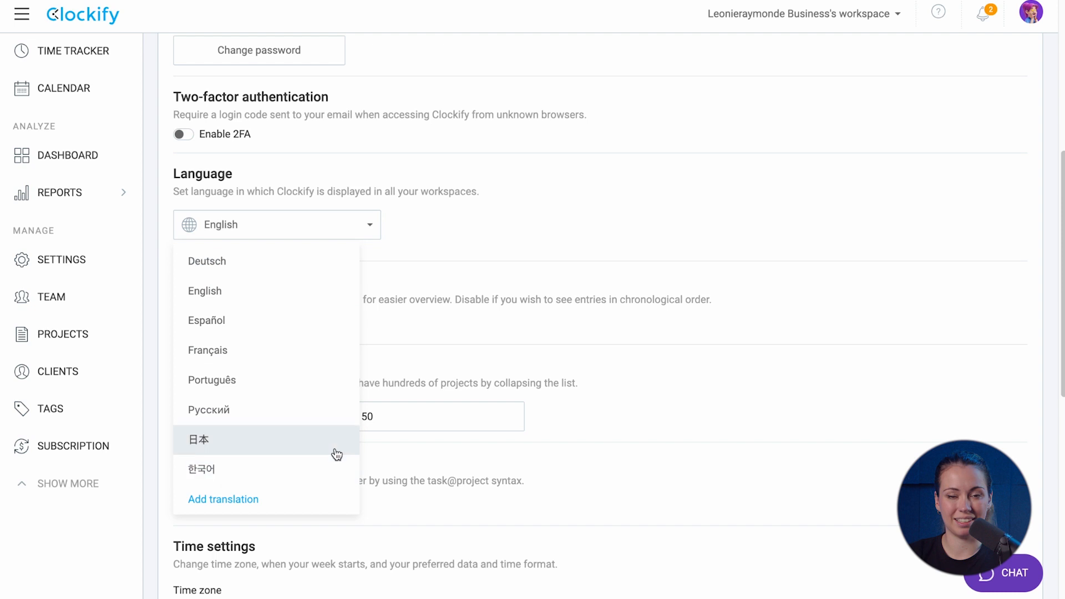
pyautogui.click(347, 235)
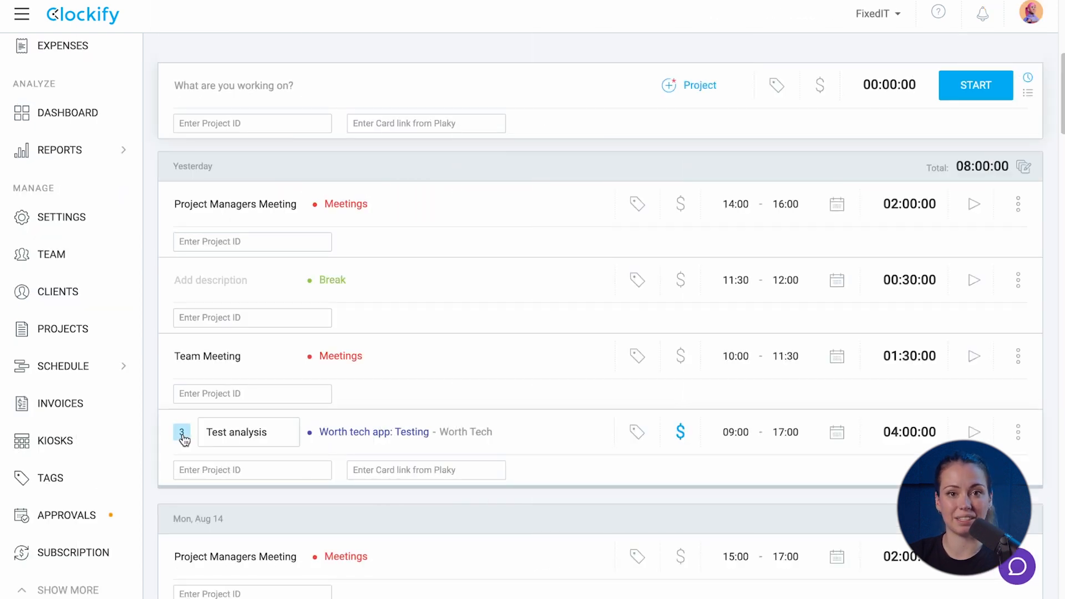
pyautogui.click(182, 433)
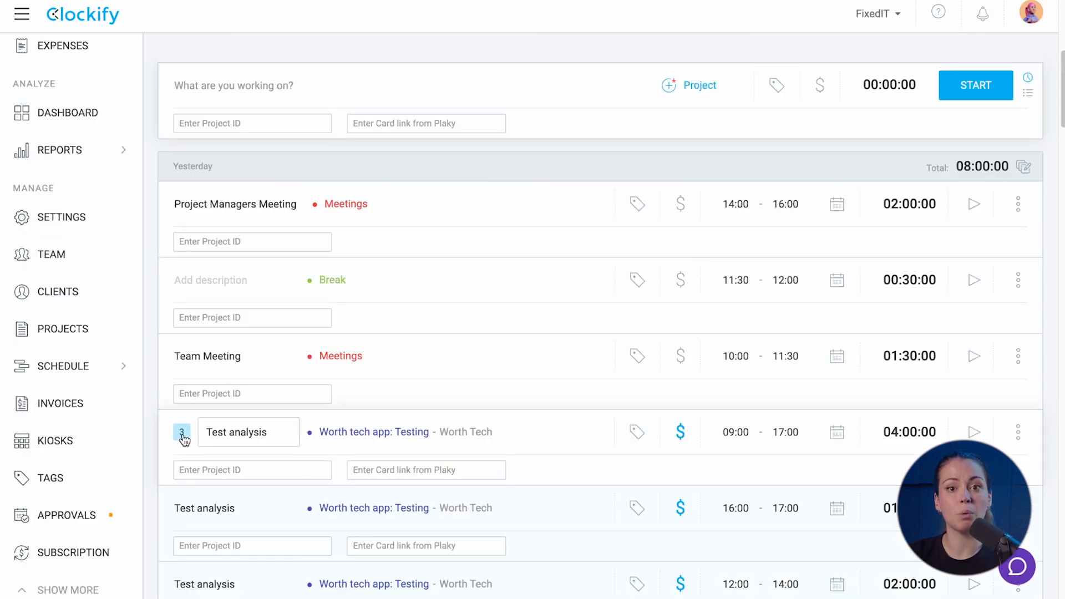
pyautogui.scroll(-3, 183, 436)
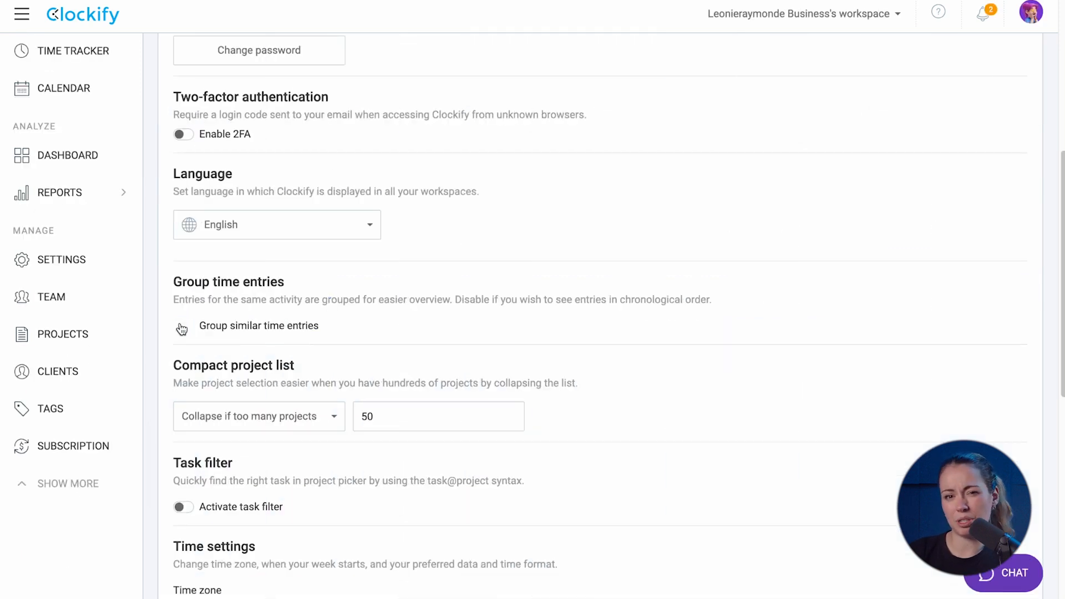
pyautogui.click(181, 327)
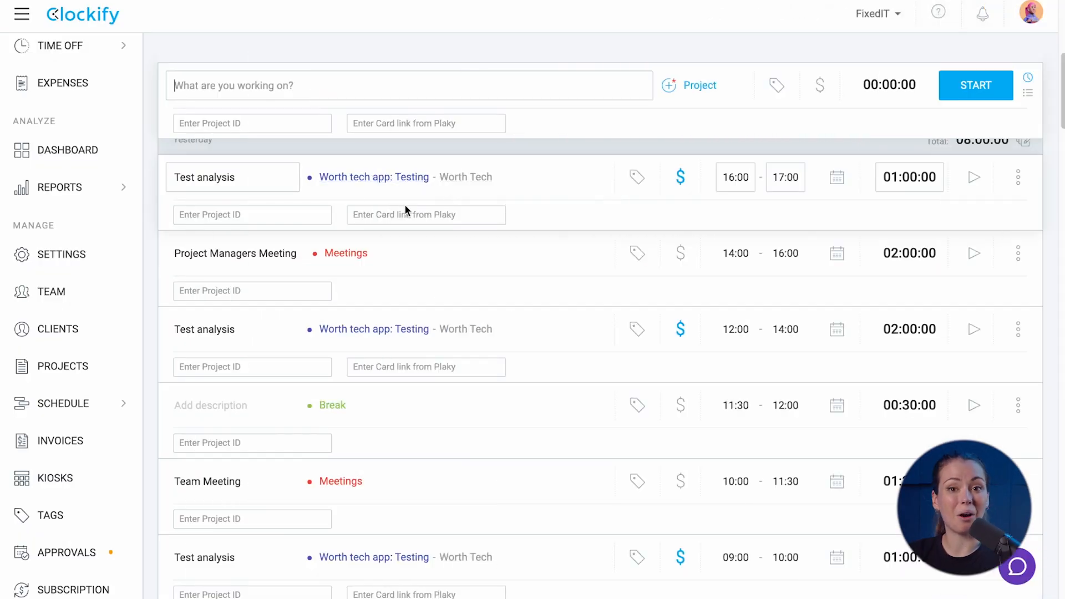
pyautogui.scroll(-1, 320, 316)
pyautogui.scroll(1, 321, 316)
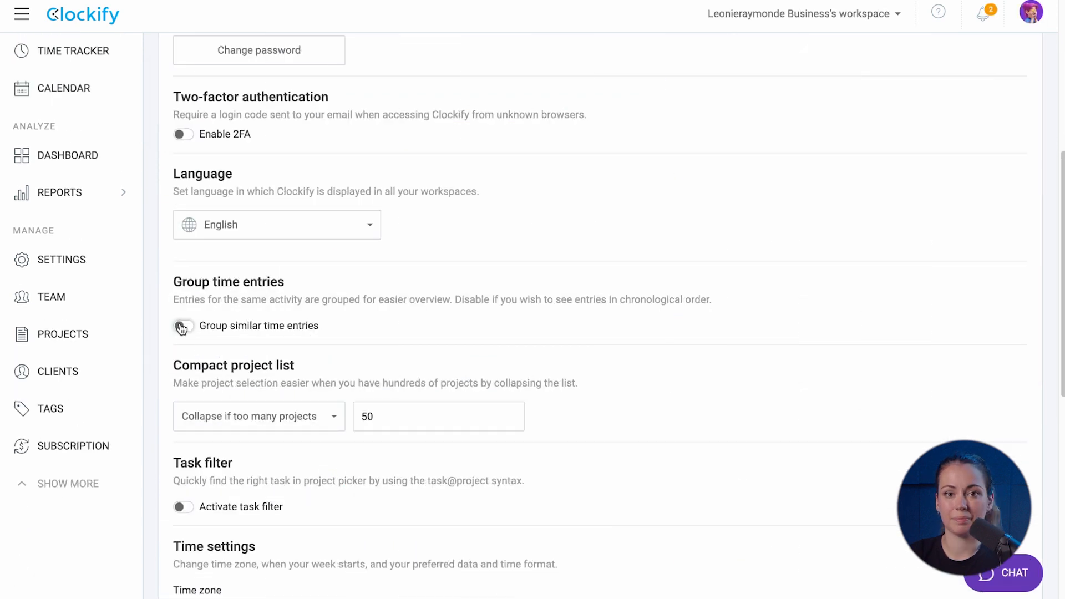
pyautogui.click(181, 327)
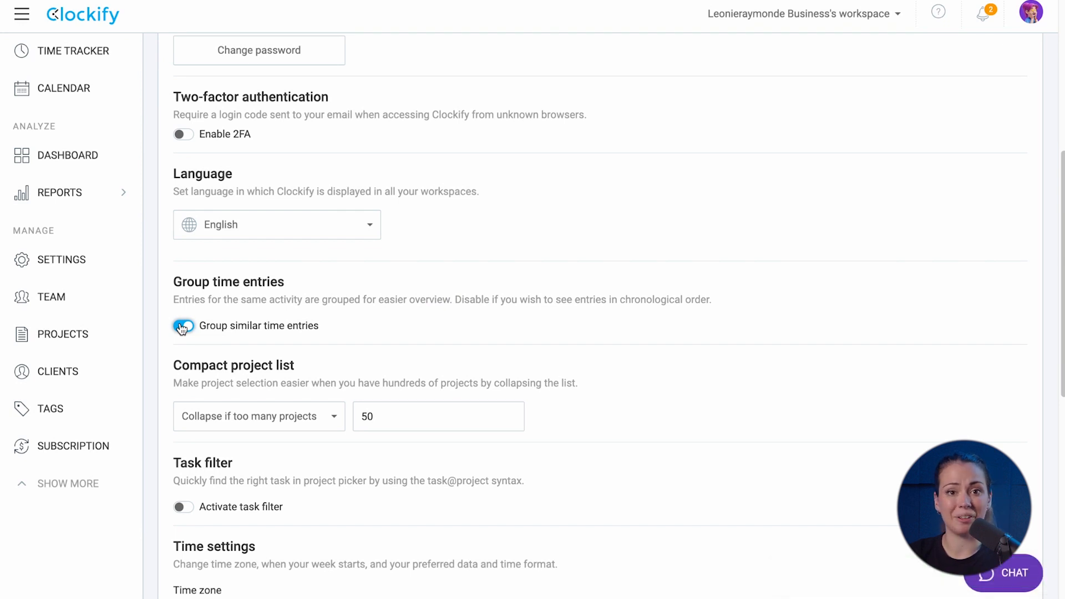
pyautogui.scroll(-2, 181, 328)
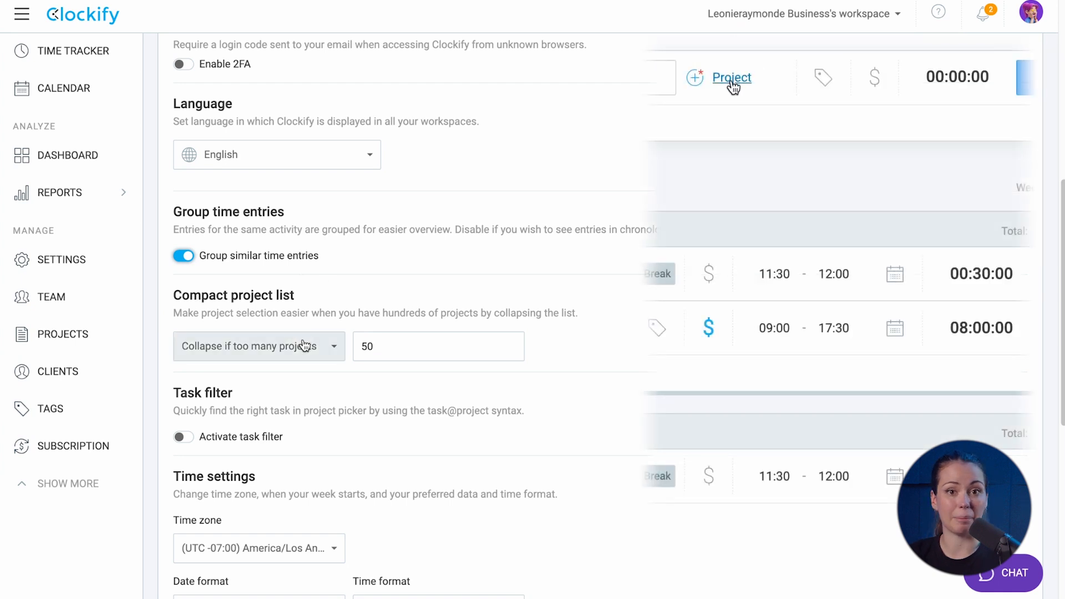
# Try Collapse all and a 20-project threshold, then set the project list to Don't collapse
pyautogui.click(304, 346)
pyautogui.click(293, 380)
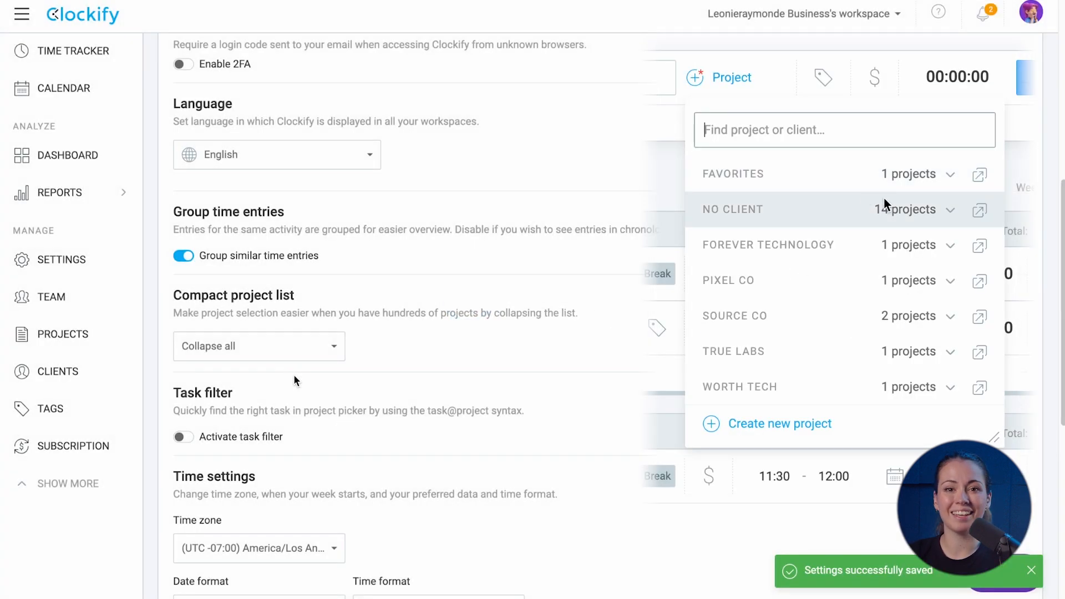
pyautogui.click(296, 351)
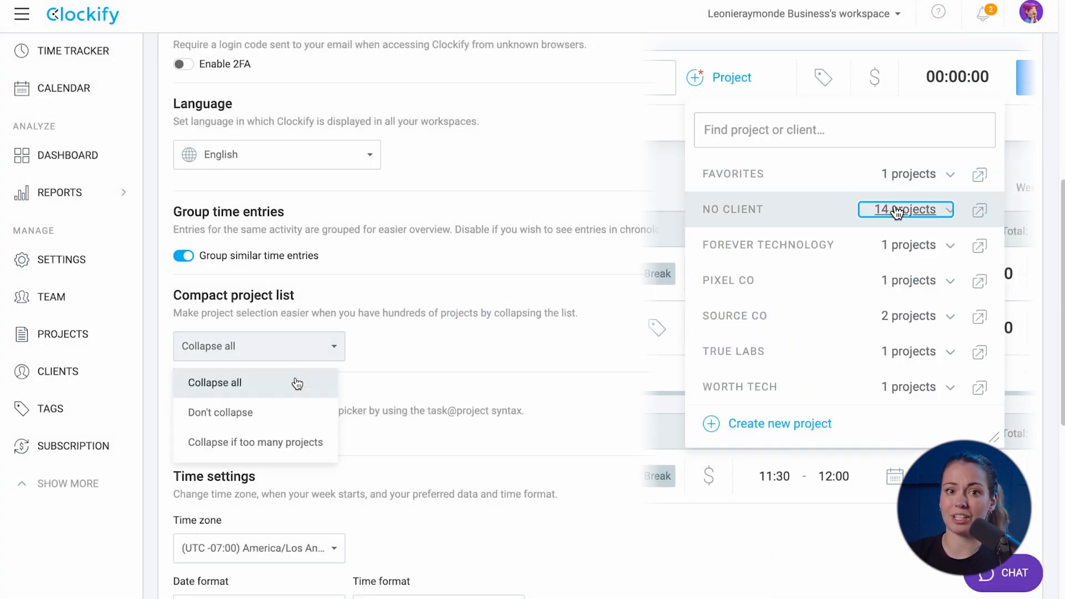
pyautogui.click(296, 440)
pyautogui.moveTo(379, 347); pyautogui.dragTo(352, 347)
pyautogui.write('20')
pyautogui.click(373, 479)
pyautogui.click(299, 351)
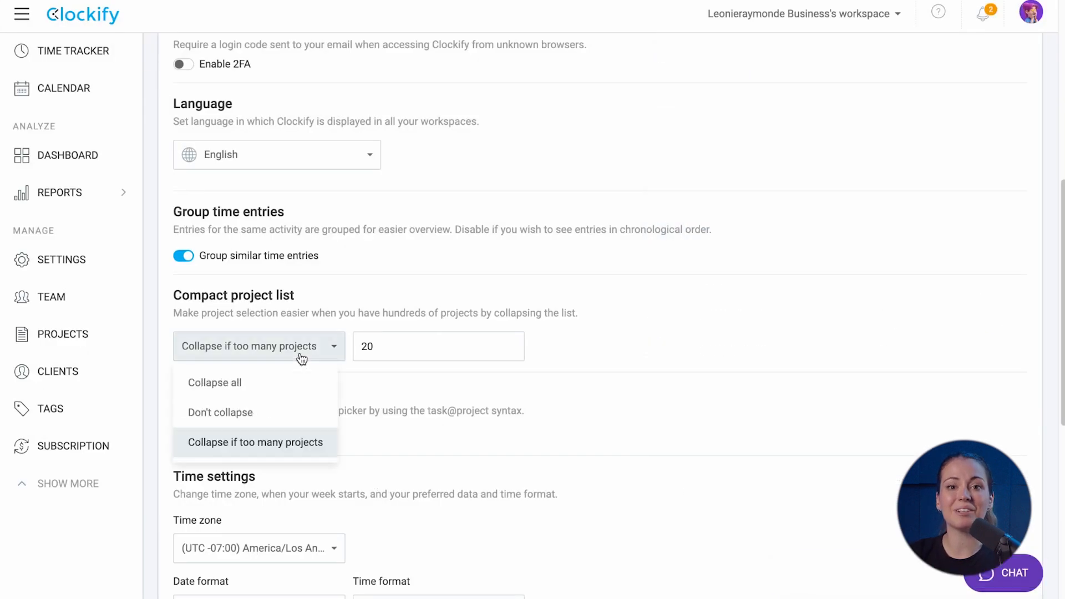
pyautogui.click(277, 411)
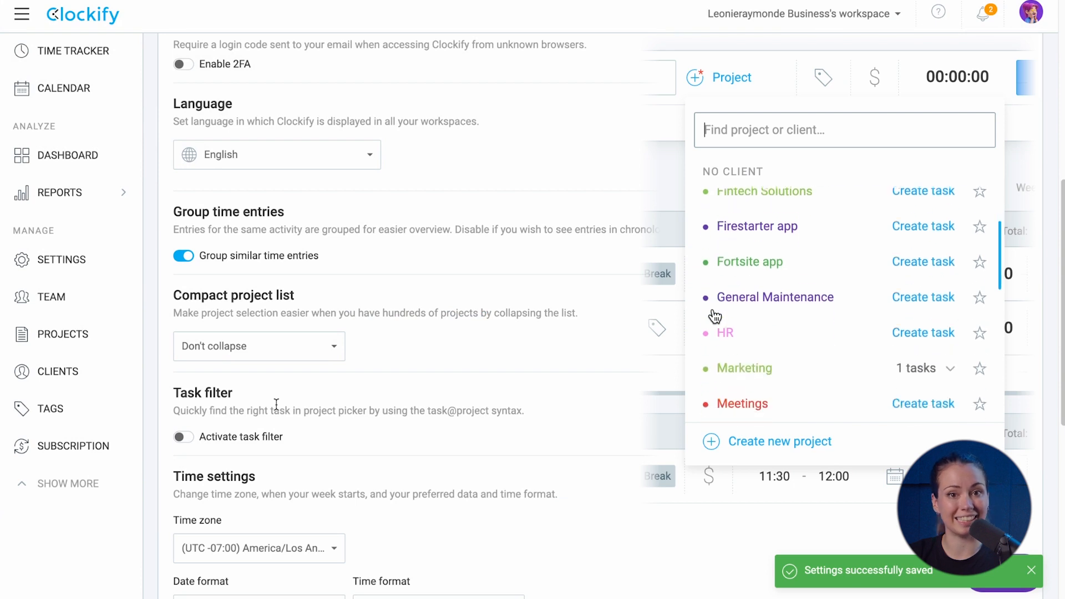
# Switch the Activate task filter toggle on and then back off
pyautogui.scroll(-1, 277, 408)
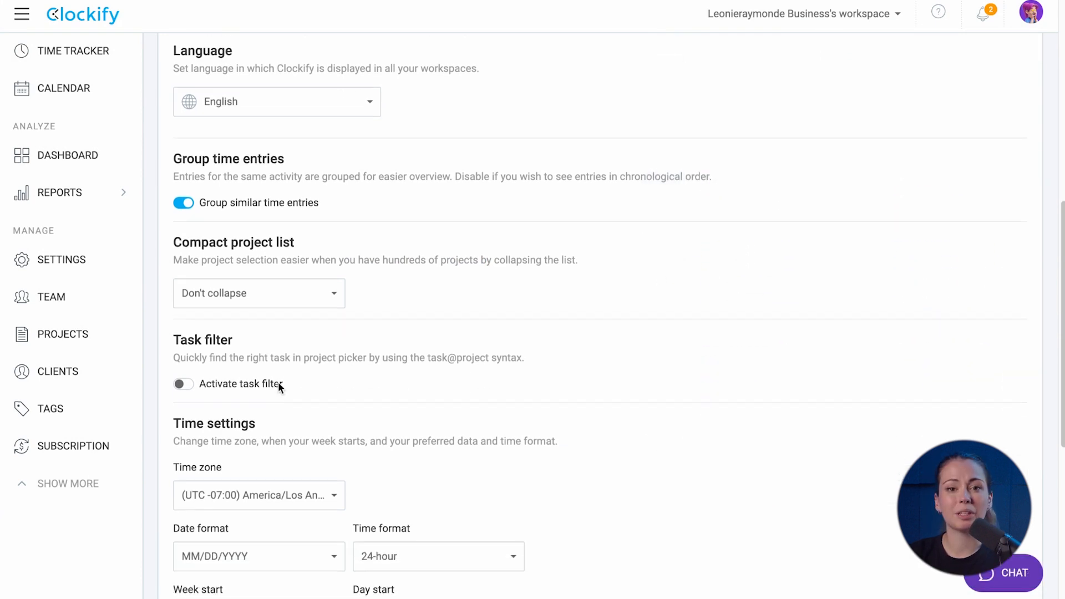
pyautogui.click(183, 384)
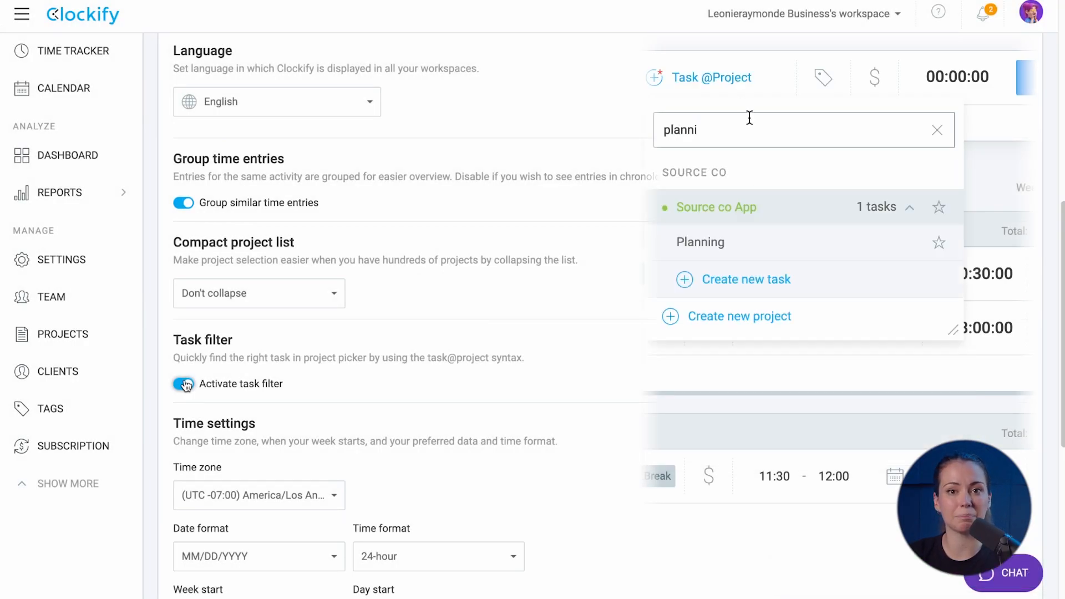
pyautogui.click(184, 384)
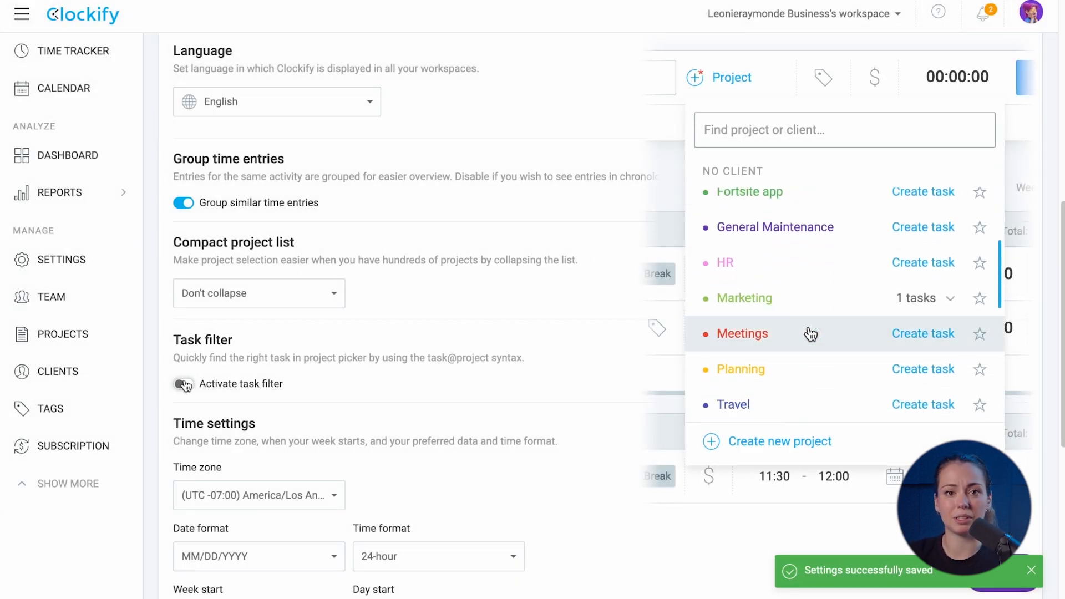
pyautogui.scroll(-3, 184, 385)
# Set the time zone to America/Phoenix and the time format to 12-hour
pyautogui.click(226, 369)
pyautogui.scroll(-12, 268, 311)
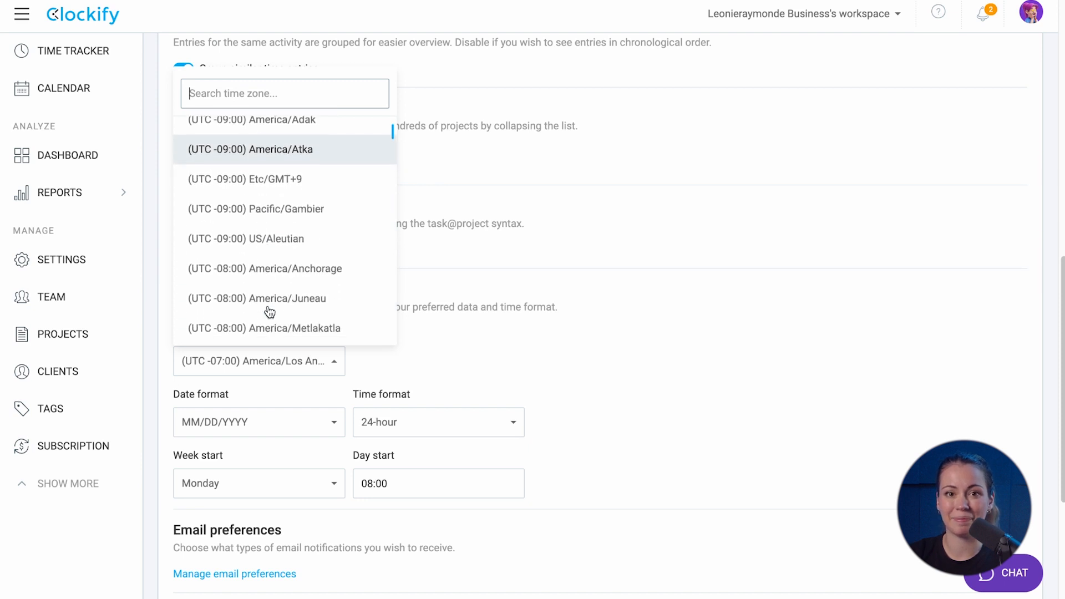
pyautogui.click(270, 320)
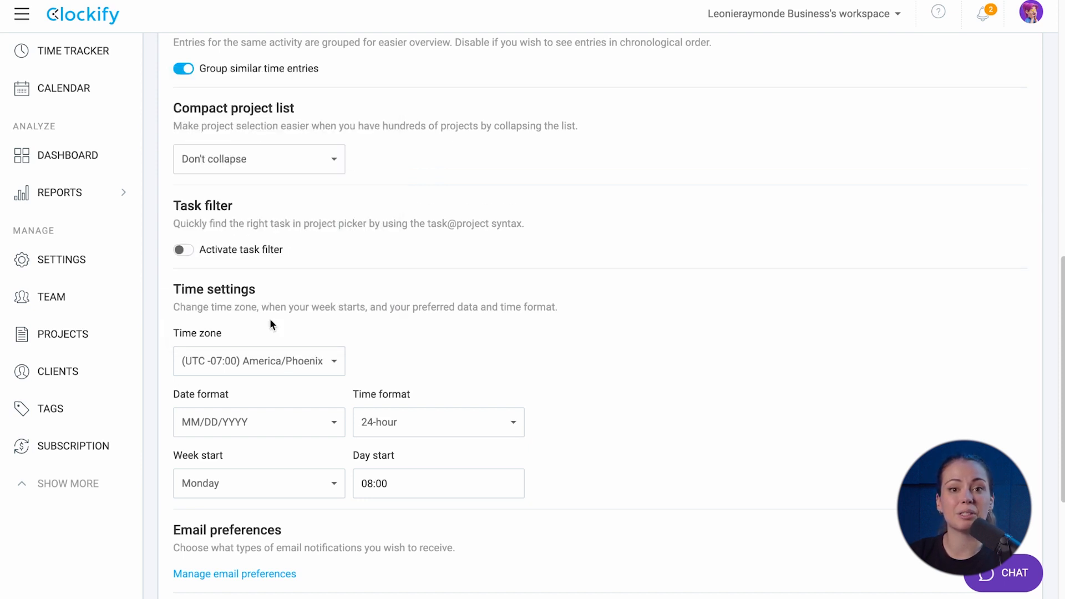
pyautogui.click(281, 422)
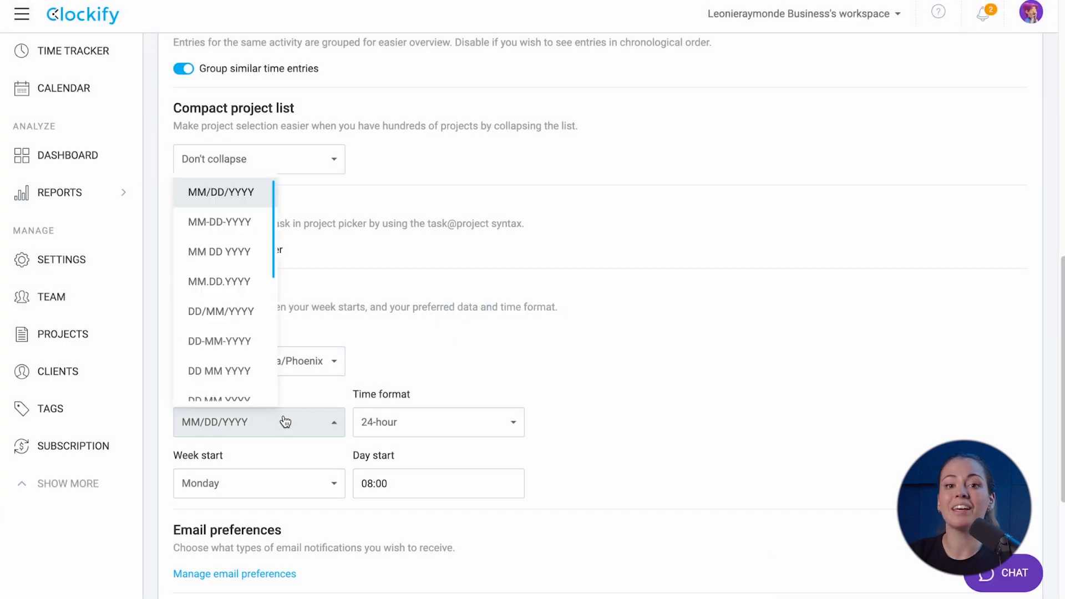
pyautogui.click(389, 423)
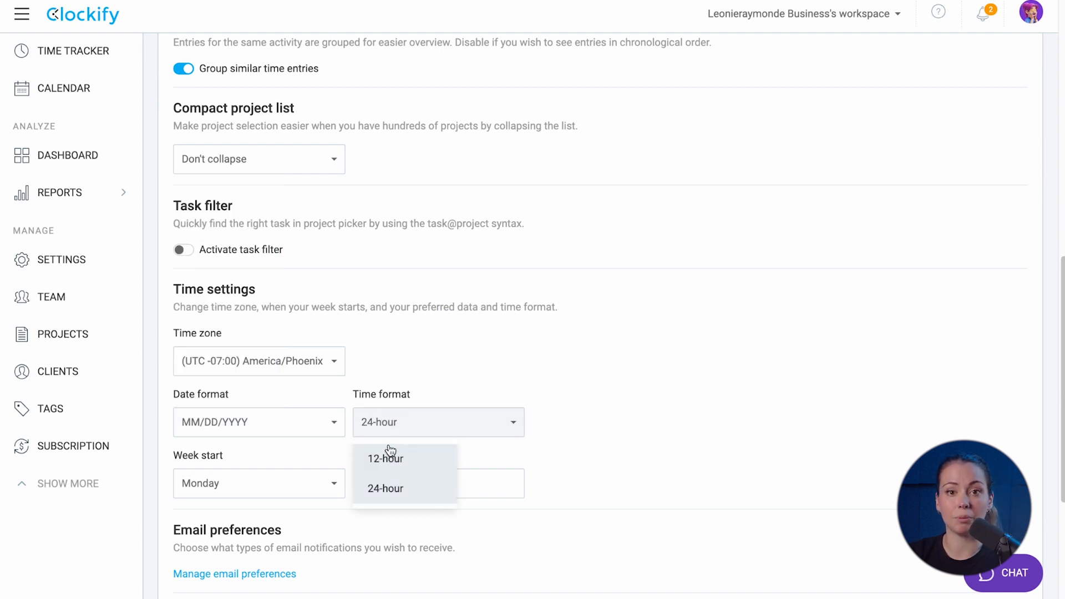
pyautogui.click(390, 452)
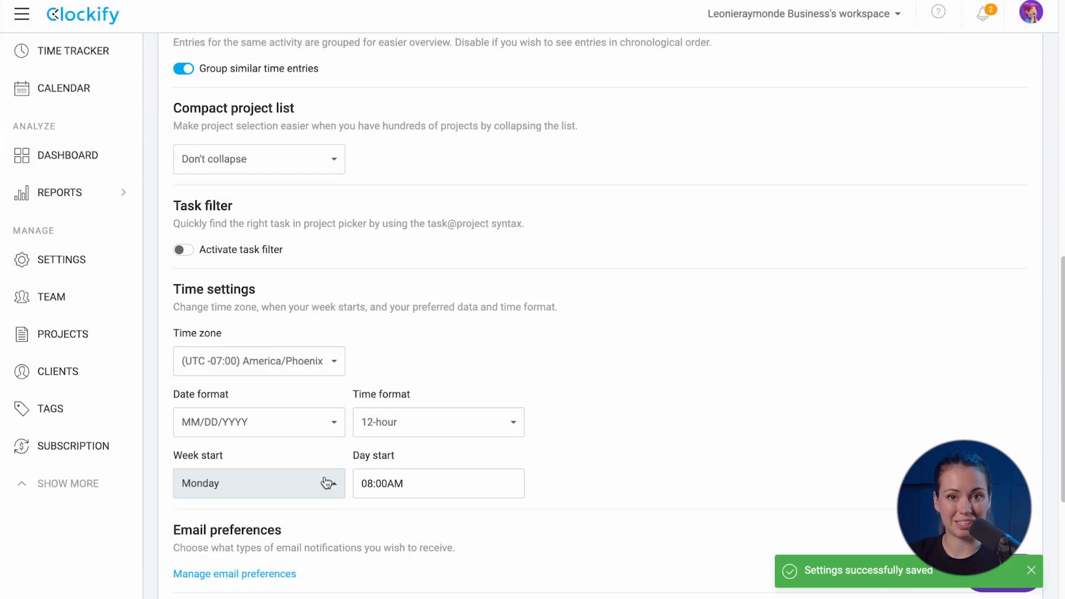
# Make weeks start on Sunday and set the day start to 09:00AM
pyautogui.click(321, 483)
pyautogui.click(205, 447)
pyautogui.click(375, 483)
pyautogui.press('BackSpace')
pyautogui.write('9')
pyautogui.press('Return')
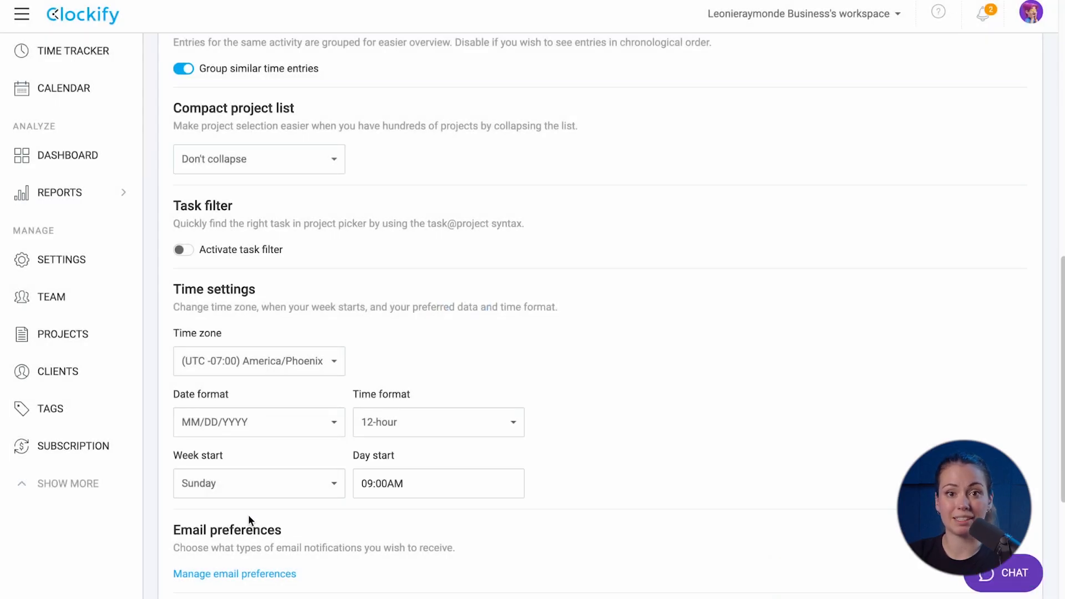
# In email preferences, uncheck Long-running timer and check Newsletter
pyautogui.click(238, 575)
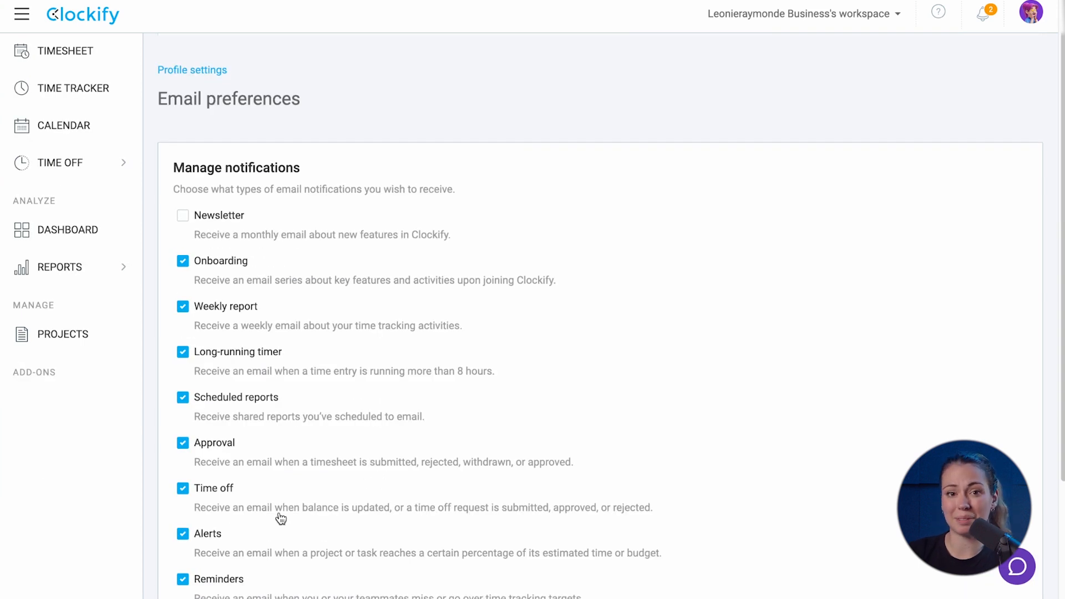
pyautogui.click(183, 353)
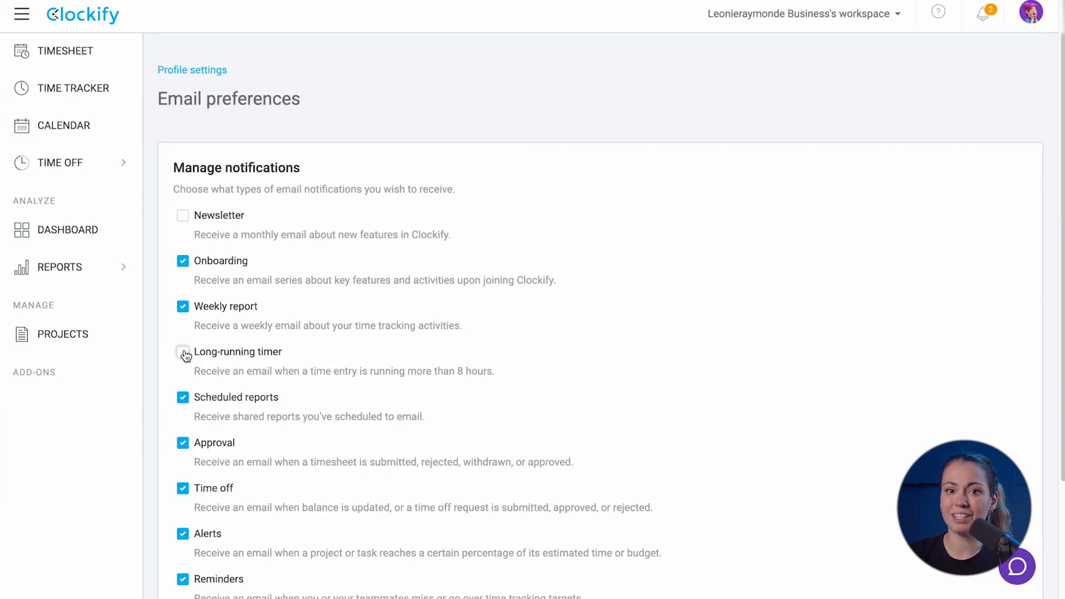
pyautogui.click(184, 216)
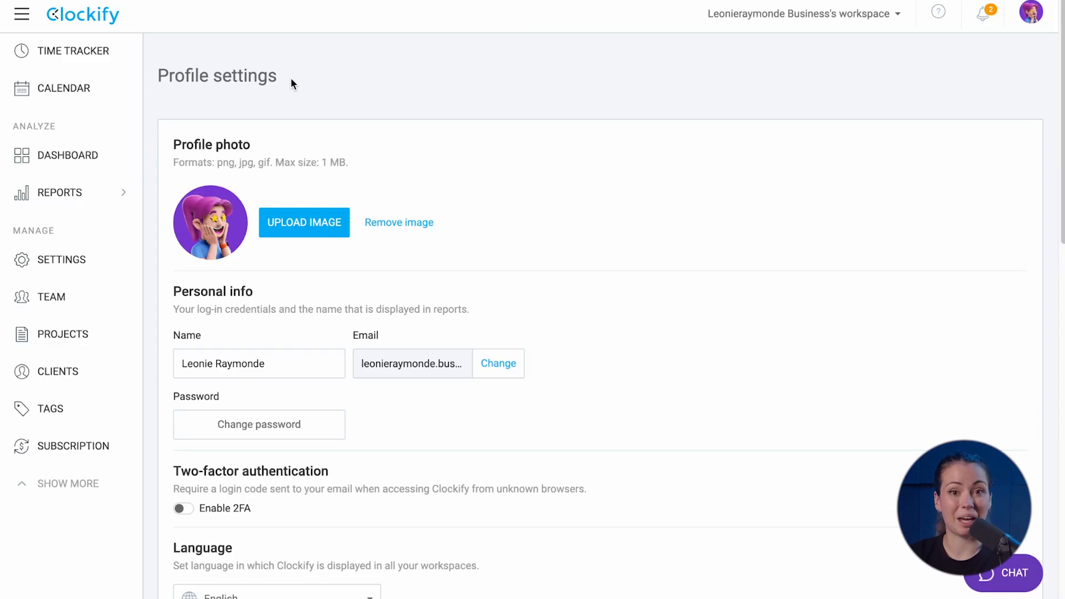
# Upload the FixedIT logo image as the workspace company logo
pyautogui.click(98, 262)
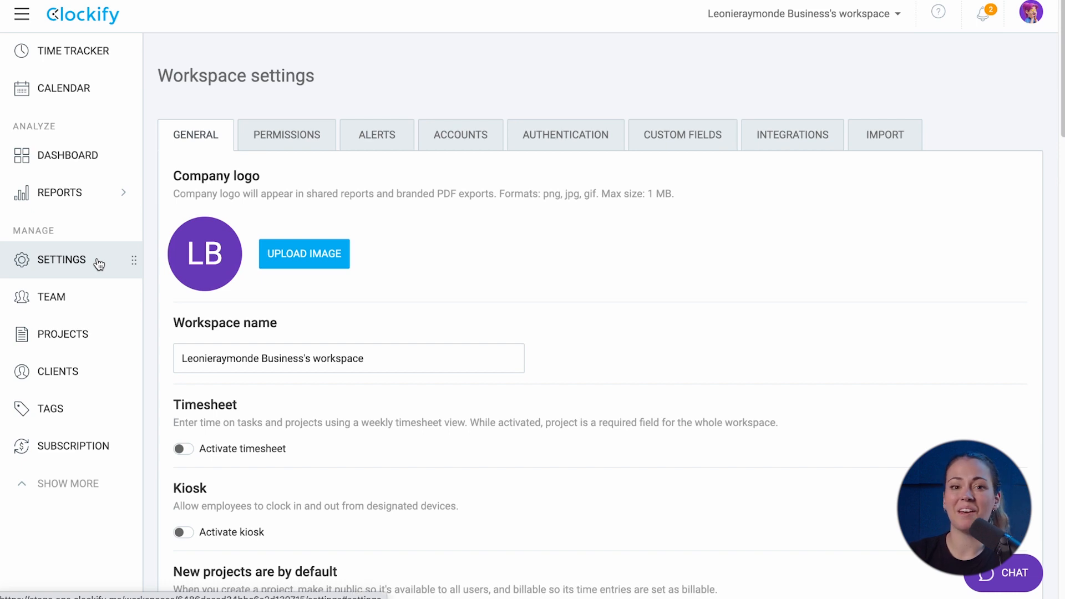
pyautogui.click(313, 254)
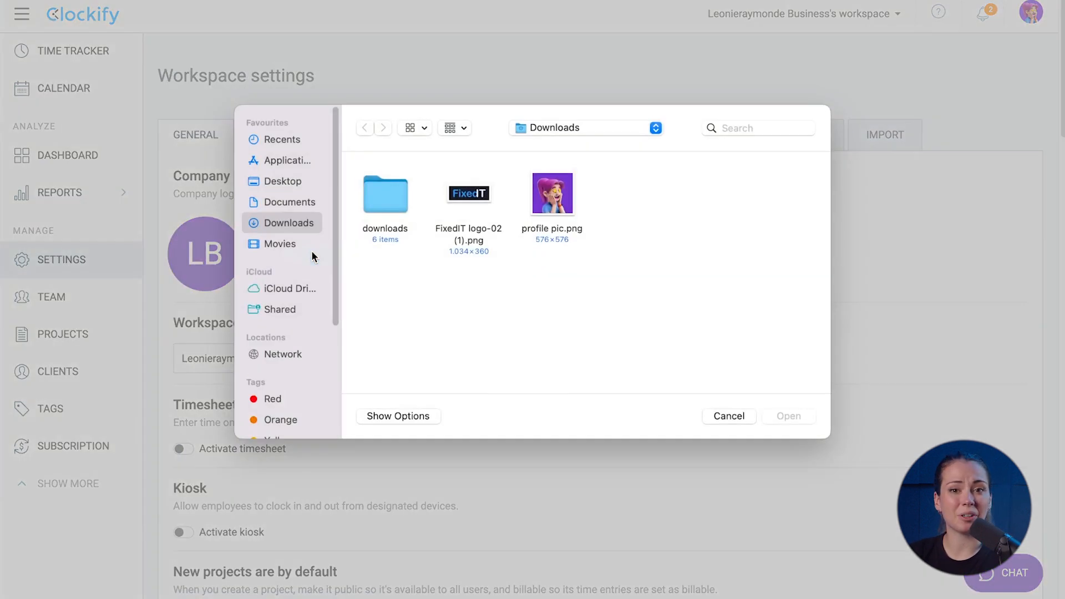
pyautogui.click(460, 197)
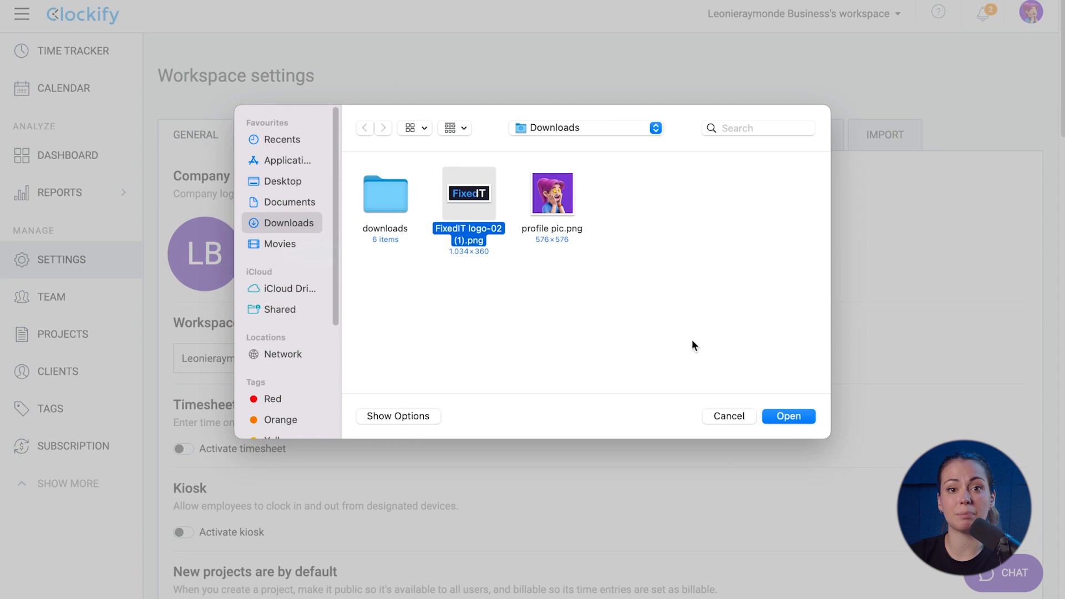
pyautogui.click(775, 416)
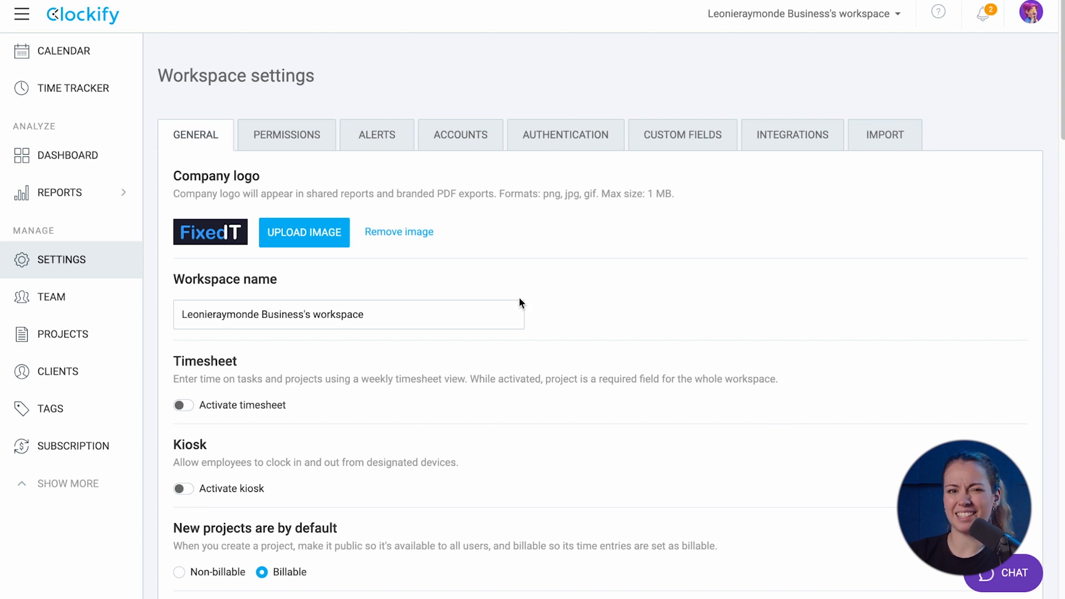
# Rename the workspace to FixedIT
pyautogui.tripleClick(374, 313)
pyautogui.press('BackSpace')
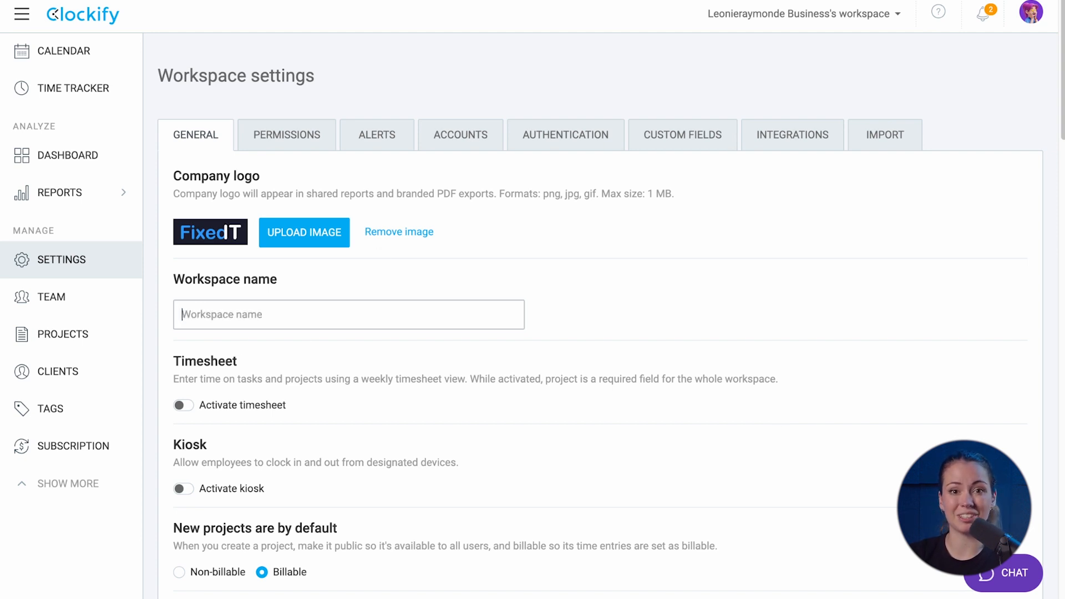
pyautogui.write('FixedIT')
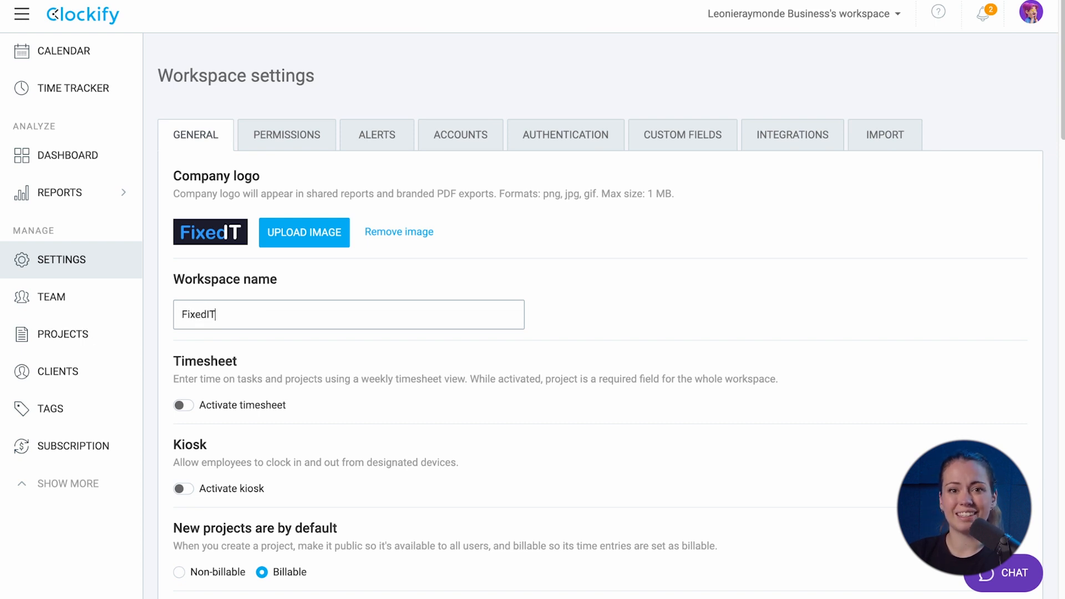
pyautogui.click(590, 335)
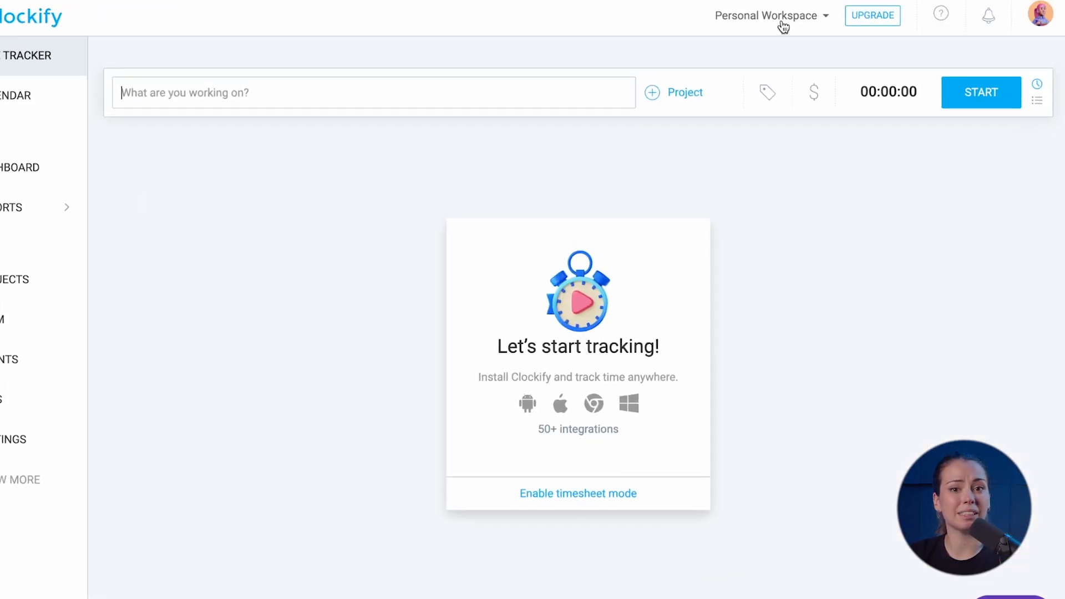
pyautogui.click(780, 16)
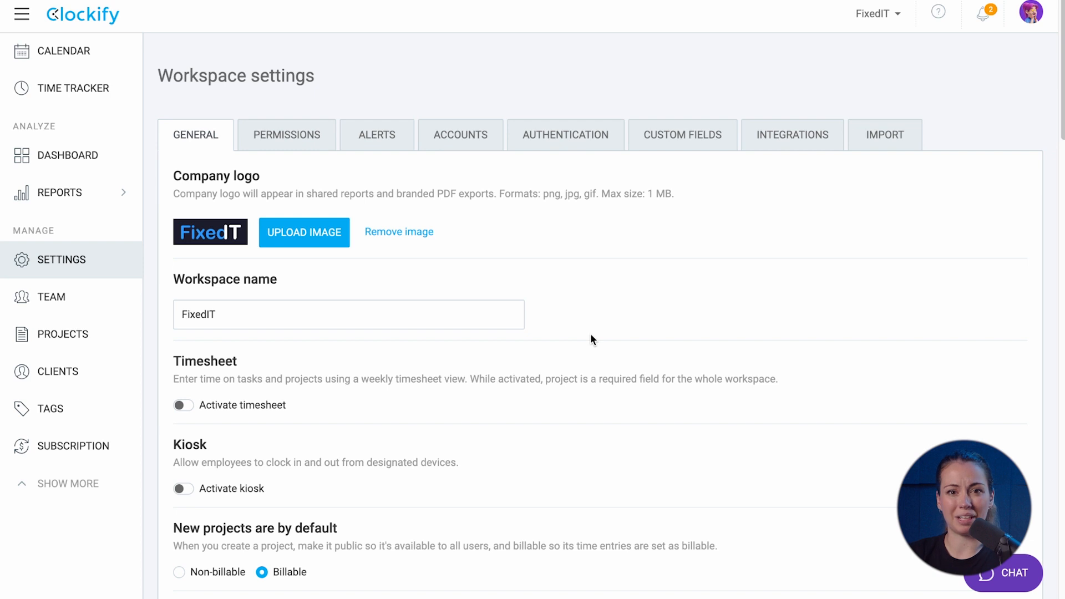
pyautogui.scroll(-6, 591, 335)
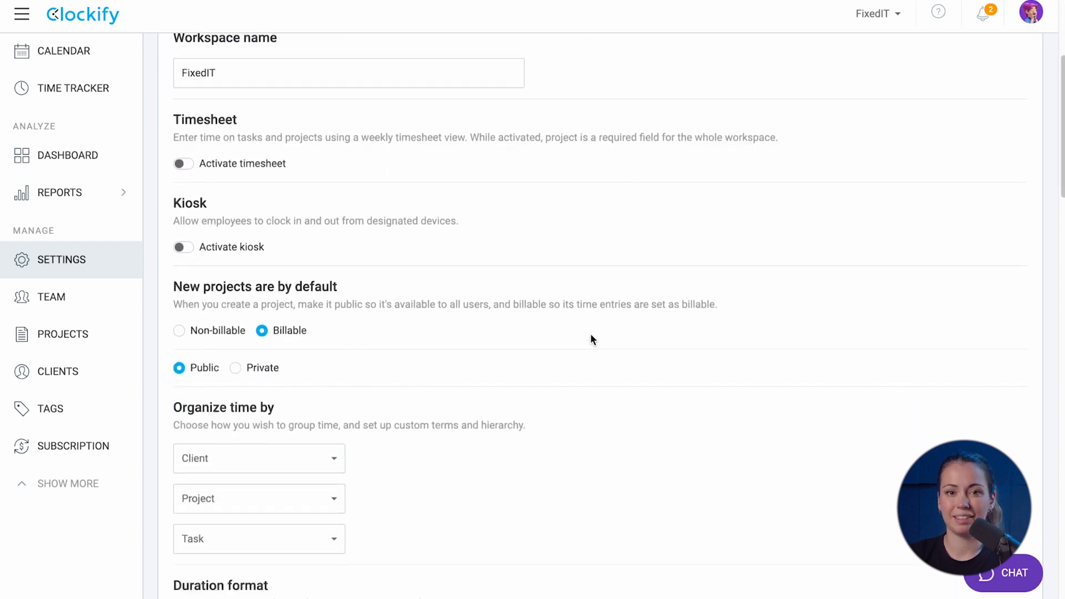
pyautogui.scroll(-3, 591, 340)
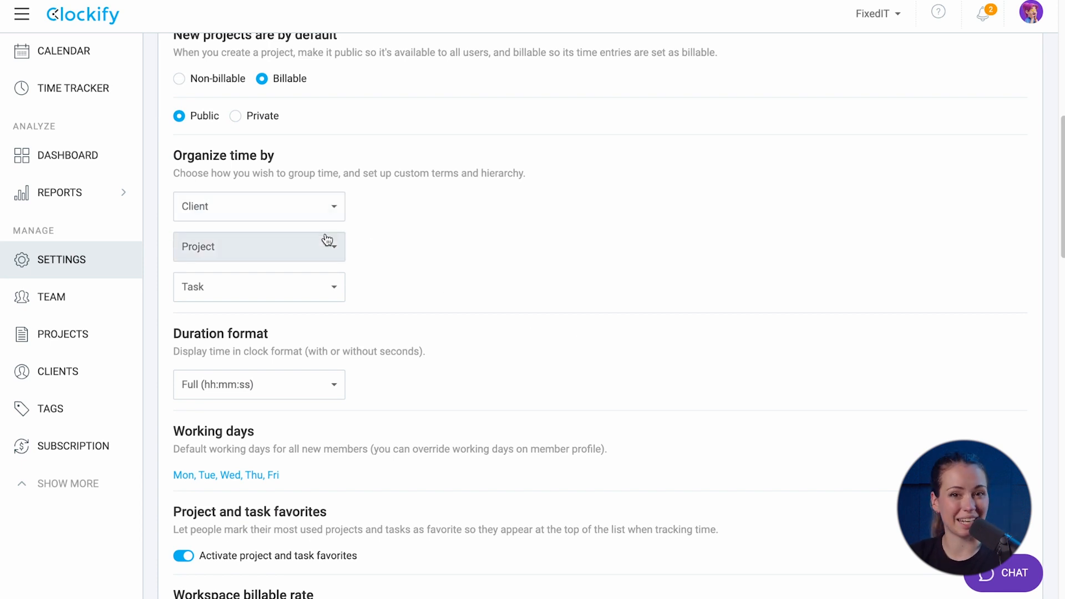
pyautogui.click(310, 293)
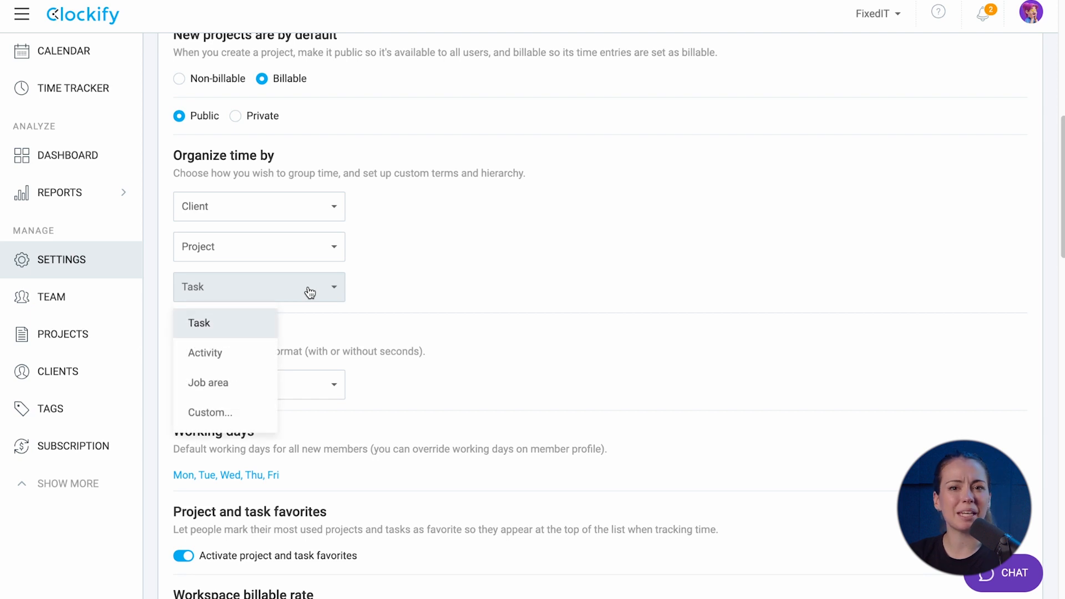
pyautogui.click(247, 411)
pyautogui.write('activity')
pyautogui.press('Return')
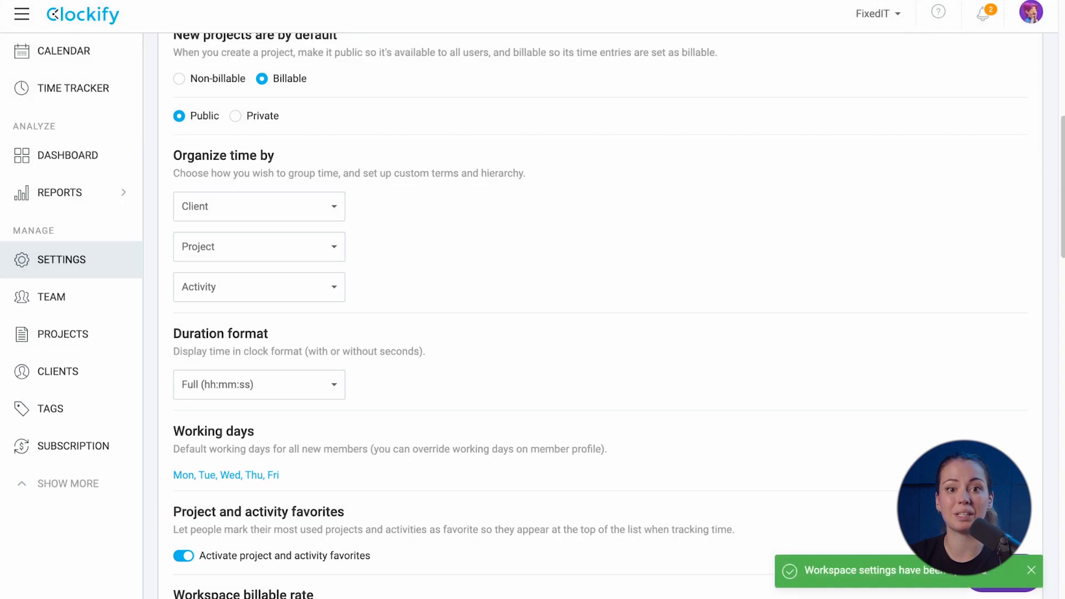
pyautogui.click(250, 286)
pyautogui.click(222, 321)
pyautogui.scroll(-1, 418, 317)
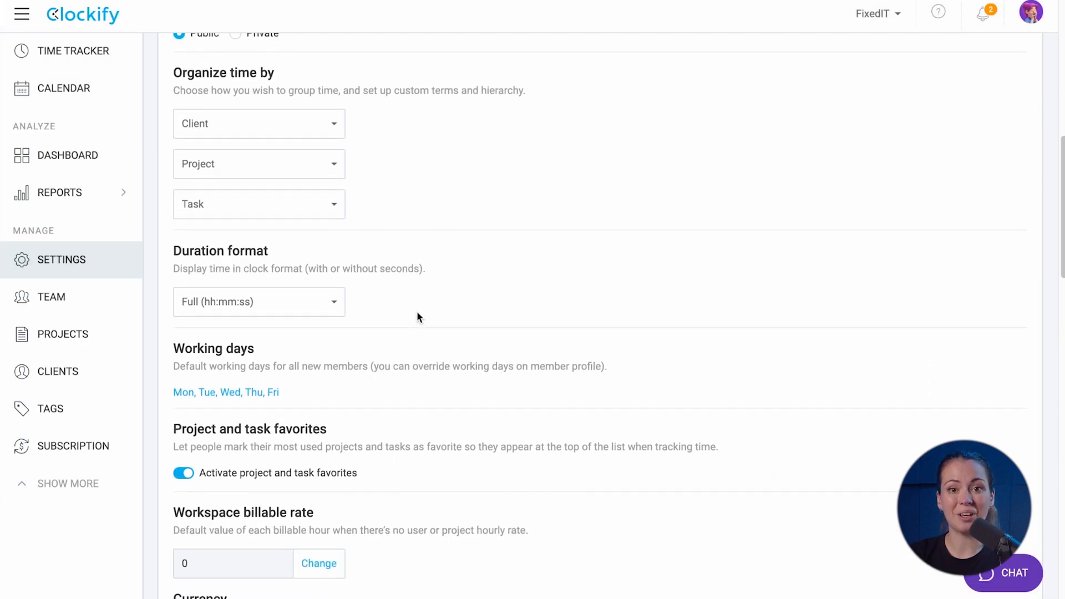
pyautogui.click(302, 310)
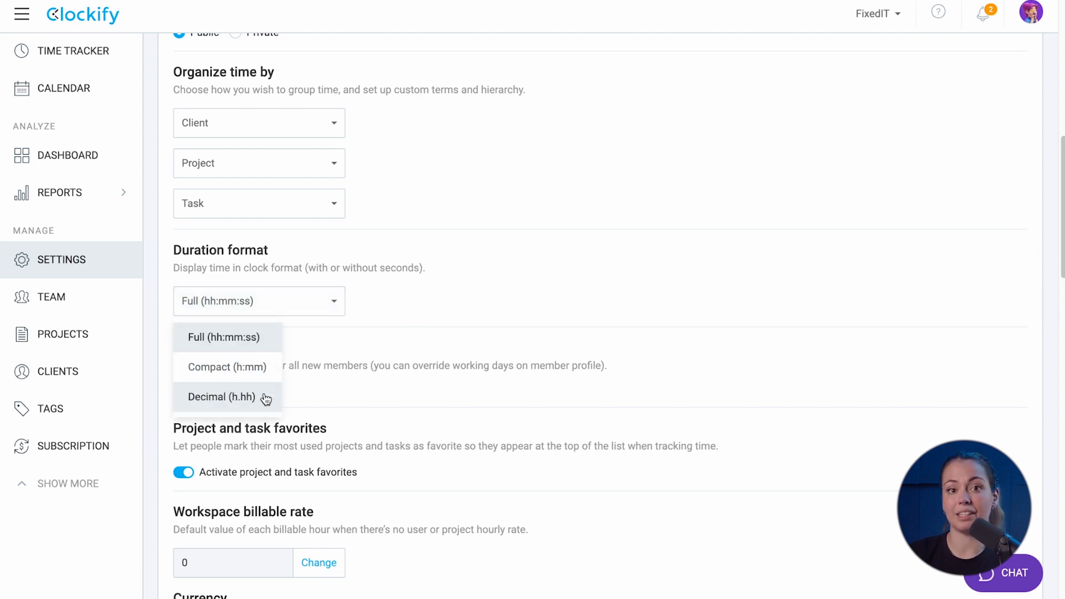
pyautogui.click(327, 359)
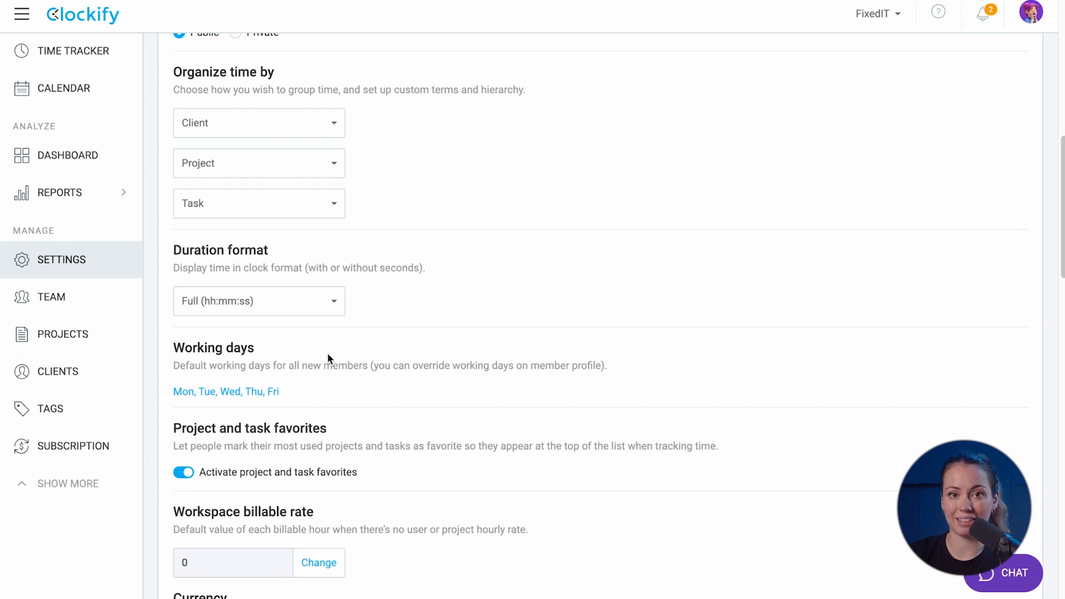
pyautogui.scroll(-1, 327, 358)
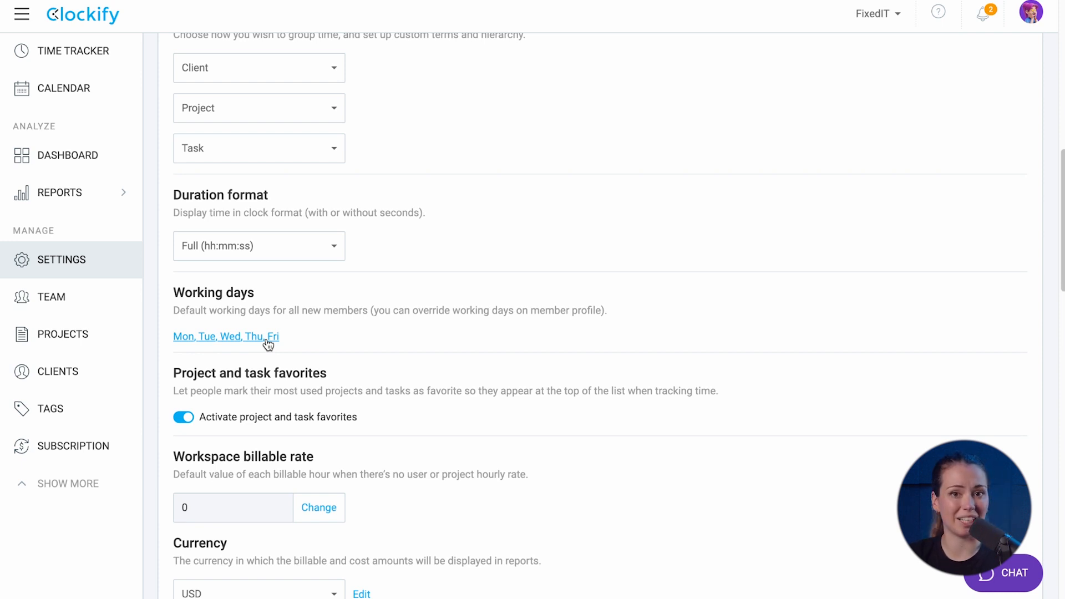
pyautogui.click(269, 344)
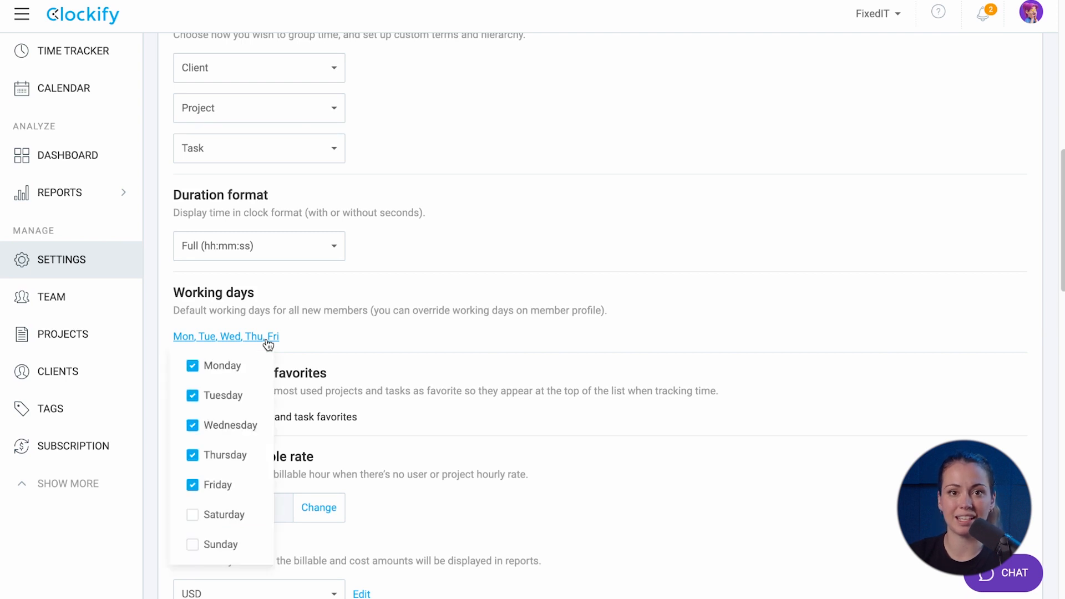
pyautogui.click(192, 485)
pyautogui.click(192, 547)
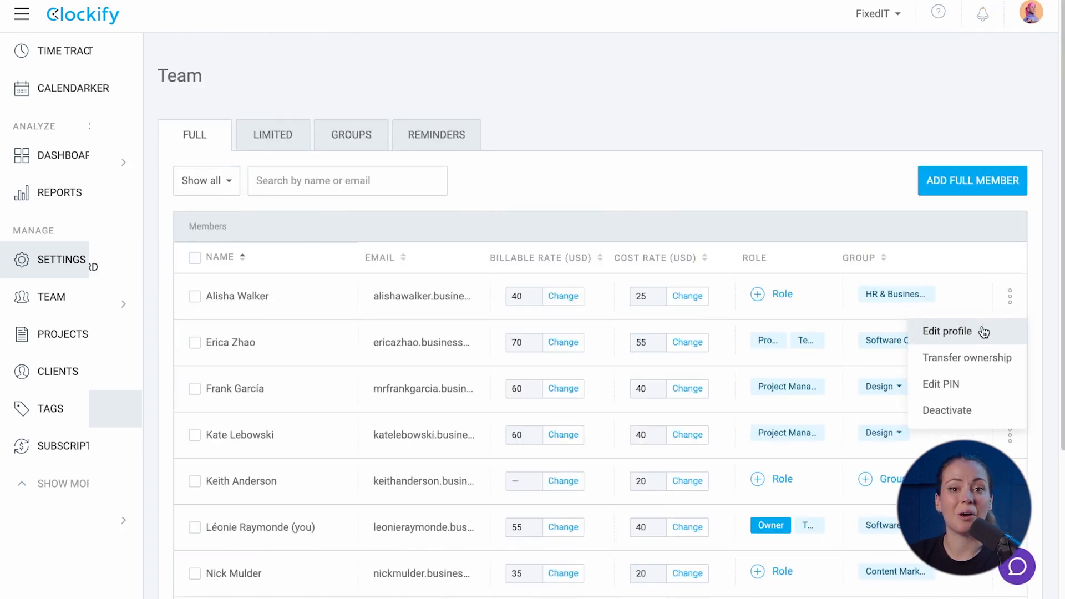
pyautogui.click(980, 332)
pyautogui.scroll(-1, 514, 407)
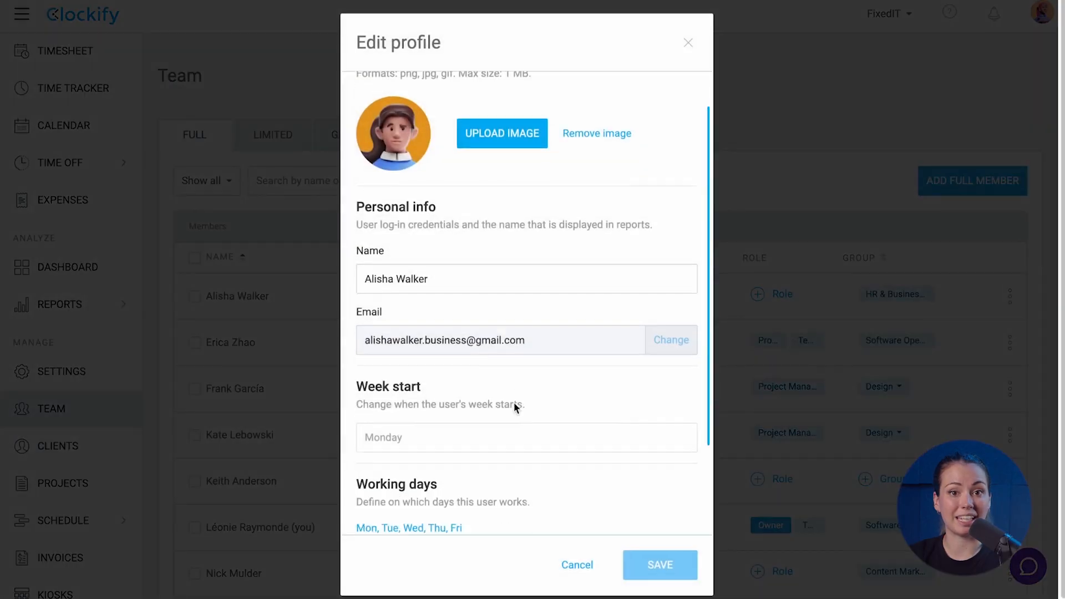
pyautogui.scroll(-2, 514, 402)
pyautogui.click(431, 417)
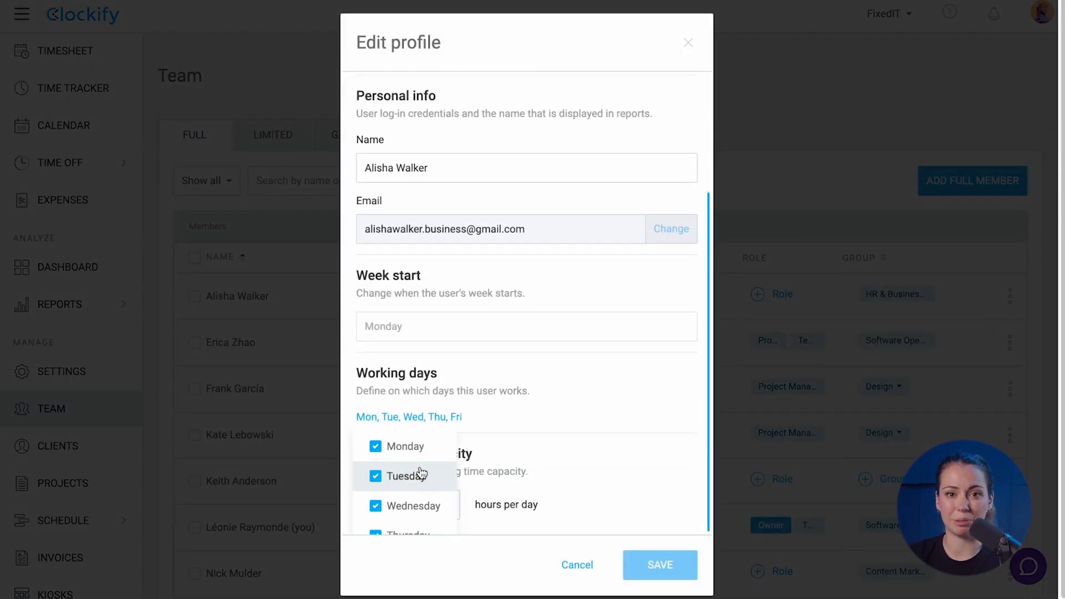
pyautogui.scroll(-1, 420, 473)
pyautogui.click(588, 562)
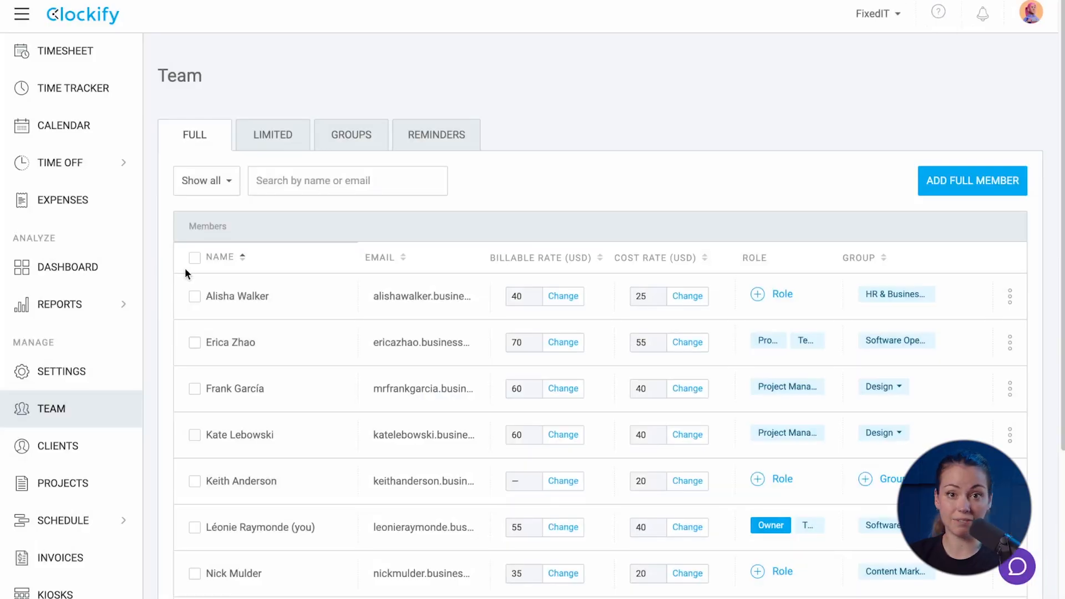
pyautogui.click(194, 258)
pyautogui.click(263, 258)
pyautogui.click(519, 102)
pyautogui.click(490, 175)
pyautogui.click(490, 205)
pyautogui.click(490, 236)
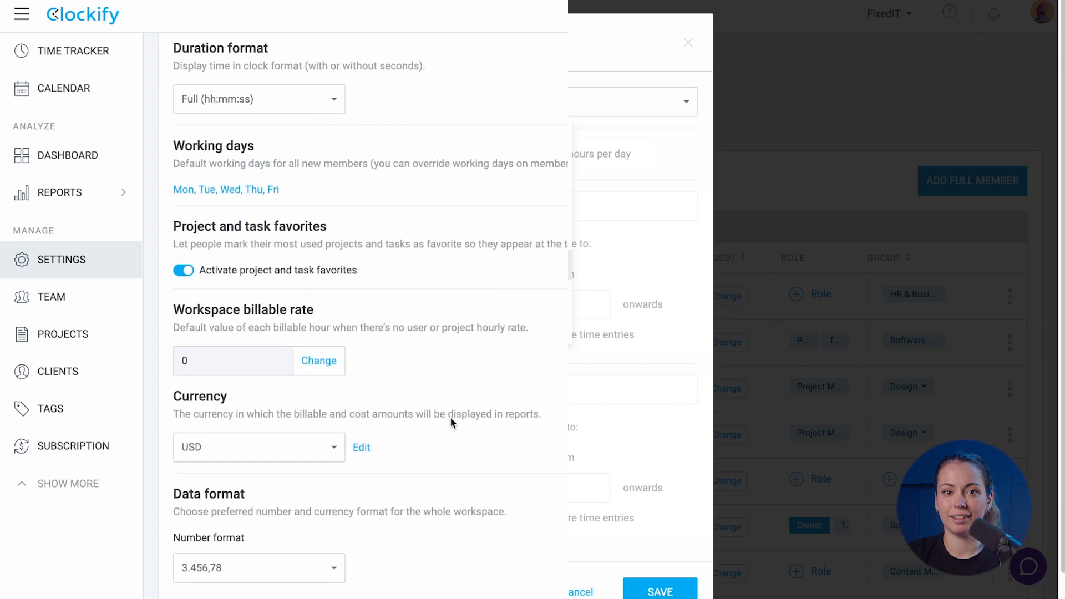
pyautogui.scroll(-1, 414, 269)
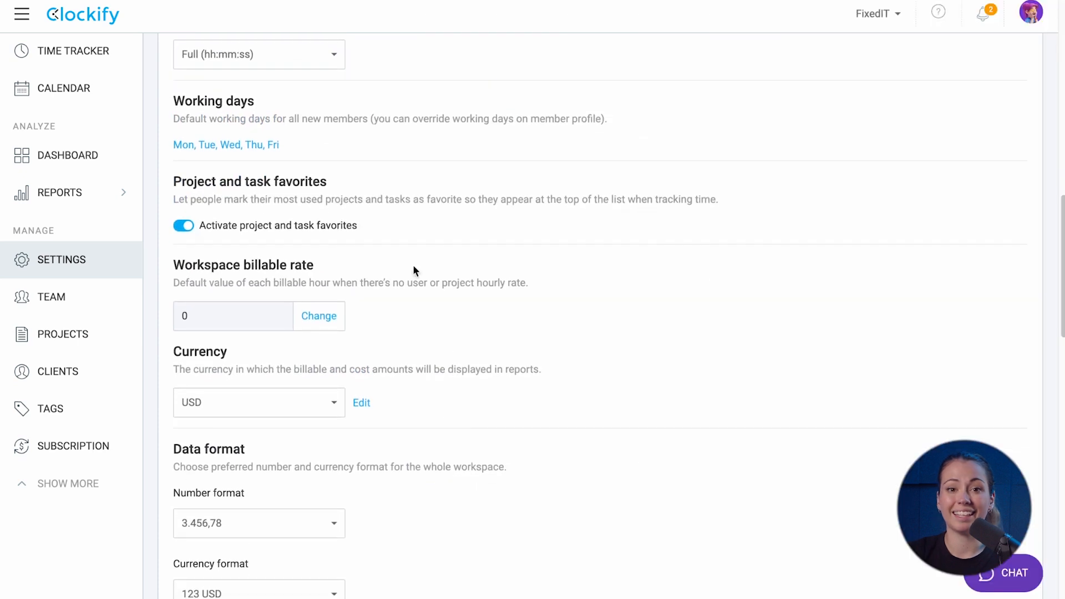
# Set the workspace billable rate to 30
pyautogui.click(314, 319)
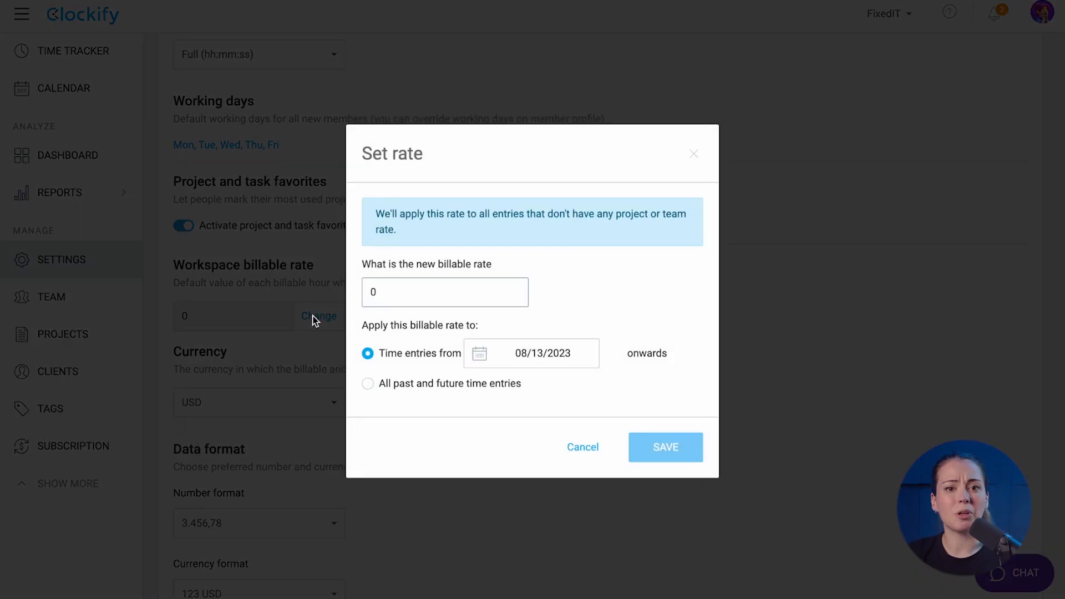
pyautogui.moveTo(381, 289); pyautogui.dragTo(364, 290)
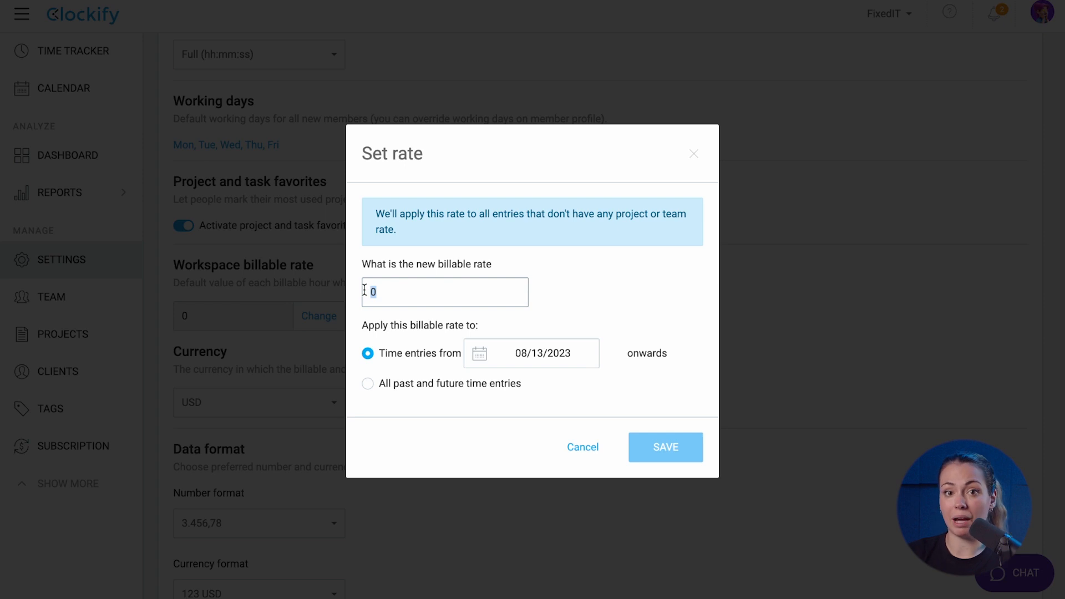
pyautogui.write('30')
pyautogui.click(664, 447)
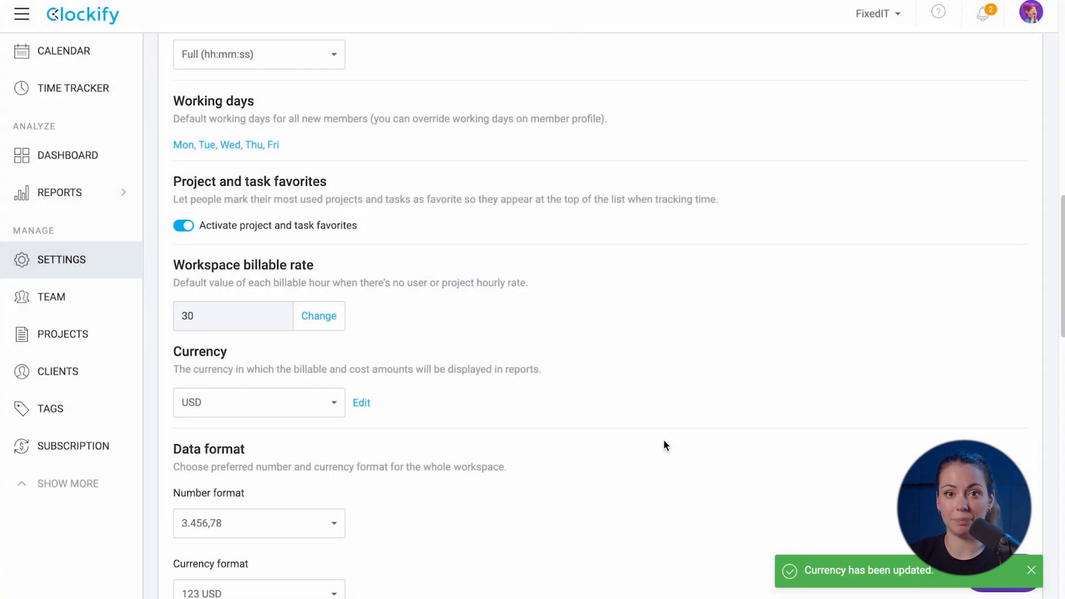
# Activate cost rate and change the workspace cost rate from 0 to 20
pyautogui.scroll(-5, 665, 444)
pyautogui.scroll(-14, 665, 444)
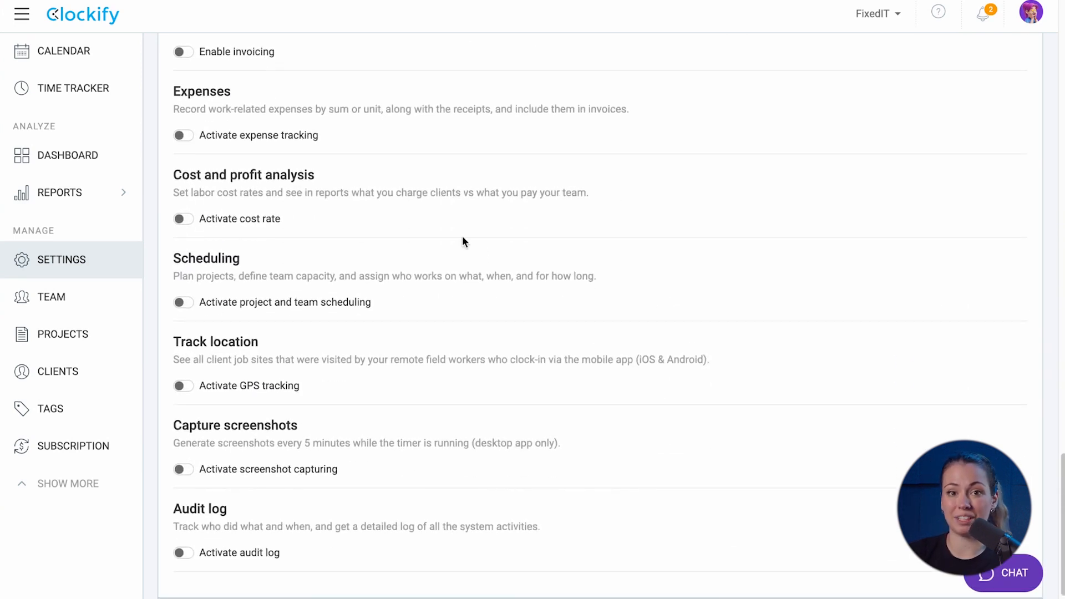
pyautogui.click(183, 219)
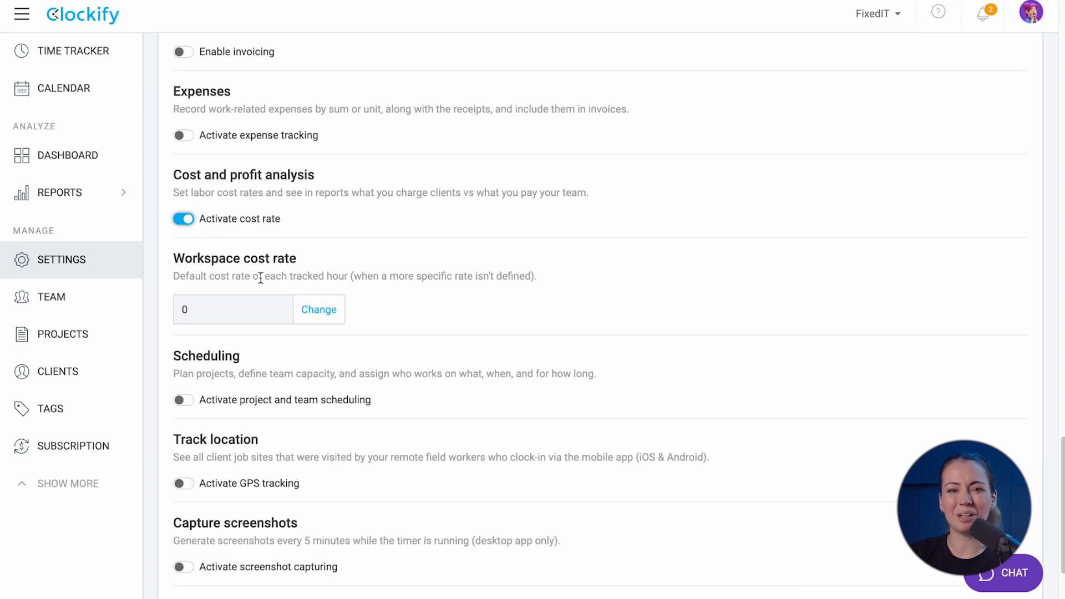
pyautogui.click(313, 311)
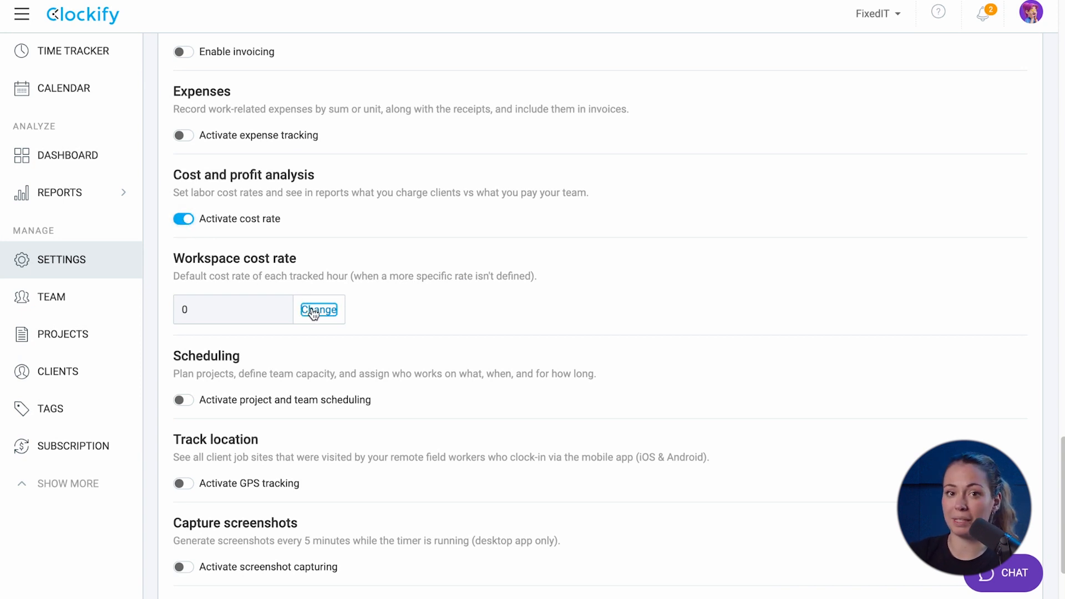
pyautogui.moveTo(386, 292); pyautogui.dragTo(360, 295)
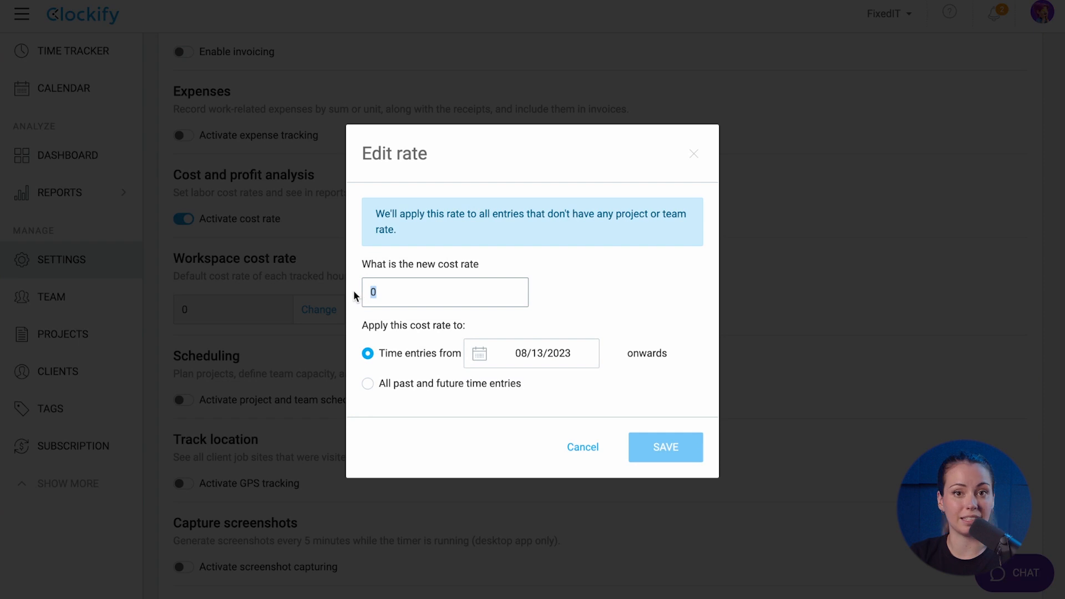
pyautogui.write('20')
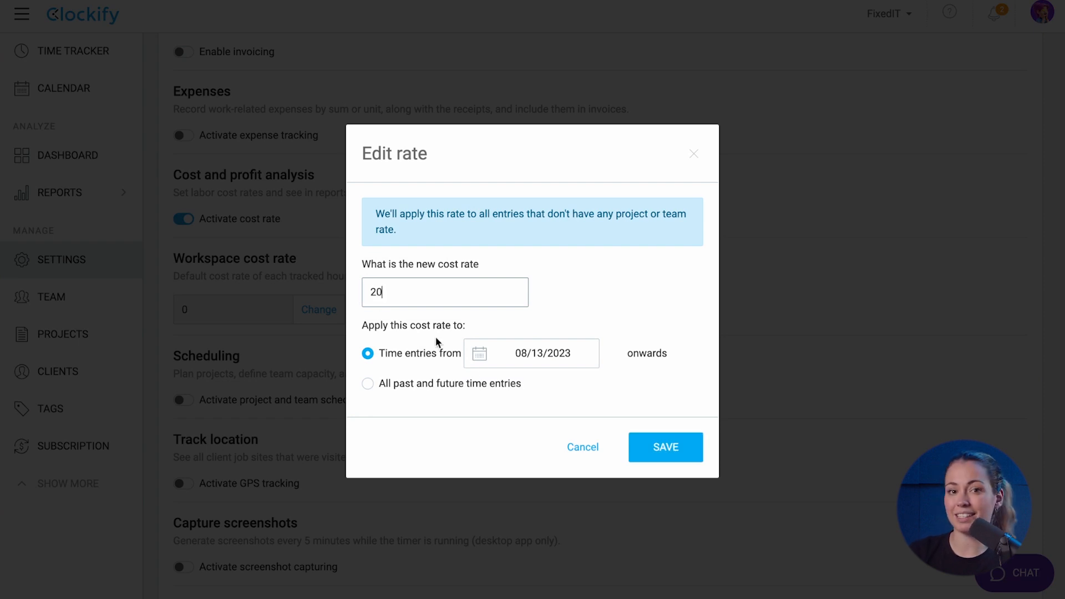
pyautogui.click(646, 447)
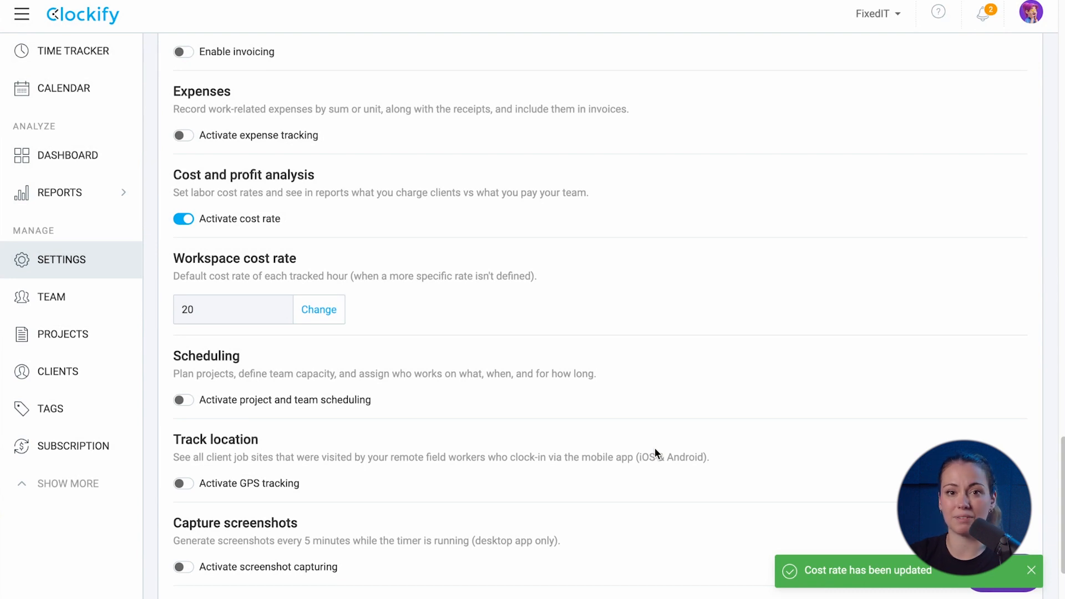
pyautogui.scroll(1, 655, 450)
pyautogui.scroll(9, 656, 448)
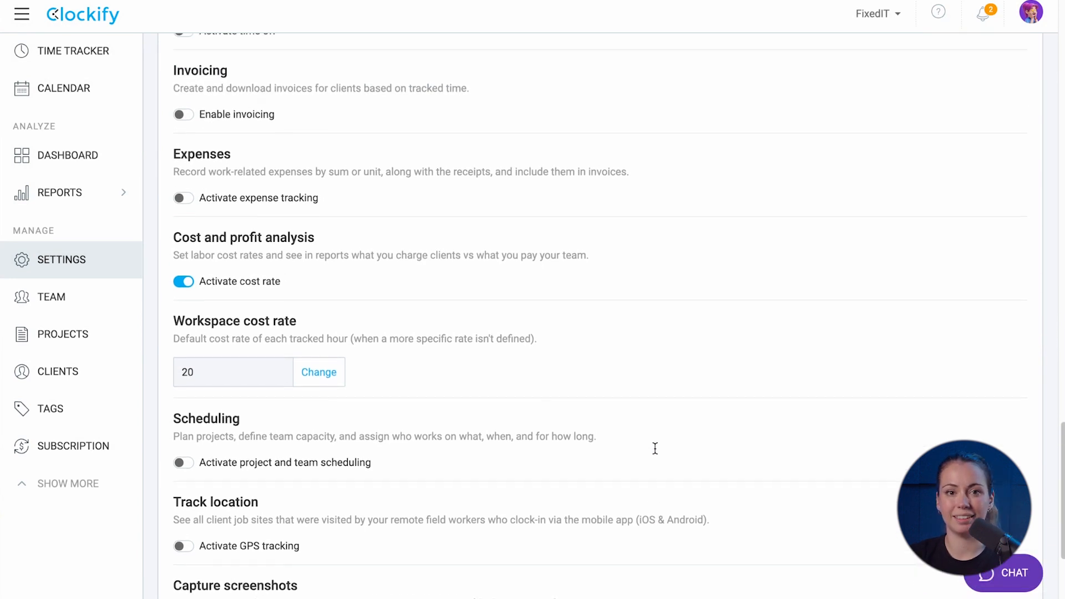
# Add EUR as a workspace currency while keeping USD selected
pyautogui.scroll(9, 655, 449)
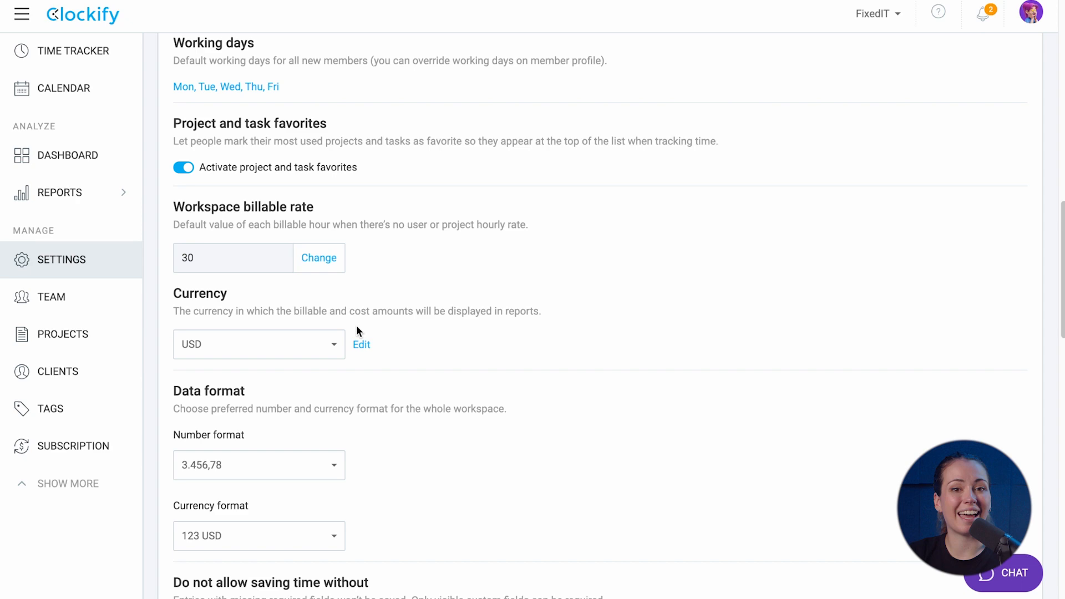
pyautogui.click(355, 344)
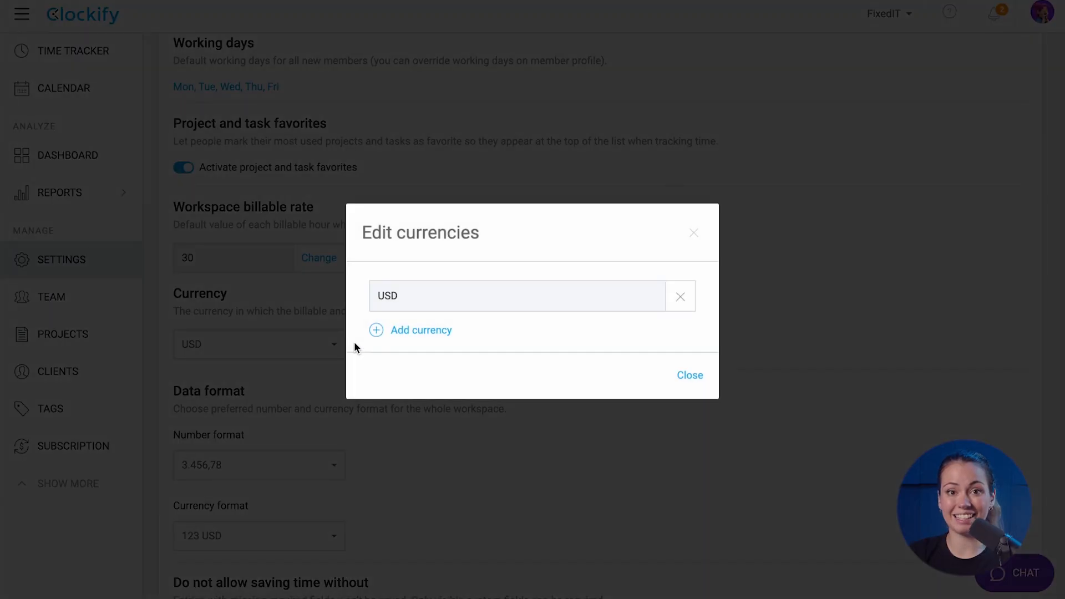
pyautogui.click(372, 332)
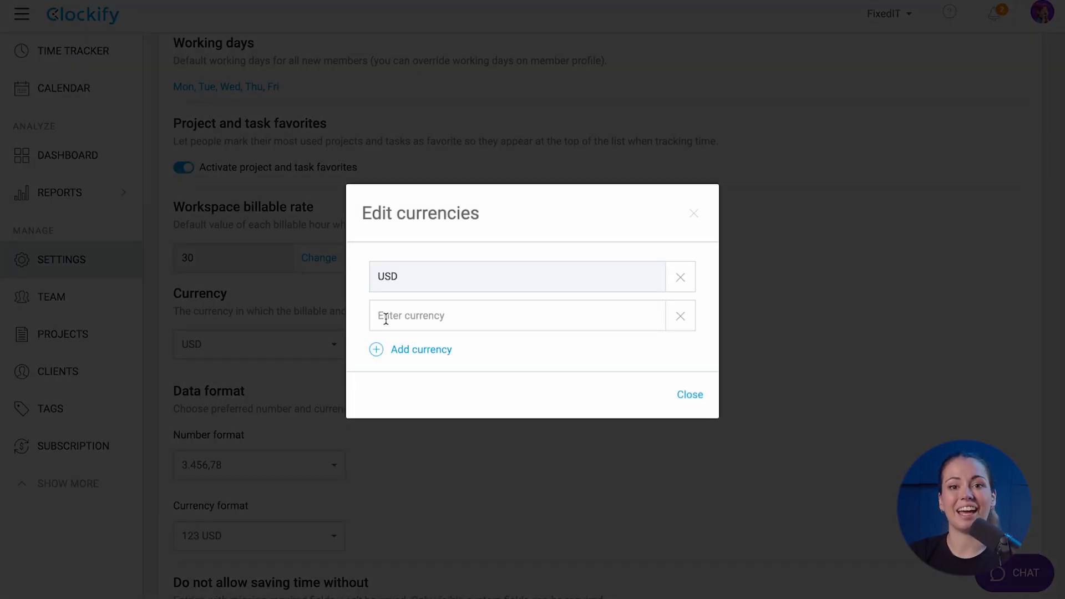
pyautogui.write('EUR')
pyautogui.click(688, 395)
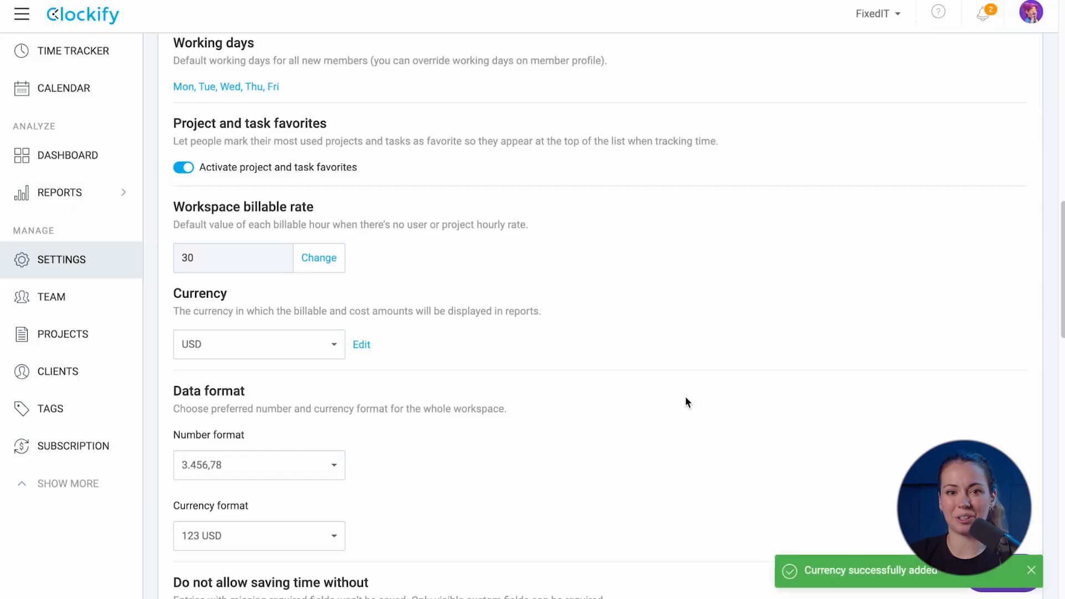
pyautogui.click(335, 345)
pyautogui.click(449, 329)
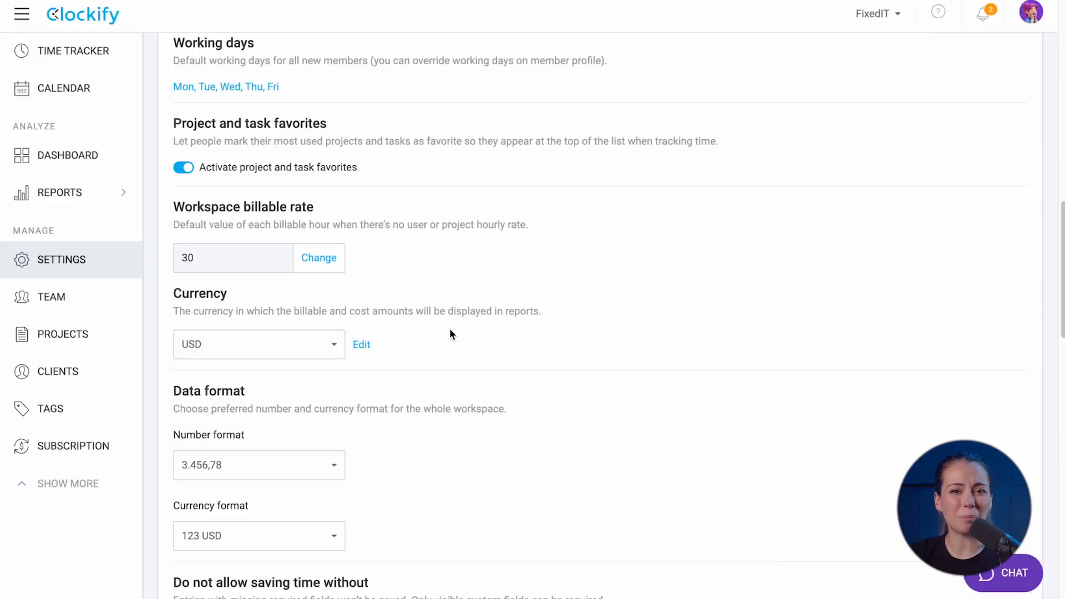
# Set the number format to 3,456.78, keeping the 123 USD currency format
pyautogui.scroll(-4, 449, 329)
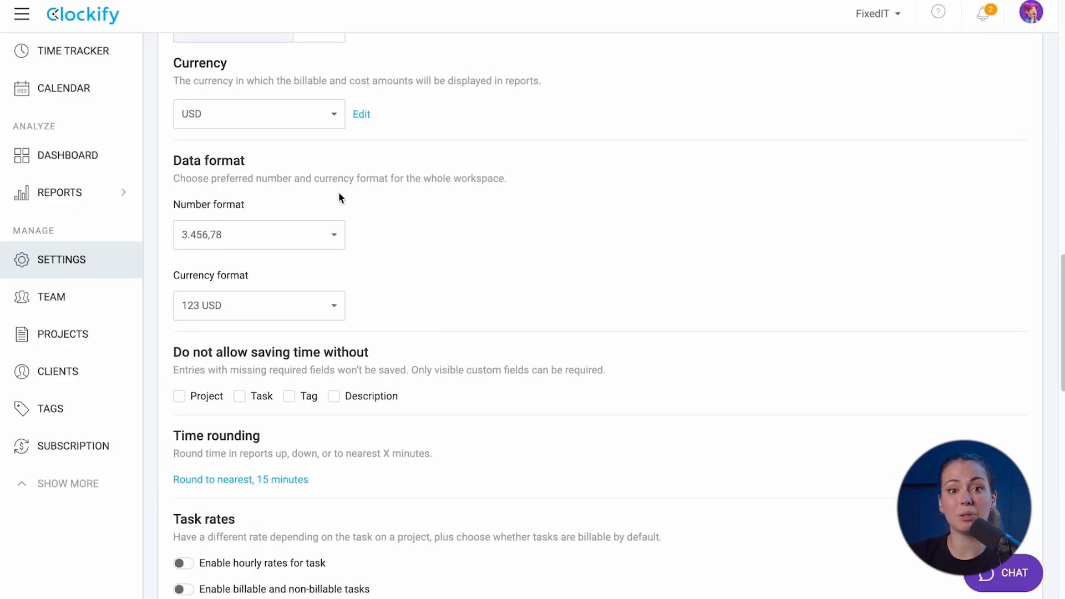
pyautogui.click(248, 242)
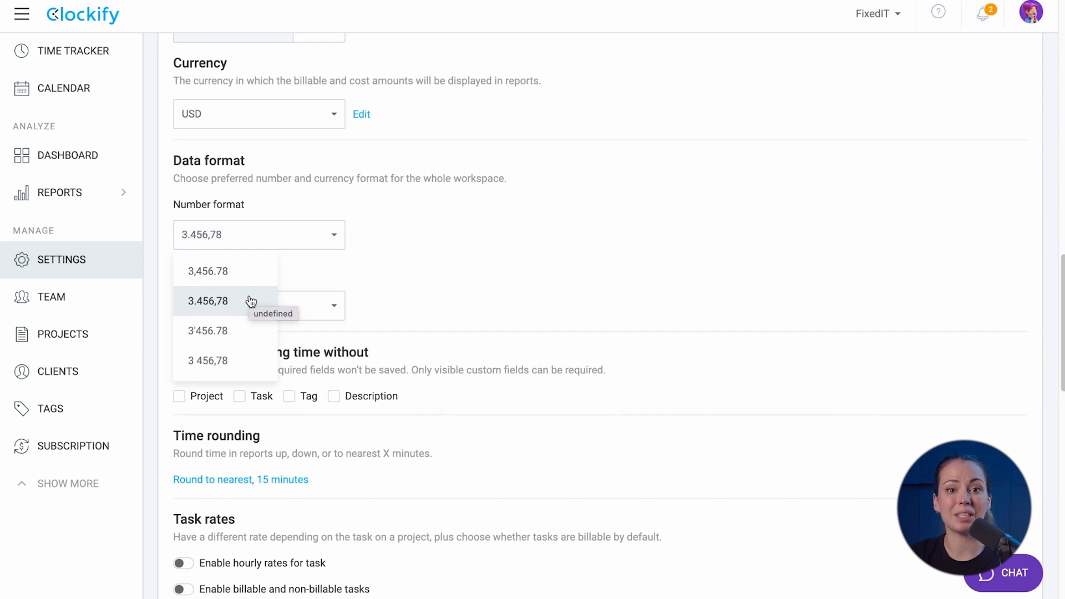
pyautogui.click(250, 275)
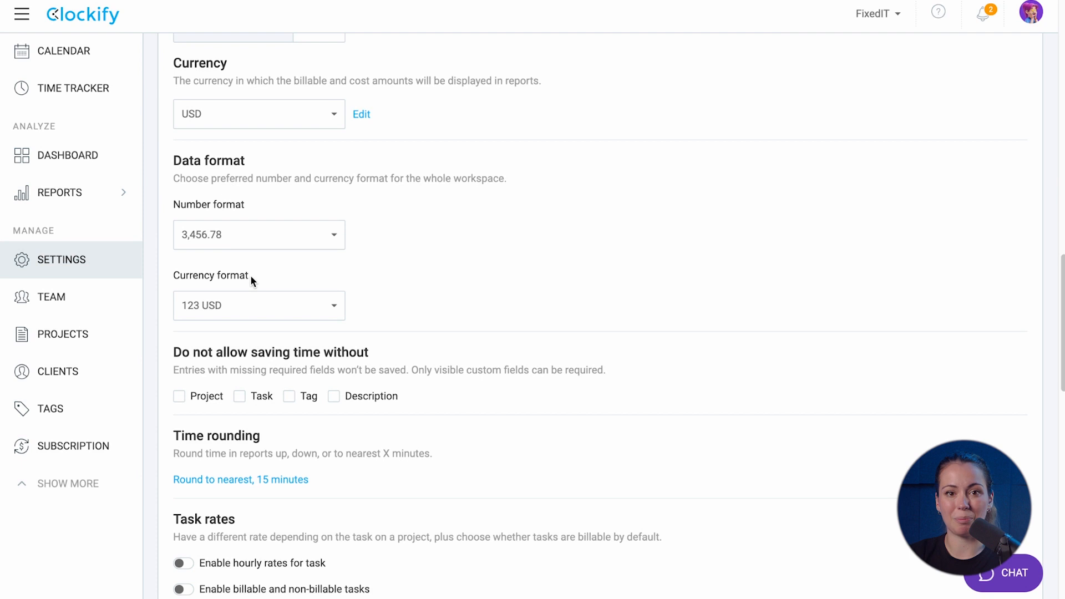
pyautogui.click(256, 305)
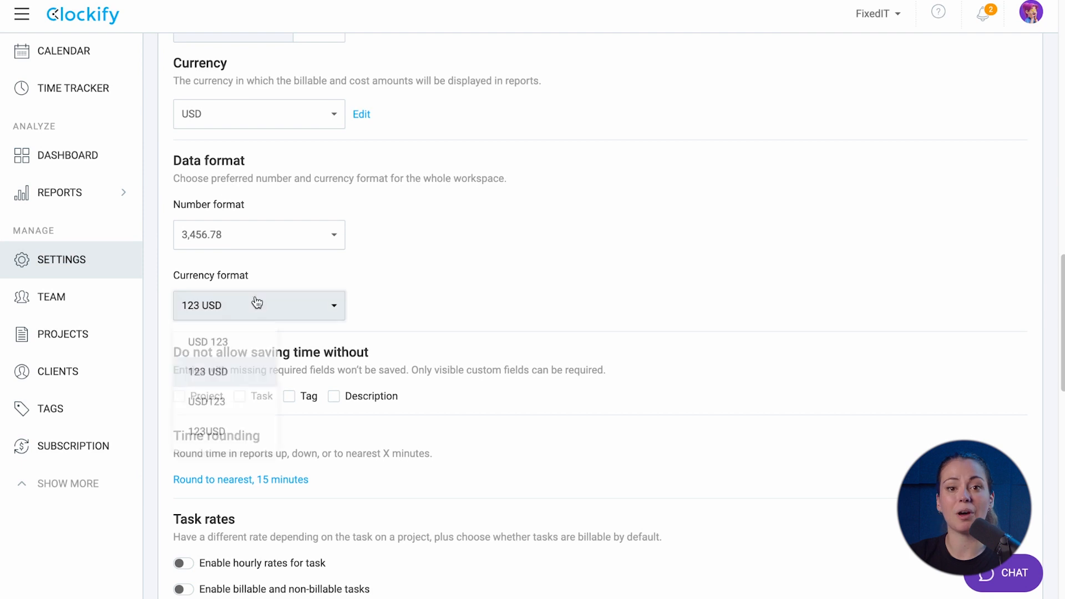
pyautogui.click(359, 325)
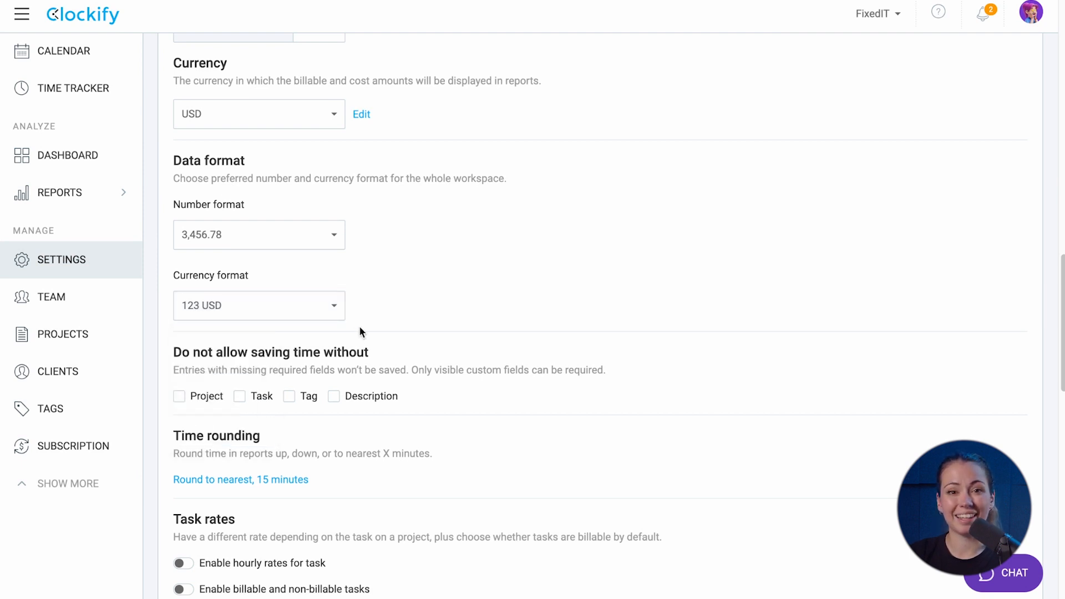
# Switch on the Activate audit log toggle
pyautogui.scroll(-10, 358, 325)
pyautogui.click(182, 516)
pyautogui.scroll(-4, 181, 518)
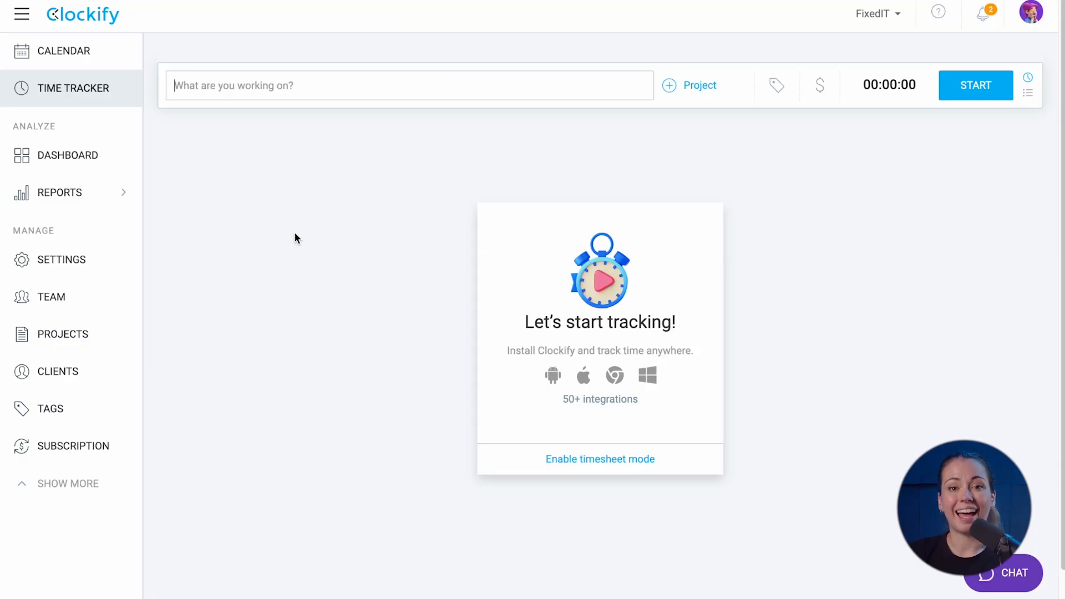
# Open the Team page from the left sidebar to view the Members tab
pyautogui.click(103, 301)
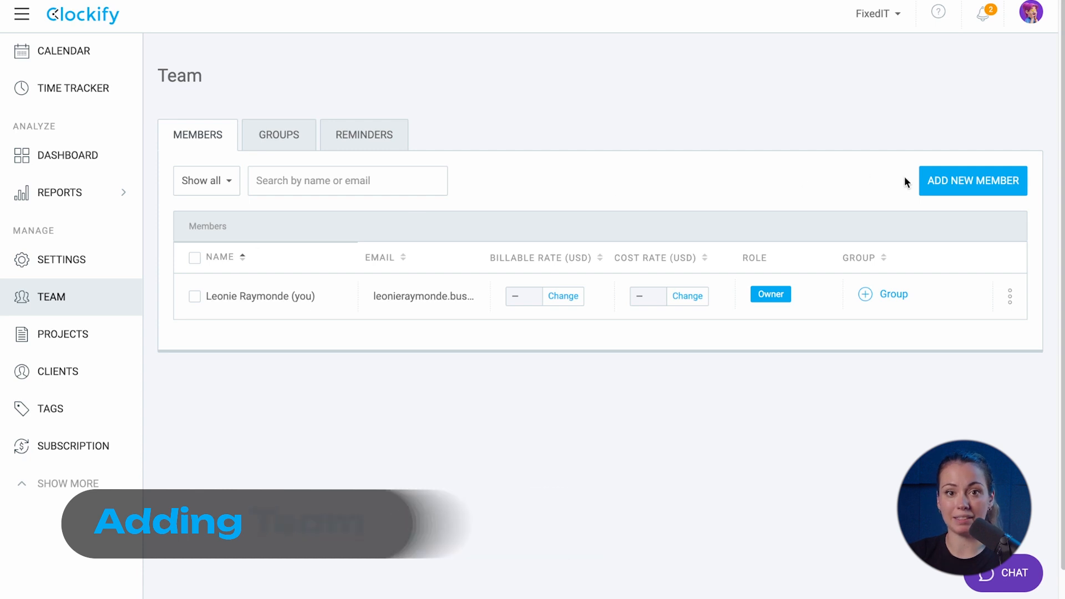
# Add eight members by pasting their e-mail addresses, with invite emails switched off
pyautogui.click(945, 184)
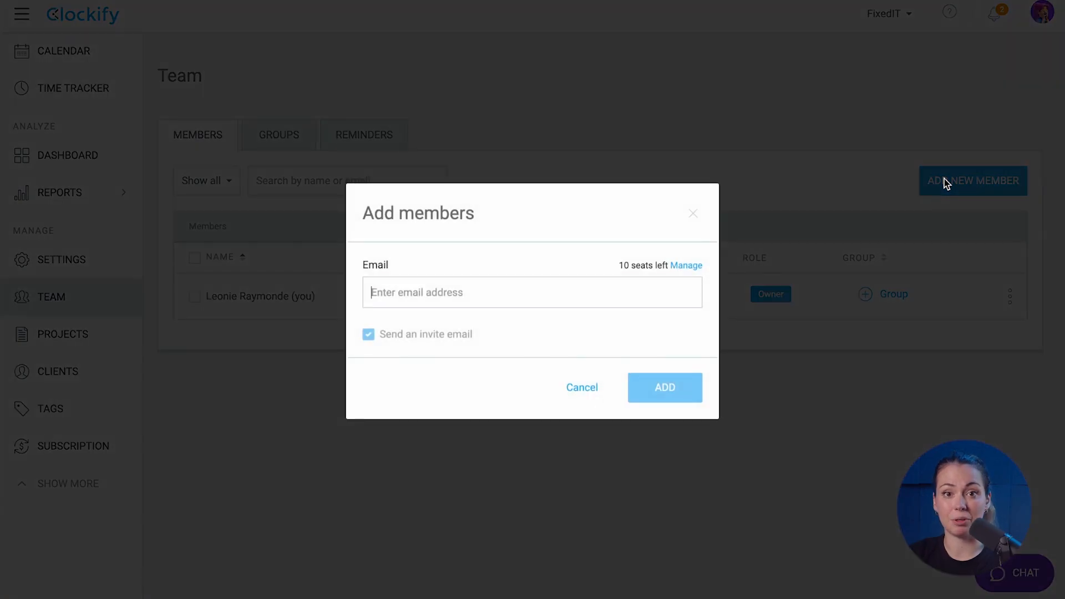
pyautogui.hotkey('ctrl', 'v')
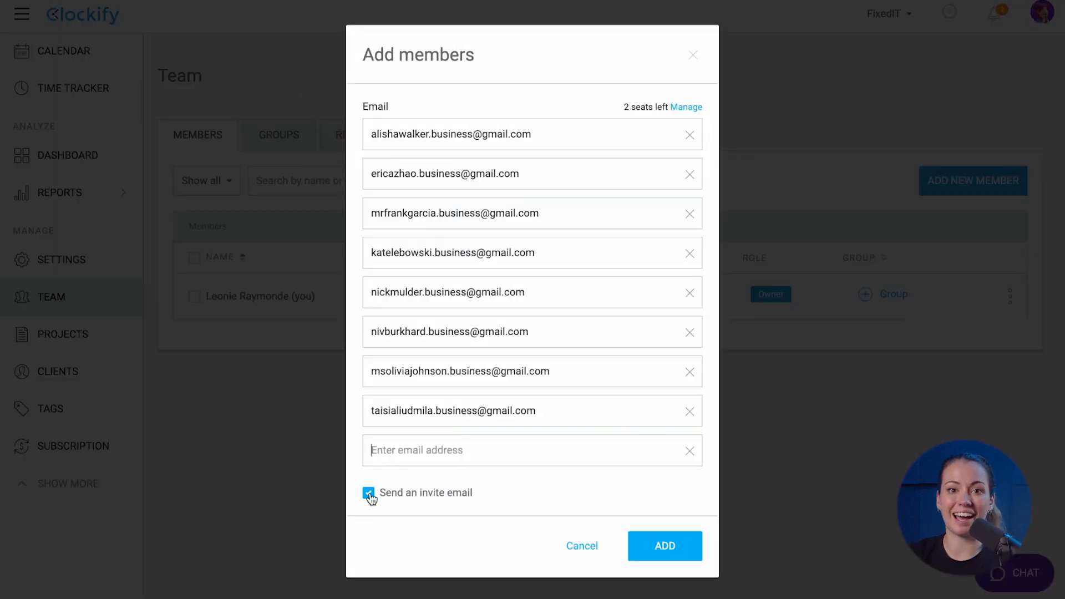
pyautogui.click(369, 493)
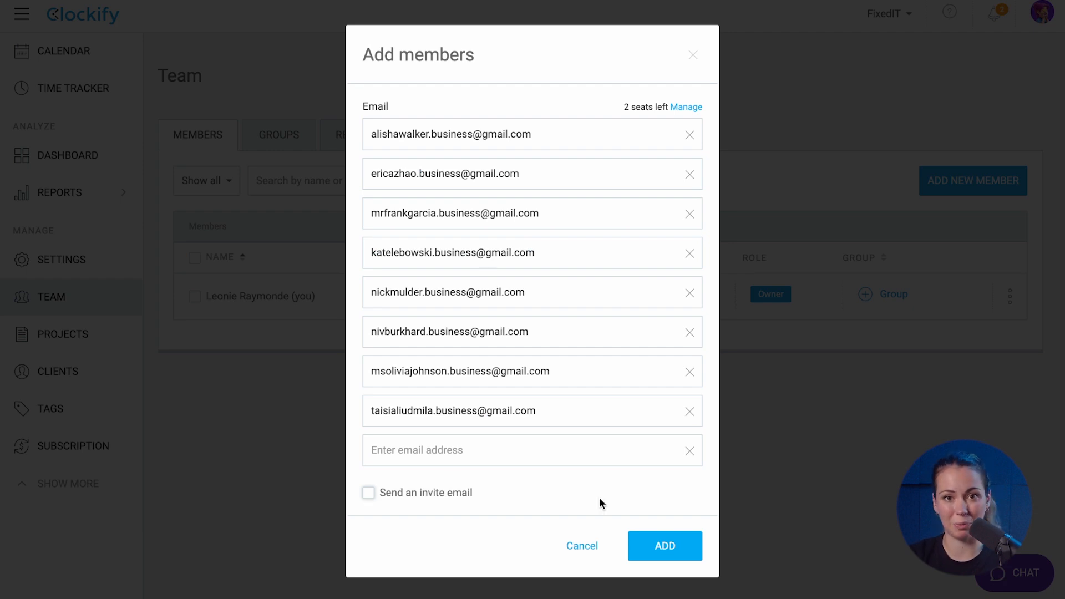
pyautogui.click(656, 546)
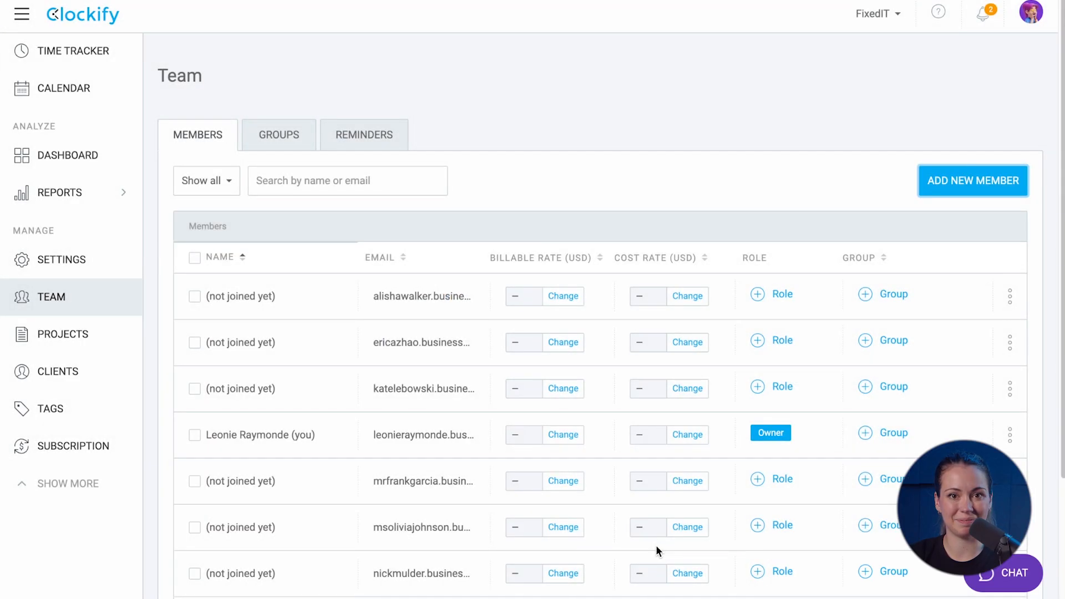
pyautogui.scroll(-1, 656, 545)
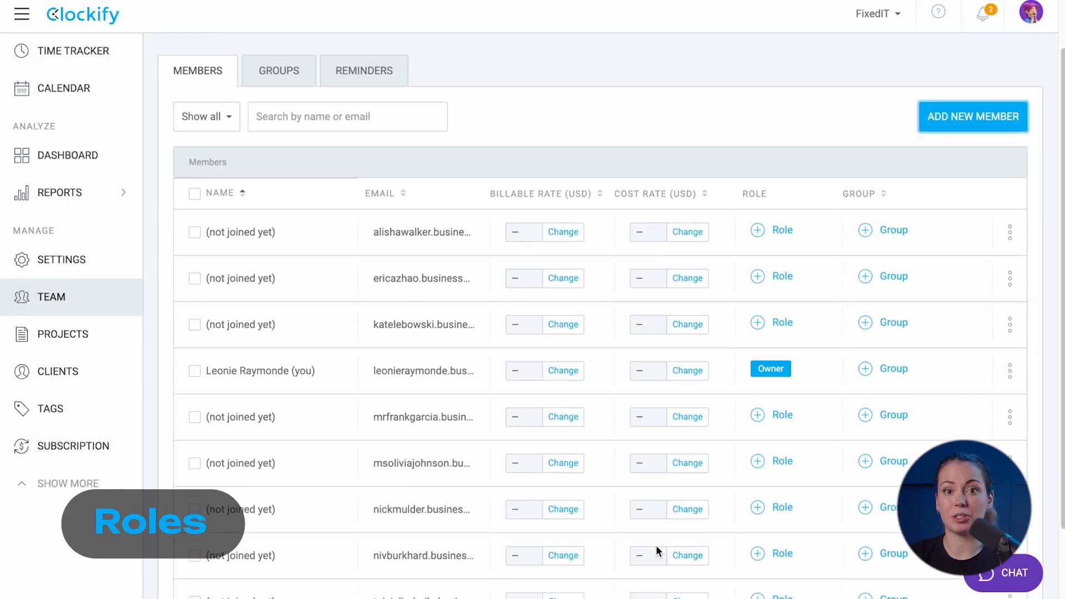
pyautogui.scroll(1, 656, 545)
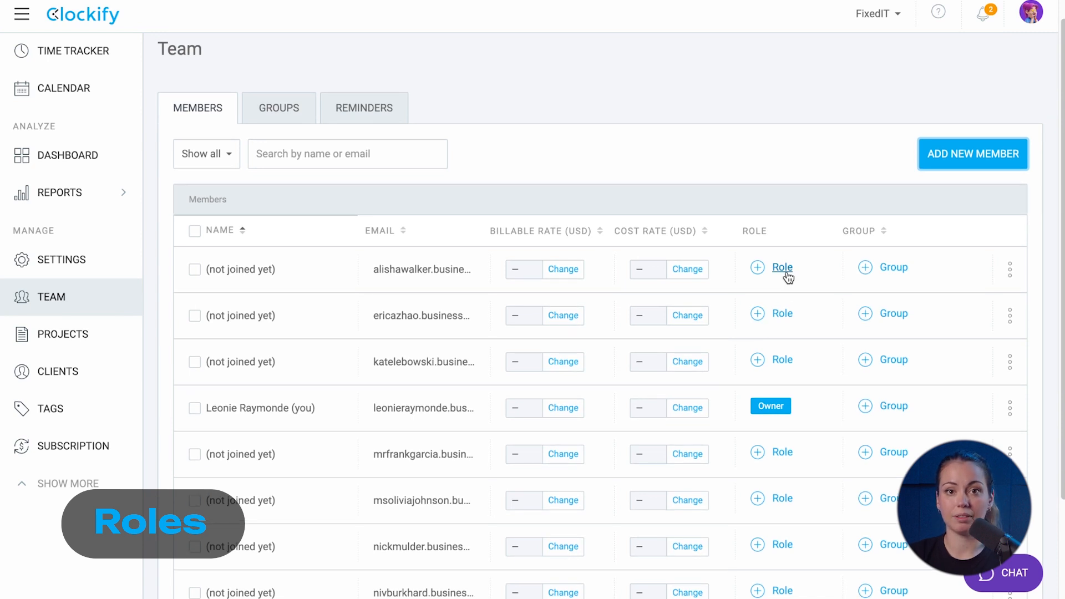
pyautogui.click(785, 271)
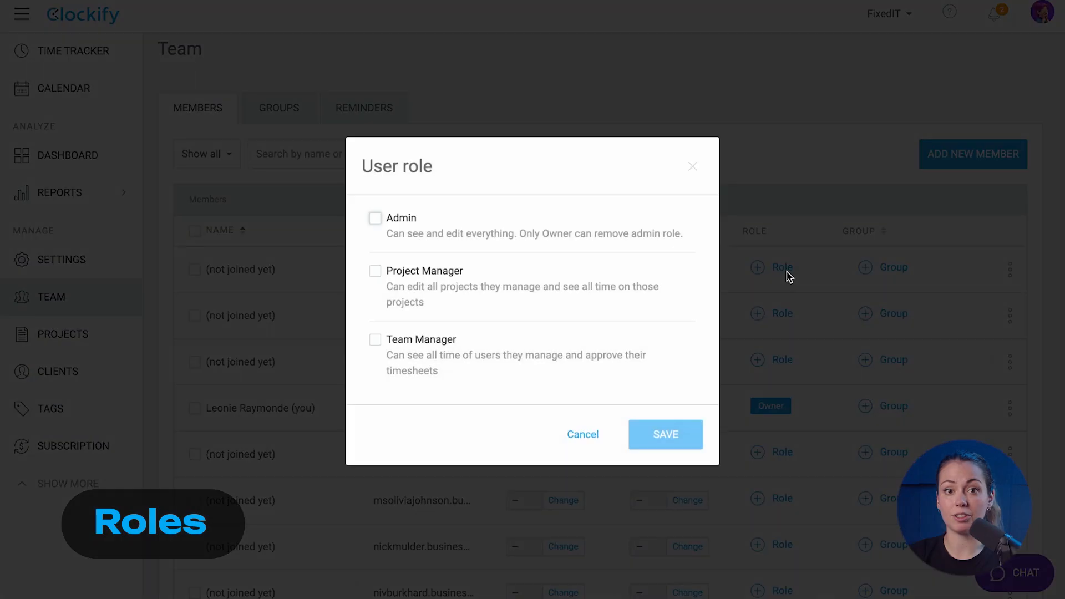
pyautogui.click(381, 226)
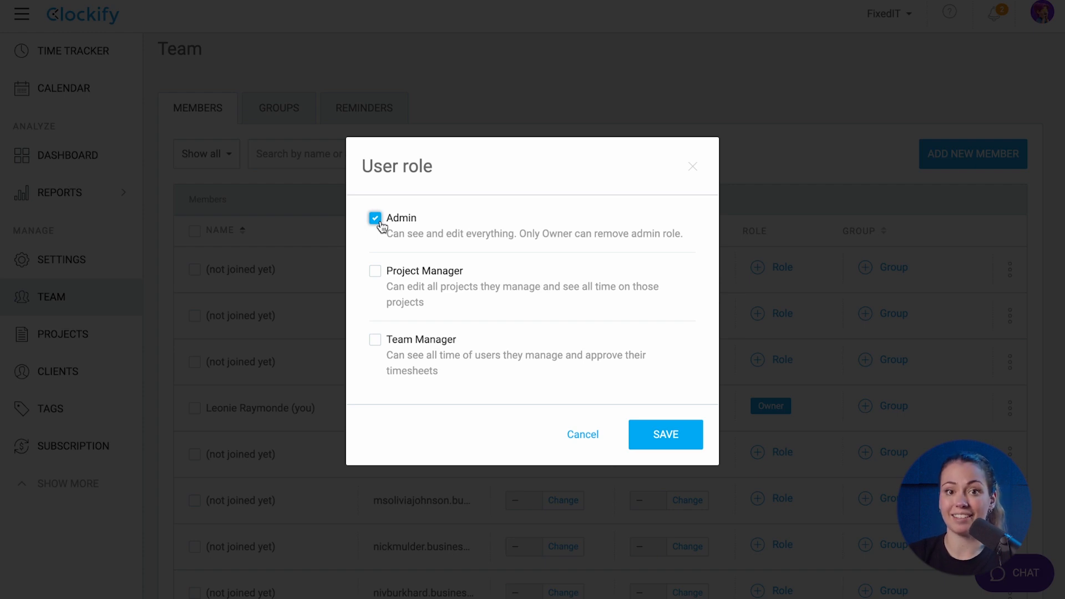
pyautogui.click(381, 226)
pyautogui.click(377, 273)
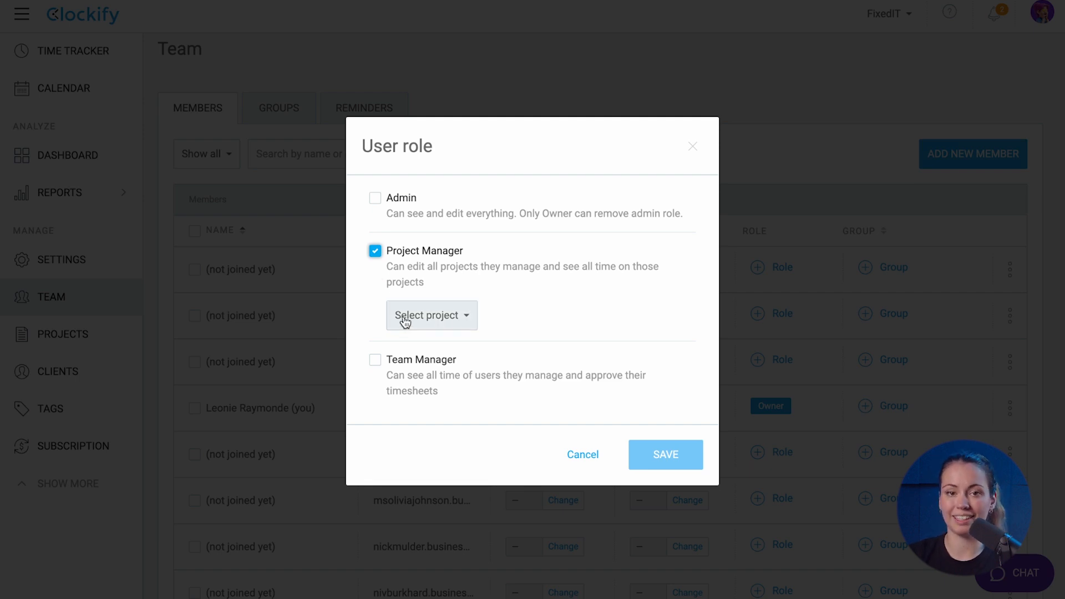
pyautogui.click(375, 252)
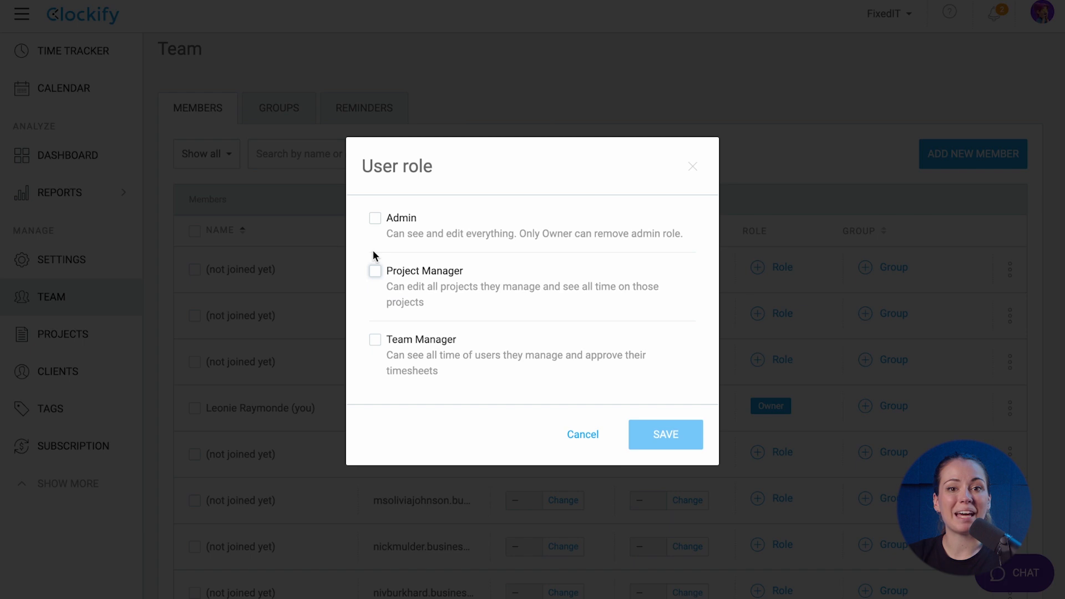
pyautogui.click(379, 342)
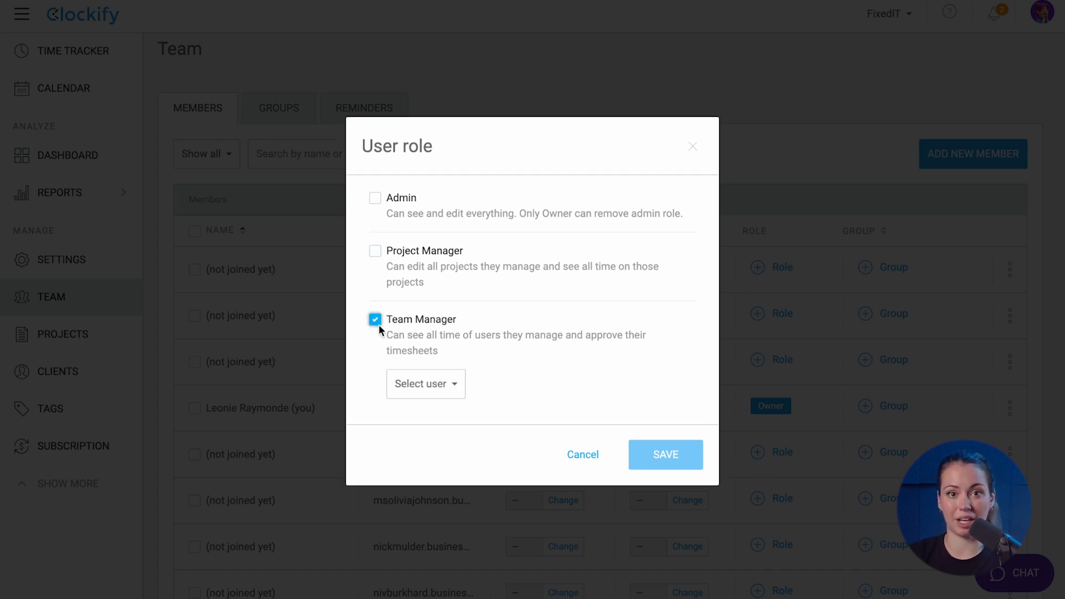
pyautogui.click(581, 455)
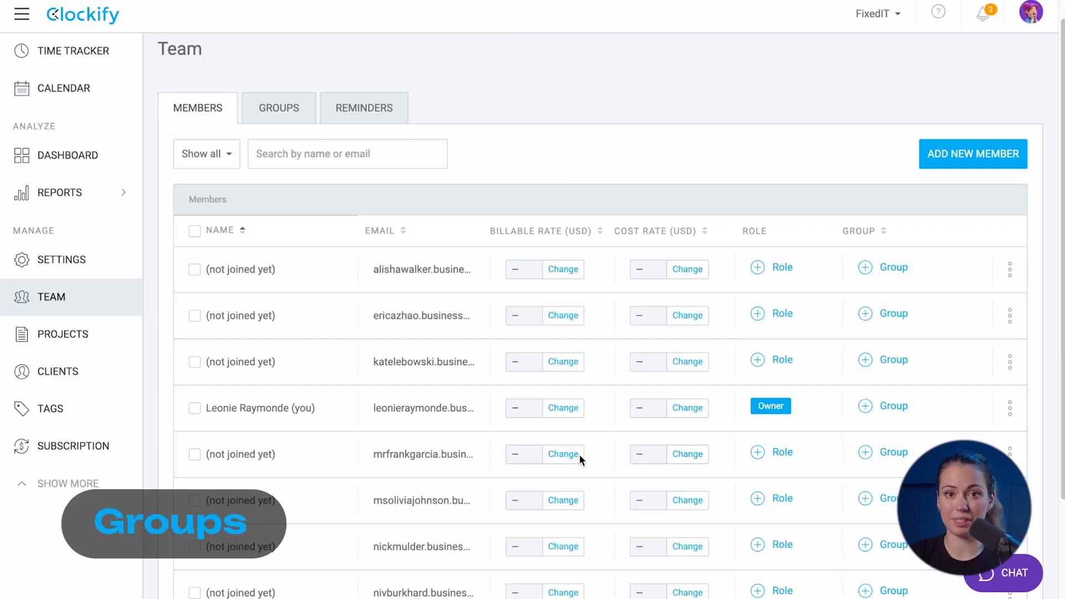
# Create 'Group 1' by assigning it to the first member, then view the Groups list
pyautogui.click(904, 271)
pyautogui.write('Group 1')
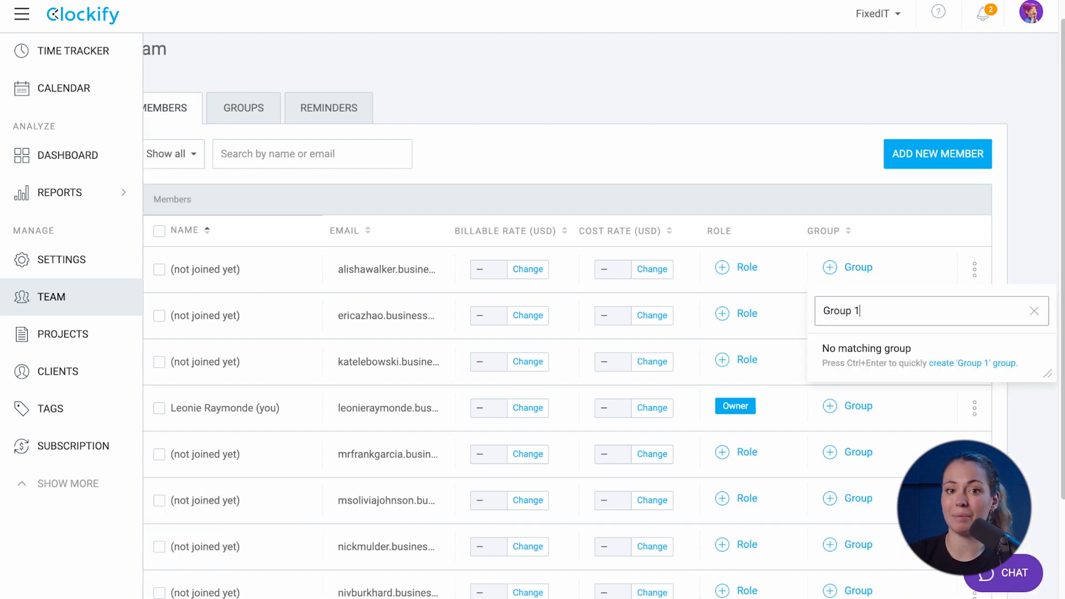
pyautogui.hotkey('ctrl', 'Return')
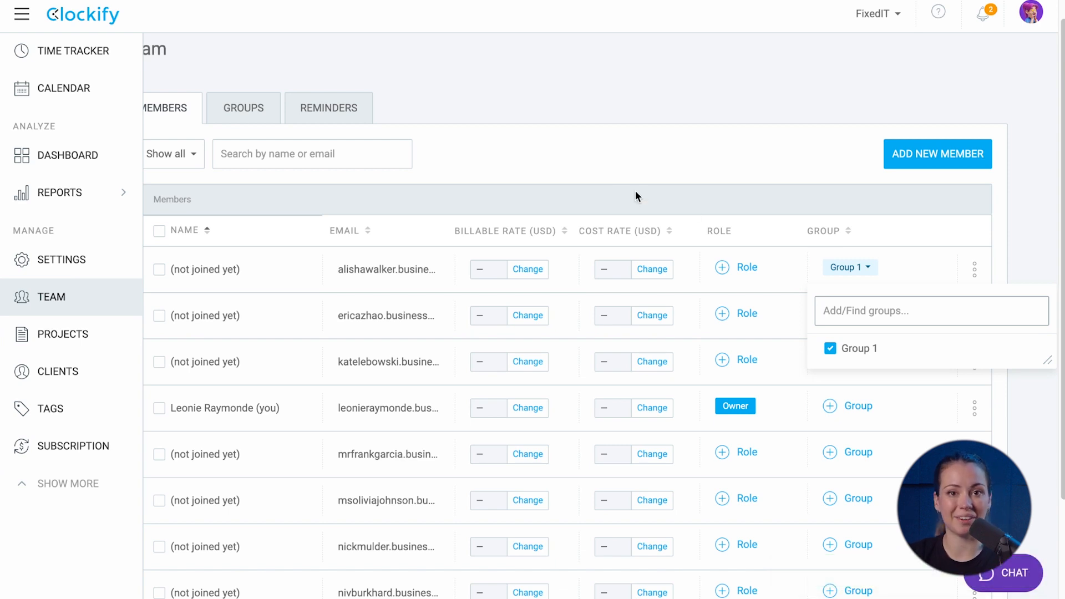
pyautogui.click(247, 106)
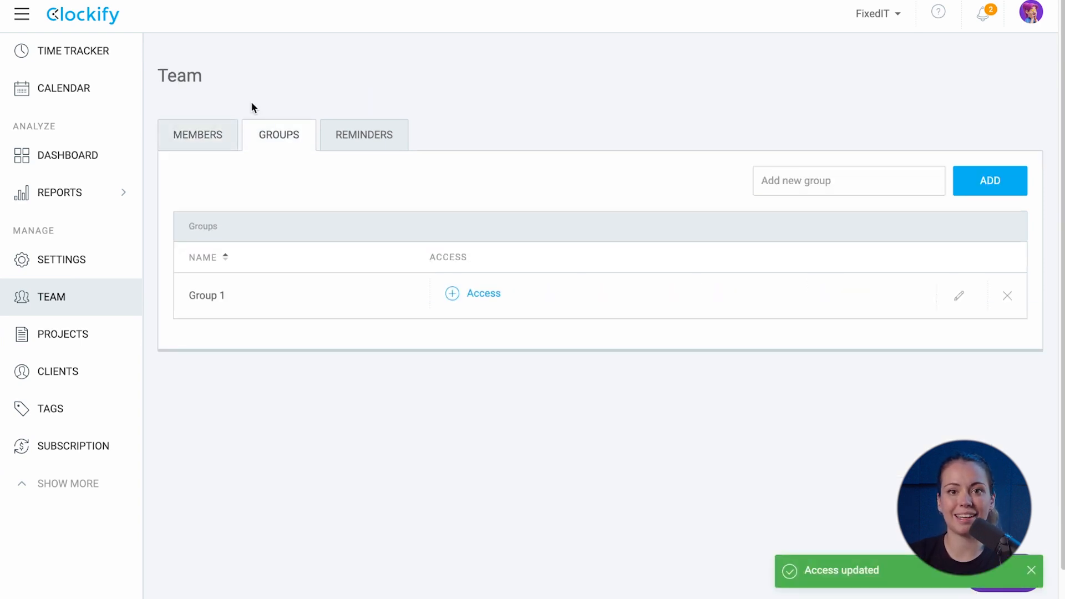
# Add three new groups: HR, Content Marketing and IT
pyautogui.click(792, 181)
pyautogui.write('HR')
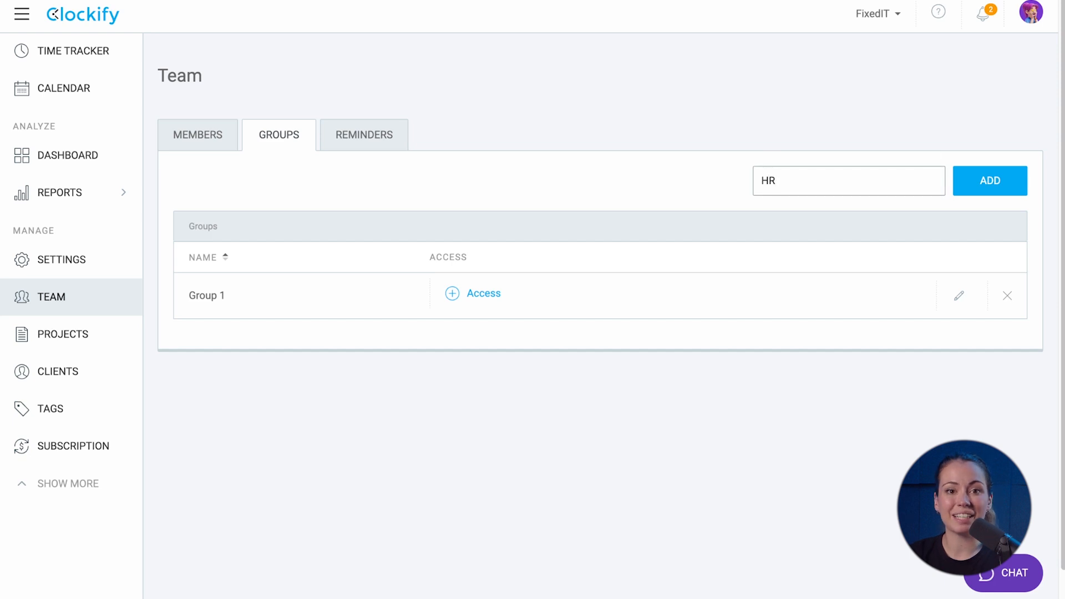
pyautogui.press('Return')
pyautogui.write('Content Marketing')
pyautogui.click(962, 182)
pyautogui.write('IT')
pyautogui.click(983, 188)
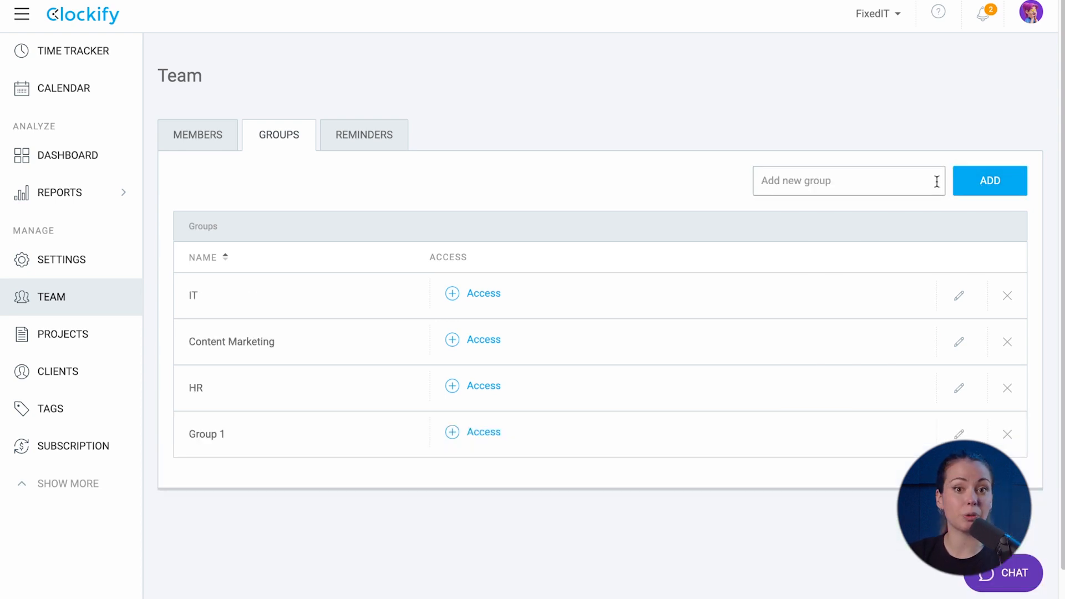
# Give the first member access to Content Marketing and the third member to IT and Group 1
pyautogui.click(488, 341)
pyautogui.click(490, 444)
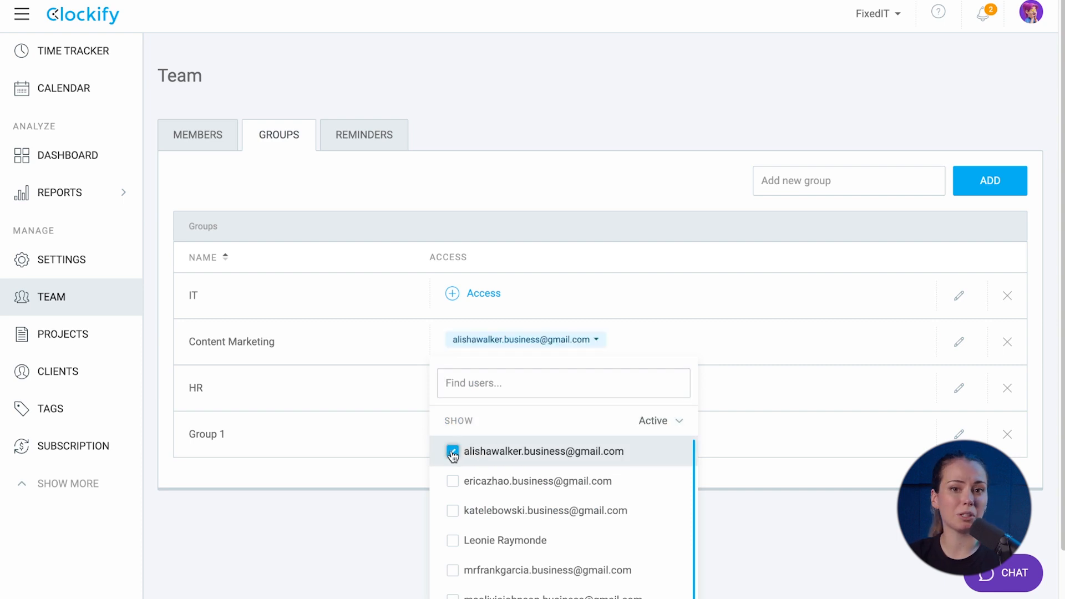
pyautogui.click(480, 293)
pyautogui.click(453, 464)
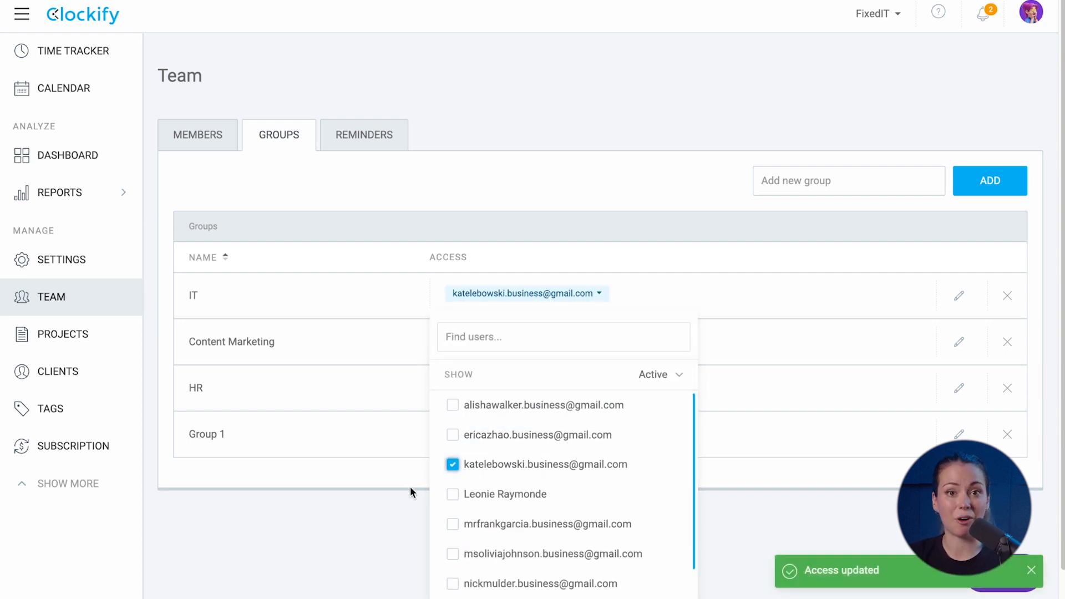
pyautogui.click(387, 499)
pyautogui.click(453, 433)
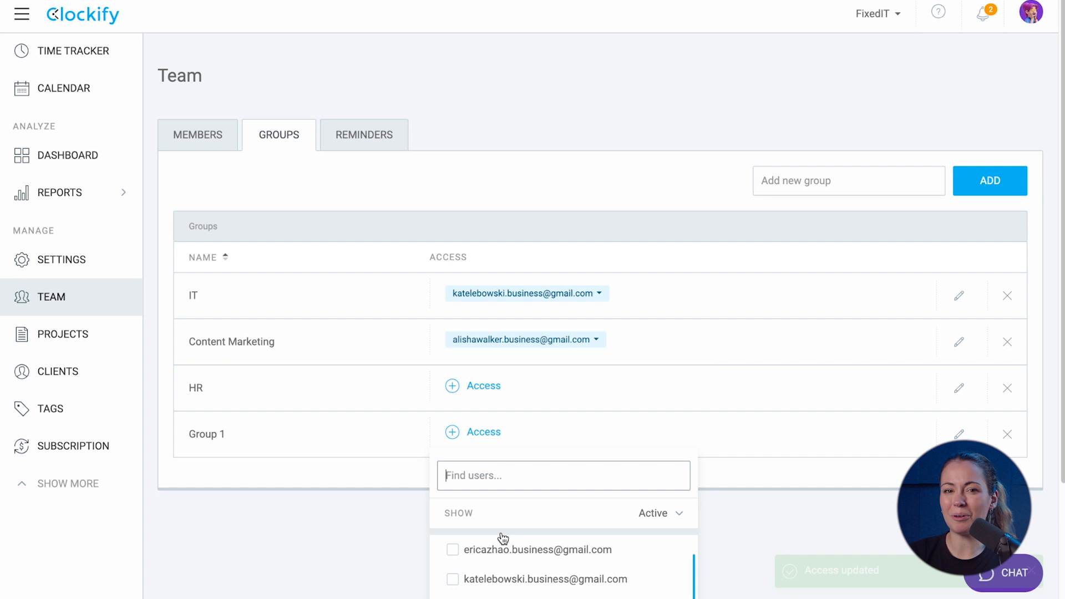
pyautogui.click(454, 571)
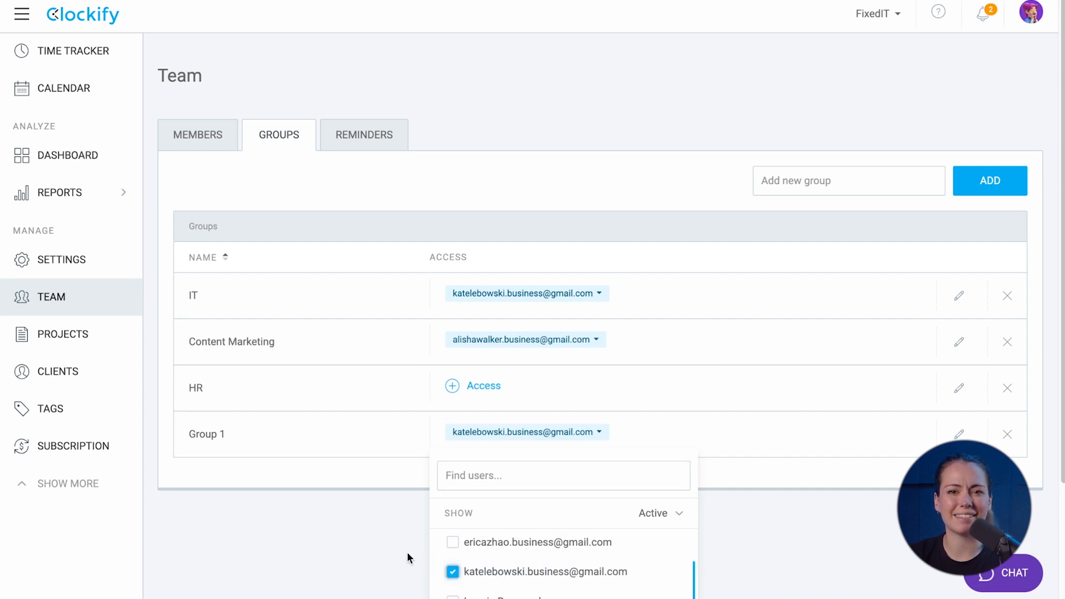
pyautogui.click(371, 552)
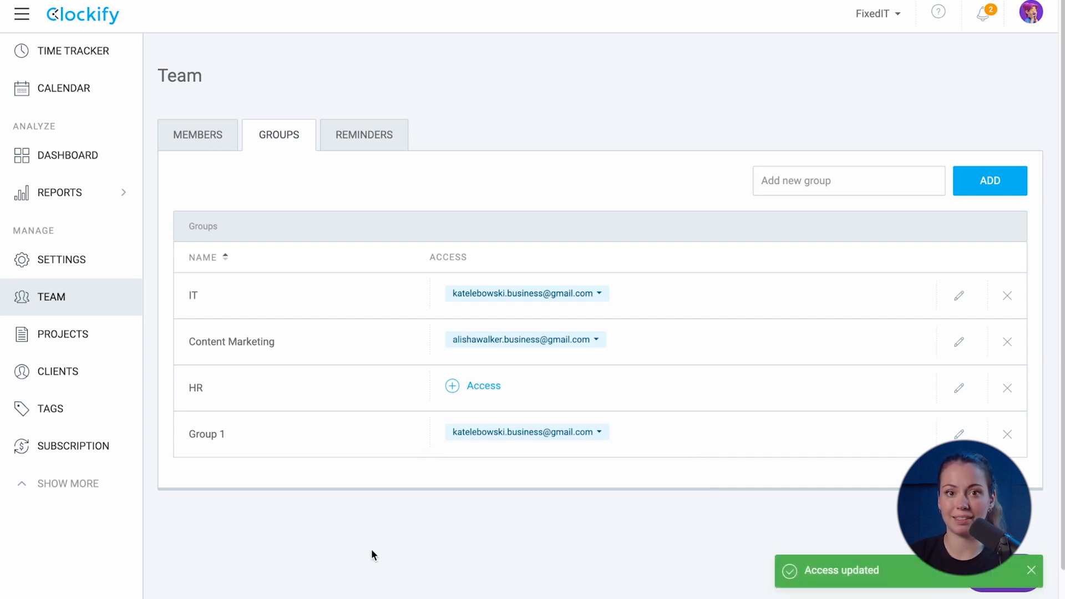
pyautogui.click(210, 138)
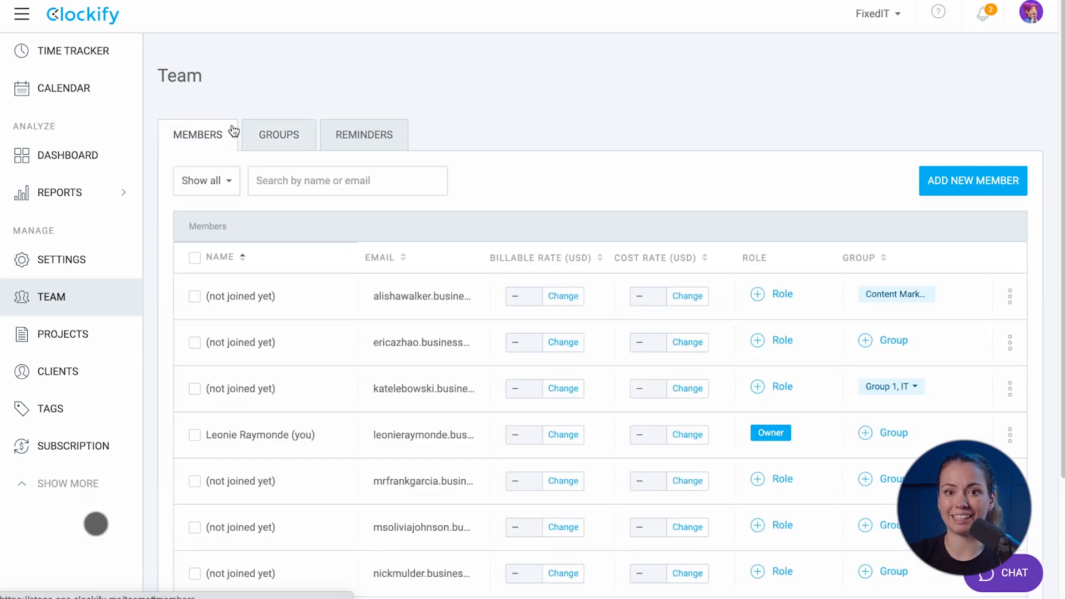
# In the first member's profile, change daily work capacity from 7 to 8 hours and save
pyautogui.click(1009, 298)
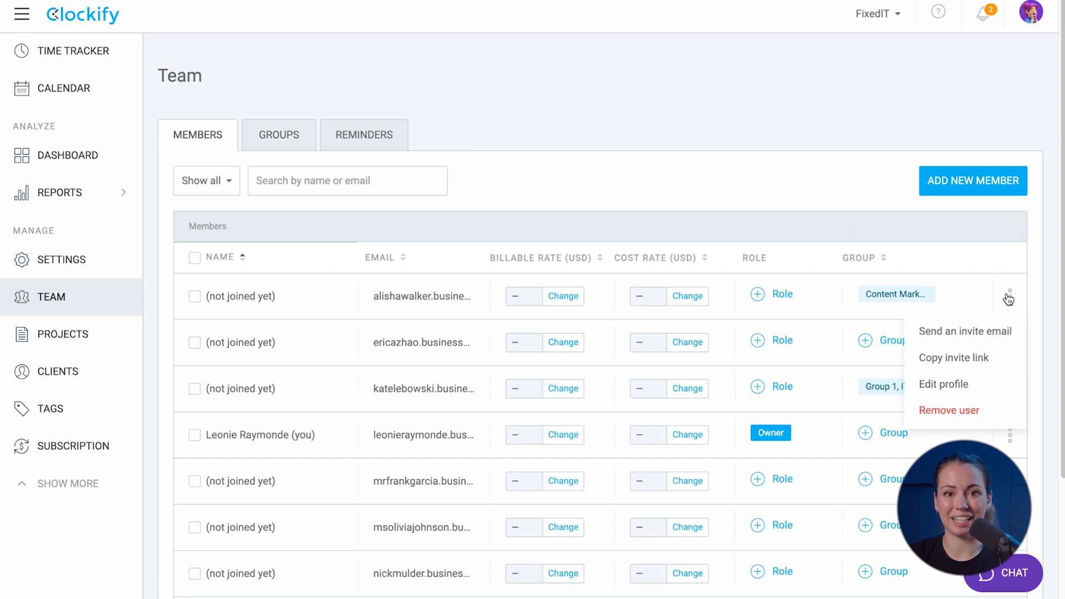
pyautogui.click(966, 379)
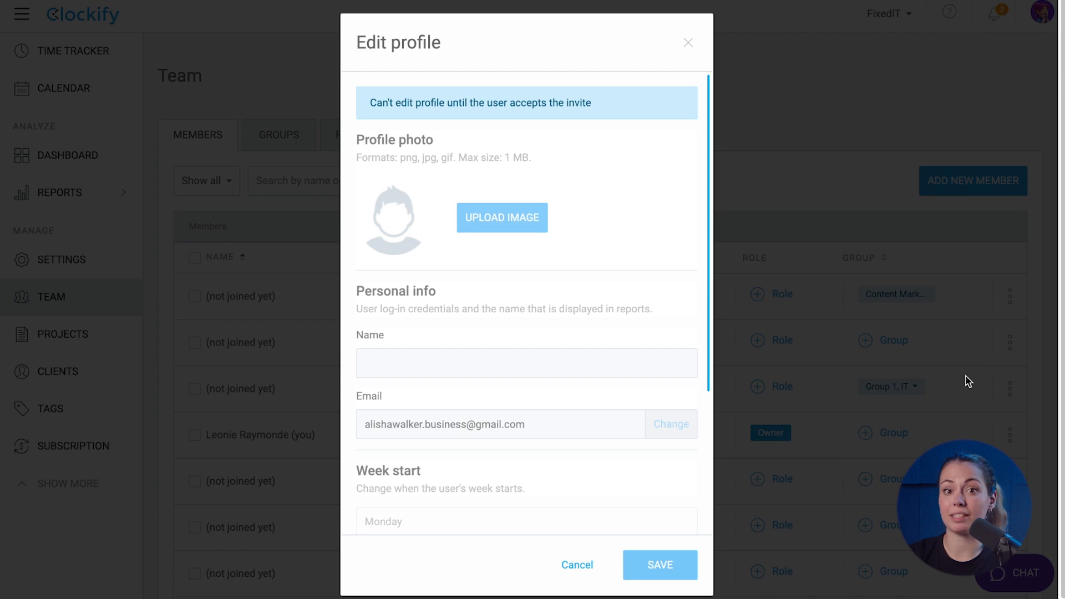
pyautogui.scroll(-5, 669, 376)
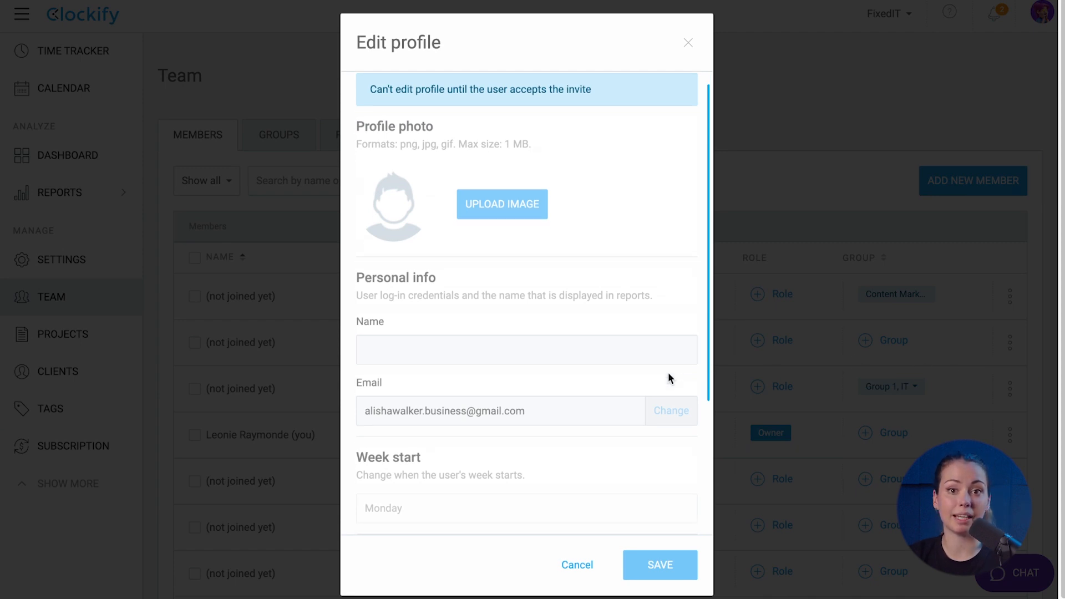
pyautogui.scroll(-1, 668, 376)
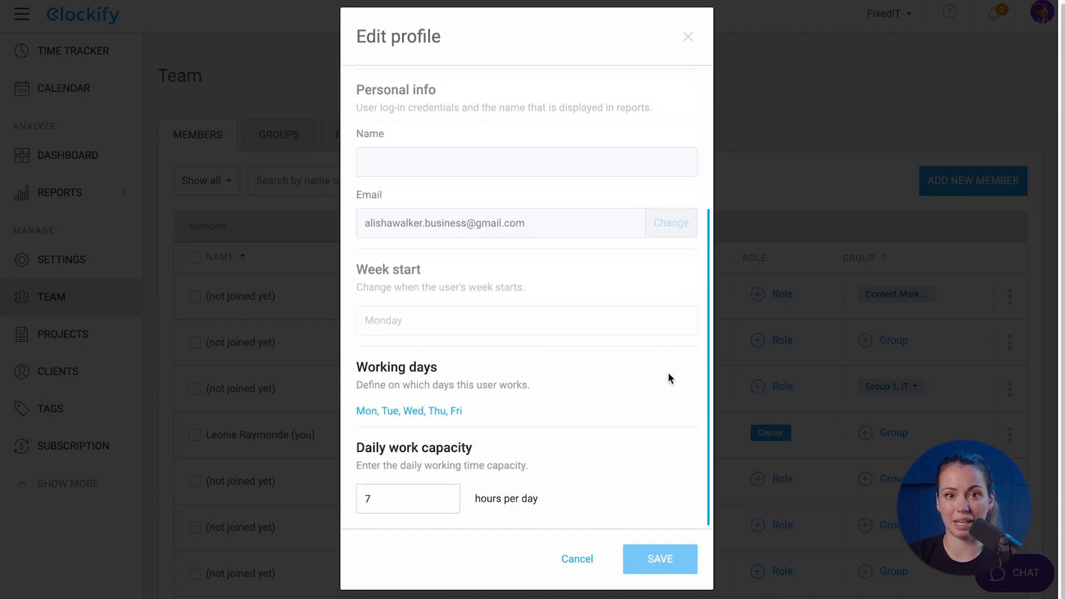
pyautogui.click(451, 412)
pyautogui.click(384, 454)
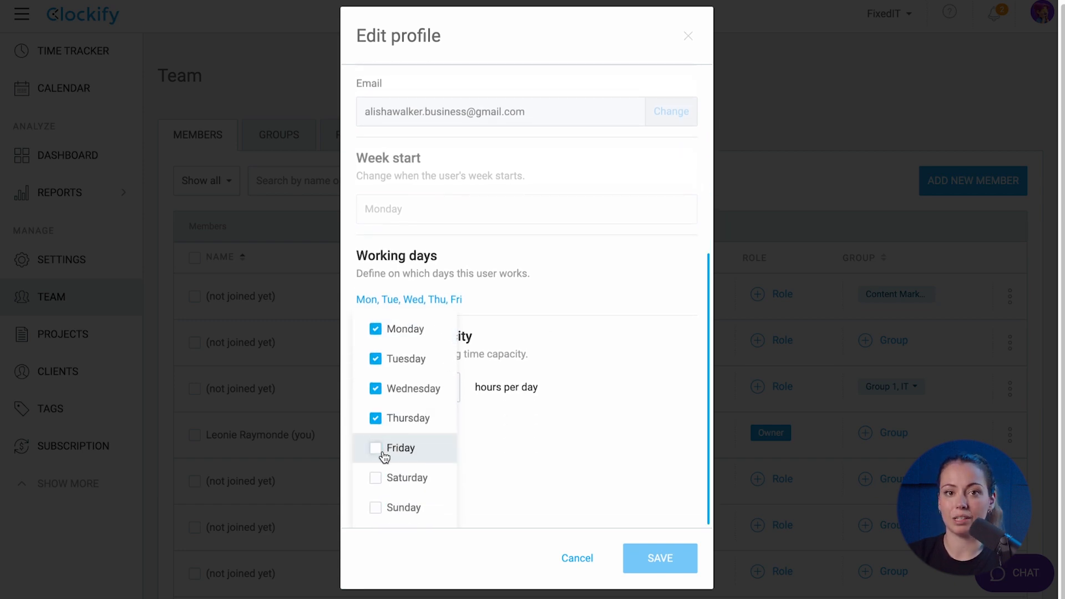
pyautogui.click(538, 395)
pyautogui.doubleClick(370, 487)
pyautogui.write('8')
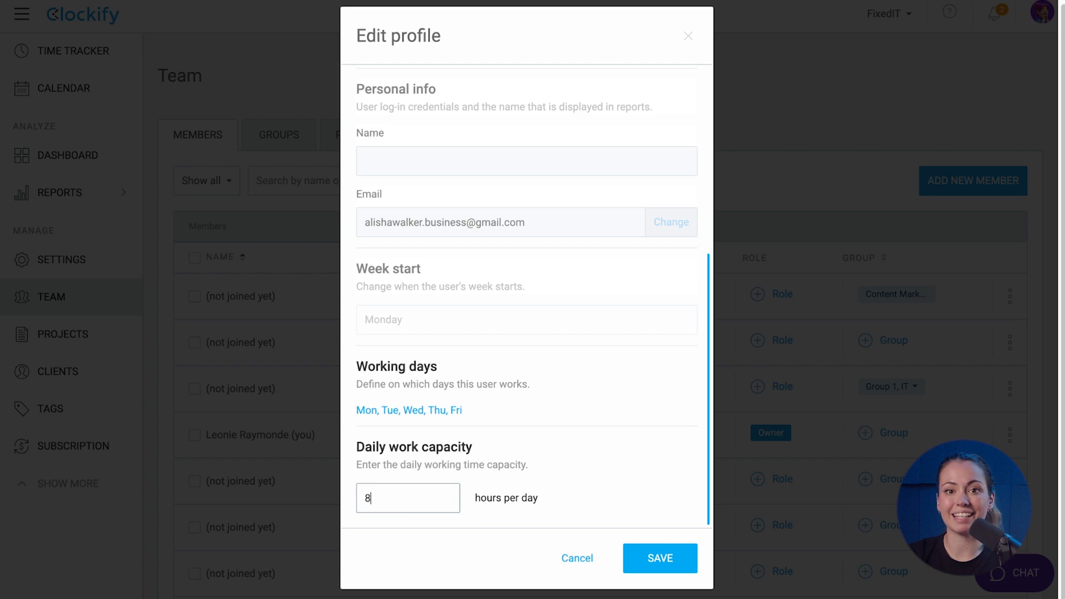
pyautogui.click(639, 556)
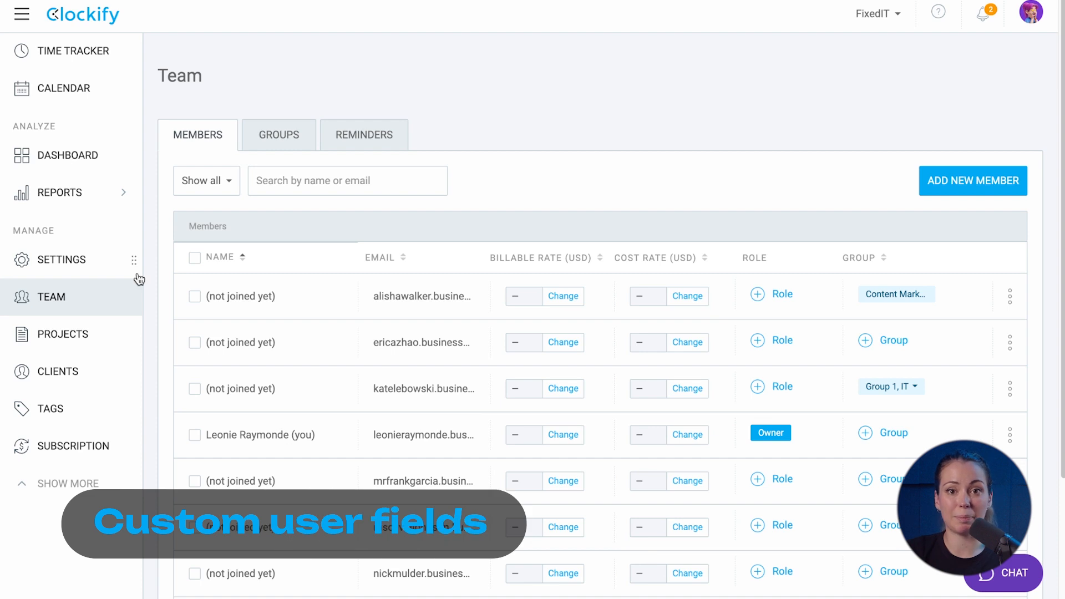
pyautogui.click(104, 268)
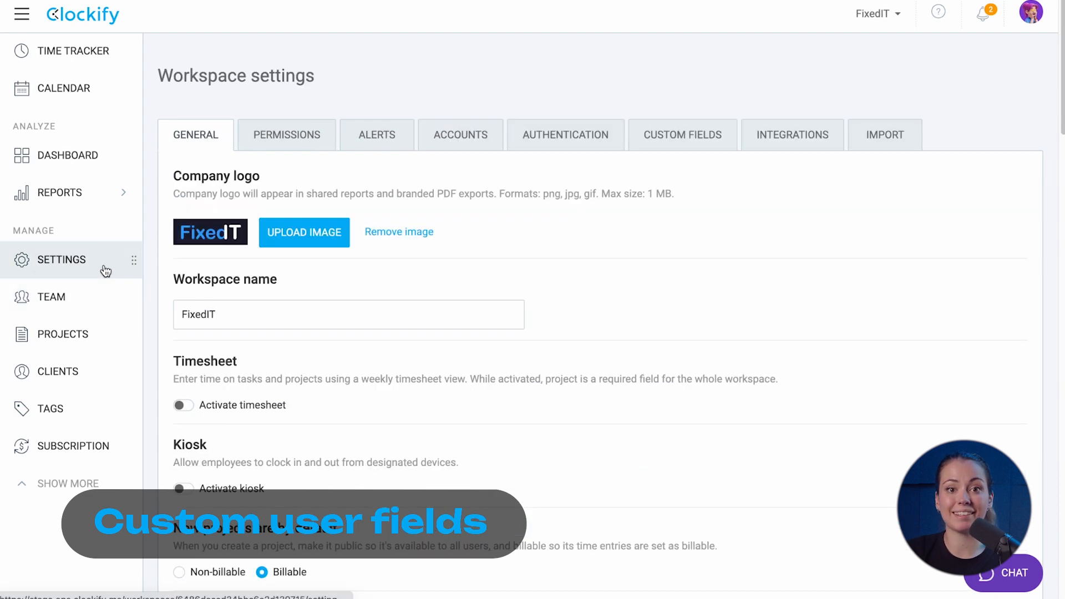
# Create a text user field 'Employee ID', described 'Input ID number', and move it to Active fields
pyautogui.click(671, 139)
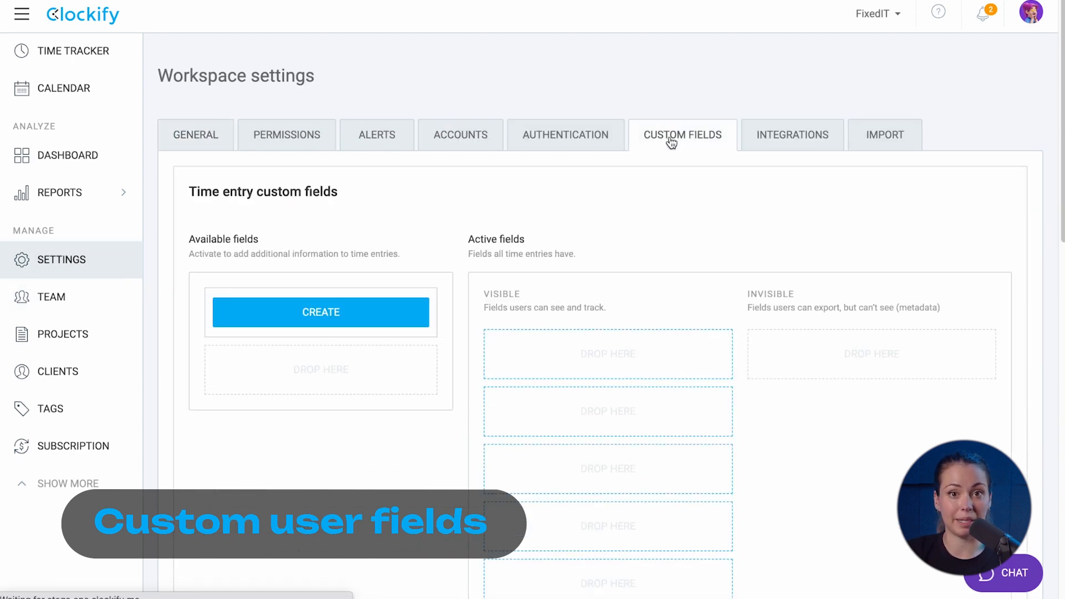
pyautogui.scroll(-8, 672, 141)
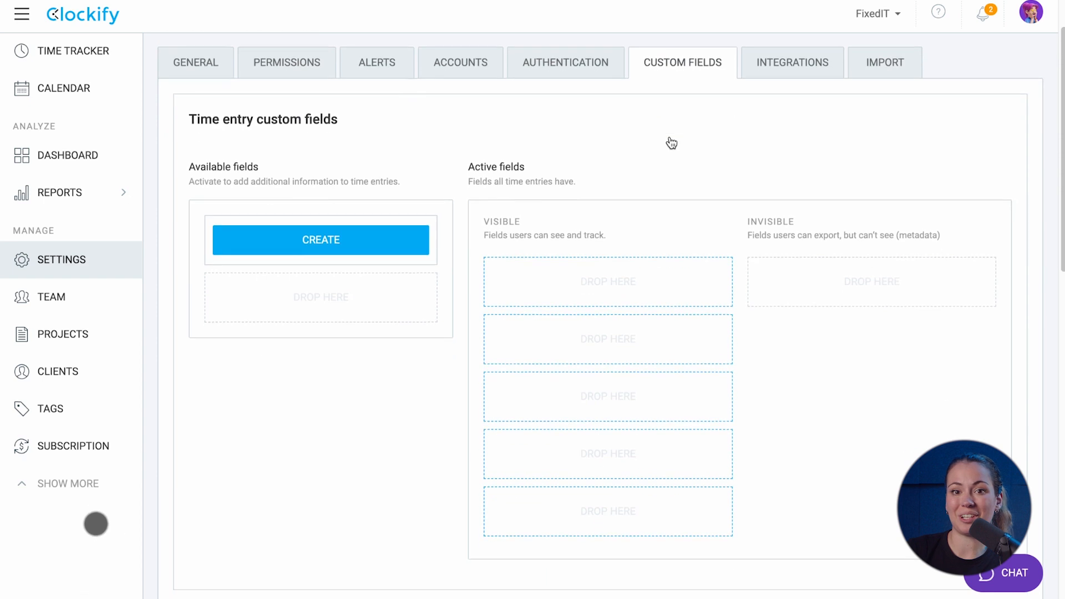
pyautogui.scroll(-3, 671, 142)
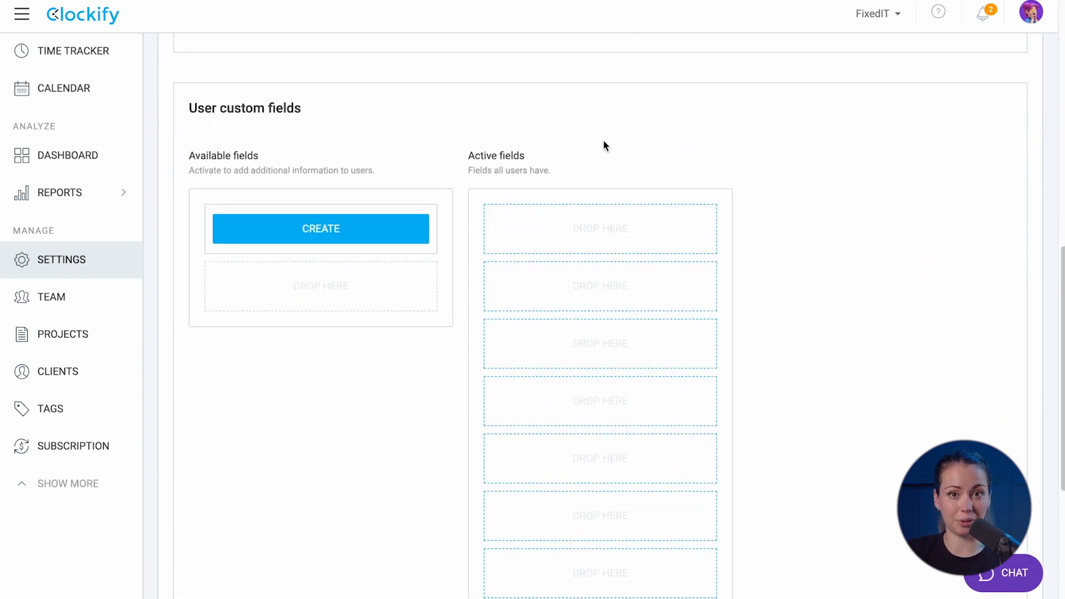
pyautogui.click(394, 227)
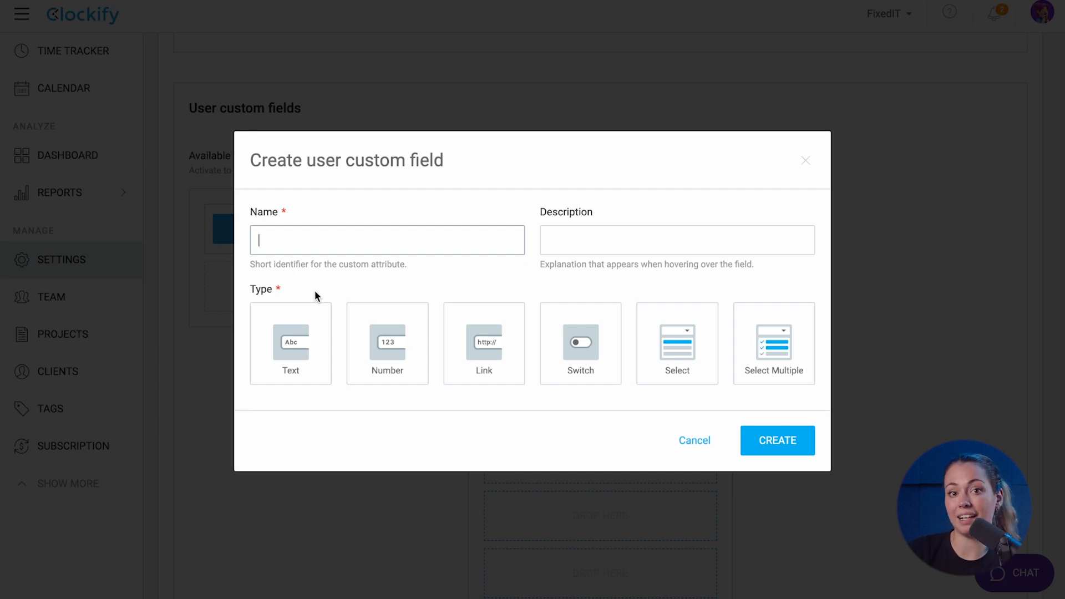
pyautogui.write('Employee ID')
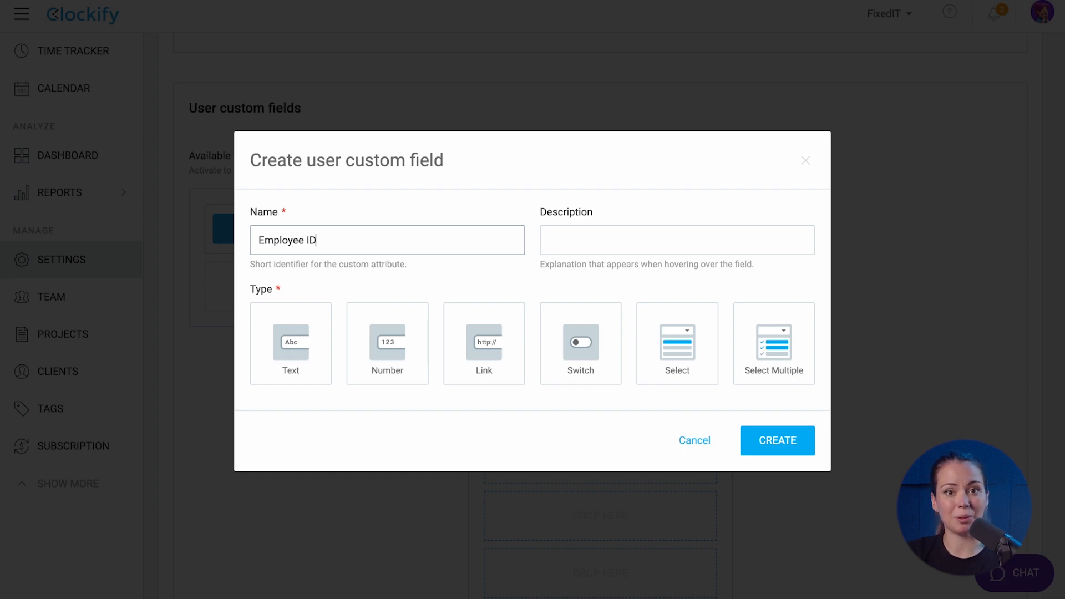
pyautogui.click(573, 233)
pyautogui.write('Input ID number')
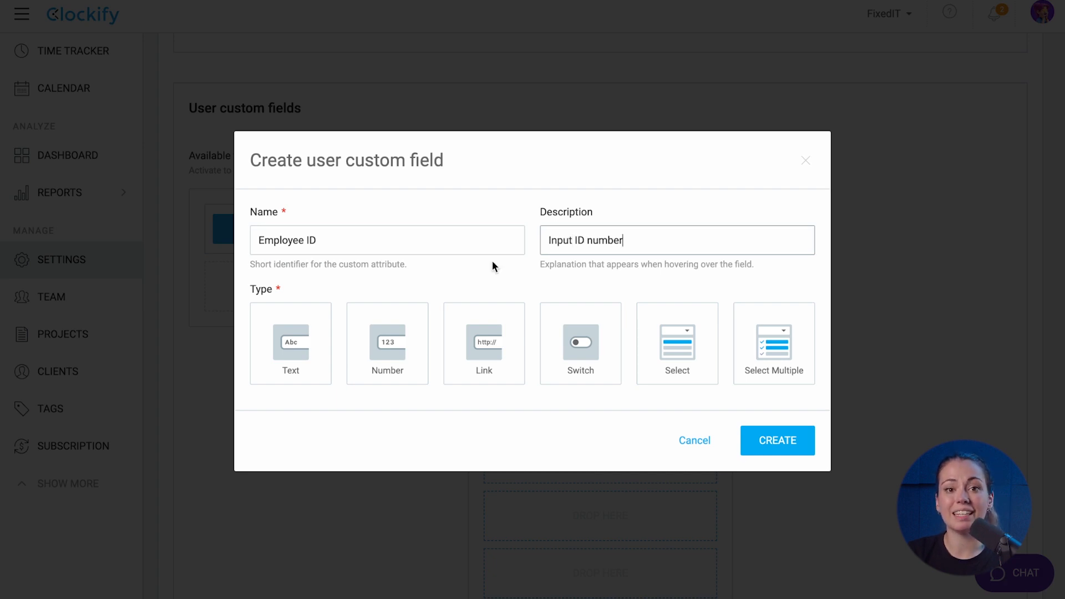
pyautogui.click(304, 340)
pyautogui.click(799, 526)
pyautogui.moveTo(368, 347); pyautogui.dragTo(628, 230)
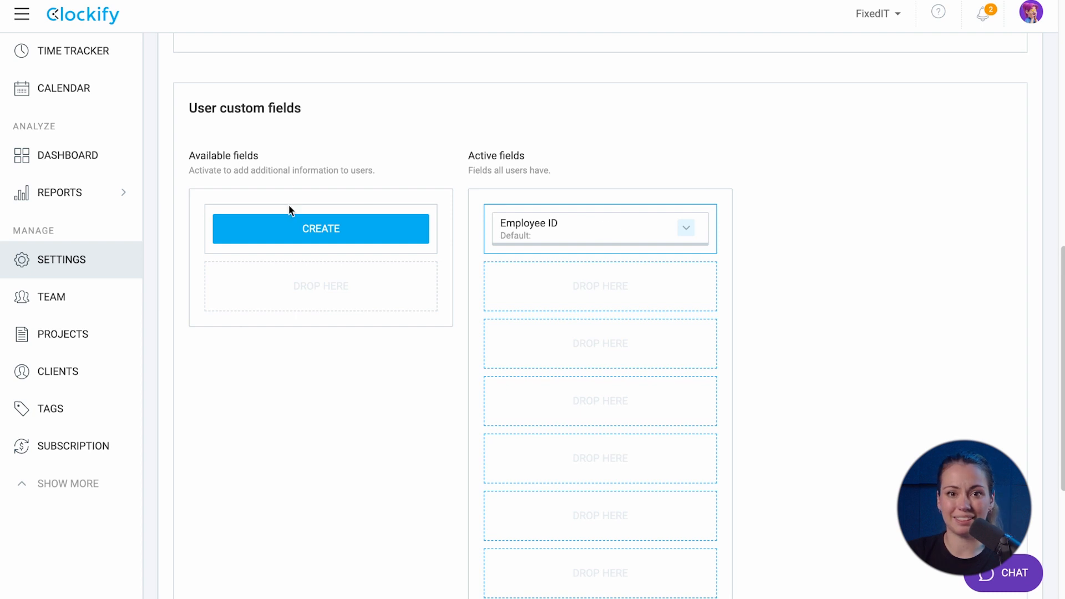
pyautogui.click(69, 296)
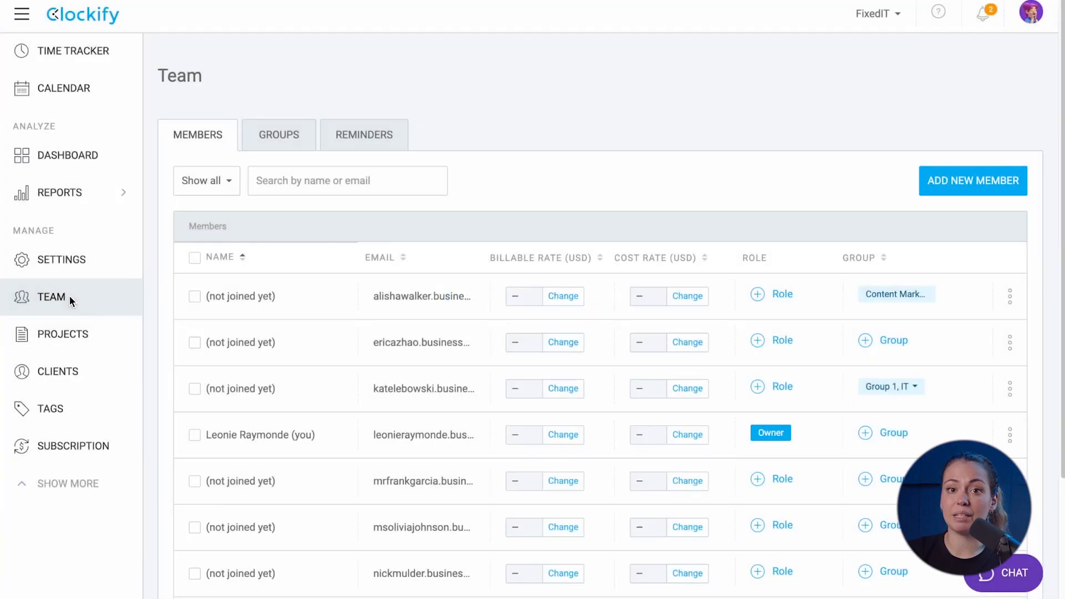
# Enter Employee ID AW2508 in the first member's profile and save it
pyautogui.click(1016, 300)
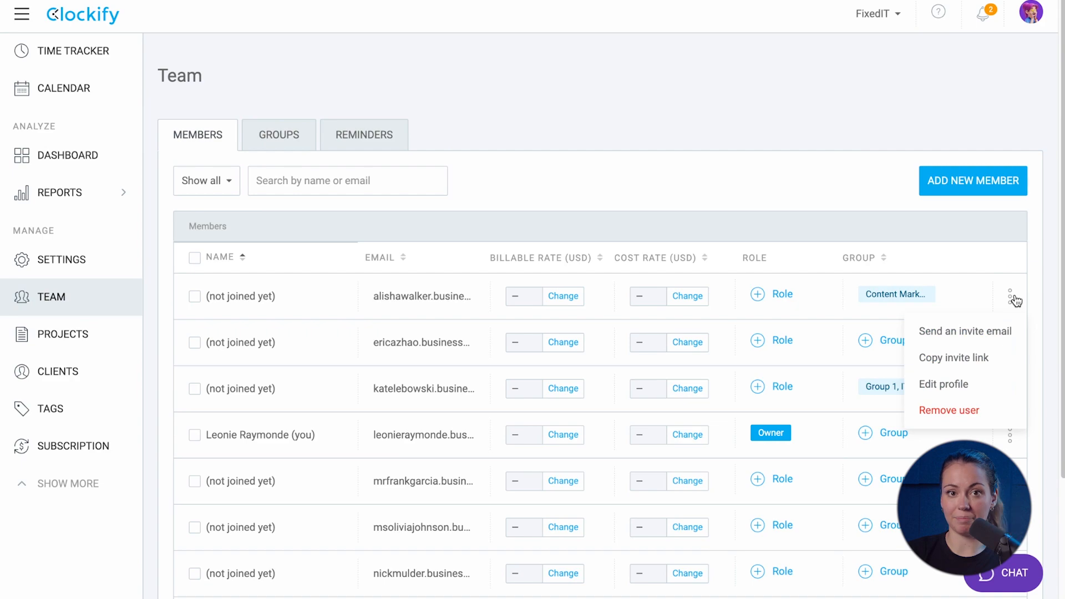
pyautogui.click(953, 381)
pyautogui.scroll(-5, 580, 476)
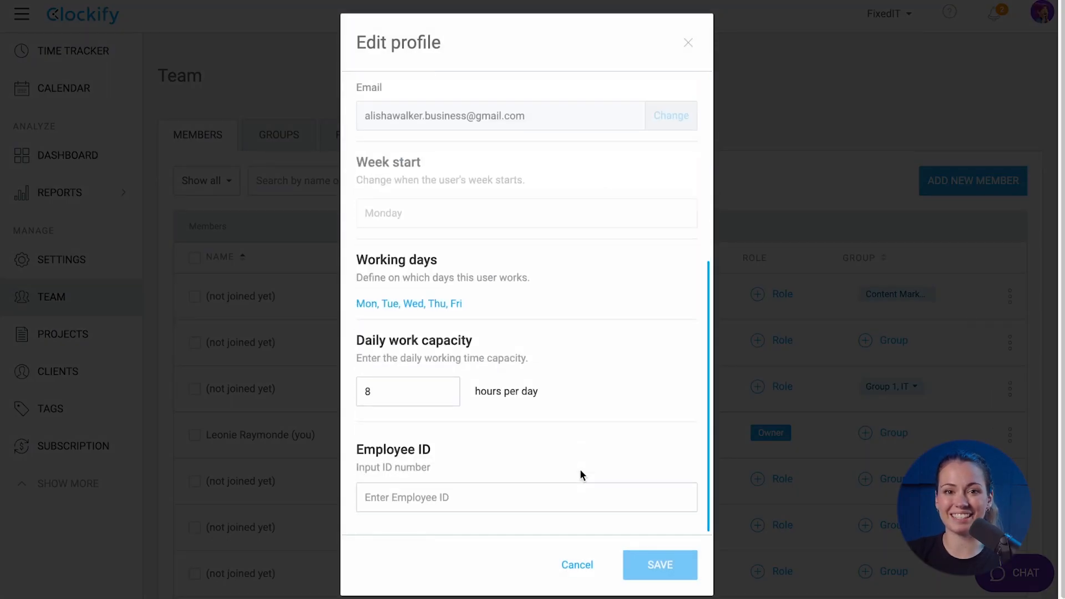
pyautogui.click(564, 497)
pyautogui.write('AW')
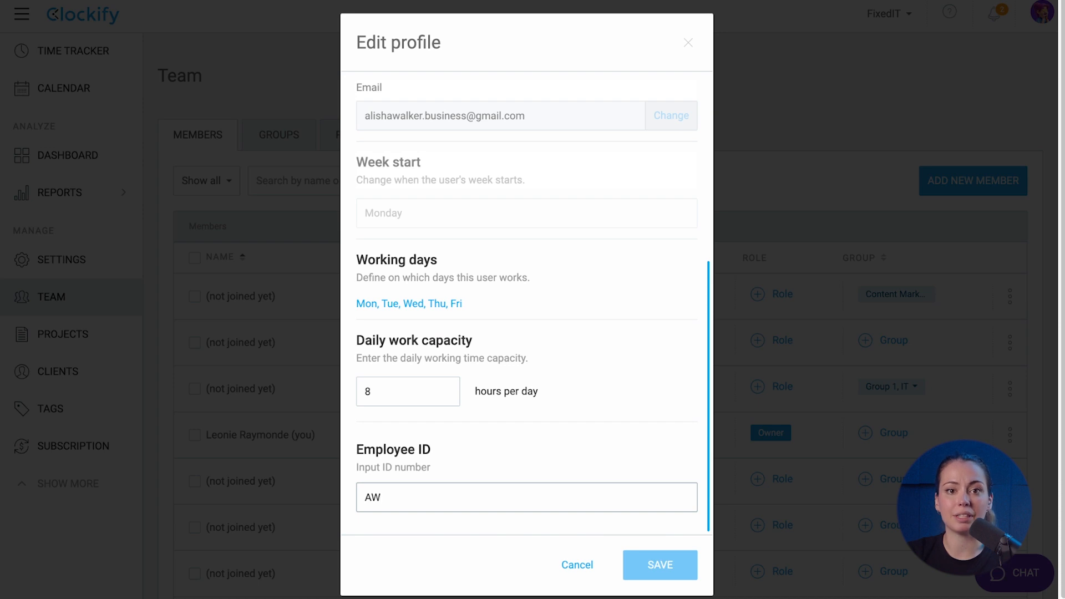
pyautogui.write('2508')
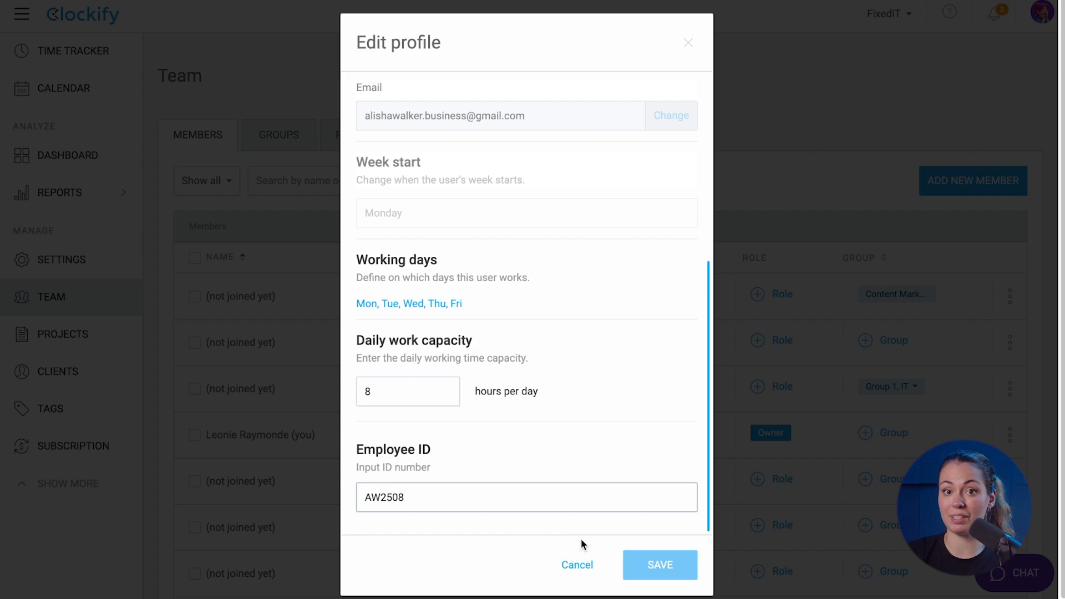
pyautogui.click(657, 569)
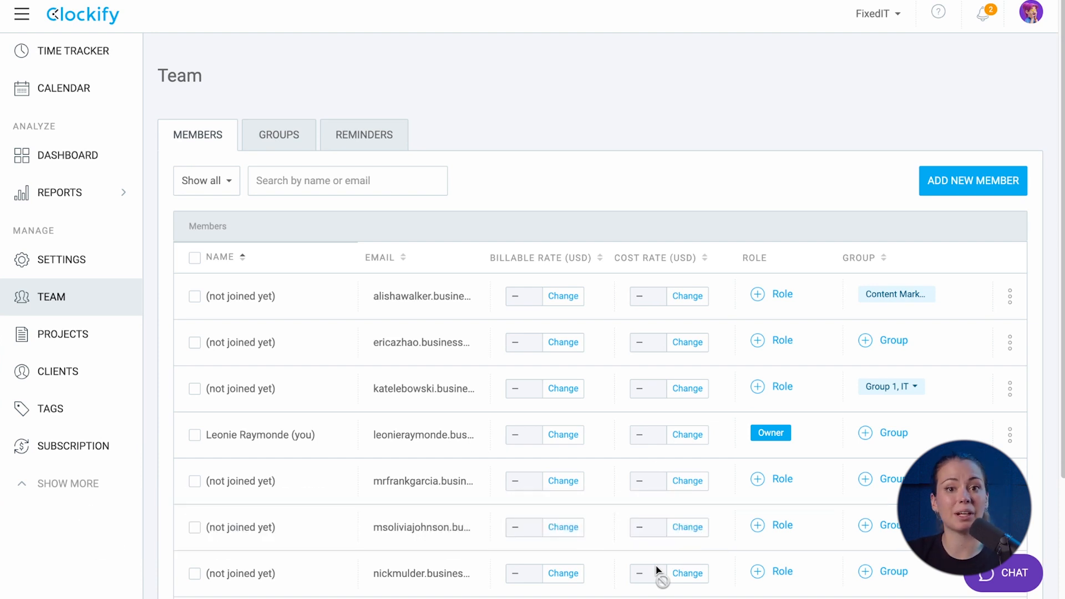
# Set the first member's cost rate to 25 and save it
pyautogui.click(678, 301)
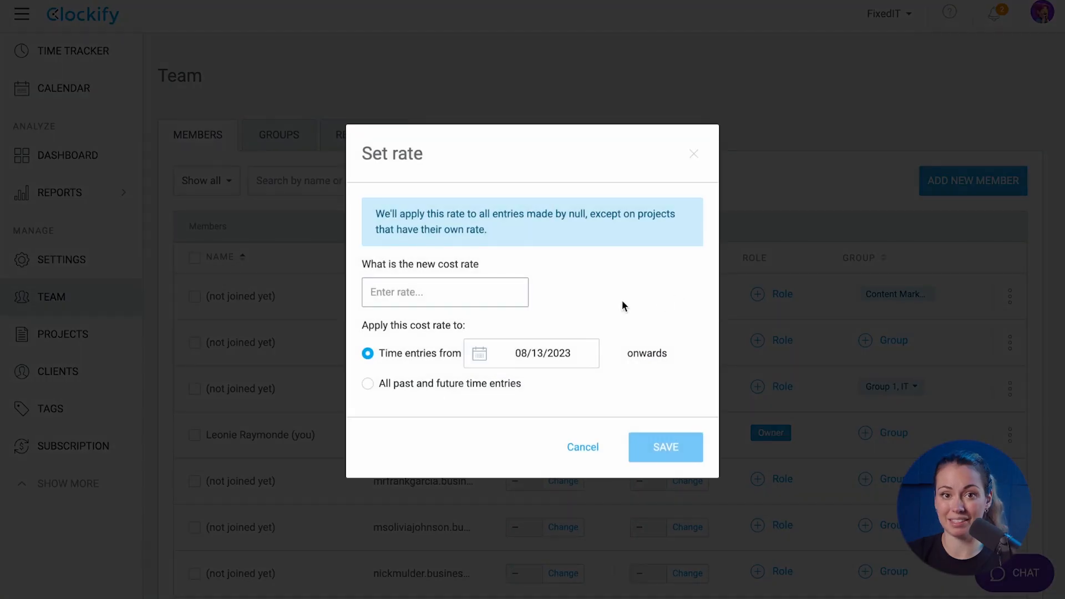
pyautogui.write('25')
pyautogui.click(661, 465)
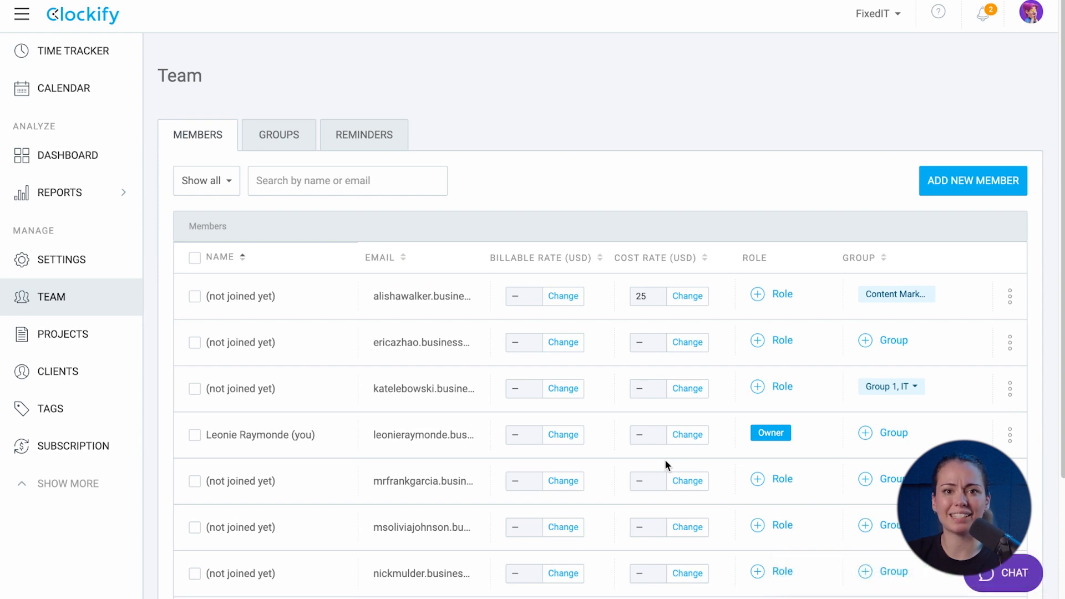
pyautogui.click(131, 259)
# After a look at Permissions, set the first member's billable rate to 40 on the Team page
pyautogui.click(291, 137)
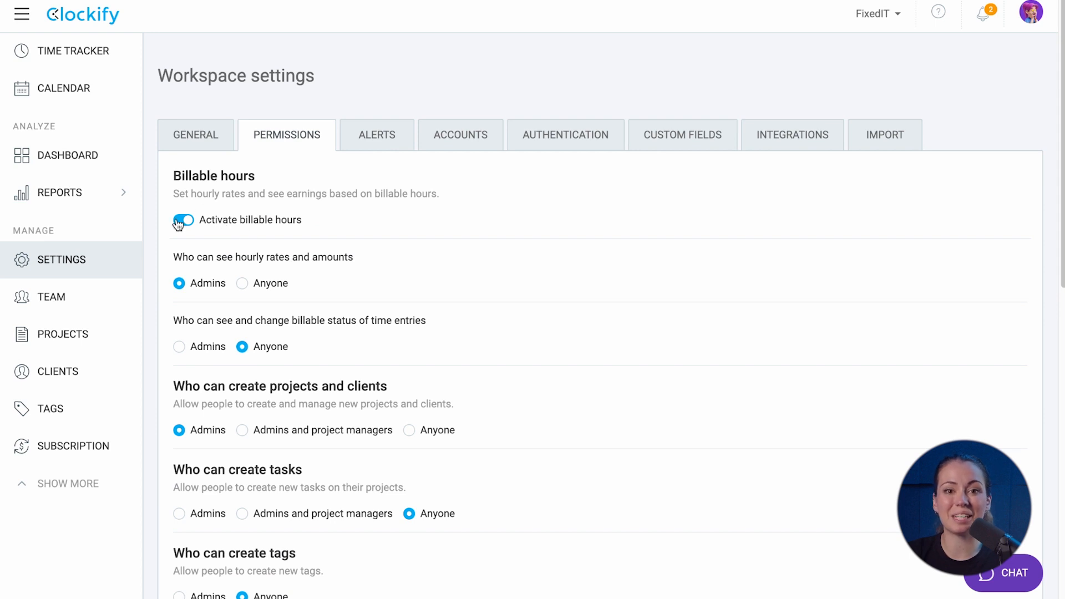
pyautogui.click(105, 312)
pyautogui.click(562, 297)
pyautogui.write('40')
pyautogui.click(669, 448)
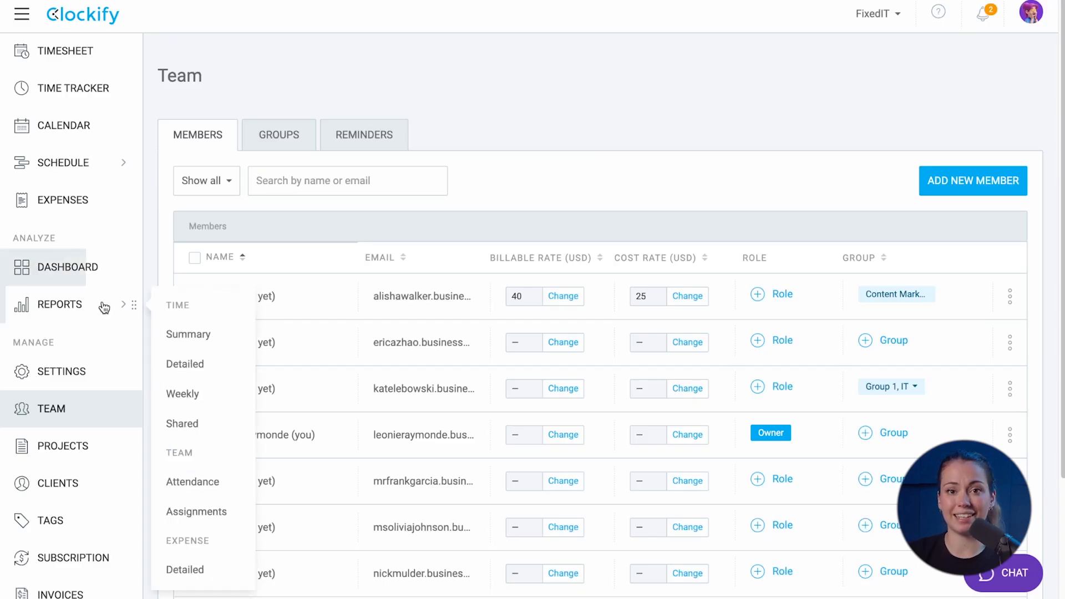
pyautogui.click(96, 377)
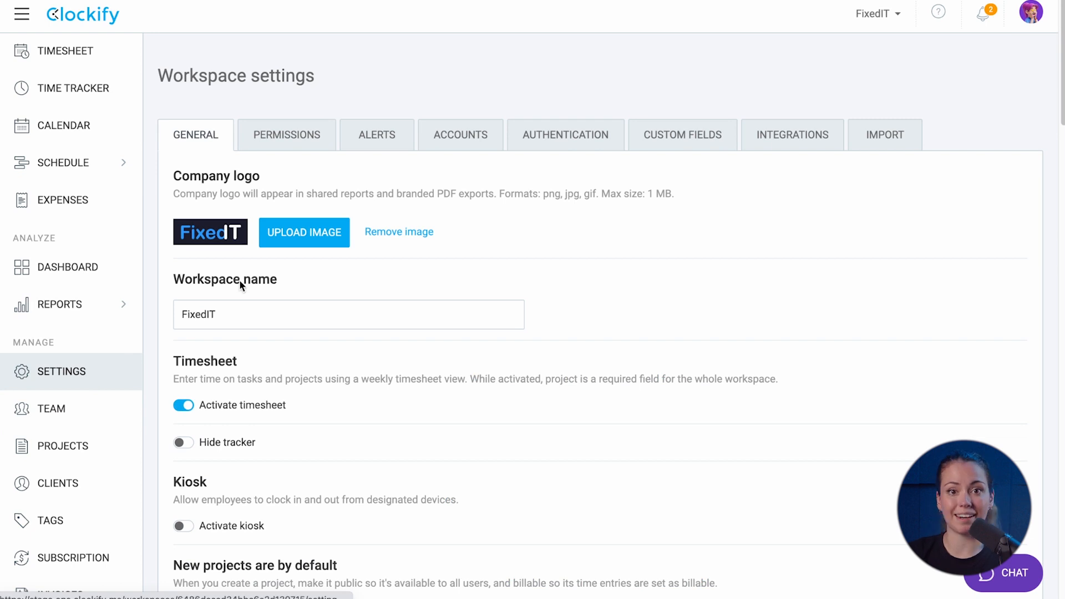
# Switch to the Permissions tab and scroll through its options
pyautogui.click(295, 136)
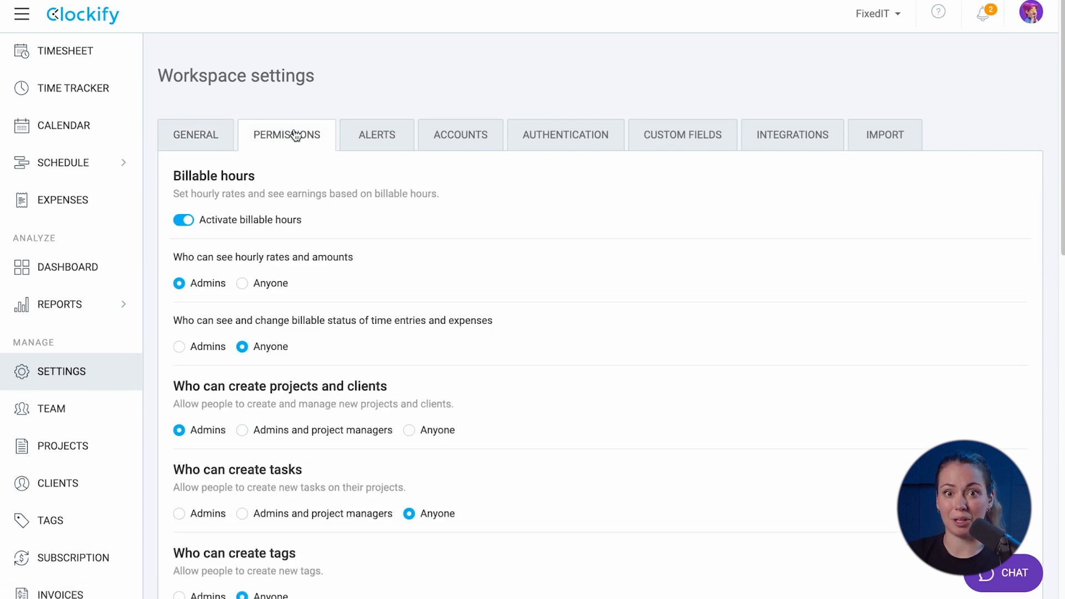
pyautogui.scroll(-1, 325, 221)
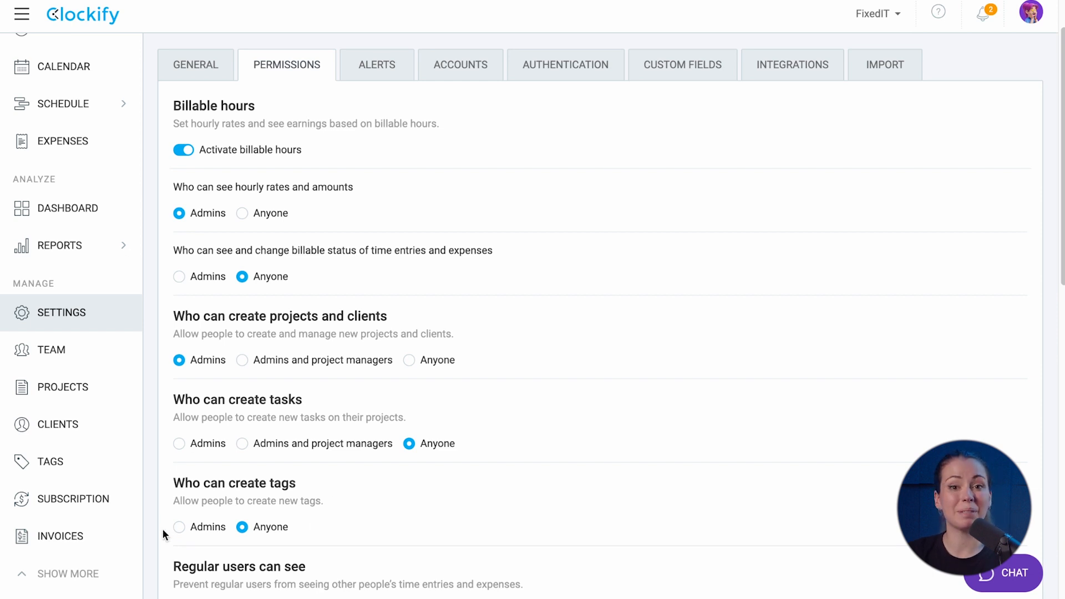
pyautogui.scroll(-8, 163, 535)
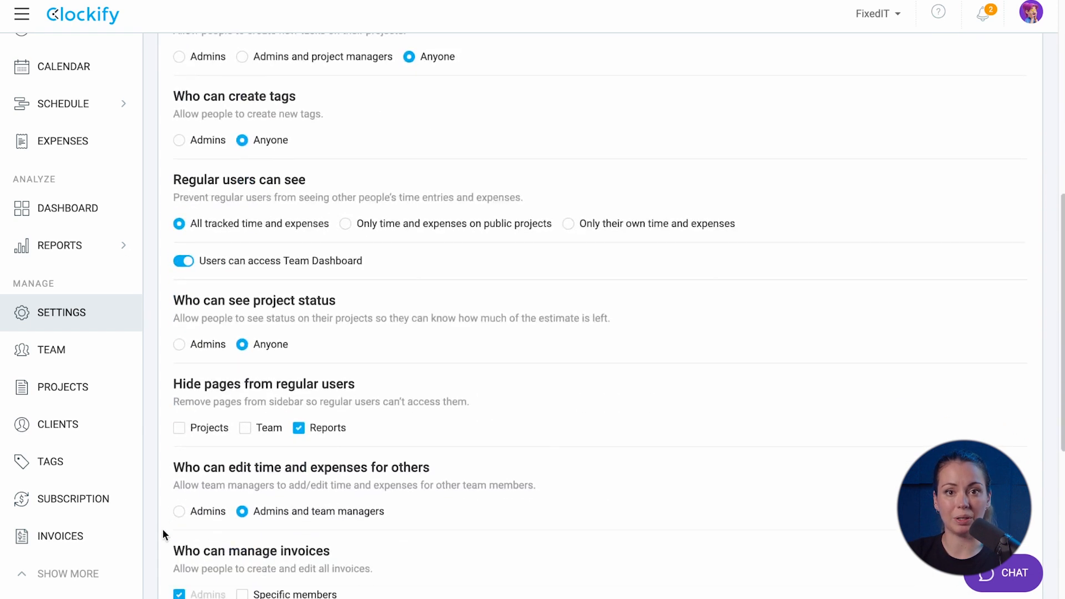
pyautogui.scroll(-1, 163, 533)
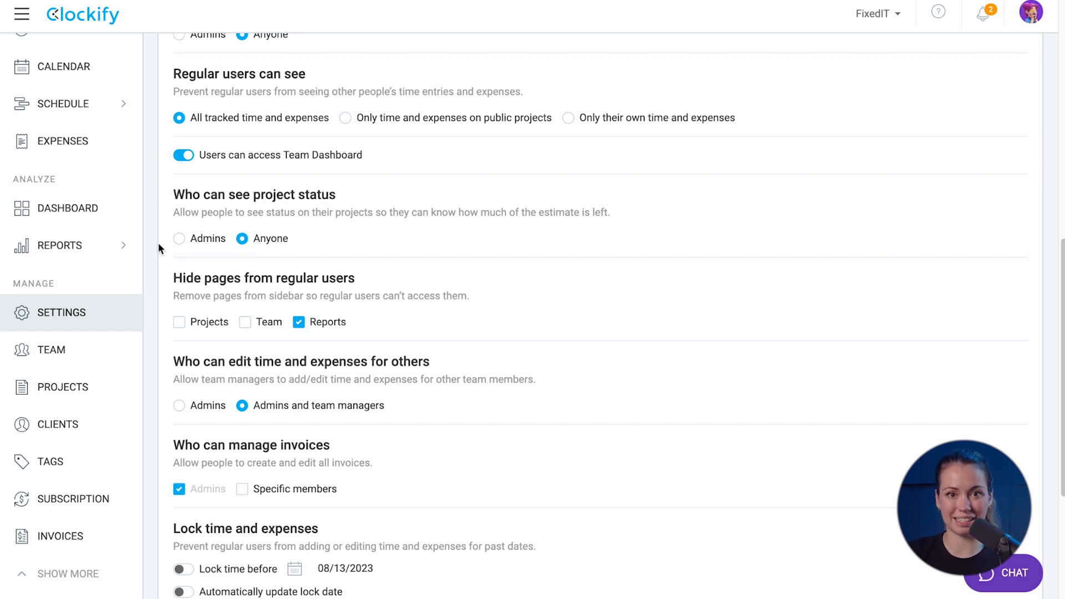
# Hide Team instead of Reports, limit editing others' time to admins, and let HR manage invoices
pyautogui.click(298, 322)
pyautogui.click(247, 327)
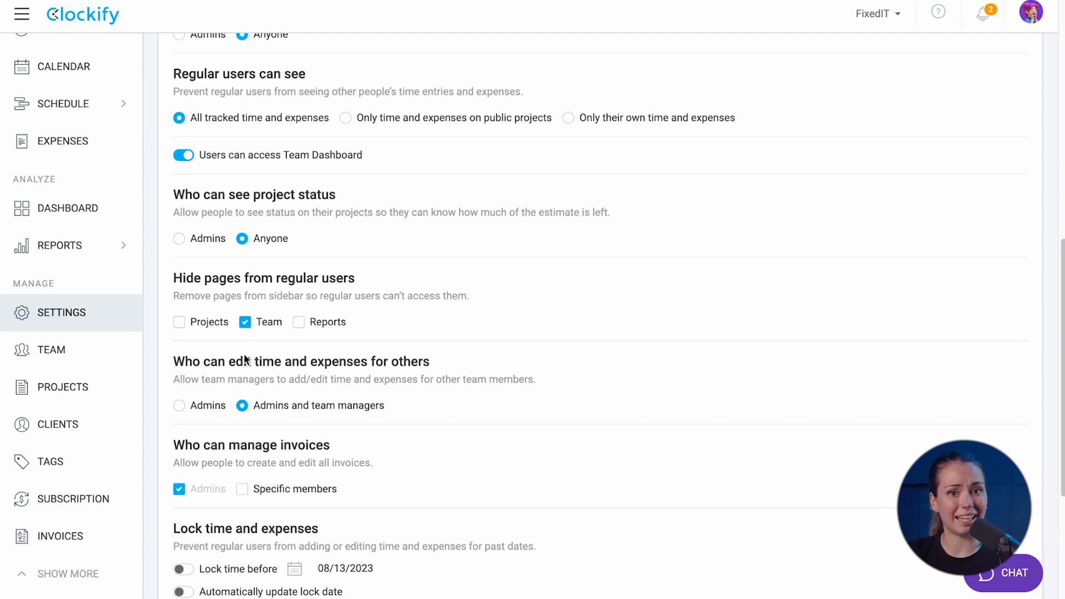
pyautogui.click(179, 406)
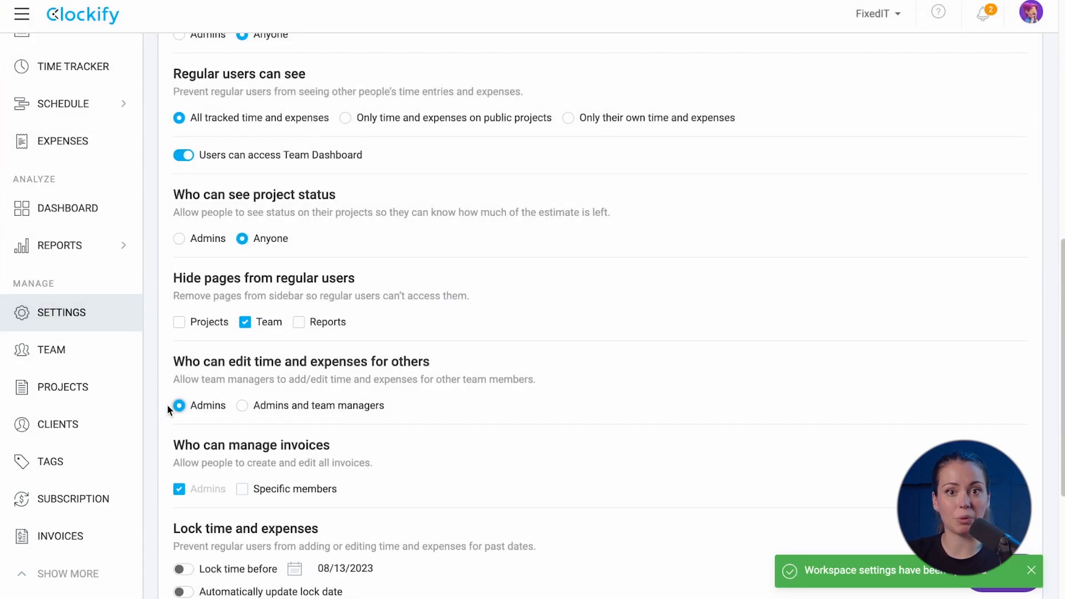
pyautogui.scroll(-2, 168, 404)
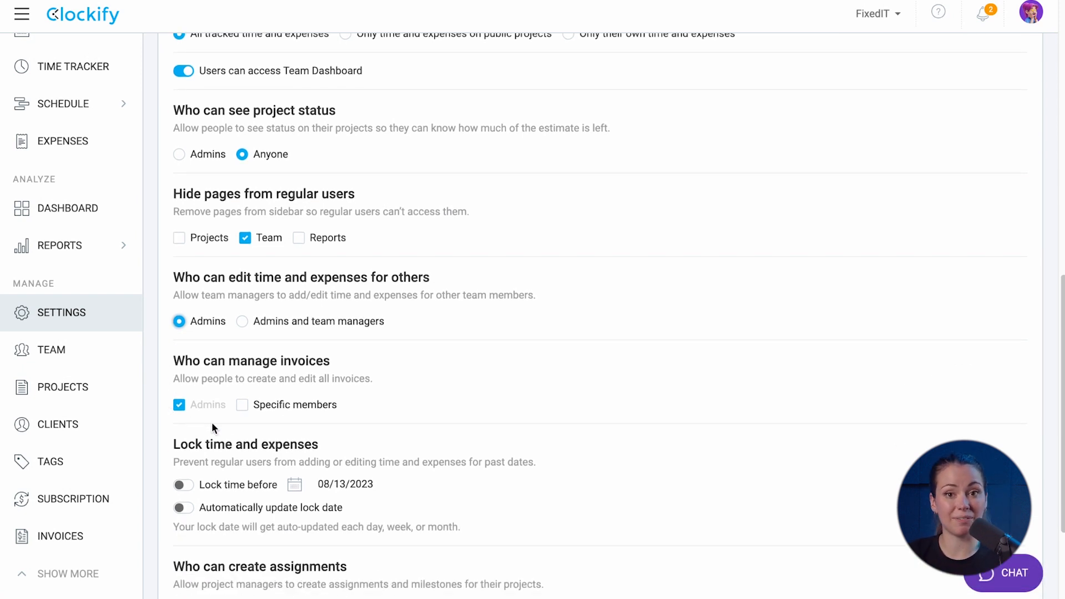
pyautogui.click(242, 405)
pyautogui.click(256, 439)
pyautogui.scroll(-2, 261, 484)
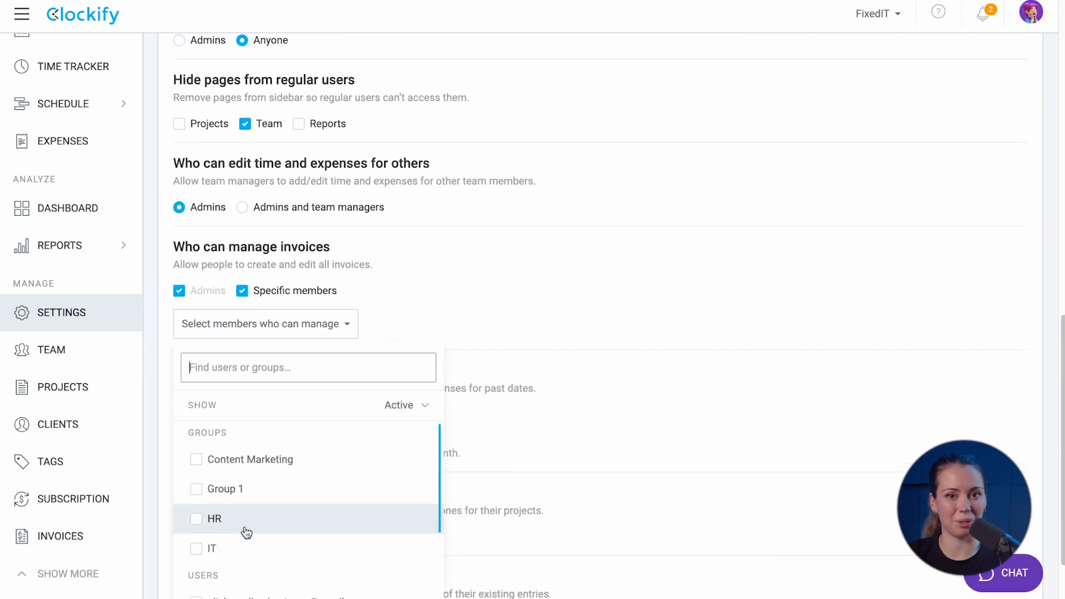
pyautogui.click(245, 526)
pyautogui.click(348, 331)
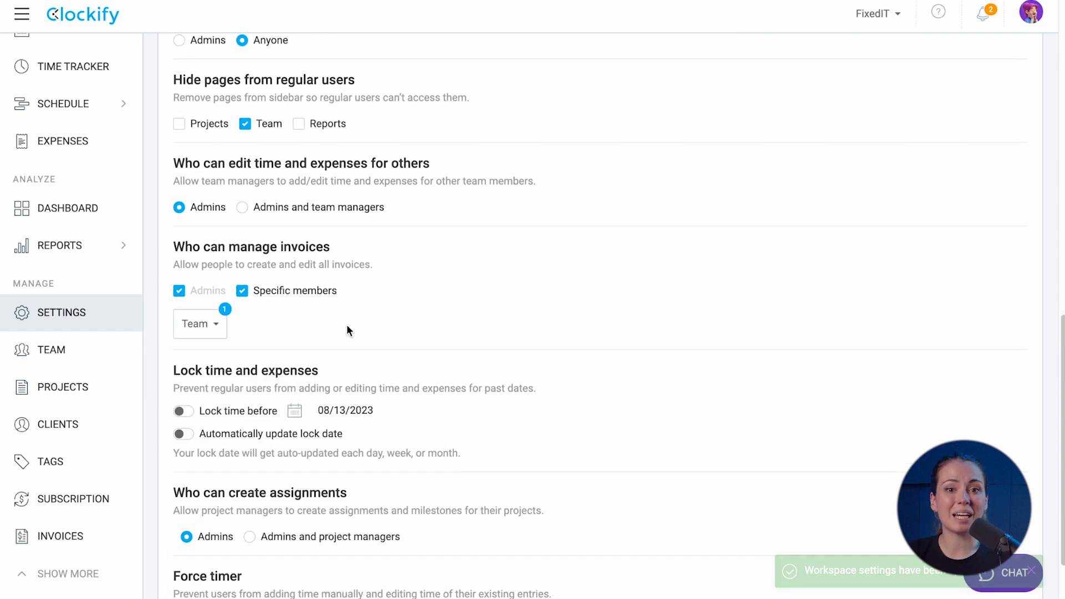
# Lock time entries before 08/13/2023 and let project managers also create assignments
pyautogui.scroll(-2, 348, 330)
pyautogui.click(183, 317)
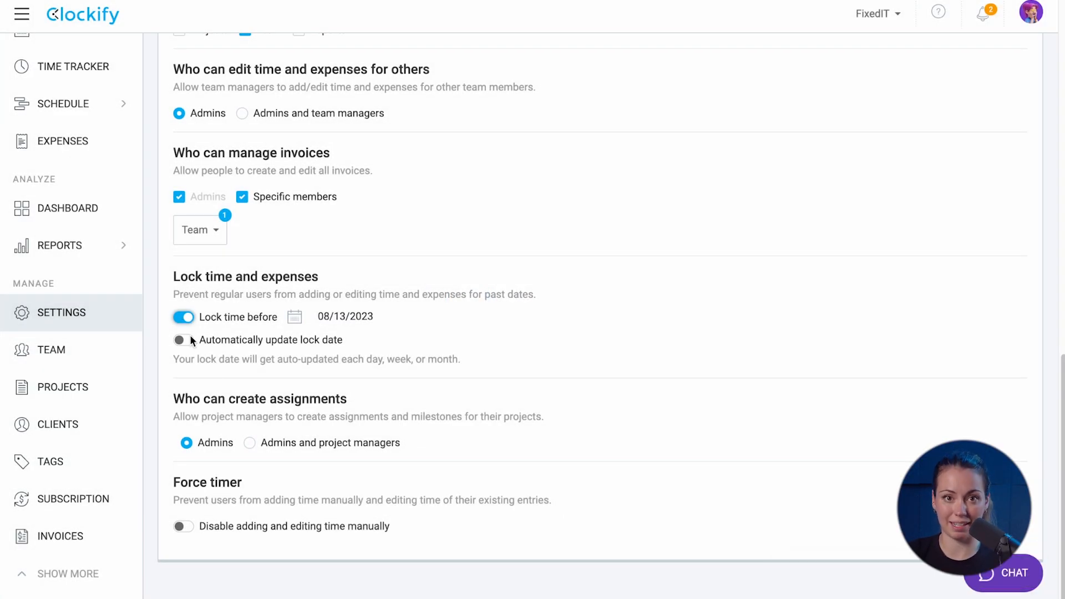
pyautogui.click(261, 442)
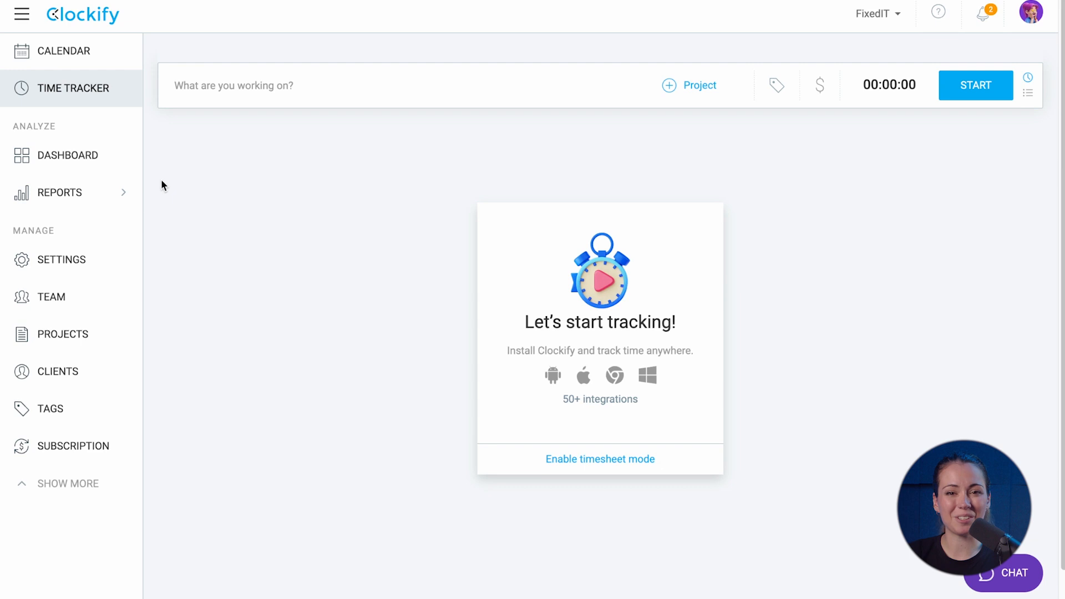
# Activate time off in the FixedIT workspace settings and open the Time off page
pyautogui.click(88, 259)
pyautogui.scroll(-10, 286, 414)
pyautogui.scroll(-15, 286, 411)
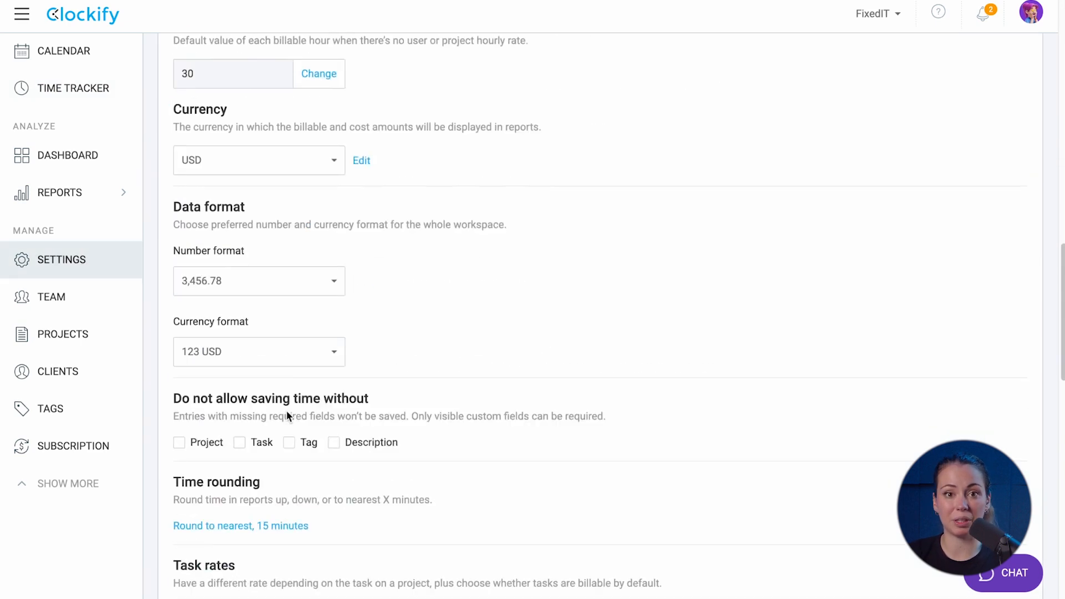
pyautogui.click(180, 364)
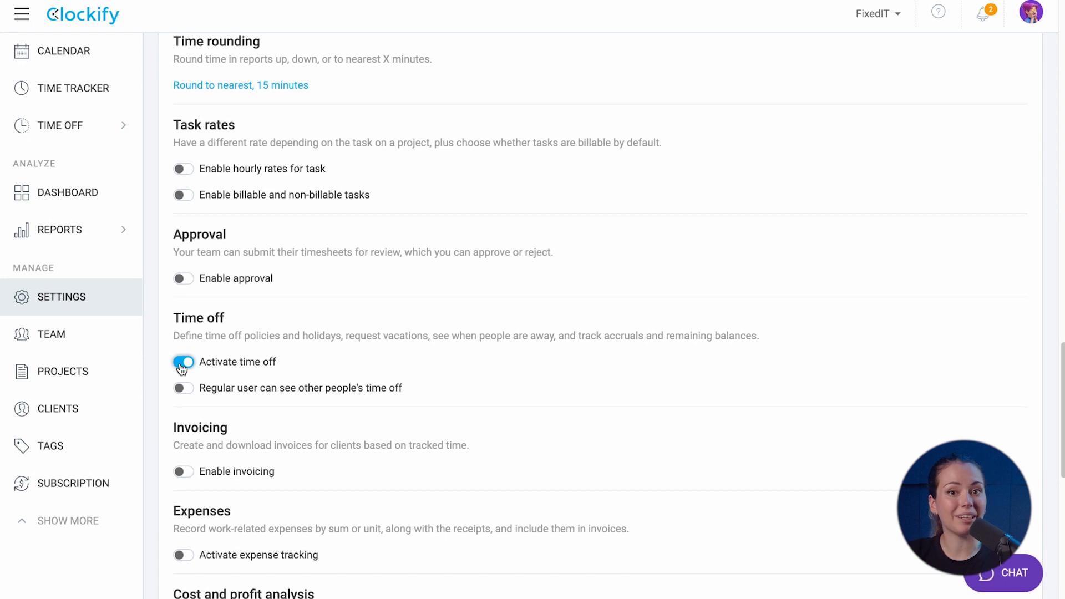
pyautogui.click(75, 123)
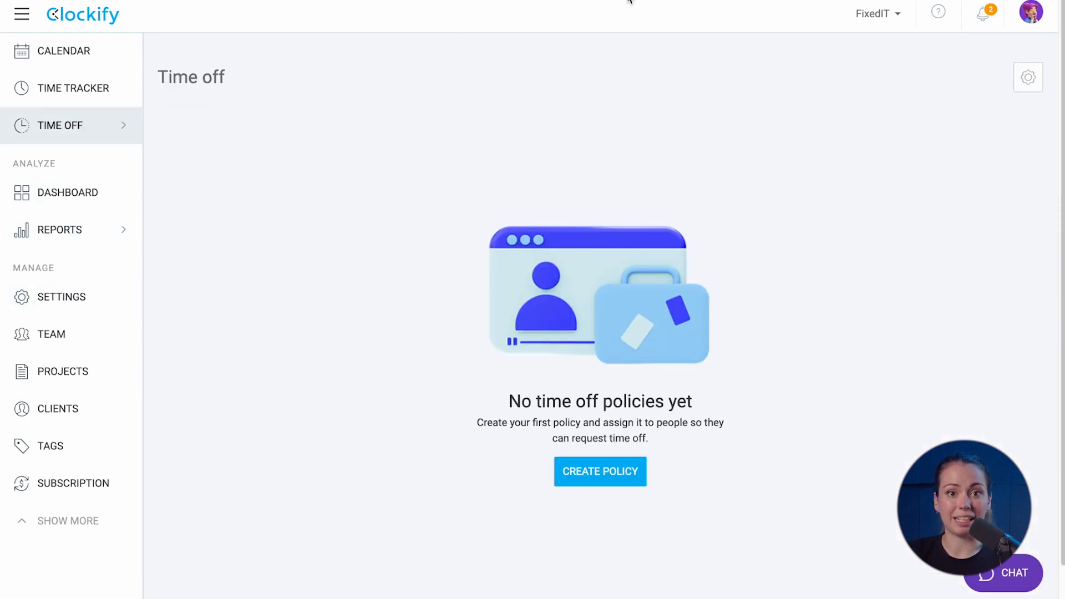
# Start a new time-off policy named Vacation that applies to everyone
pyautogui.click(1036, 84)
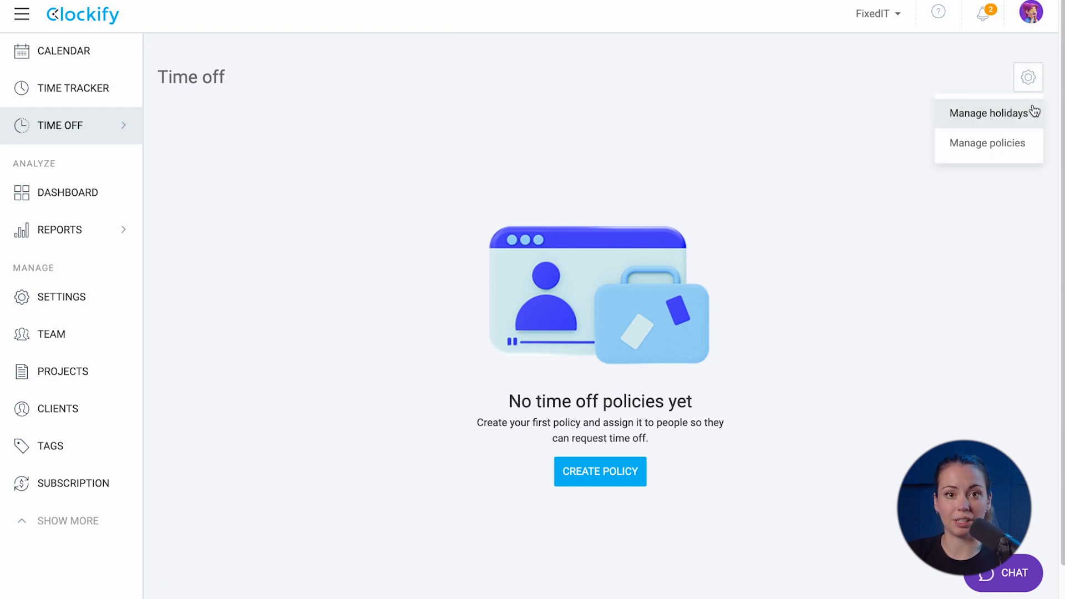
pyautogui.click(1021, 143)
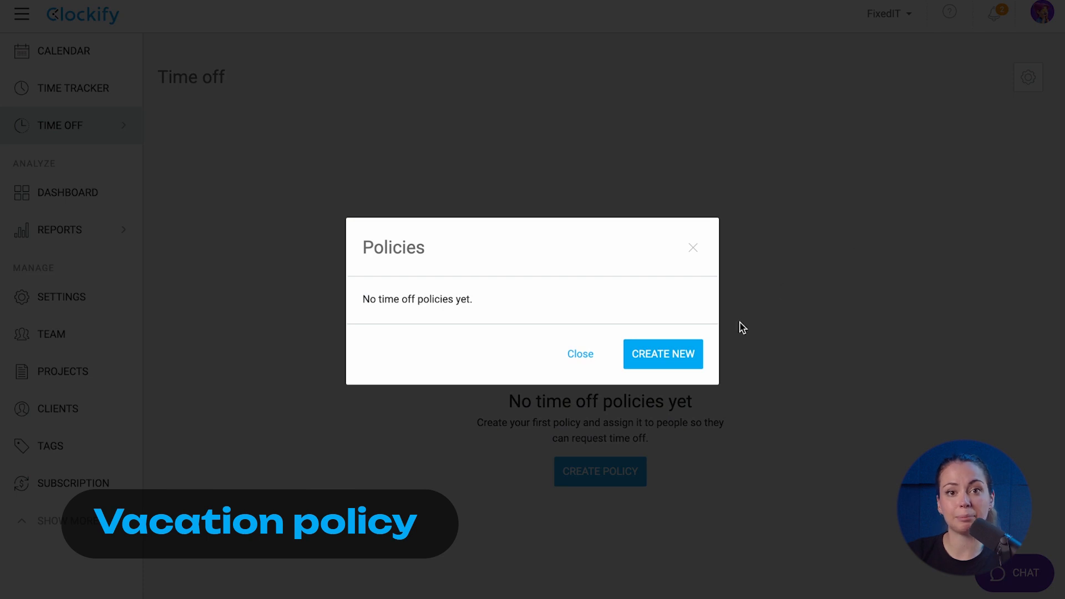
pyautogui.click(685, 353)
pyautogui.write('Vacation')
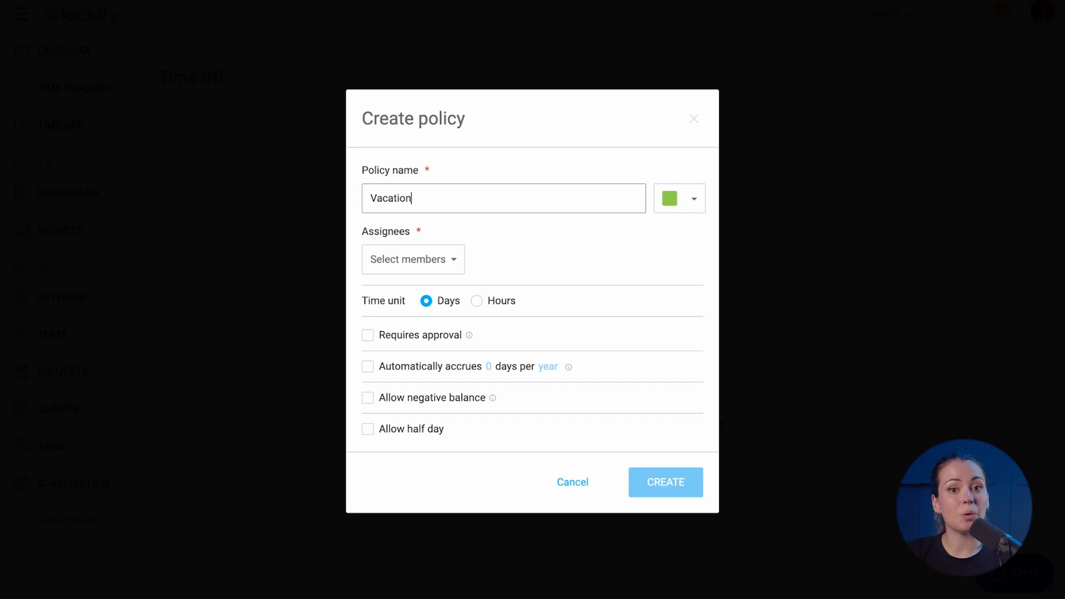
pyautogui.click(452, 270)
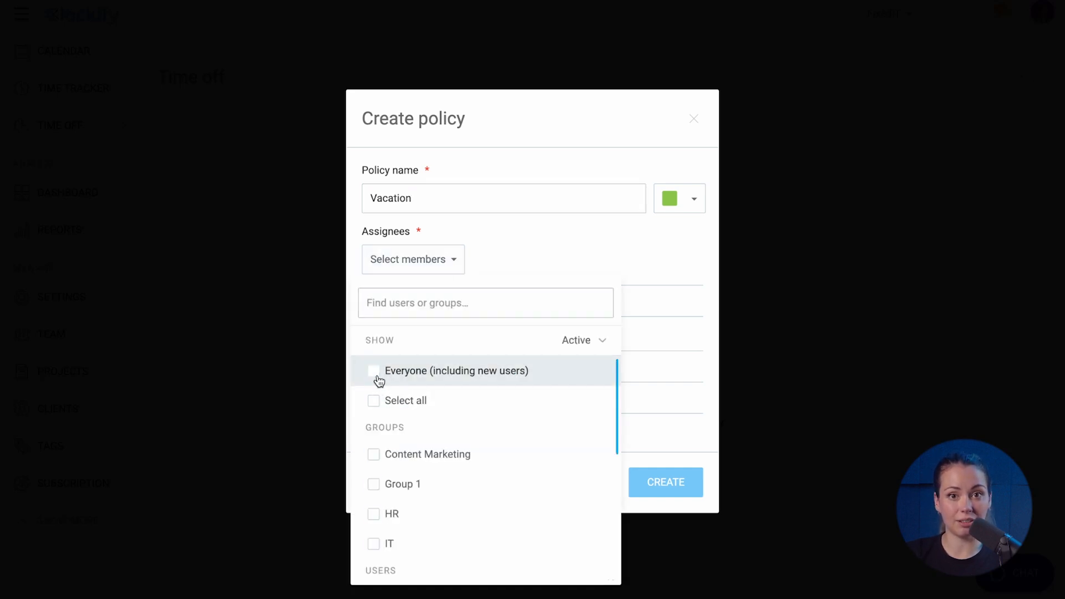
pyautogui.click(377, 380)
pyautogui.click(491, 268)
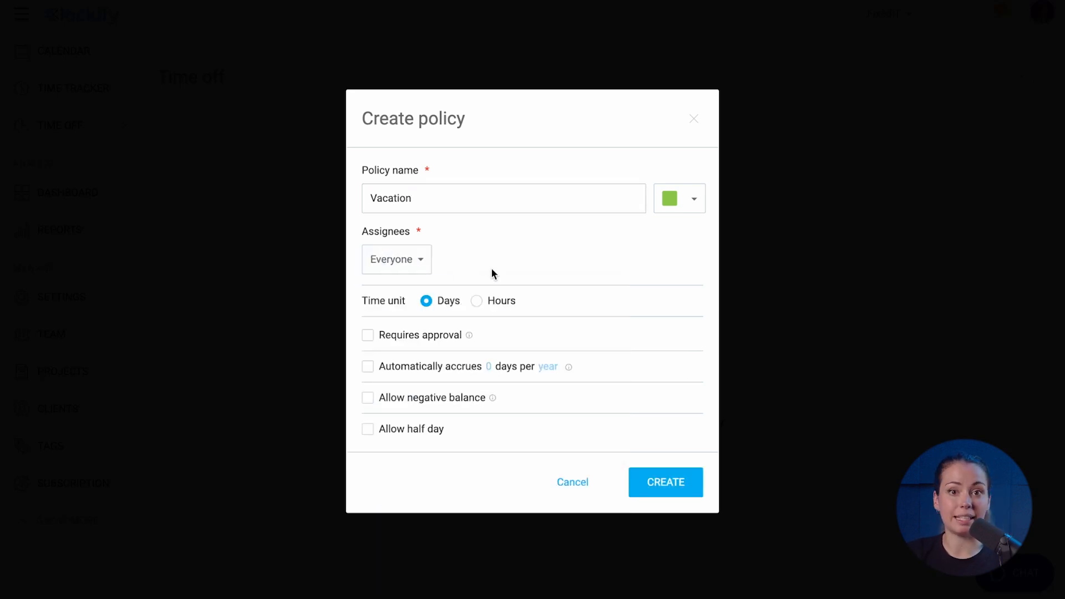
# Make the Vacation policy require approval and accrue 25 days per year
pyautogui.click(368, 335)
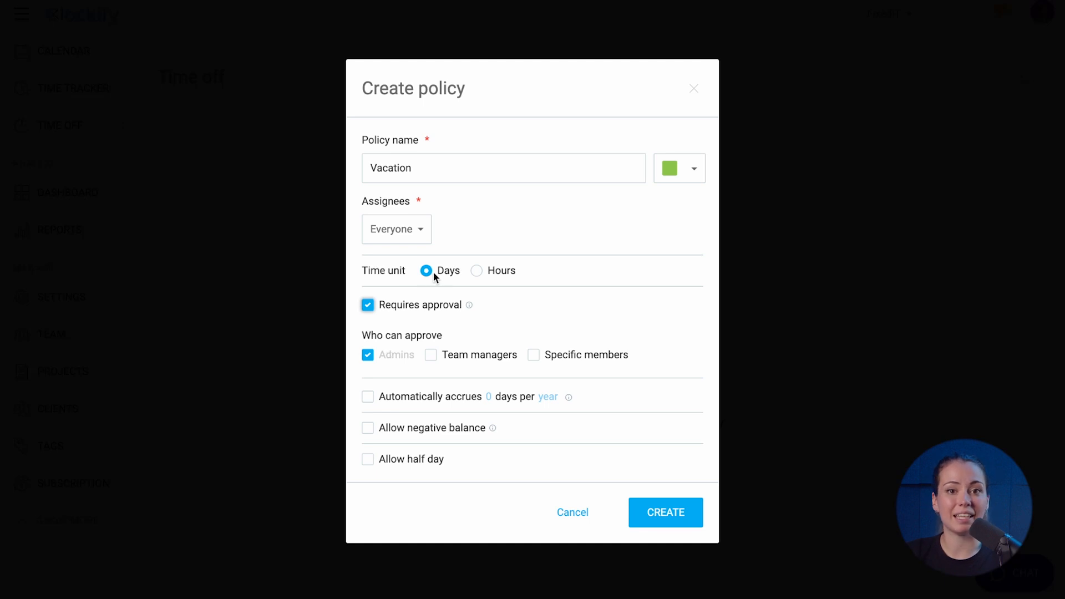
pyautogui.click(368, 397)
pyautogui.click(489, 397)
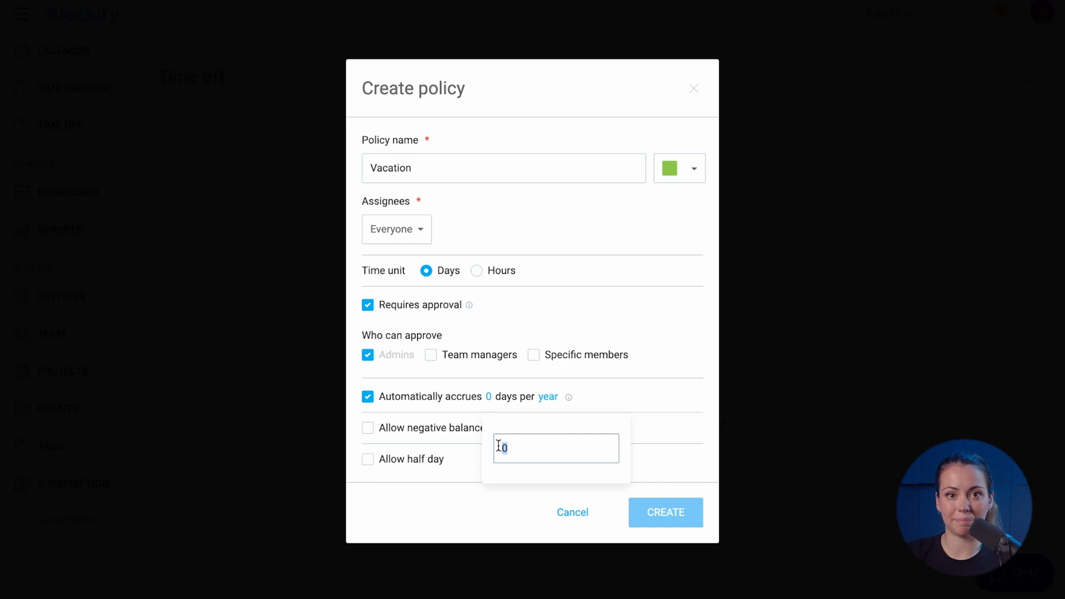
pyautogui.write('25')
pyautogui.click(599, 400)
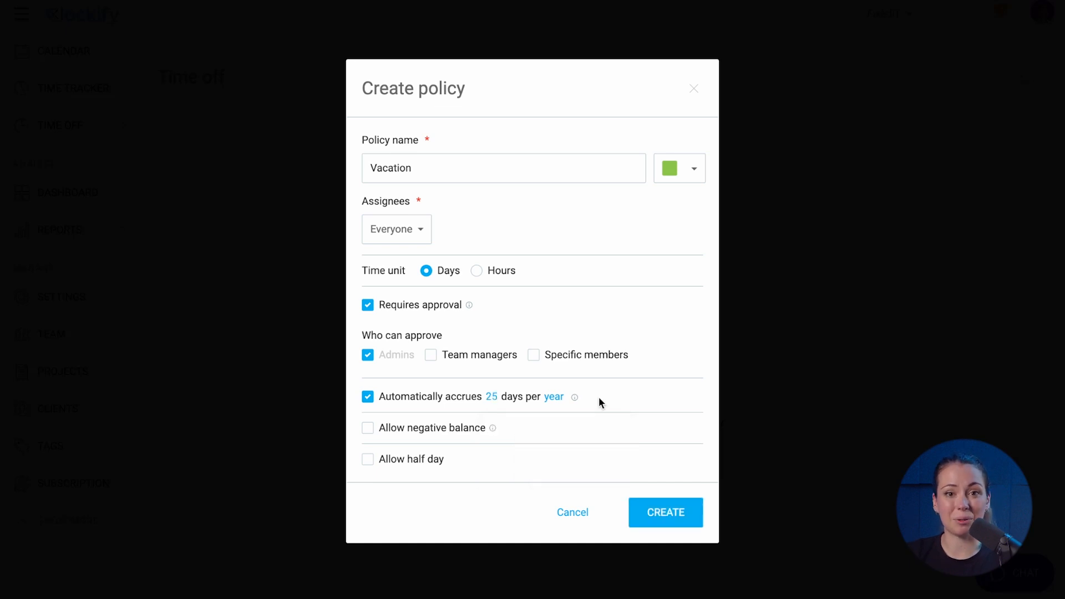
# Allow a negative balance limited to 7 days and half days, then create the policy
pyautogui.click(368, 433)
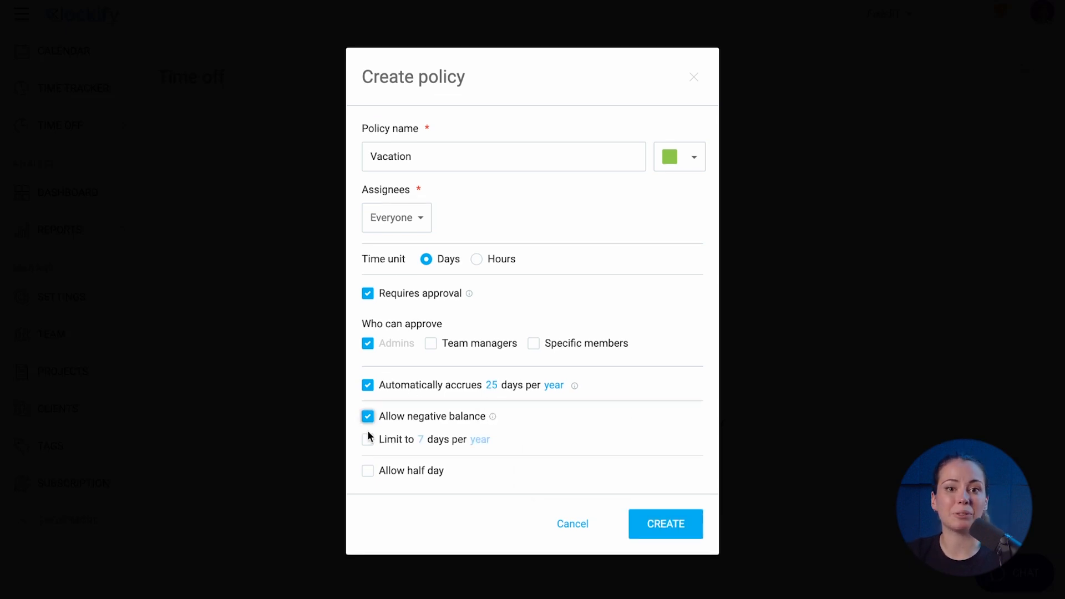
pyautogui.click(368, 440)
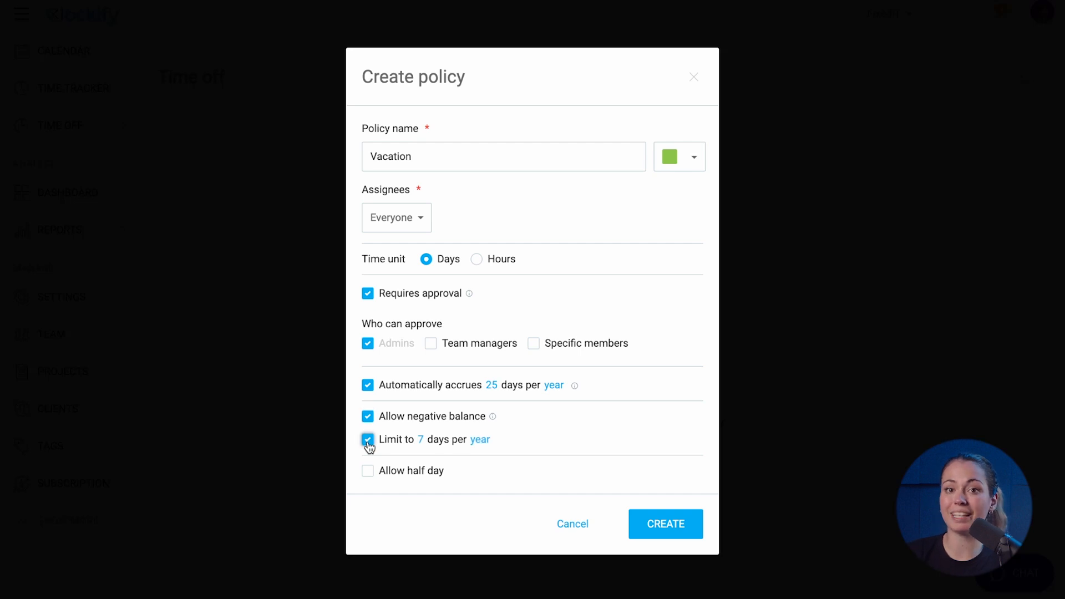
pyautogui.click(369, 473)
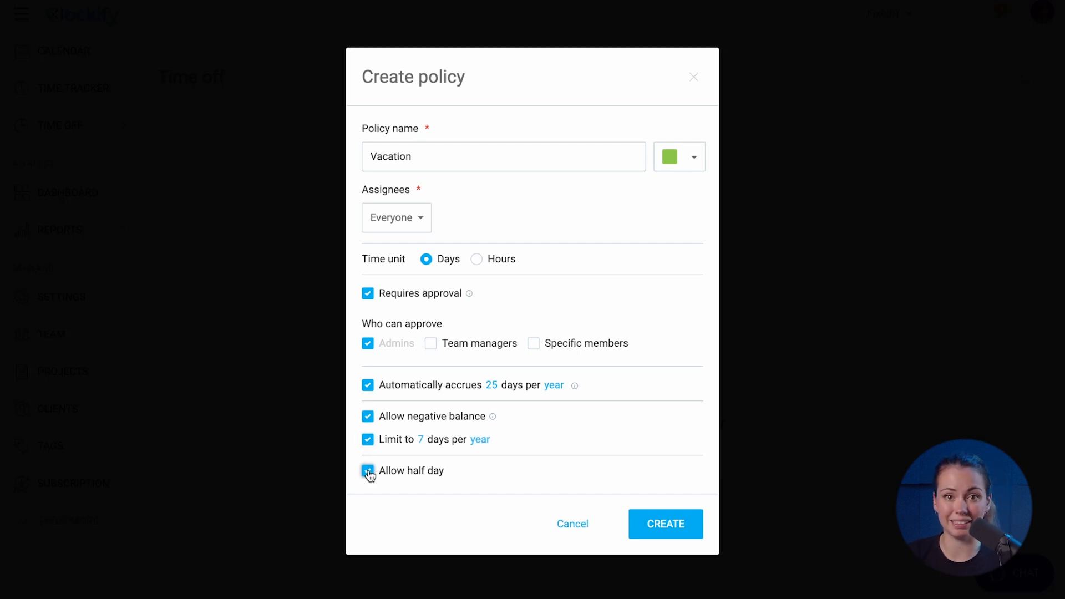
pyautogui.click(650, 524)
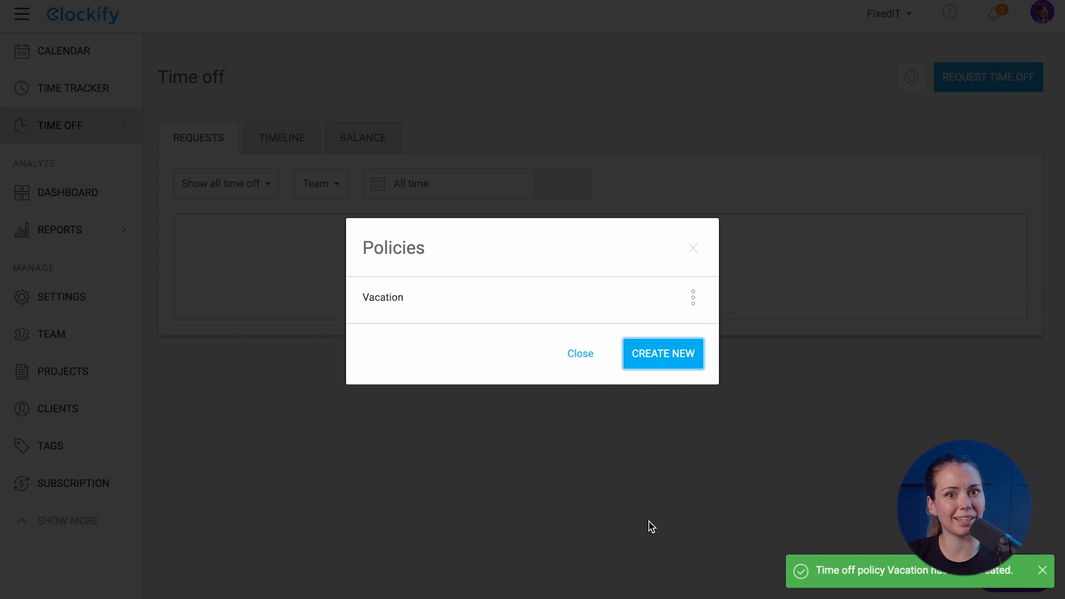
pyautogui.click(571, 354)
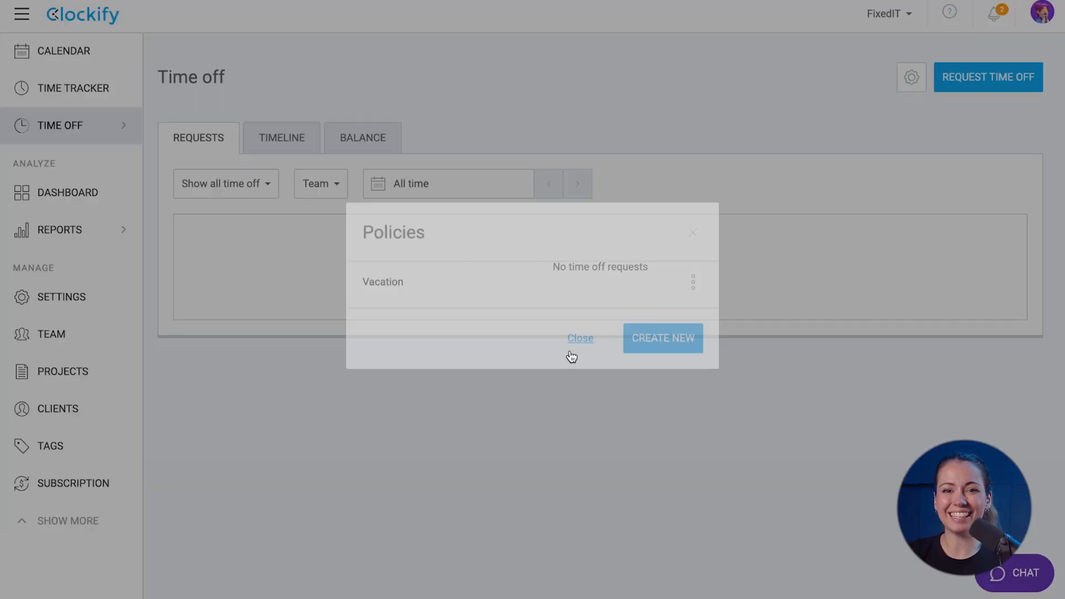
pyautogui.click(911, 77)
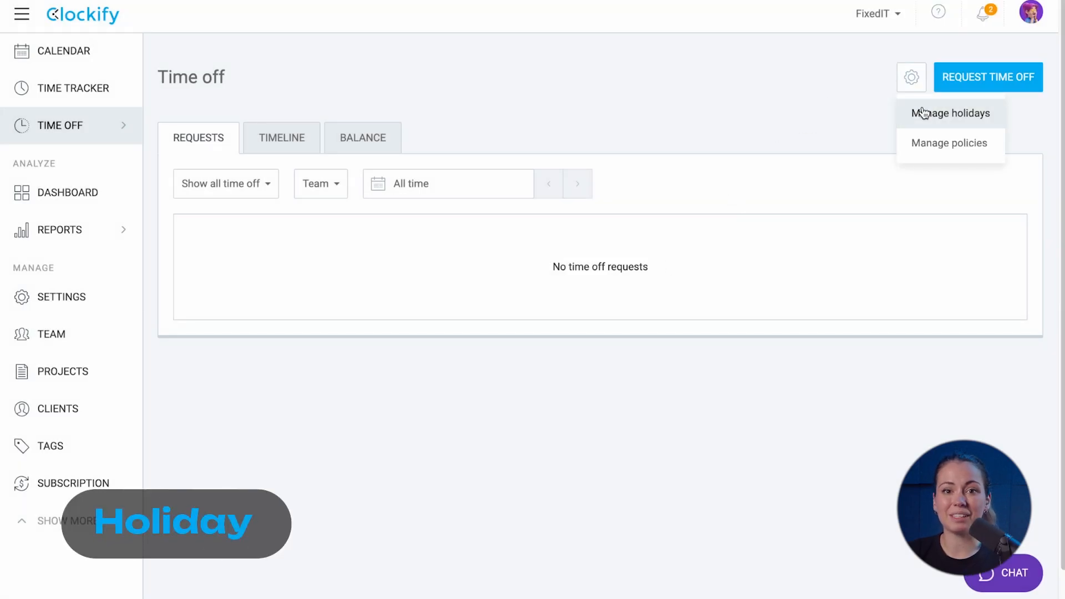
# Create a New Year holiday for everyone spanning December 31 to January 1
pyautogui.click(922, 111)
pyautogui.click(681, 354)
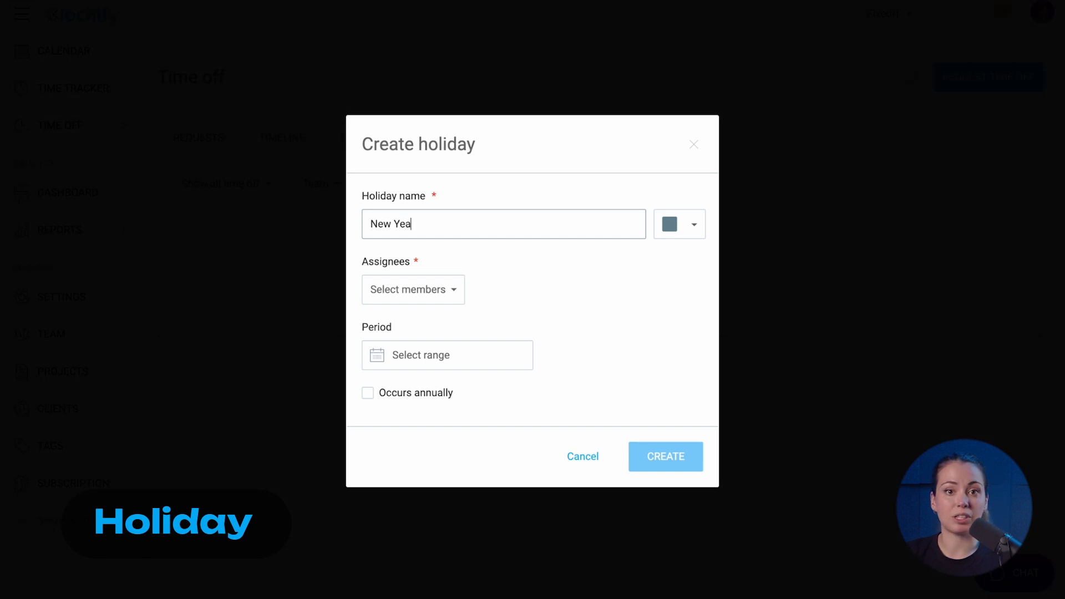
pyautogui.click(405, 290)
pyautogui.click(405, 400)
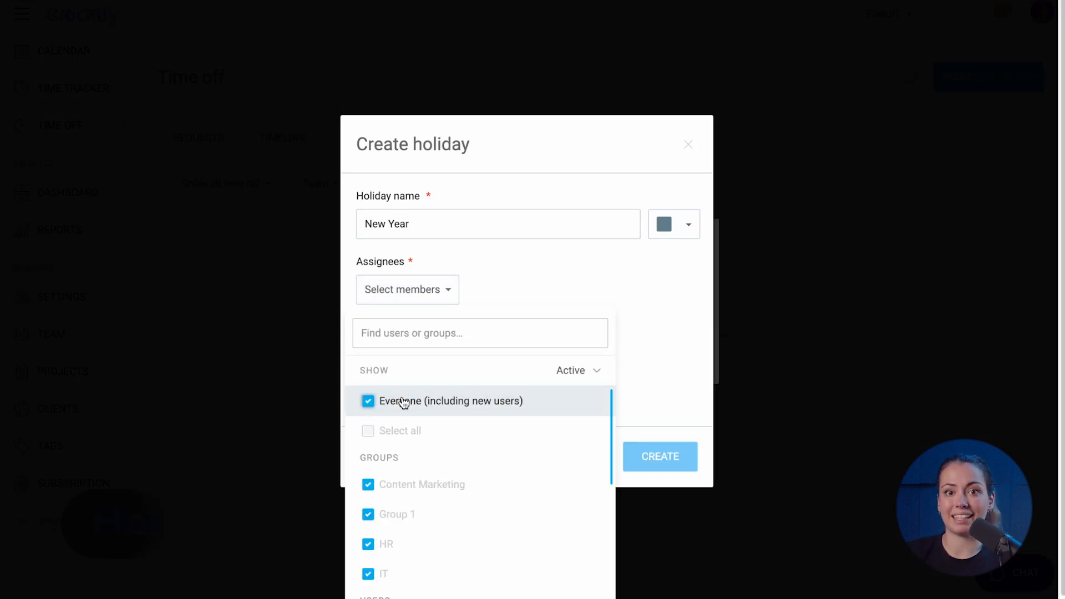
pyautogui.click(500, 297)
pyautogui.click(475, 354)
pyautogui.click(482, 392)
pyautogui.click(483, 392)
pyautogui.click(483, 392)
pyautogui.click(346, 536)
pyautogui.click(361, 535)
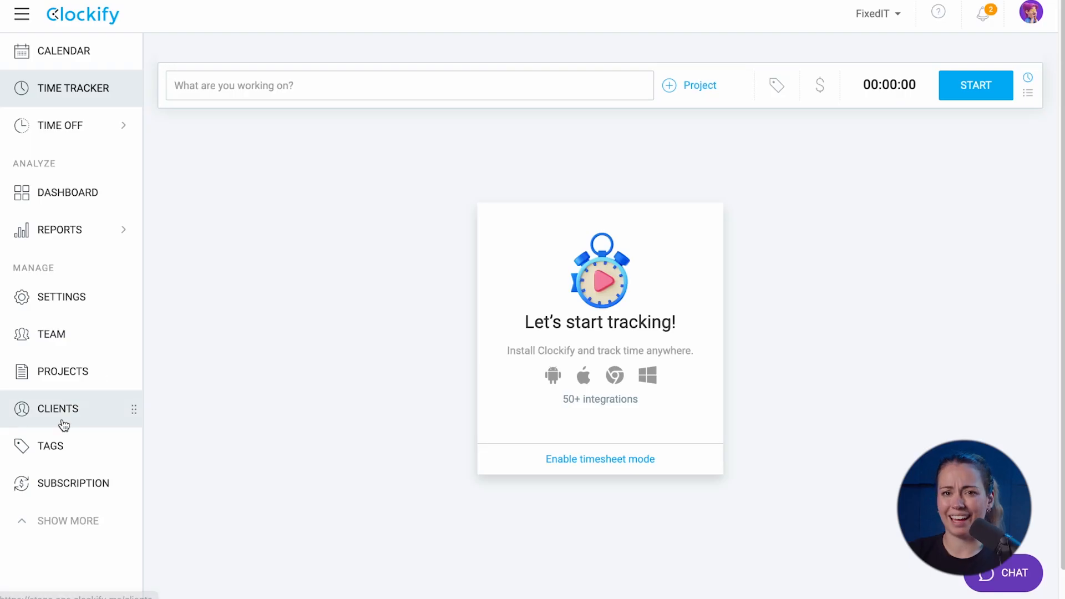
# Add a new client named New Strategy on the Clients page
pyautogui.click(64, 423)
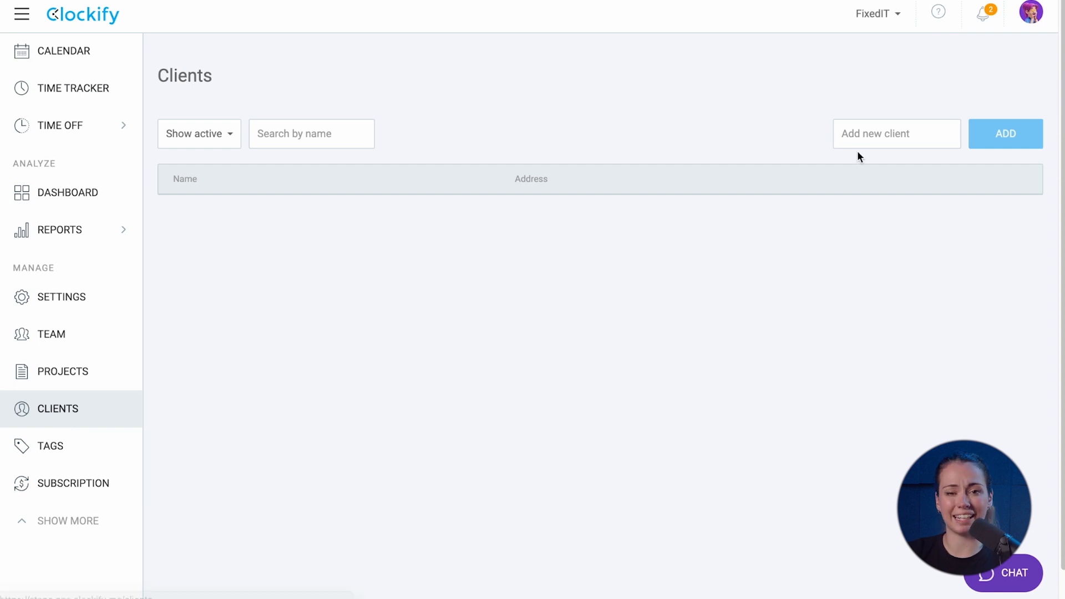
pyautogui.click(865, 136)
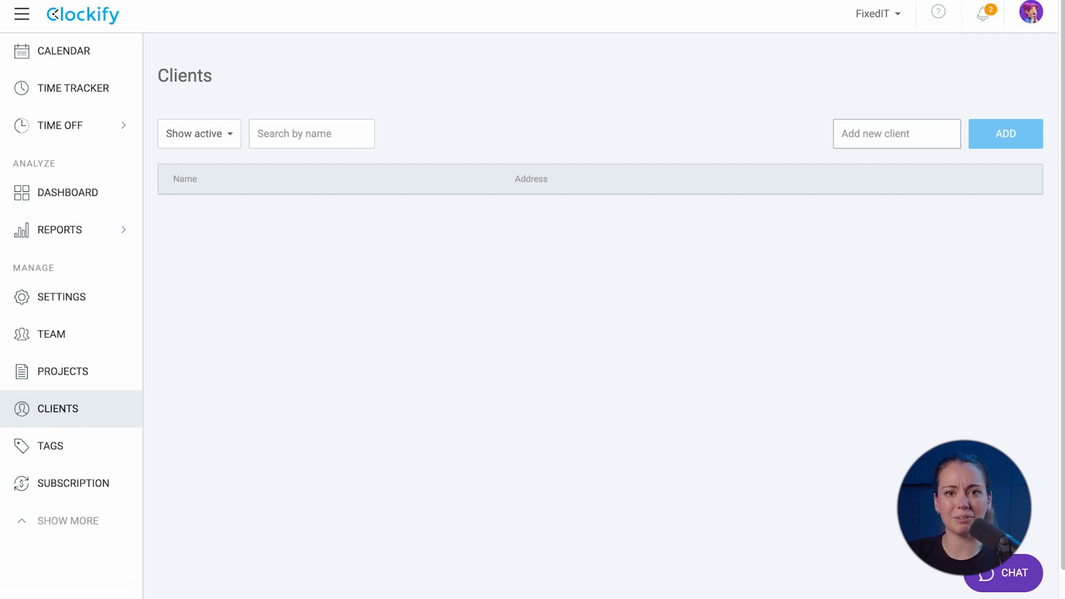
pyautogui.write('New Strategy')
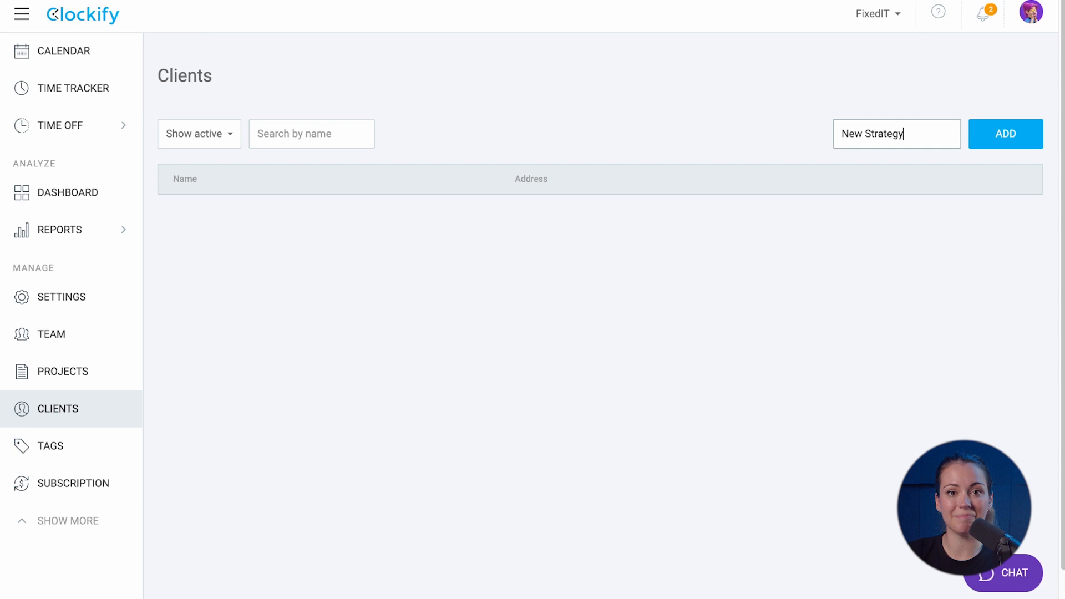
pyautogui.click(991, 132)
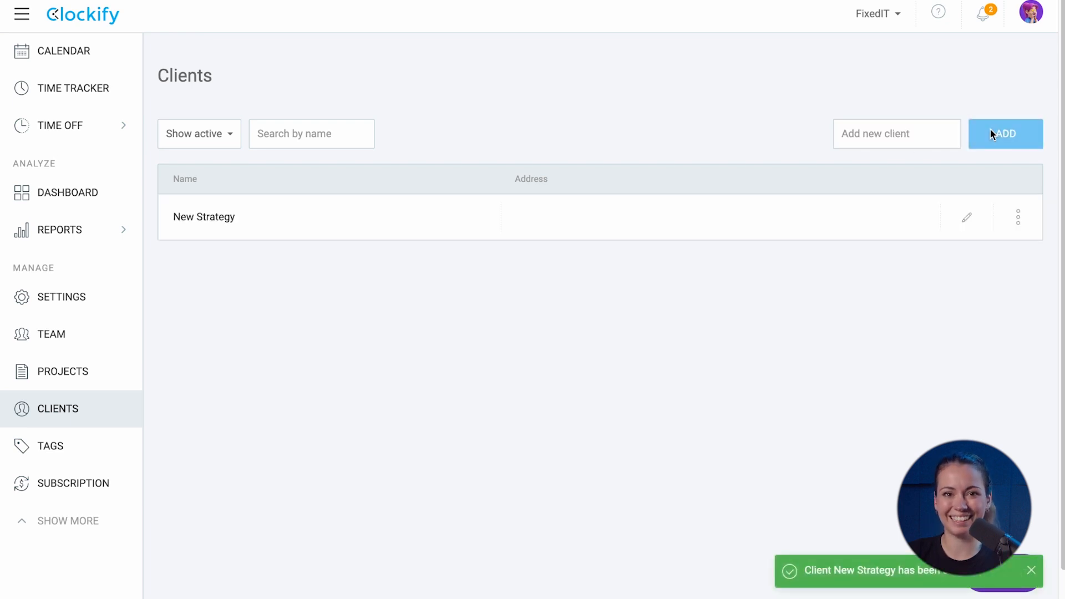
# Give New Strategy a contact e-mail, a pasted postal address and a short note, then save
pyautogui.click(967, 219)
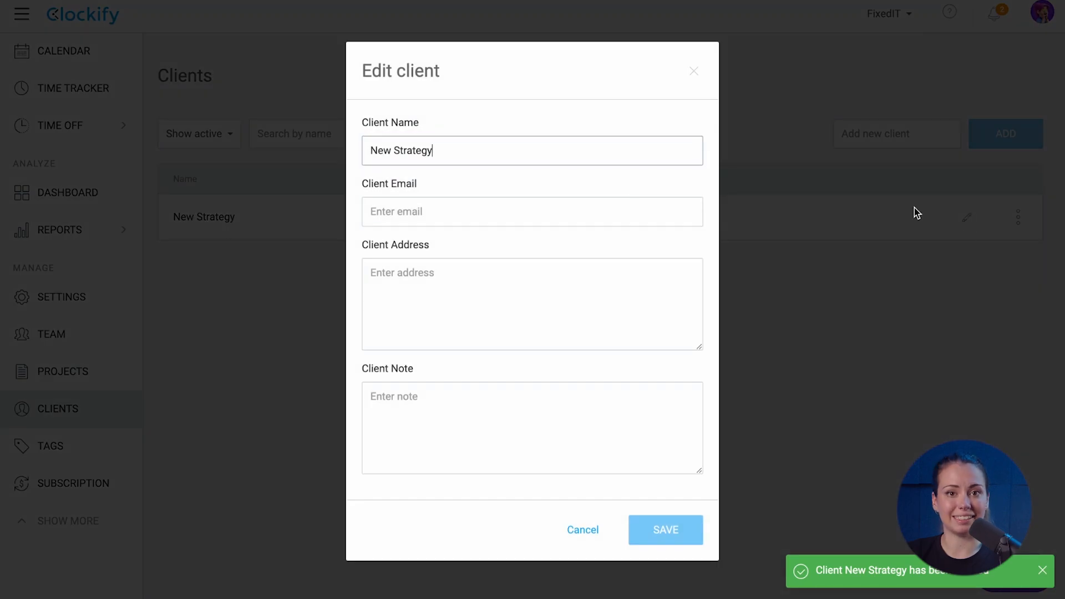
pyautogui.click(587, 203)
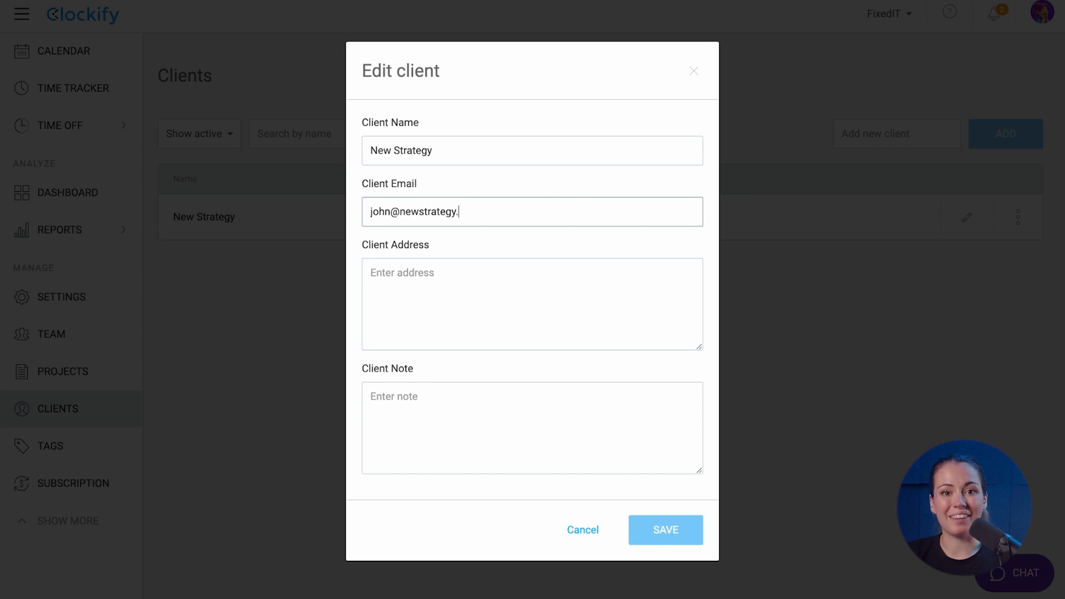
pyautogui.click(557, 283)
pyautogui.click(469, 403)
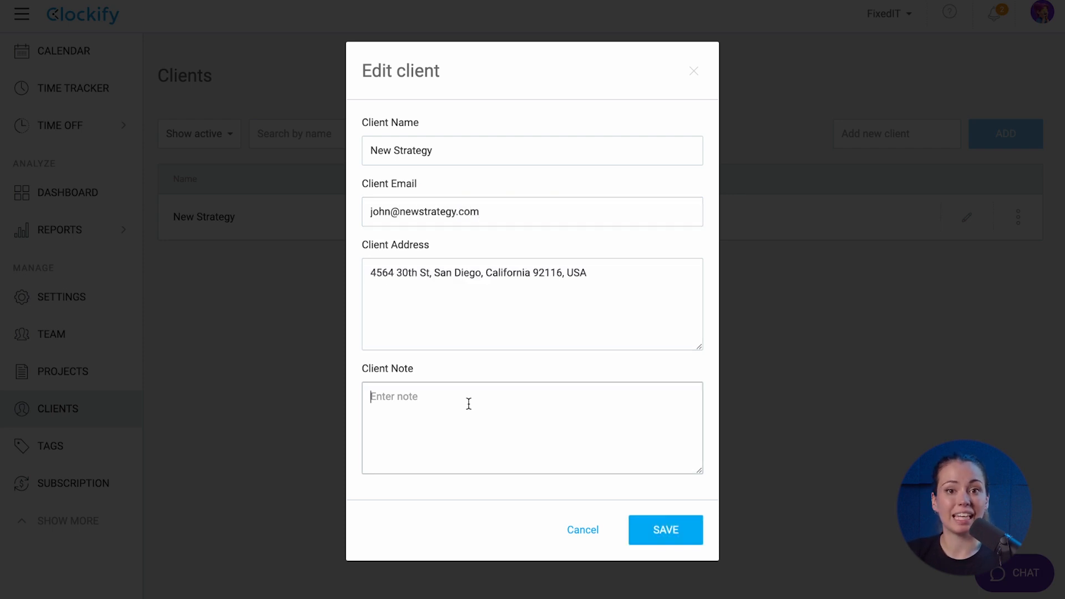
pyautogui.write('point of contact: John Smith')
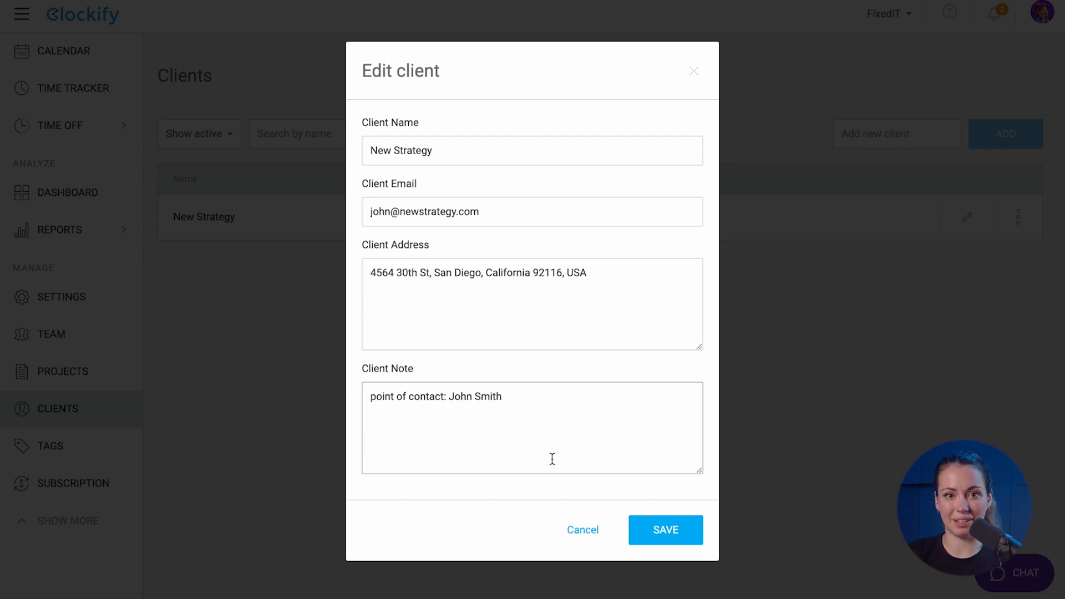
pyautogui.click(662, 523)
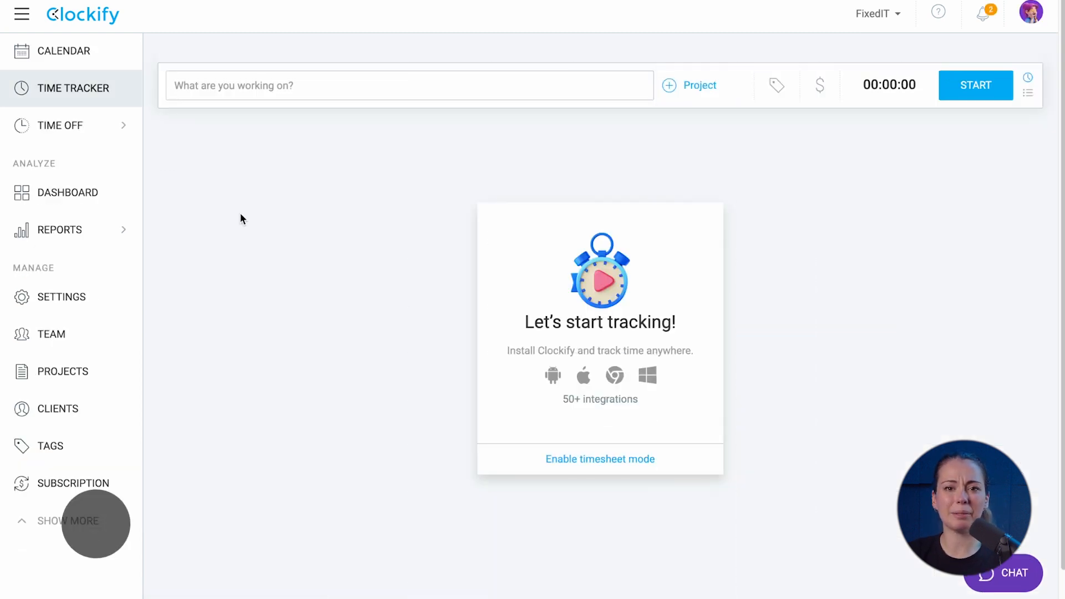
# Create a red project New Strategy App assigned to client New Strategy
pyautogui.click(83, 373)
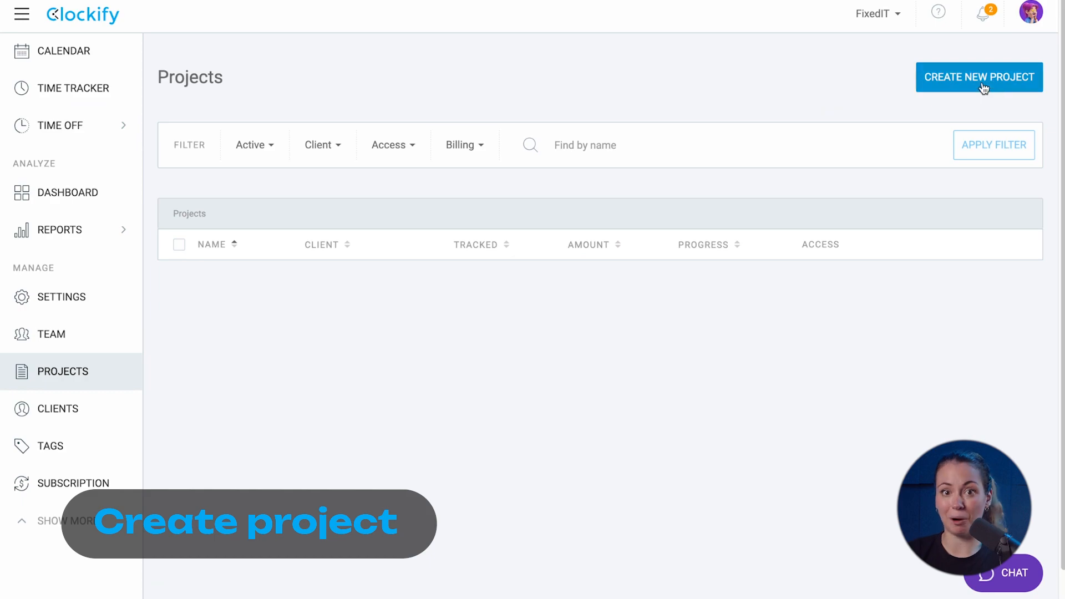
pyautogui.click(981, 86)
pyautogui.write('New Strategy App')
pyautogui.click(658, 280)
pyautogui.click(624, 358)
pyautogui.click(382, 320)
pyautogui.click(371, 353)
pyautogui.click(645, 379)
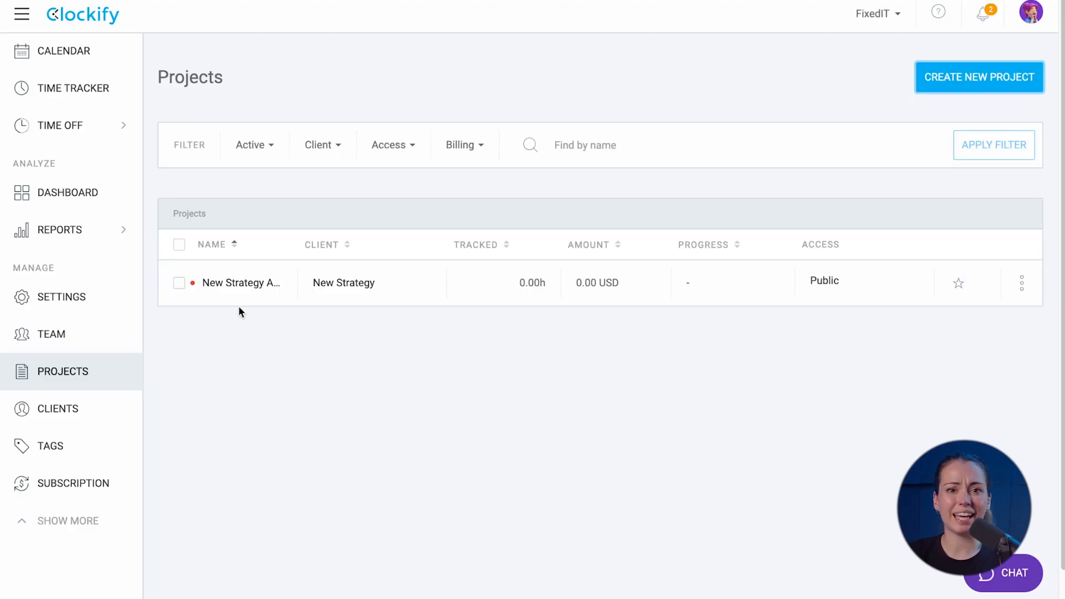
pyautogui.click(76, 294)
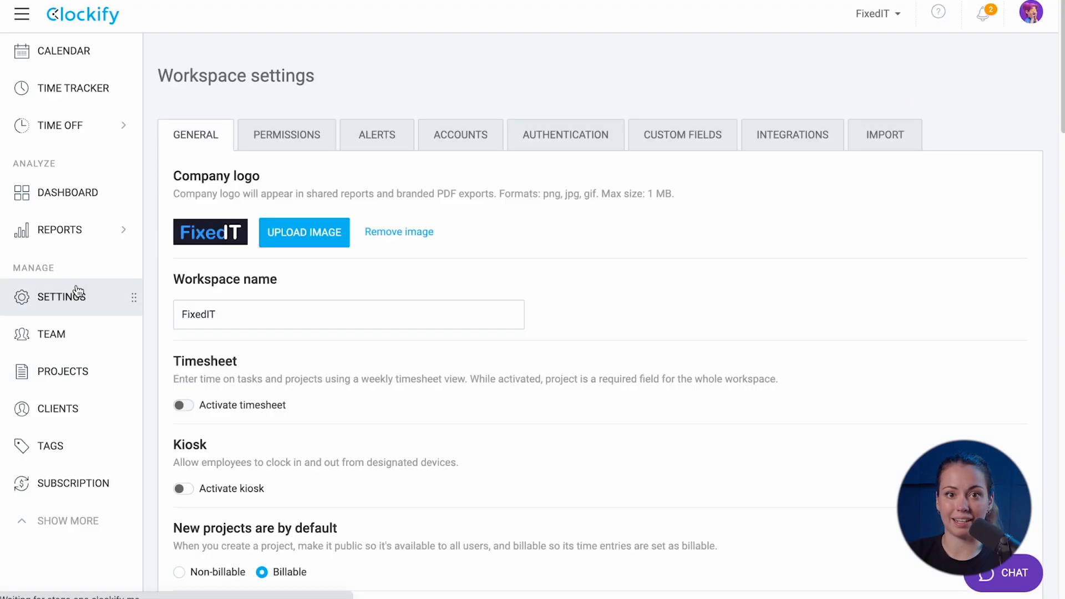
# Enable hourly rates per task and billable/non-billable tasks in workspace settings
pyautogui.scroll(-5, 281, 283)
pyautogui.scroll(-15, 283, 290)
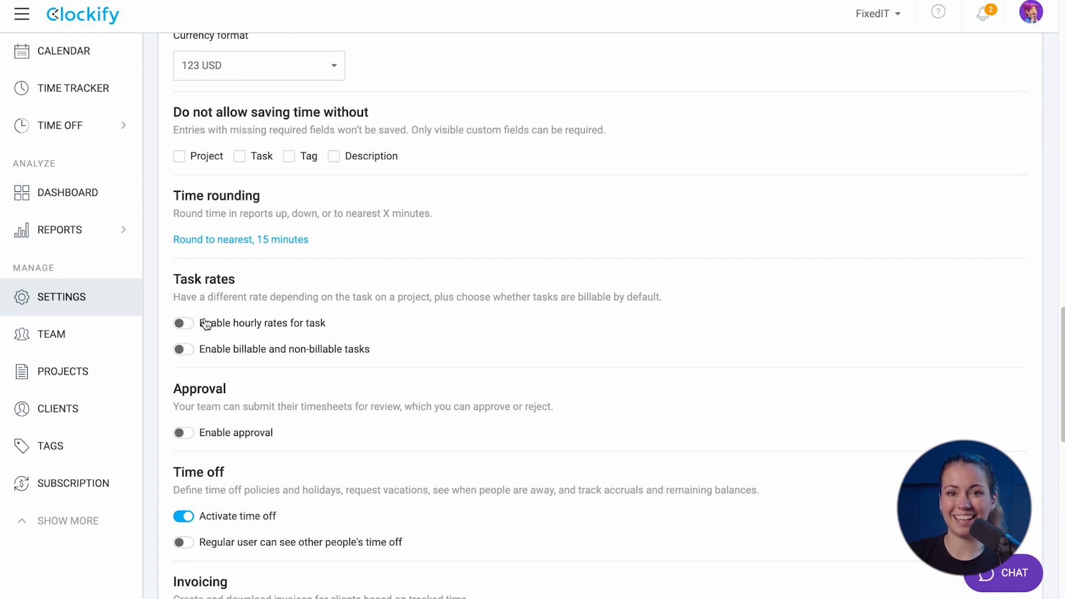
pyautogui.click(183, 324)
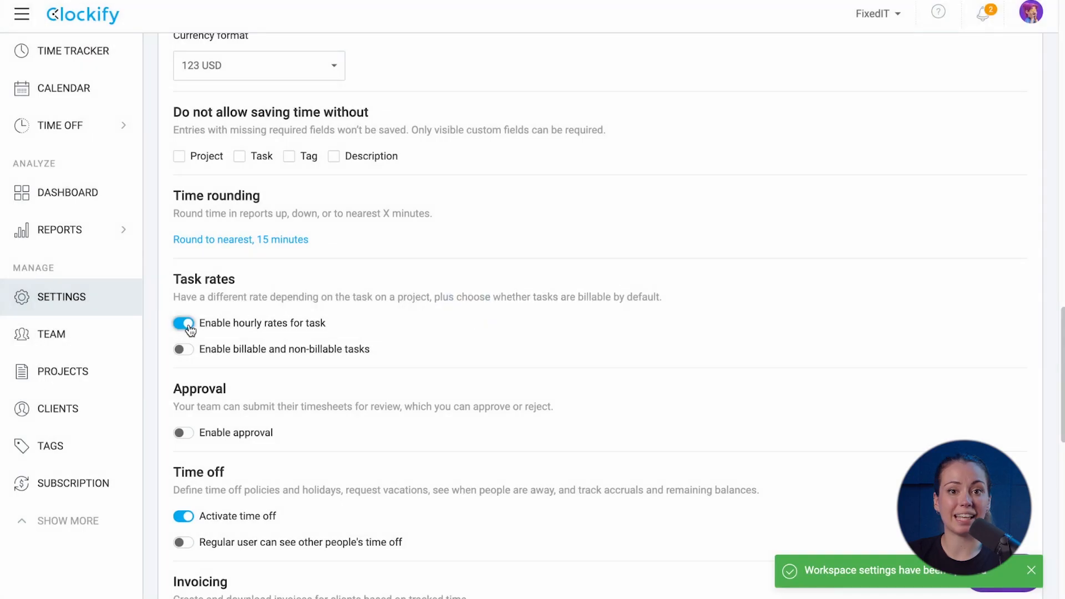
pyautogui.click(183, 348)
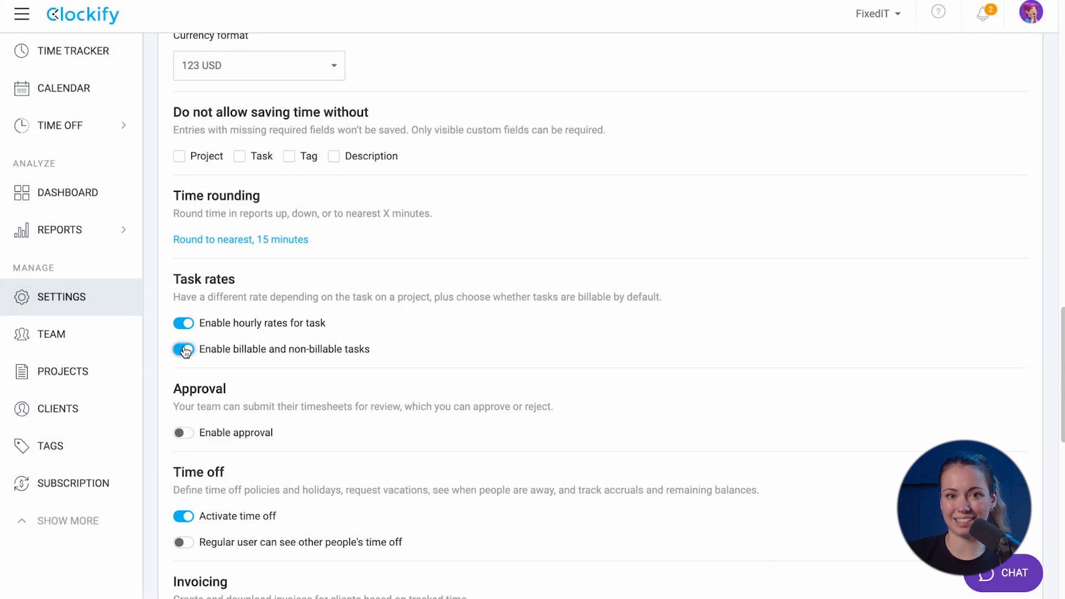
# Add a task named planning to the New Strategy App project
pyautogui.click(66, 384)
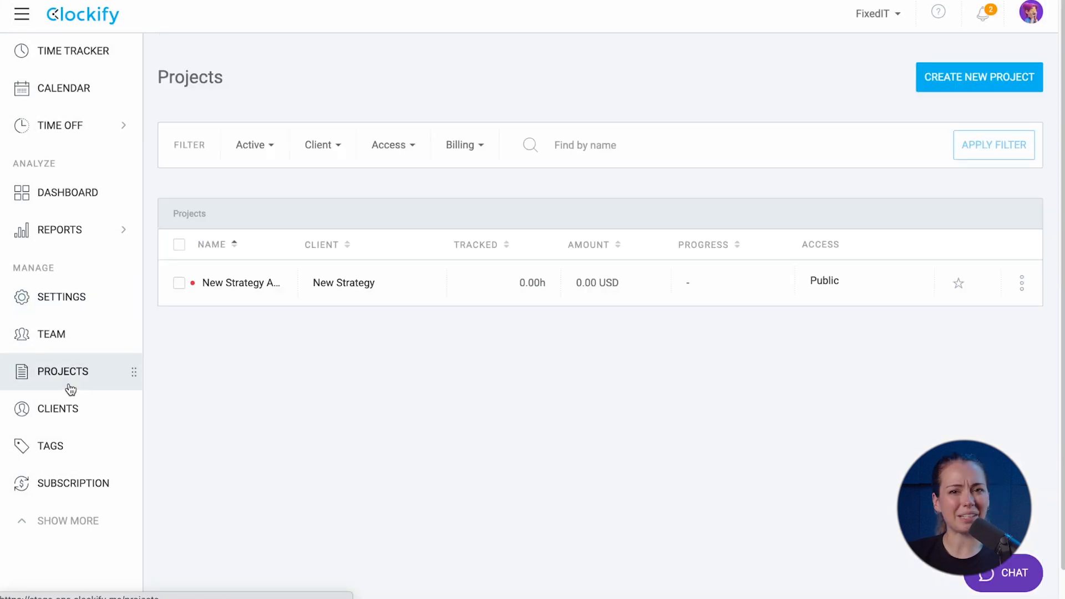
pyautogui.click(246, 284)
pyautogui.click(849, 216)
pyautogui.write('planning')
pyautogui.click(961, 225)
# Make planning billable with a 50 USD hourly rate and 30 USD cost rate
pyautogui.click(628, 336)
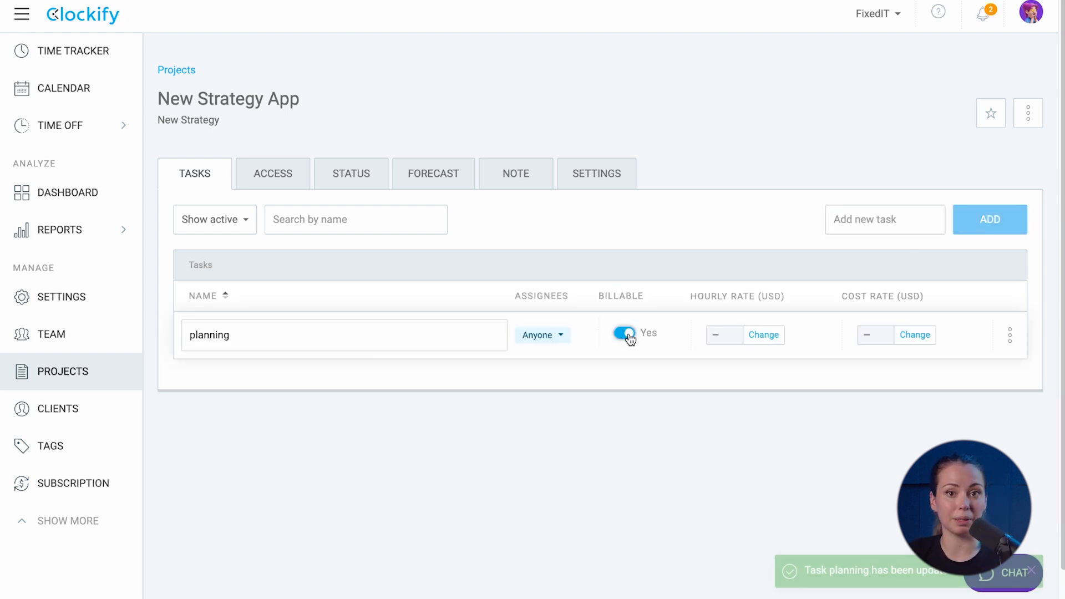
pyautogui.click(761, 335)
pyautogui.write('50')
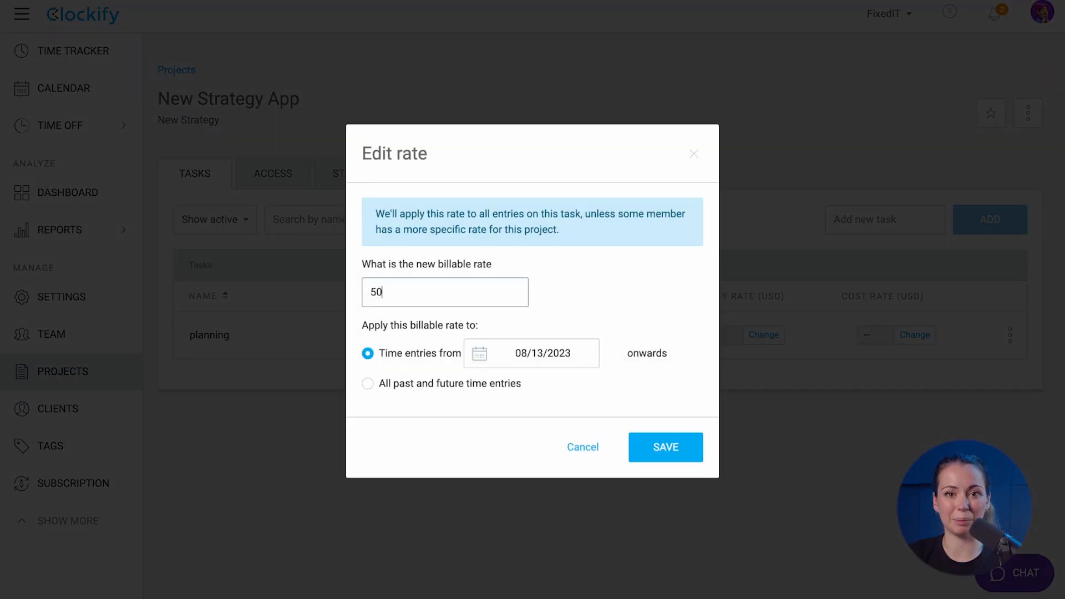
pyautogui.click(650, 461)
pyautogui.click(910, 336)
pyautogui.write('30')
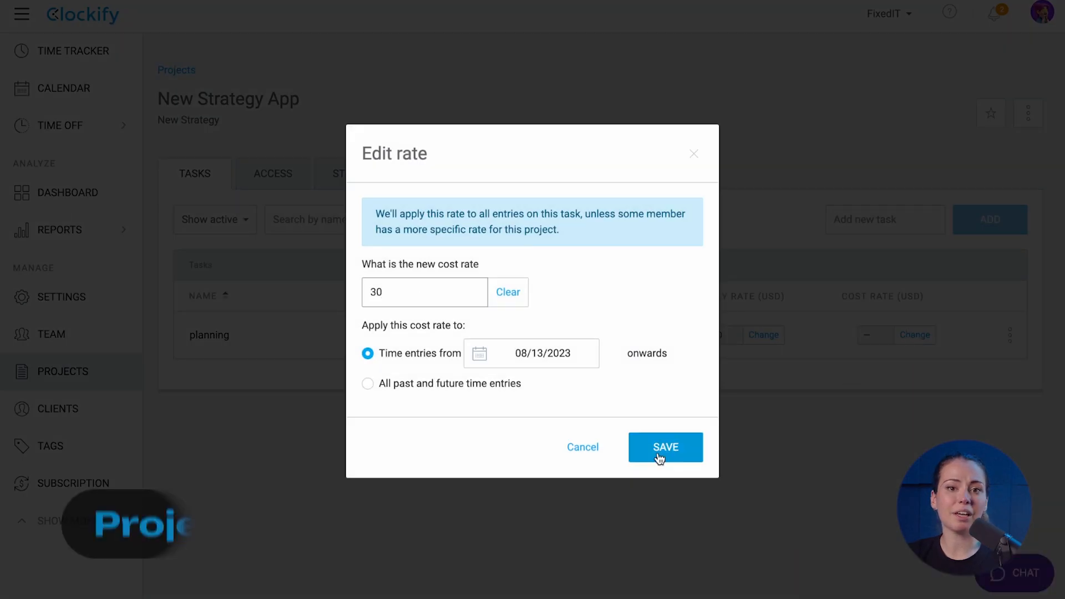
pyautogui.click(659, 458)
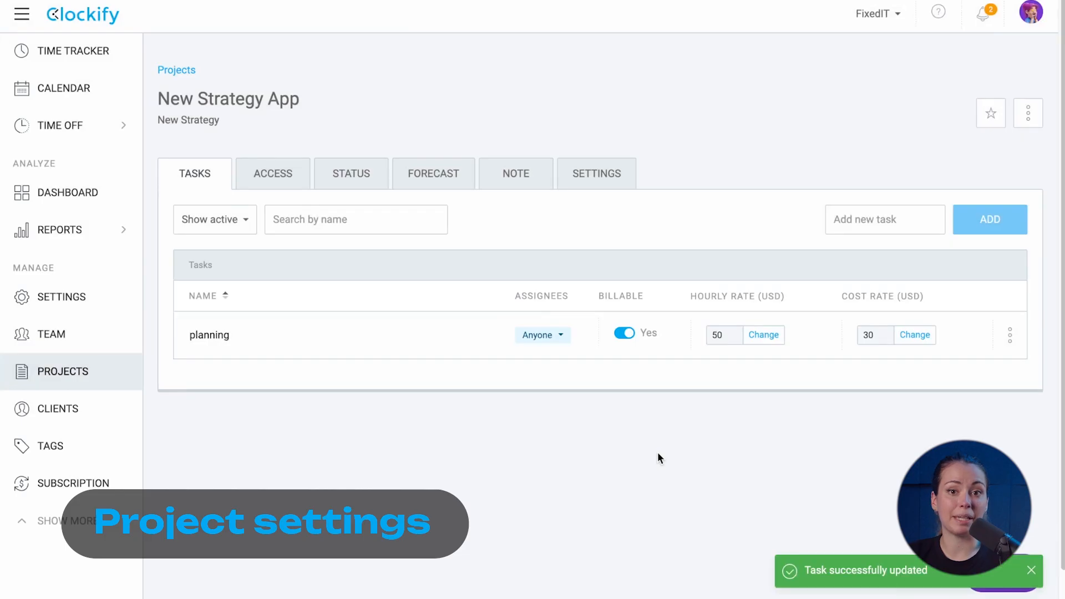
pyautogui.click(633, 174)
# Rename the project to New Strategy Software, keeping New Strategy as its client
pyautogui.click(442, 241)
pyautogui.press('BackSpace')
pyautogui.press('BackSpace')
pyautogui.press('BackSpace')
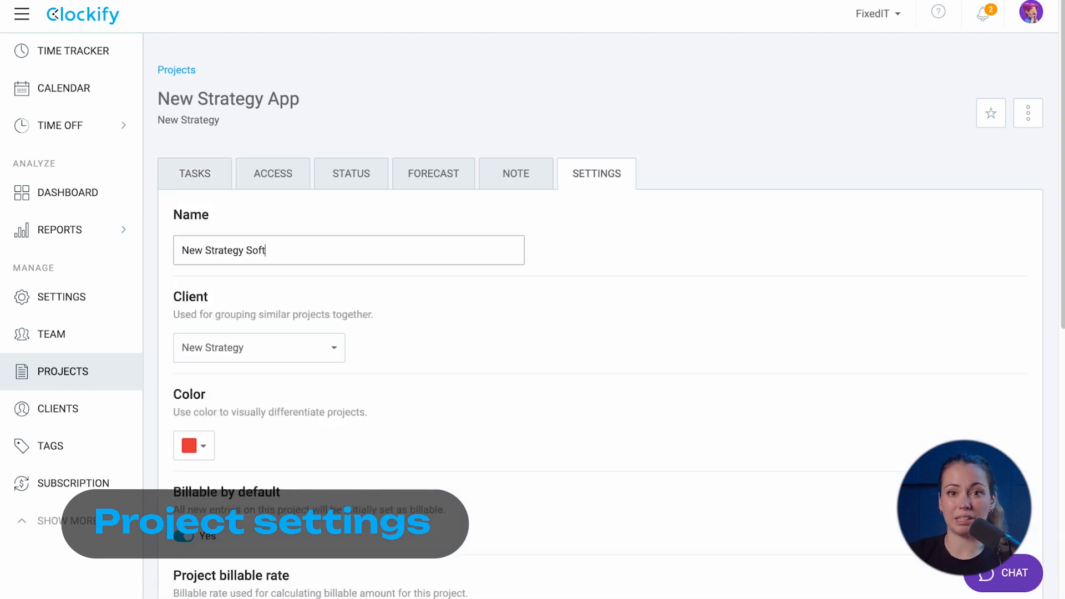
pyautogui.click(442, 307)
pyautogui.click(336, 350)
pyautogui.click(335, 351)
pyautogui.scroll(-5, 207, 446)
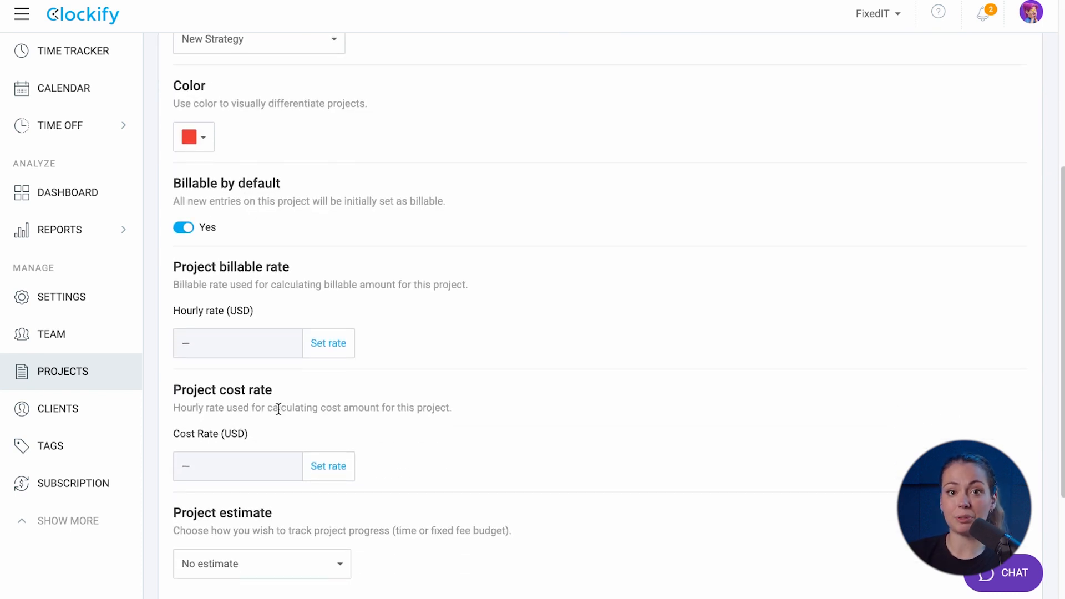
pyautogui.scroll(-2, 241, 251)
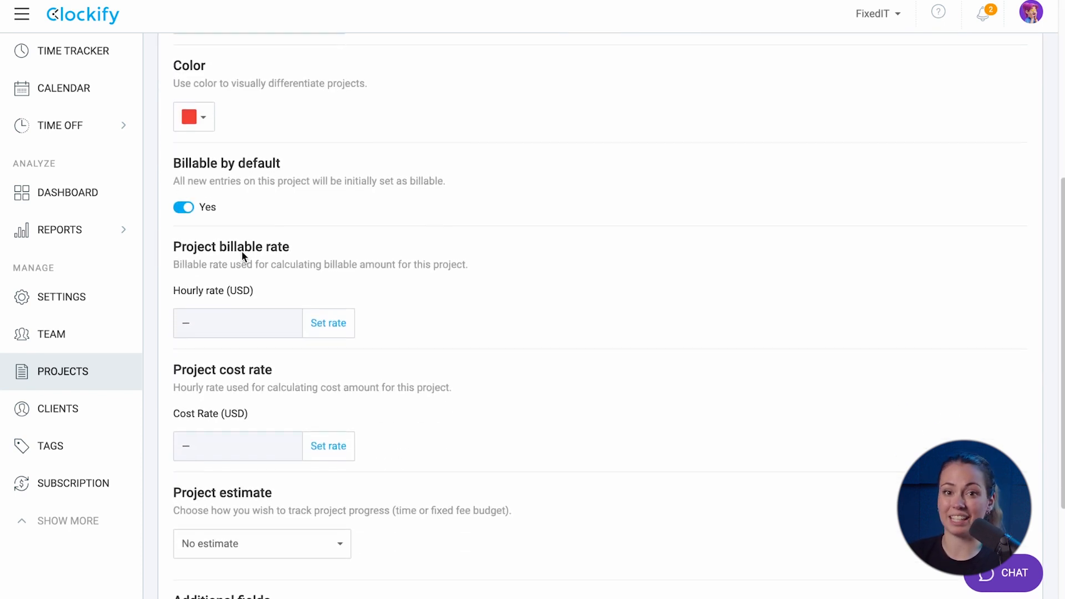
# Set the project's billable rate to 45 USD and cost rate to 25 USD
pyautogui.click(325, 253)
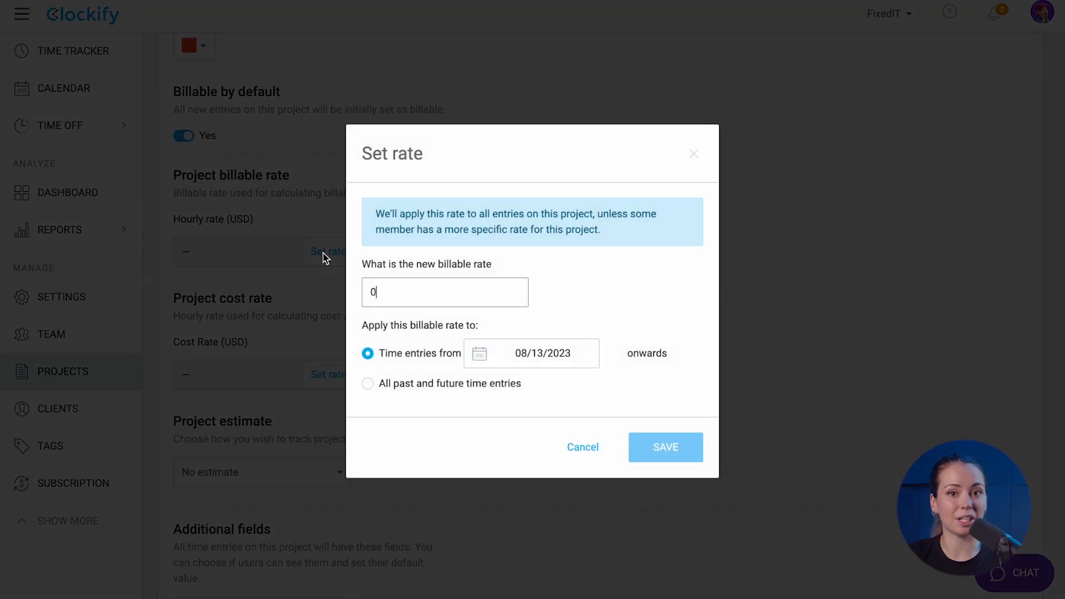
pyautogui.write('45')
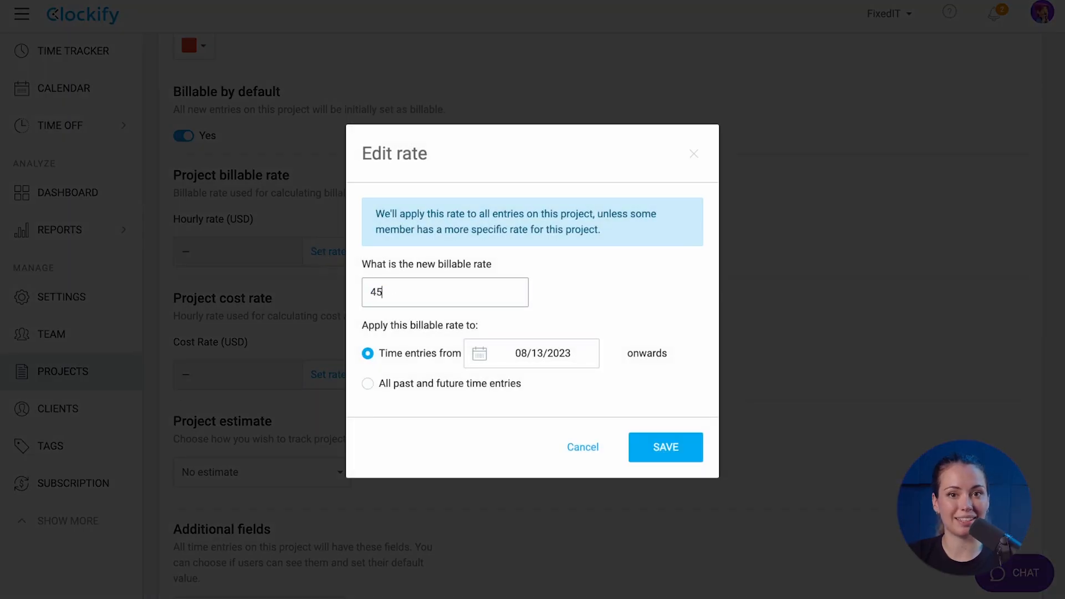
pyautogui.click(666, 447)
pyautogui.click(323, 374)
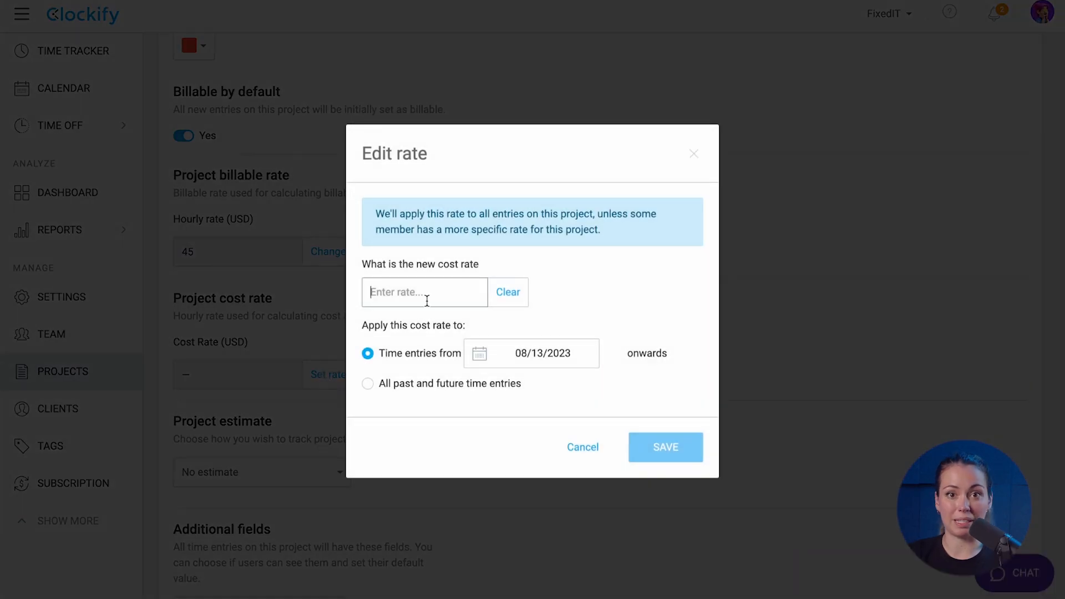
pyautogui.write('25')
pyautogui.click(655, 438)
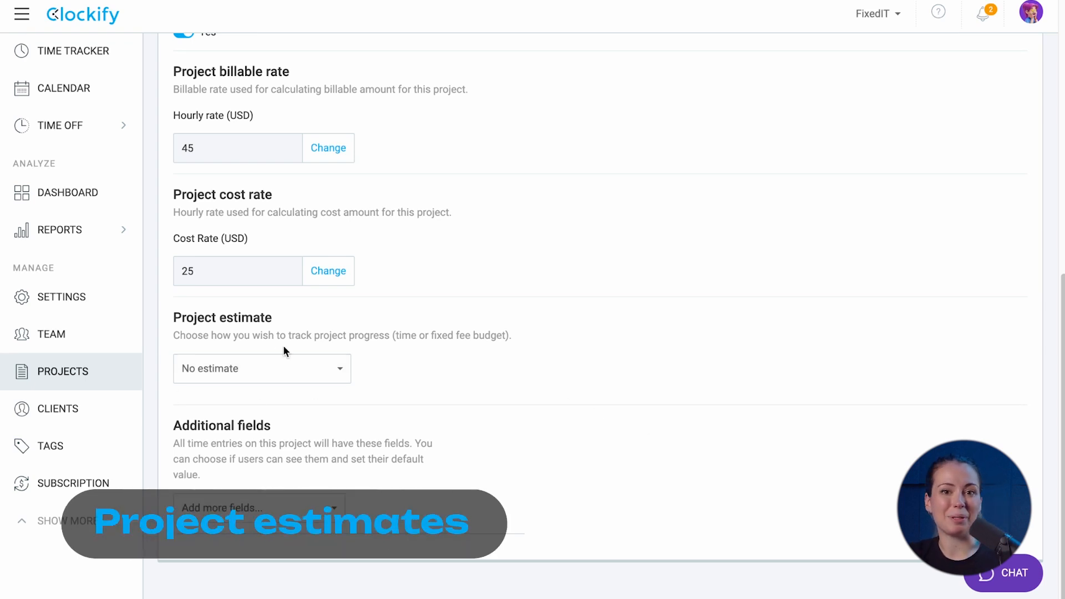
# Switch the project estimate to a task-based time estimate
pyautogui.click(285, 369)
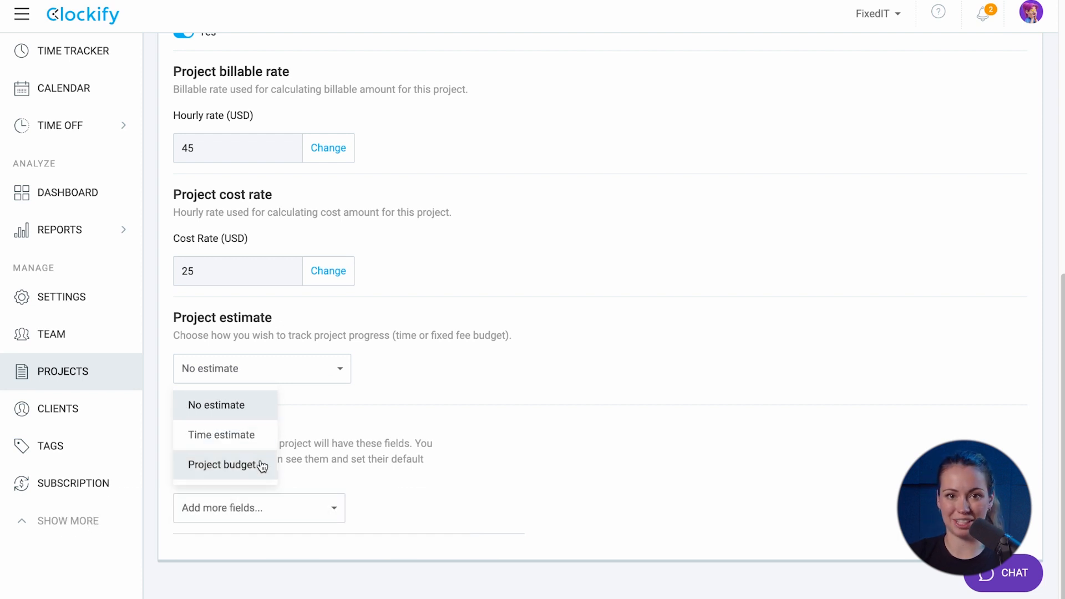
pyautogui.click(252, 435)
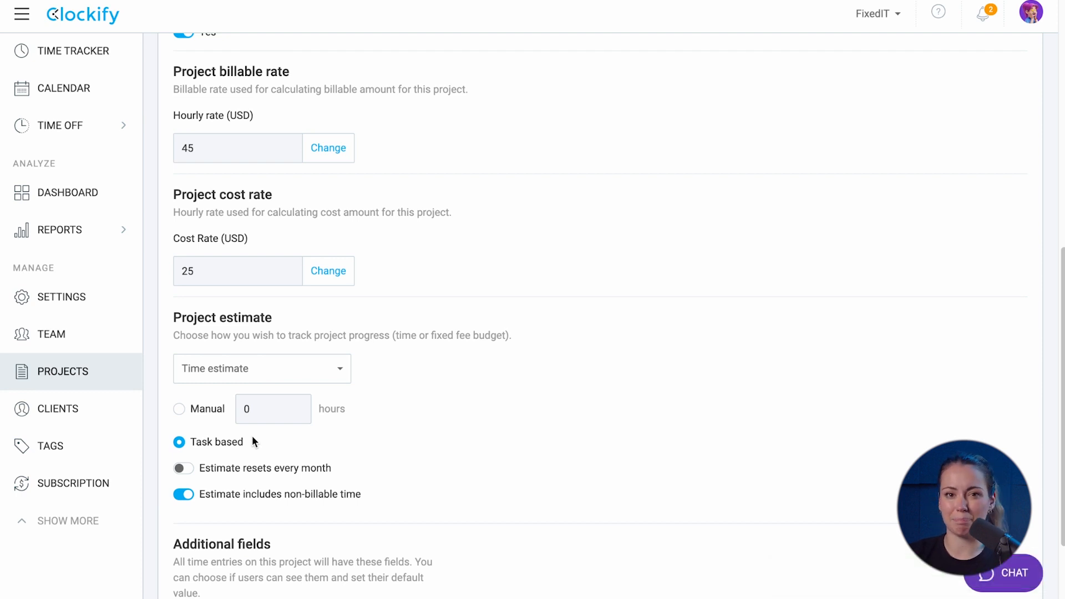
pyautogui.click(179, 410)
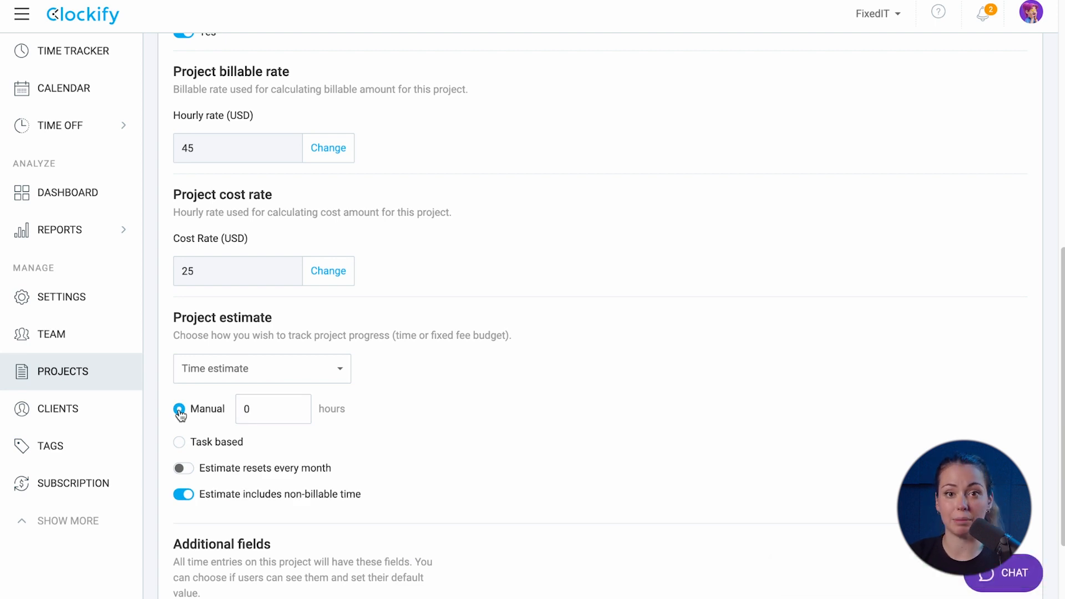
pyautogui.click(178, 444)
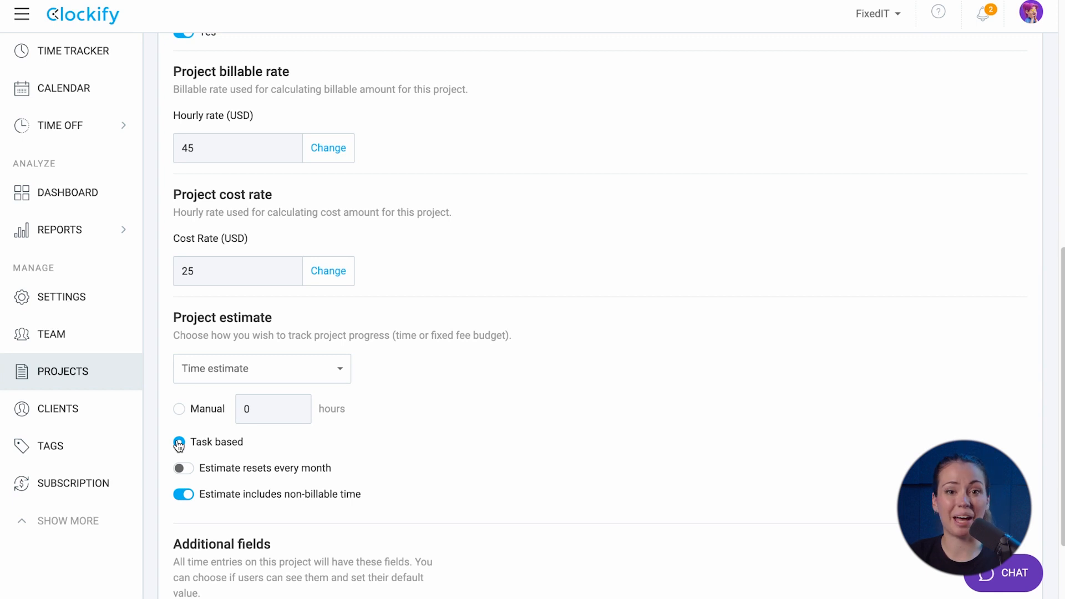
# View the New Strategy Software project's Status overview
pyautogui.scroll(10, 179, 444)
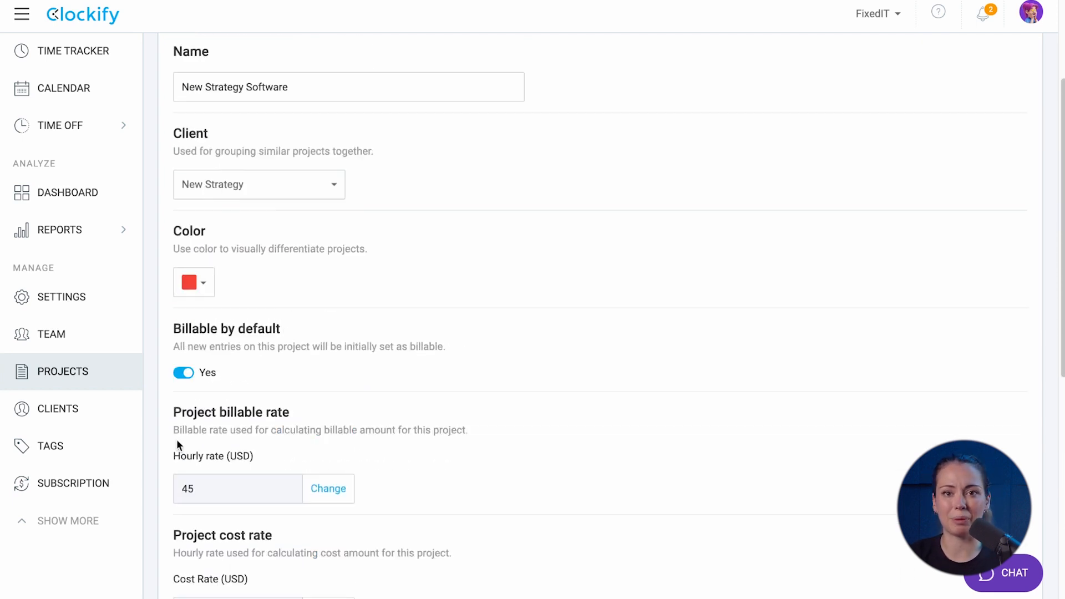
pyautogui.click(361, 183)
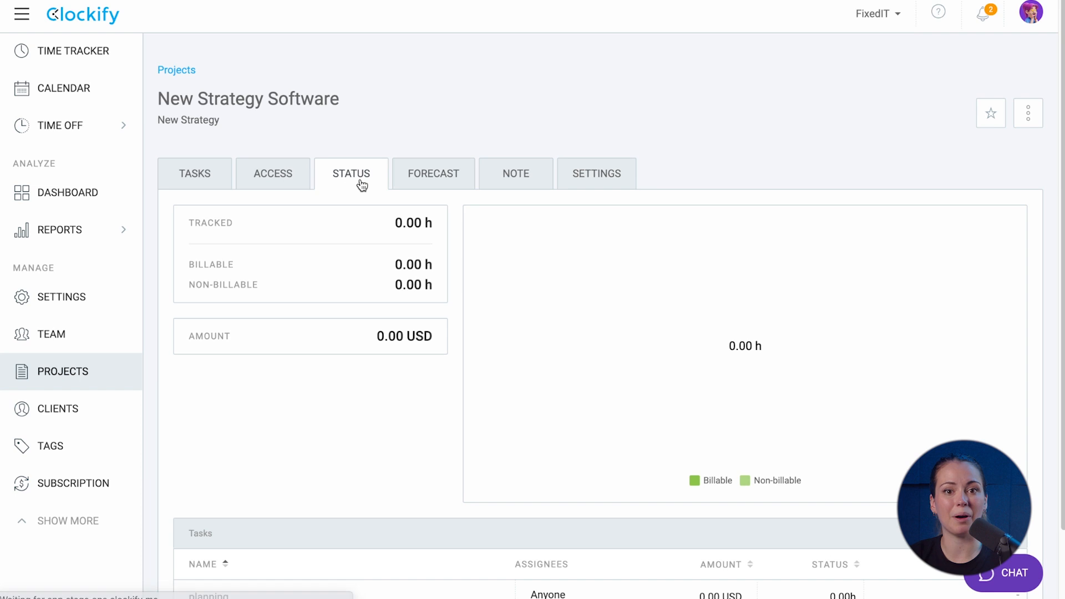
pyautogui.scroll(-2, 362, 185)
pyautogui.scroll(1, 361, 185)
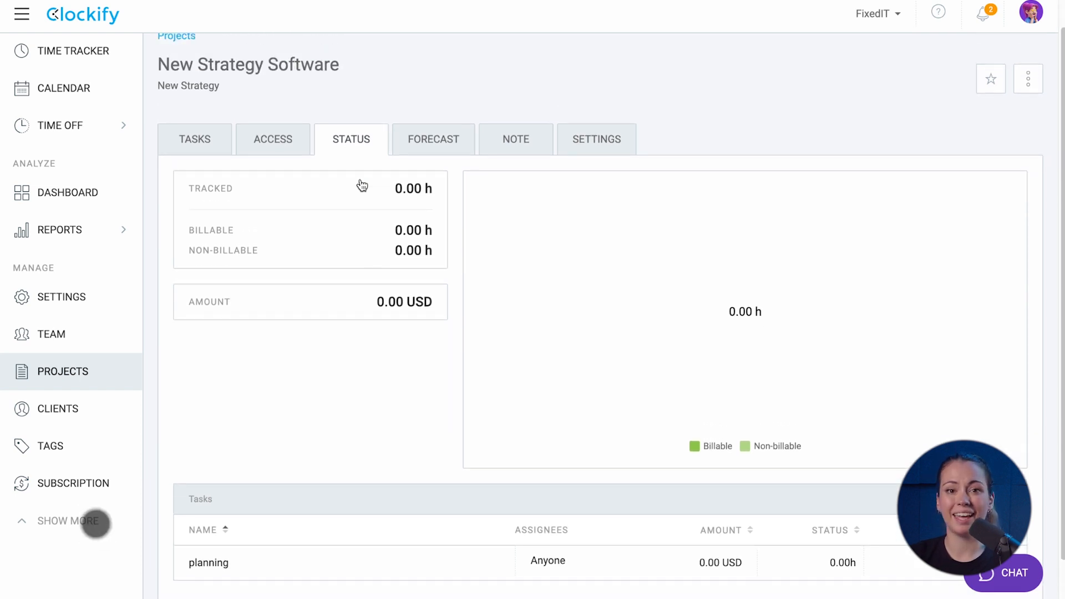
pyautogui.click(105, 297)
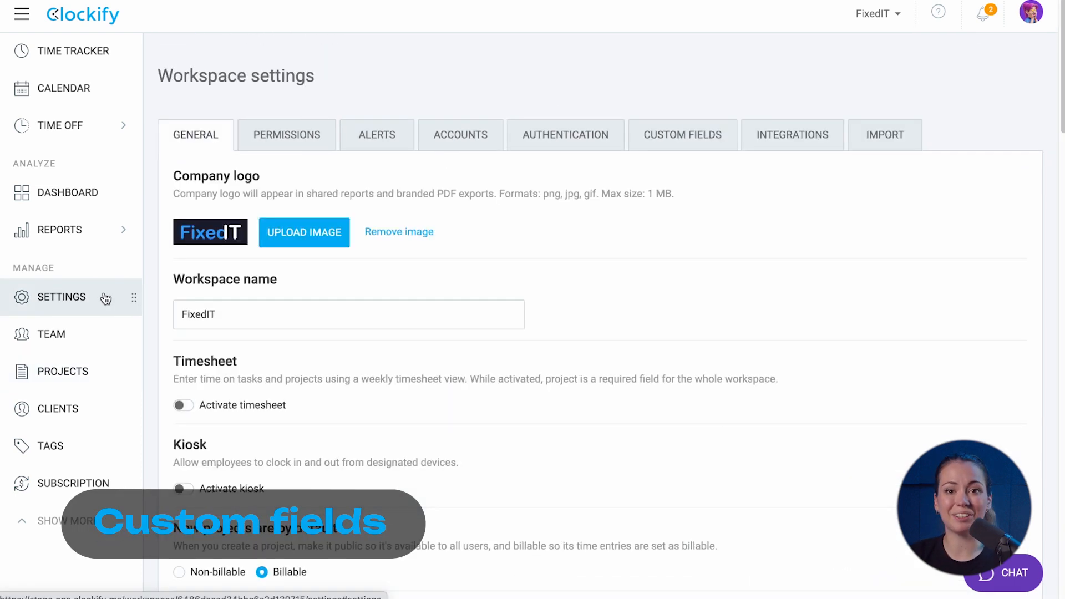
# Create a Text custom field named Project ID for time entries
pyautogui.click(679, 140)
pyautogui.scroll(-3, 678, 140)
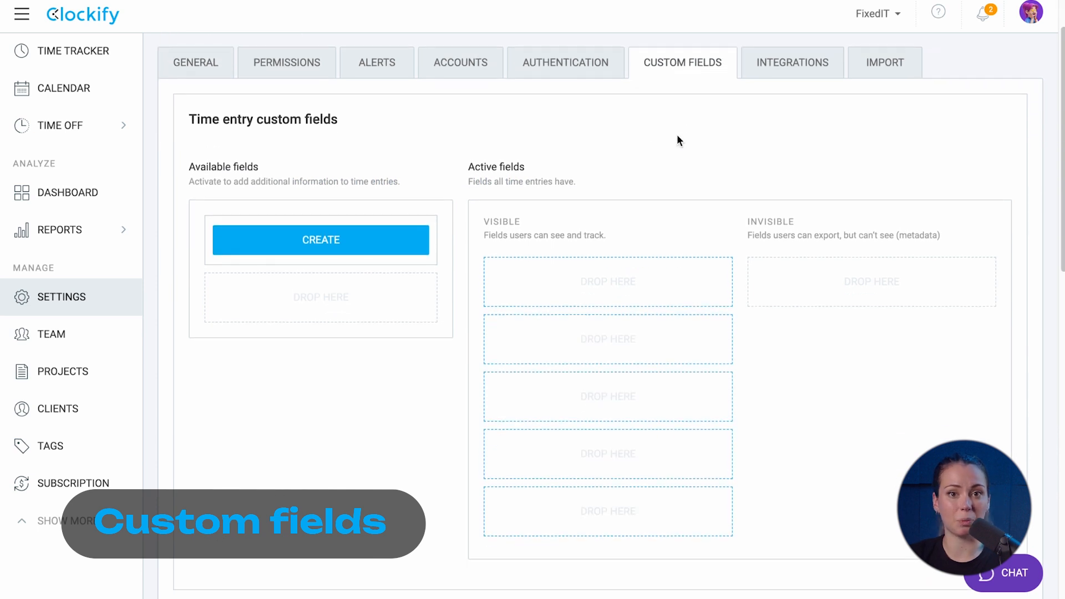
pyautogui.click(417, 240)
pyautogui.write('Project ID')
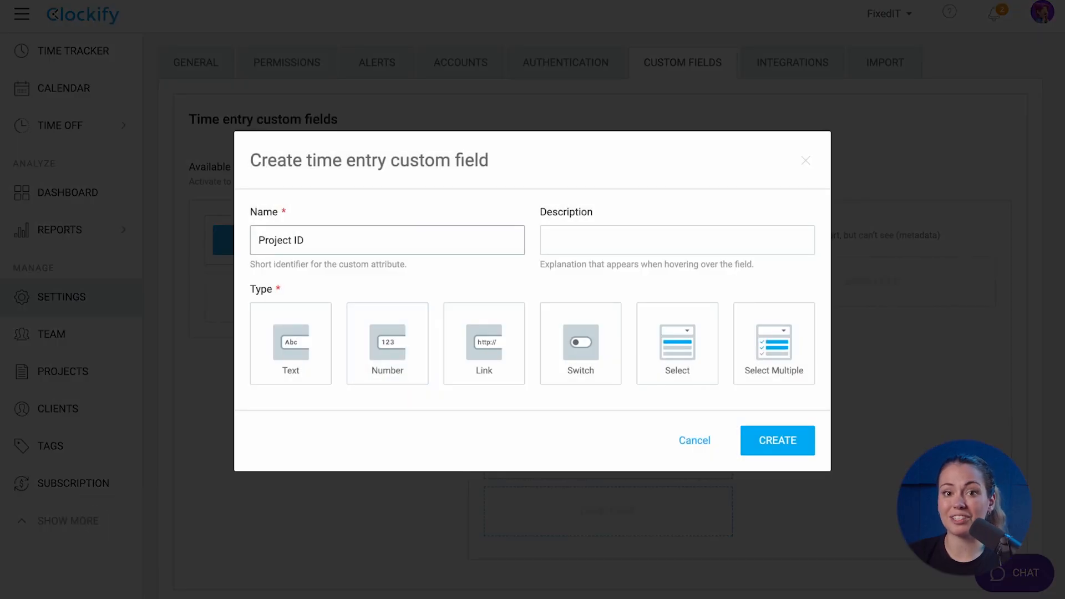
pyautogui.click(298, 321)
pyautogui.click(756, 536)
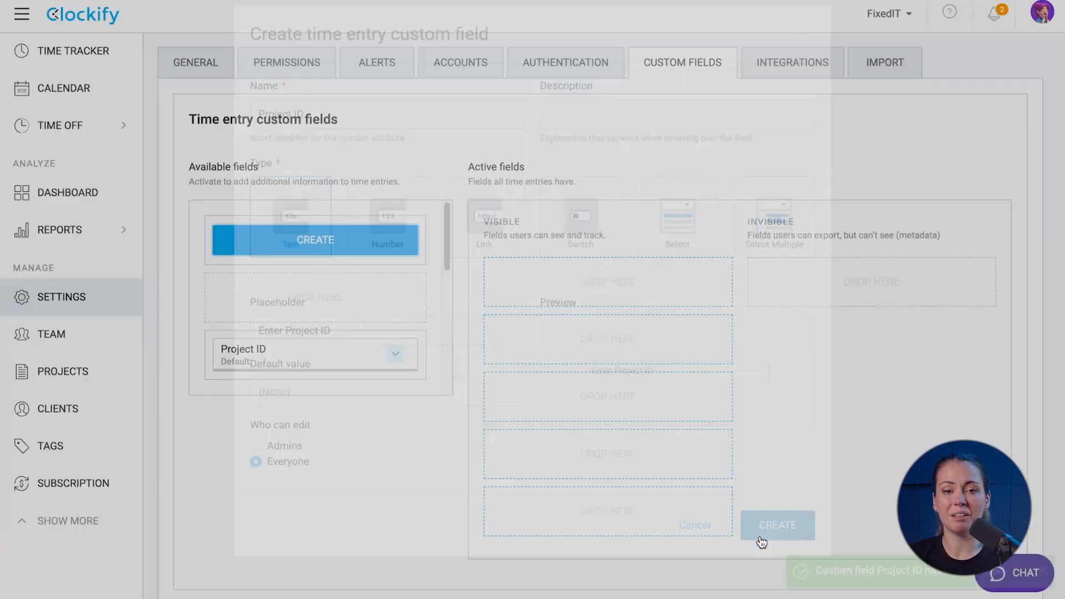
# Create a Number custom field named Expenses and make Project ID visible on time entries
pyautogui.click(405, 259)
pyautogui.write('Expenses')
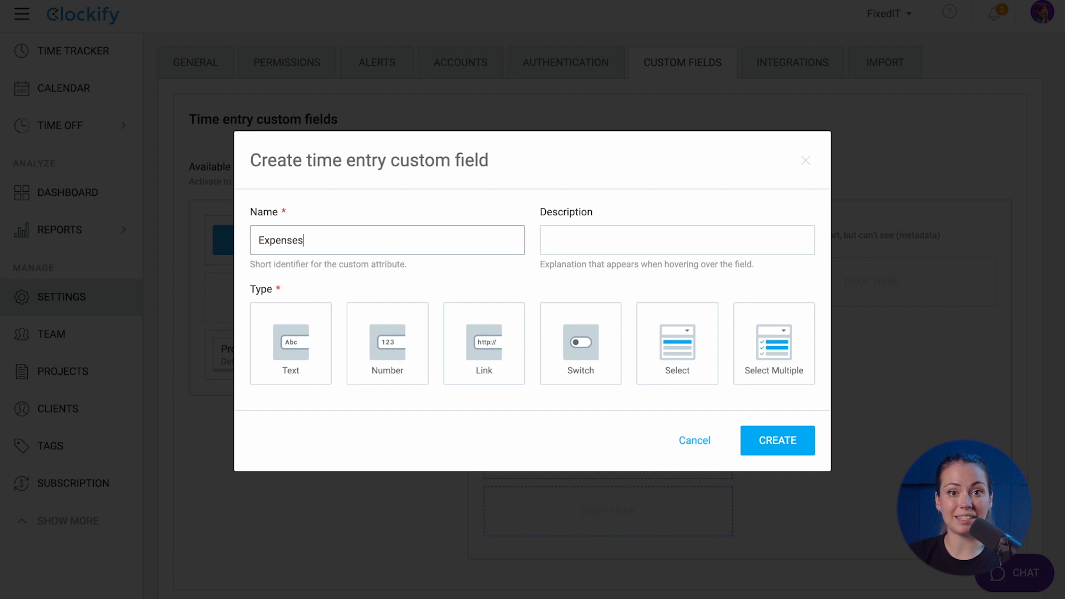
pyautogui.click(388, 319)
pyautogui.click(762, 541)
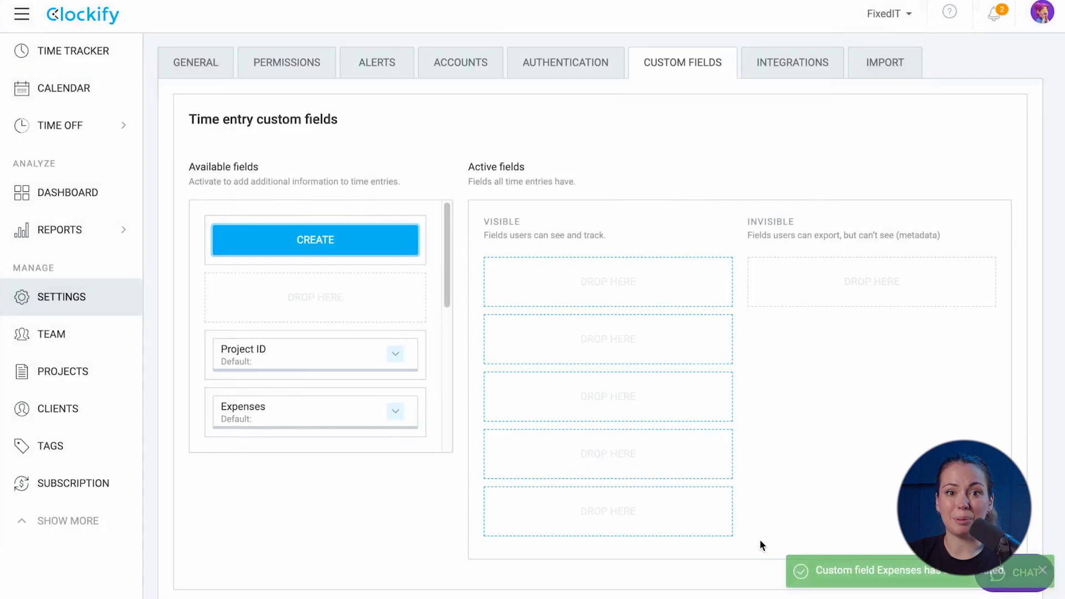
pyautogui.moveTo(358, 365); pyautogui.dragTo(595, 285)
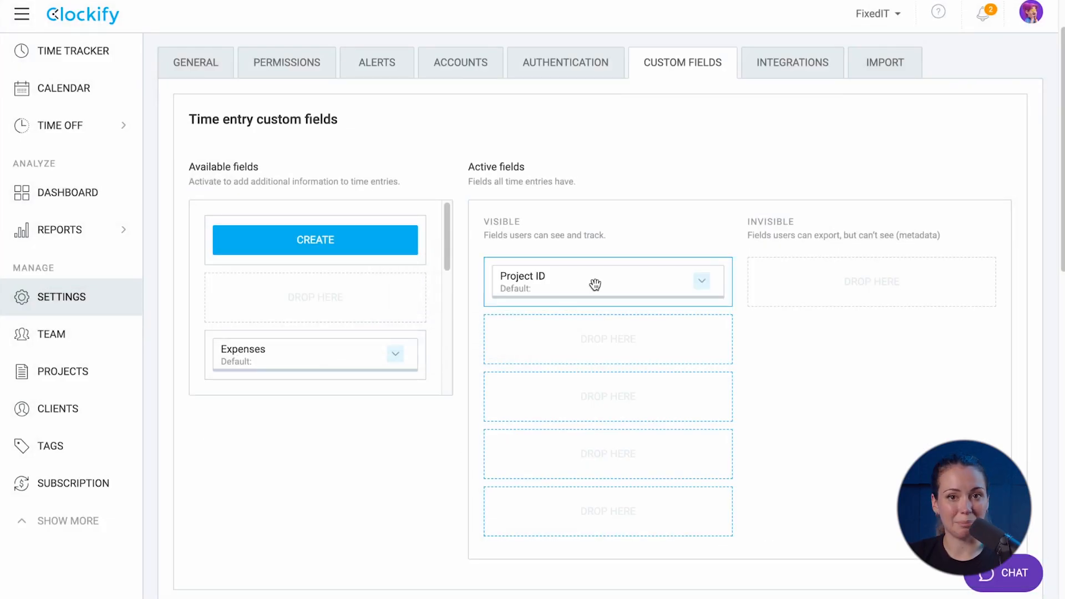
# Enter Project ID 218472 on a time entry in the Time Tracker
pyautogui.click(88, 59)
pyautogui.click(275, 125)
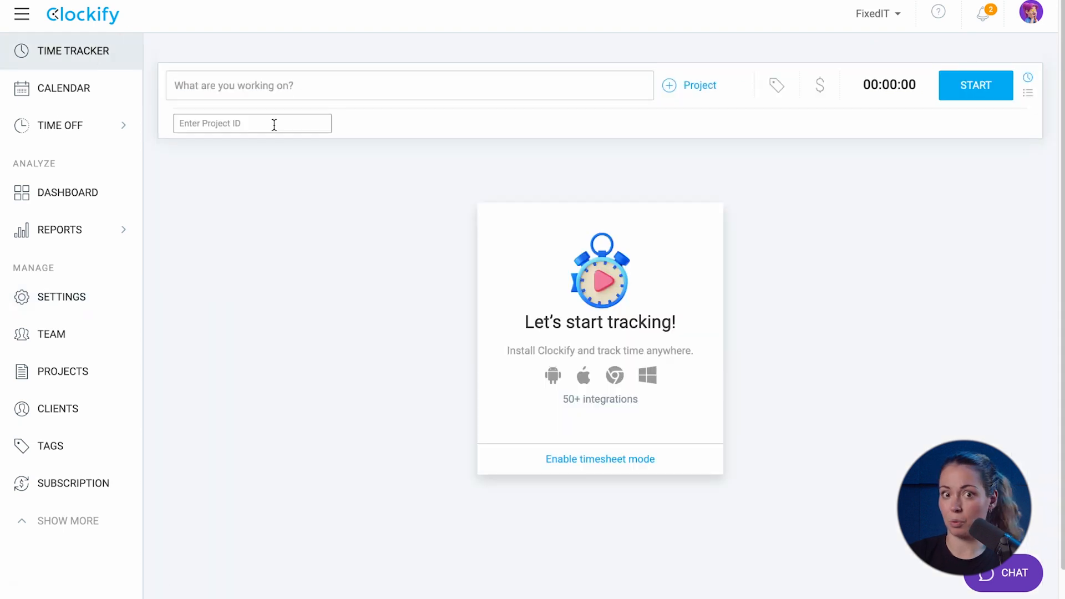
pyautogui.write('218472')
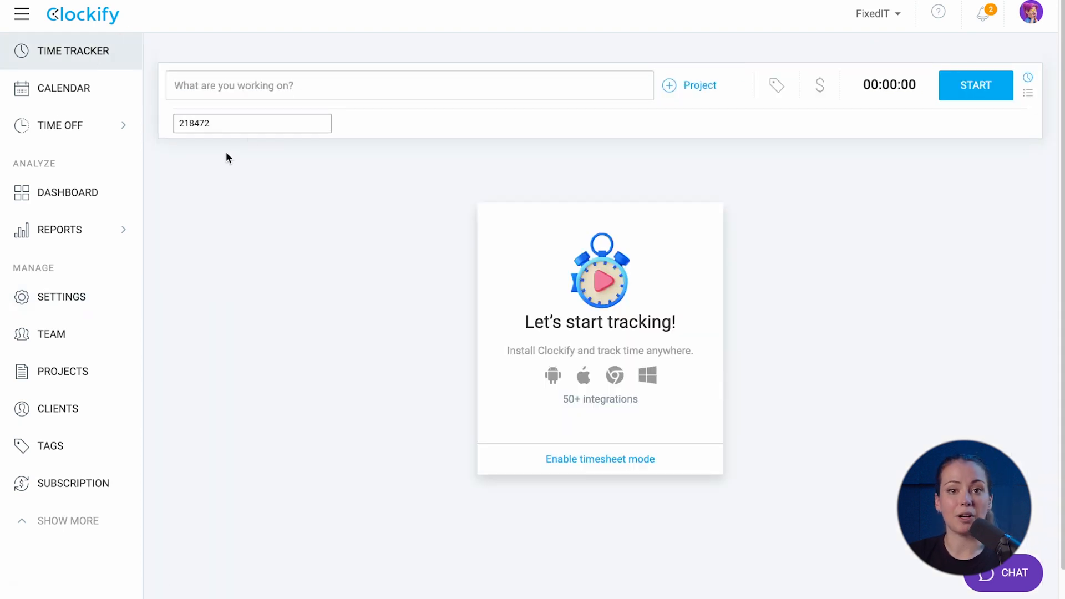
# Set 24612 as the default Project ID for New Strategy Software
pyautogui.click(64, 373)
pyautogui.click(255, 282)
pyautogui.click(589, 175)
pyautogui.scroll(-10, 549, 367)
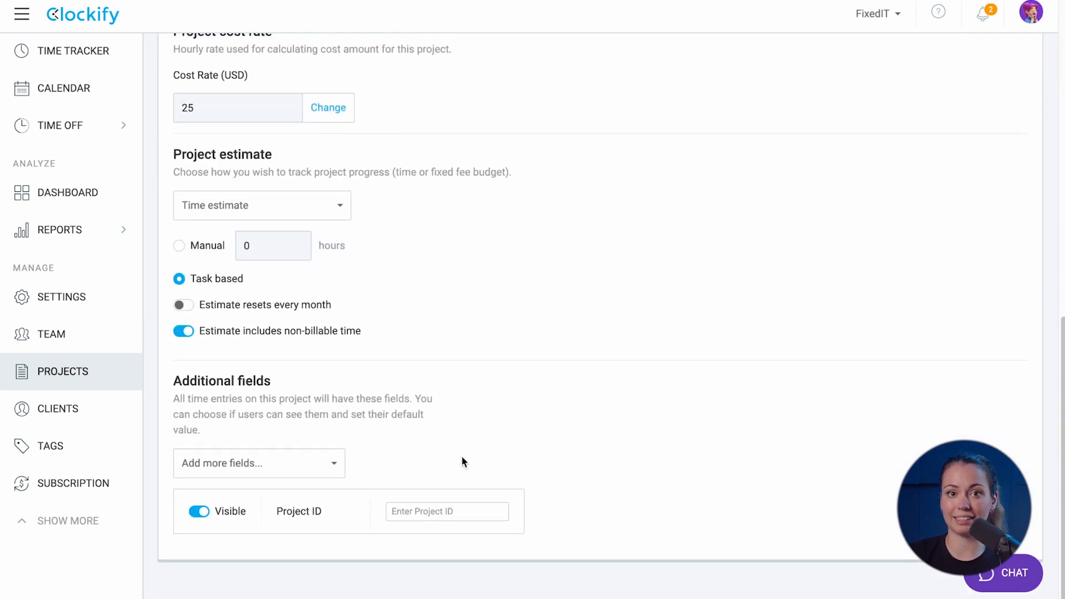
pyautogui.click(435, 511)
pyautogui.write('24612')
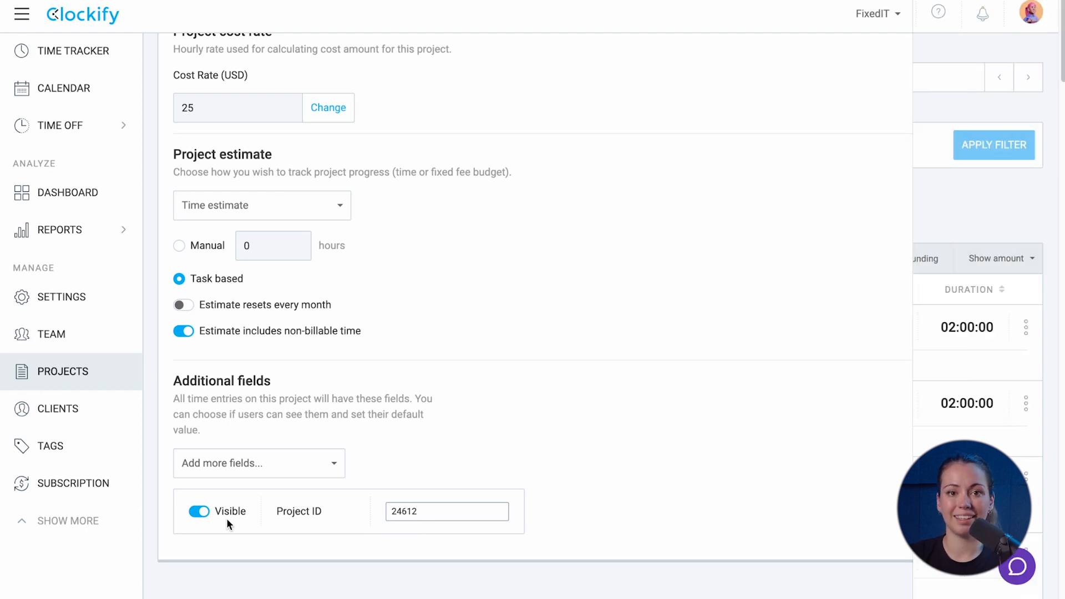
pyautogui.click(730, 258)
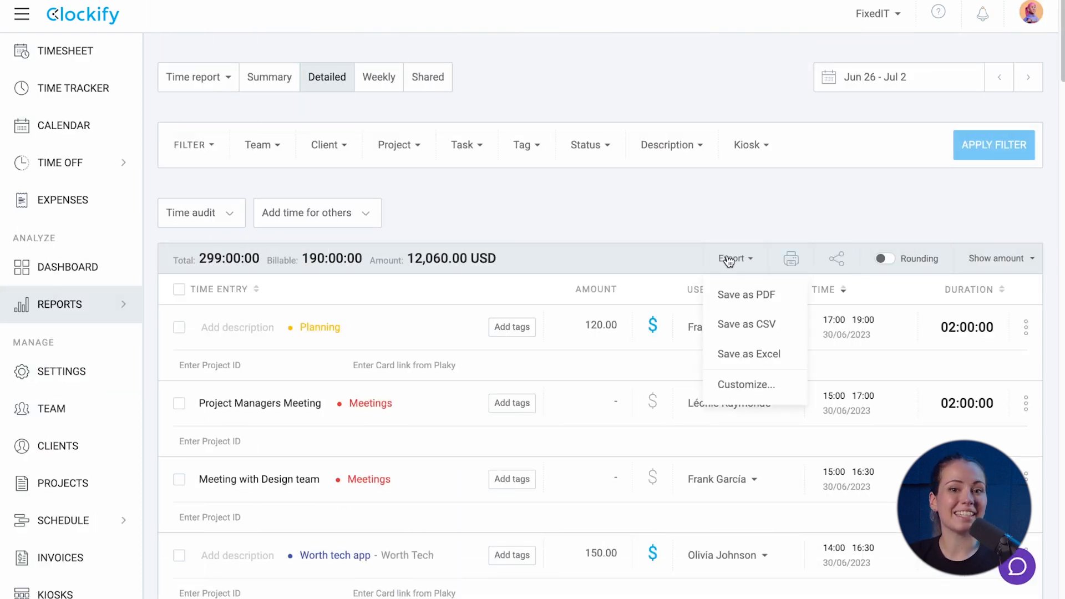
# Keep Project ID ticked in the Detailed report export columns and save the export settings
pyautogui.click(755, 385)
pyautogui.scroll(-3, 543, 456)
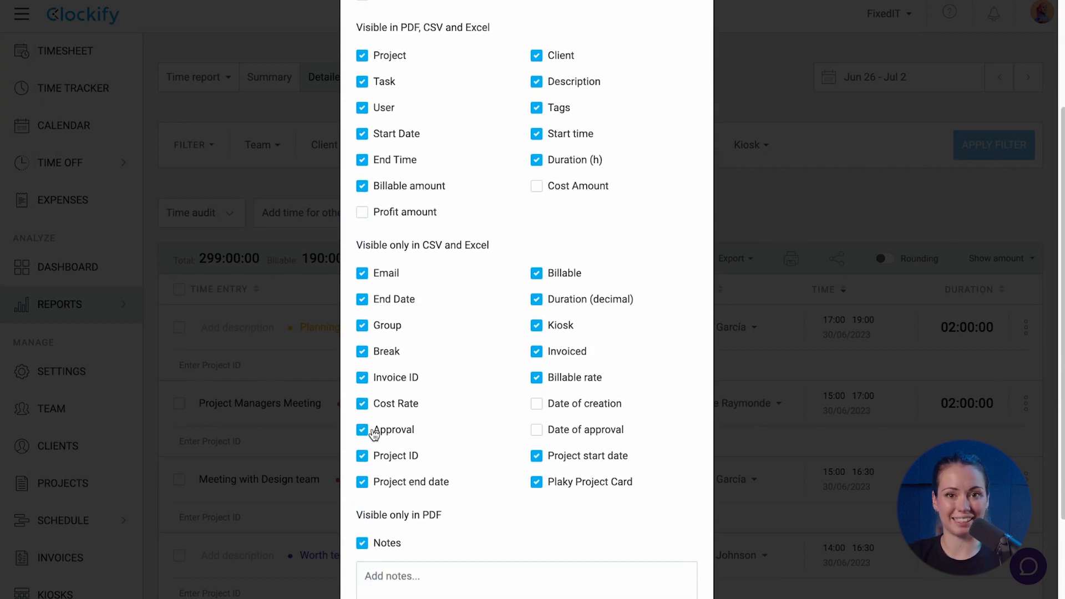
pyautogui.scroll(-2, 348, 440)
pyautogui.click(629, 575)
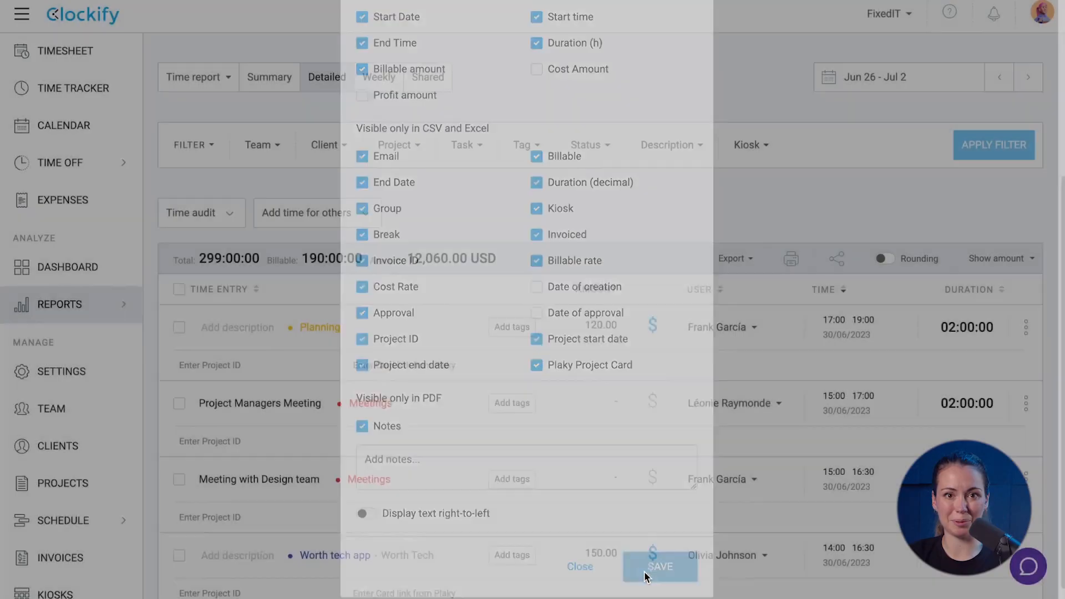
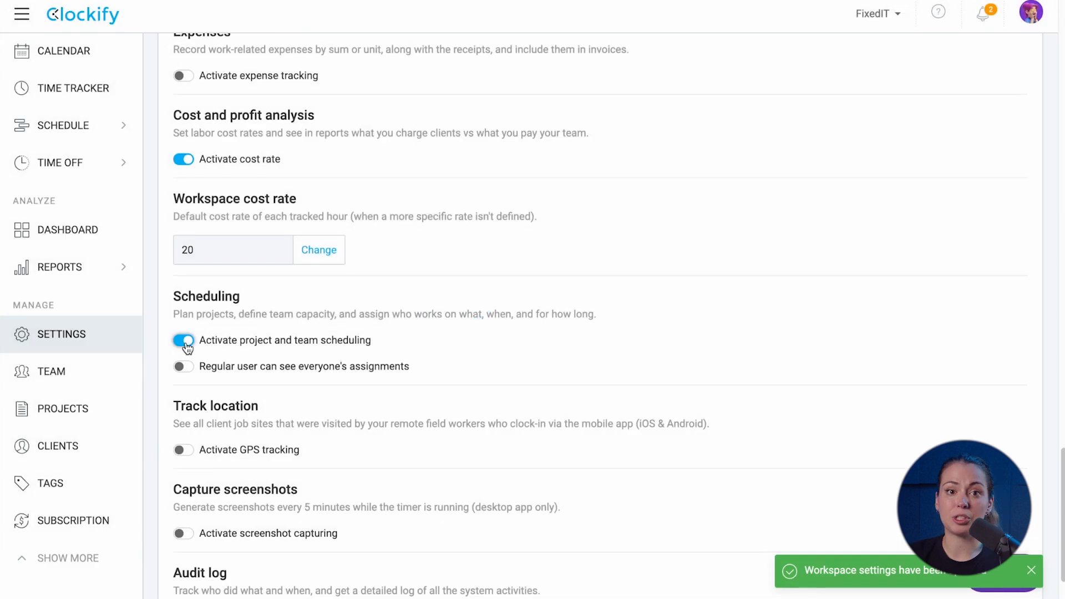
# Let regular users see everyone's assignments and open the Projects schedule
pyautogui.click(184, 368)
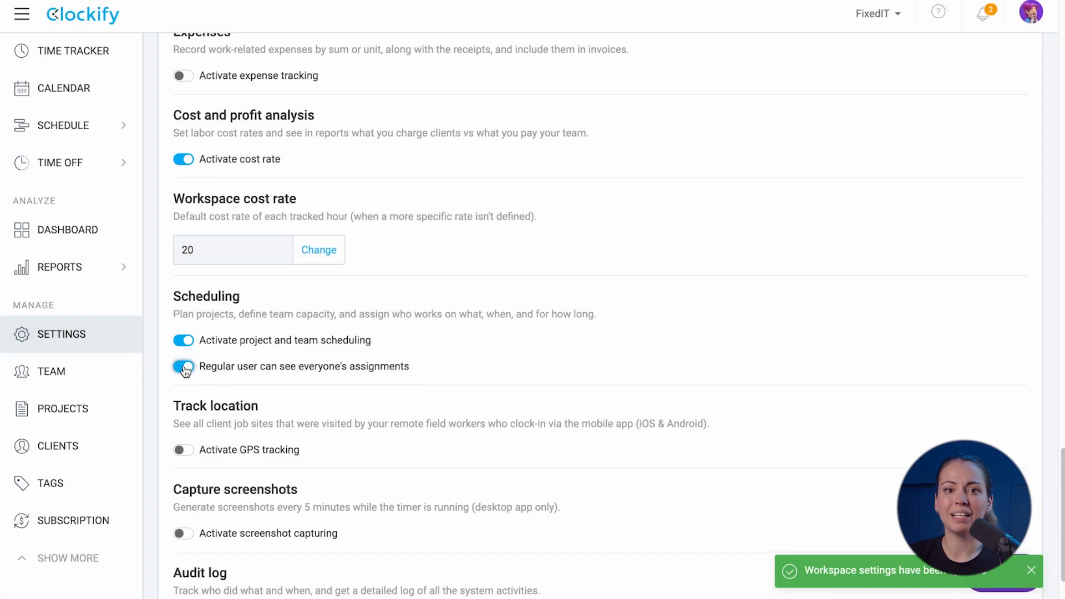
pyautogui.click(105, 133)
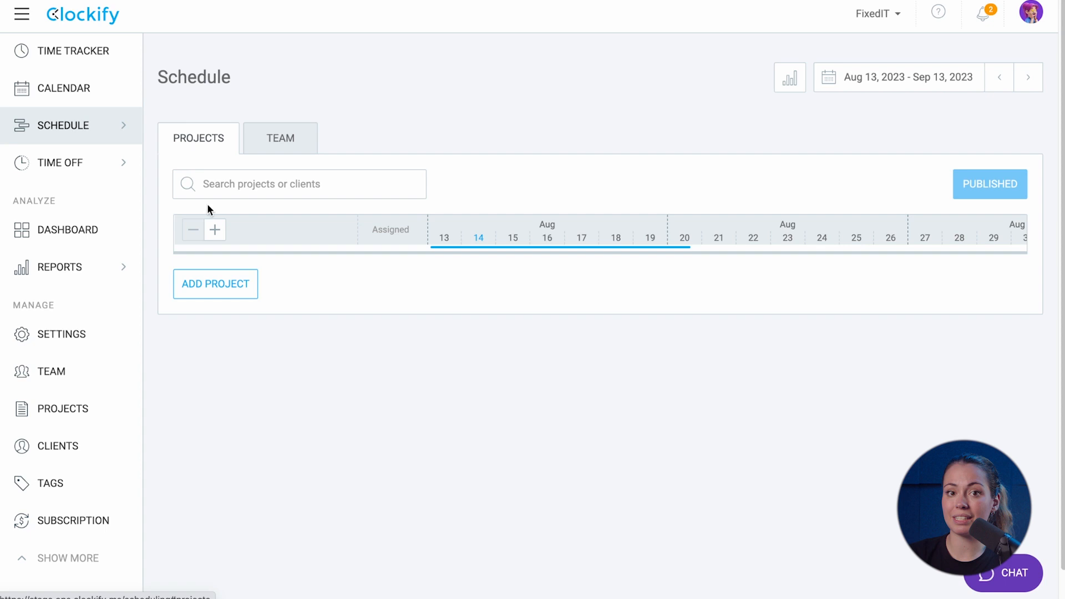
# Add New Strategy Software to the schedule with a 'planning done' milestone on Aug 22
pyautogui.click(207, 280)
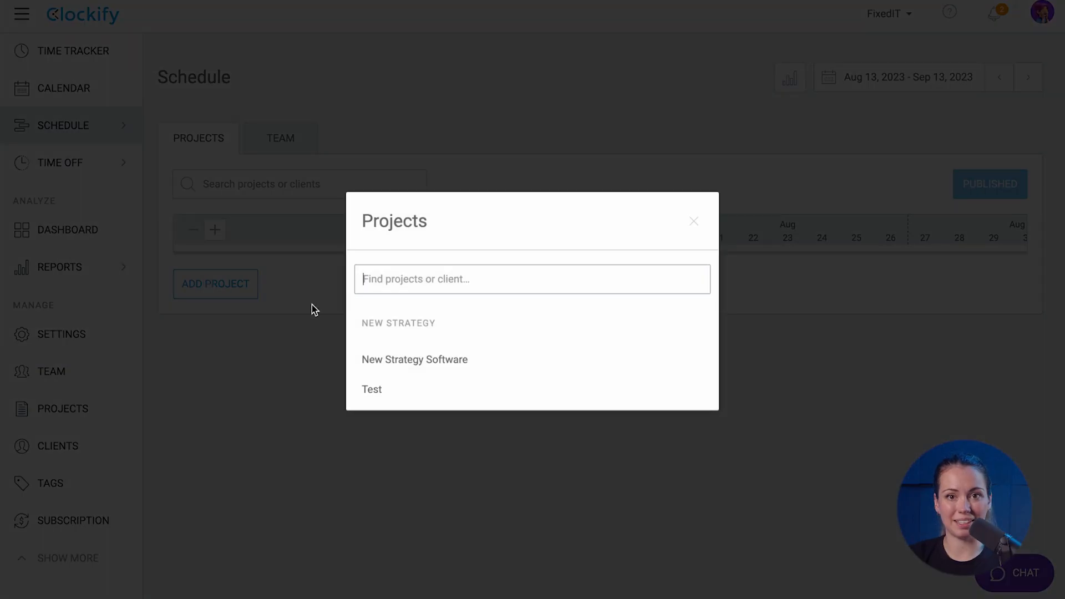
pyautogui.click(387, 359)
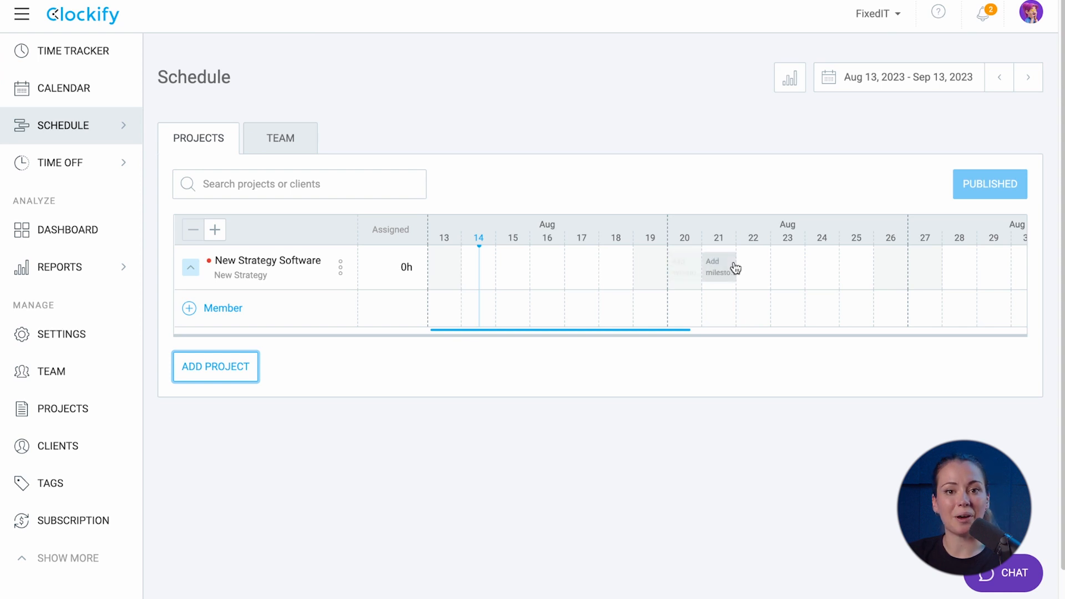
pyautogui.click(753, 263)
pyautogui.click(613, 289)
pyautogui.write('planning ')
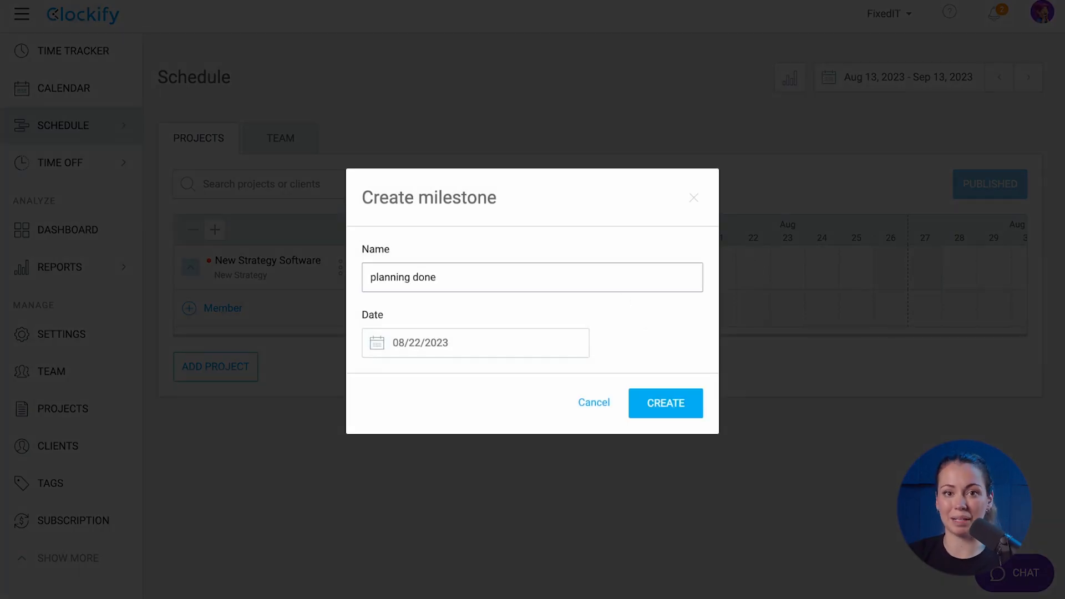
pyautogui.write('done')
pyautogui.click(692, 401)
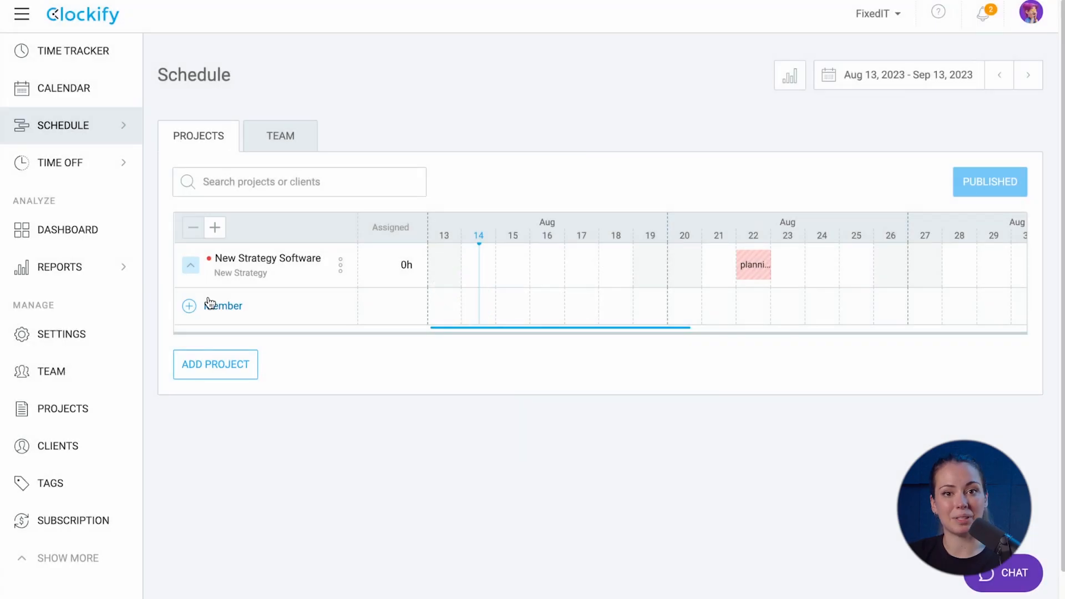
# Assign the first member to the project, repeating weekly for 4 weeks
pyautogui.click(210, 303)
pyautogui.click(367, 246)
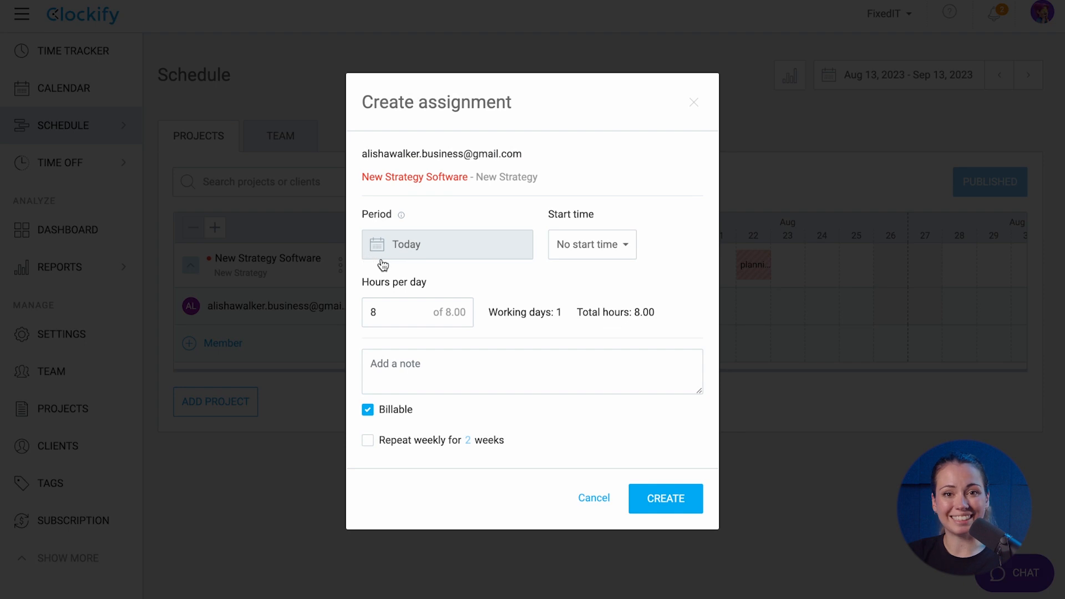
pyautogui.click(368, 440)
pyautogui.click(468, 440)
pyautogui.write('4')
pyautogui.click(665, 498)
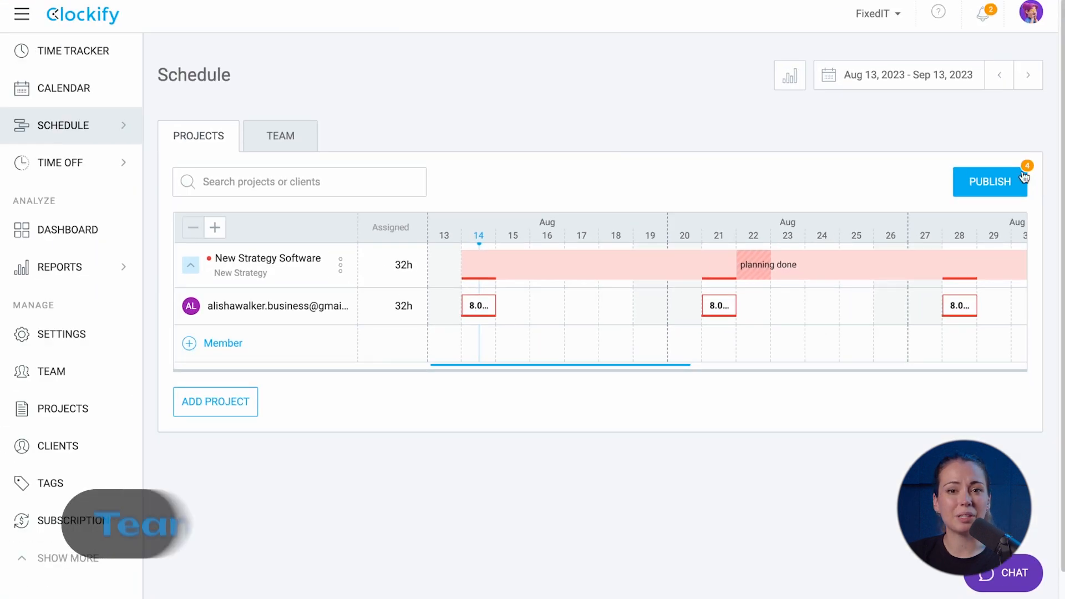
# Log a 0:30 break for Wed Aug 16 and clock in to Office Time on the kiosk
pyautogui.click(292, 143)
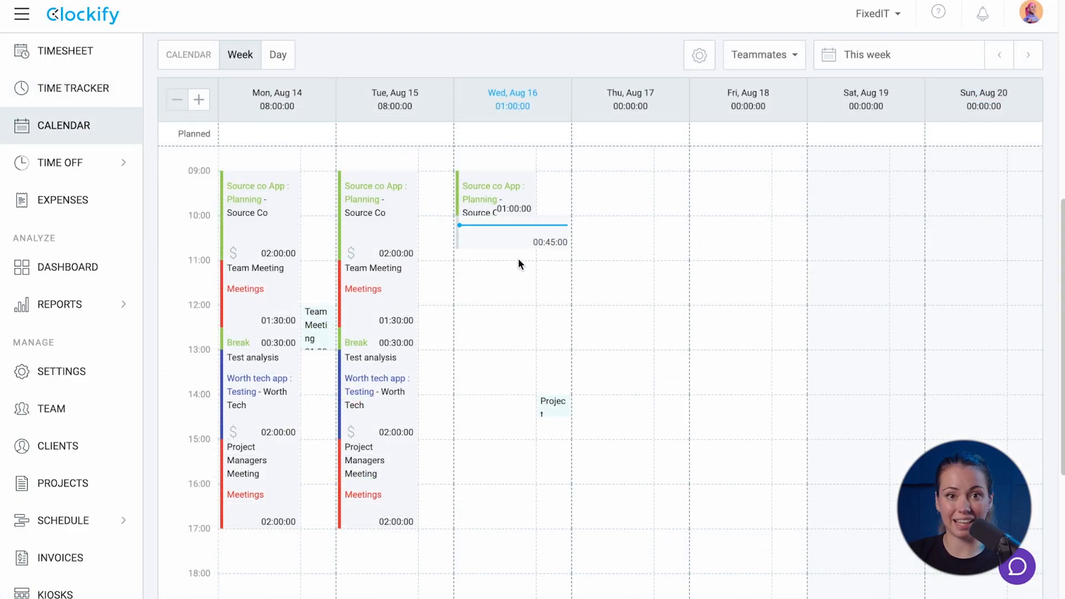
pyautogui.moveTo(518, 258); pyautogui.dragTo(517, 261)
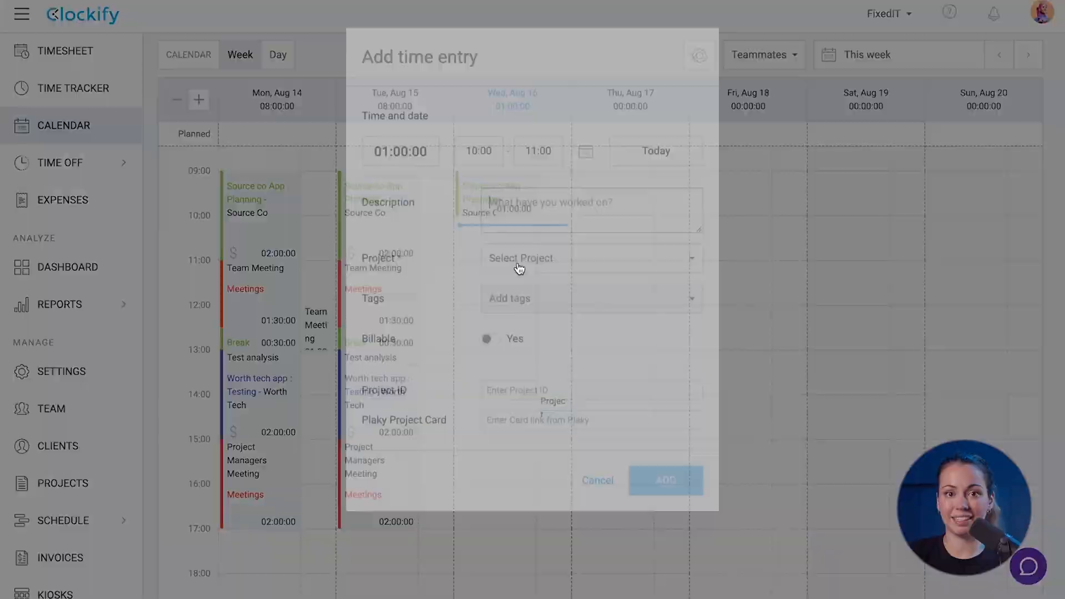
pyautogui.write('0:3')
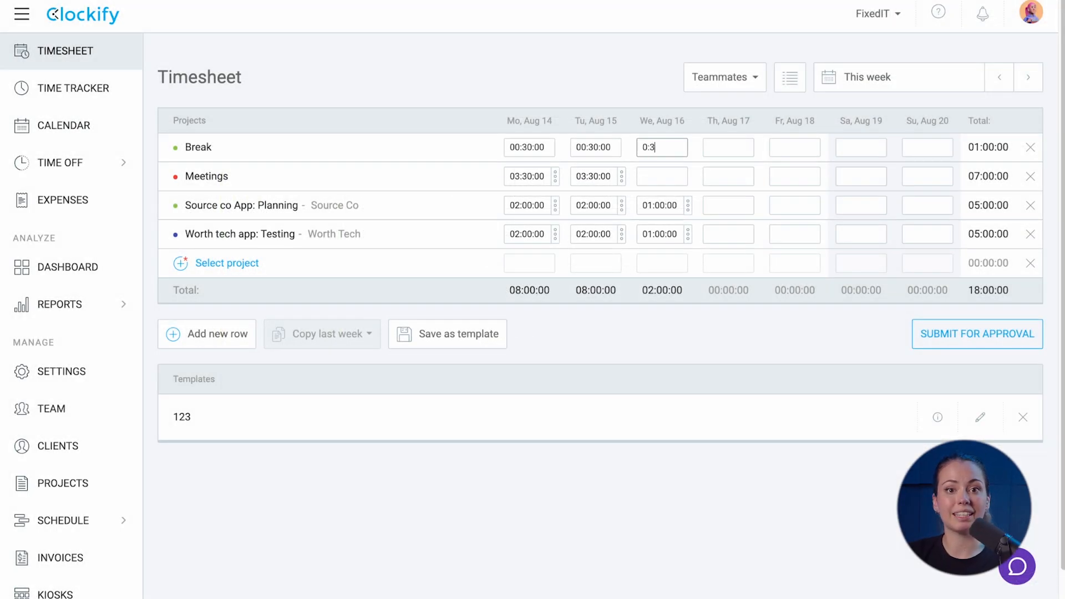
pyautogui.write('0')
pyautogui.press('Return')
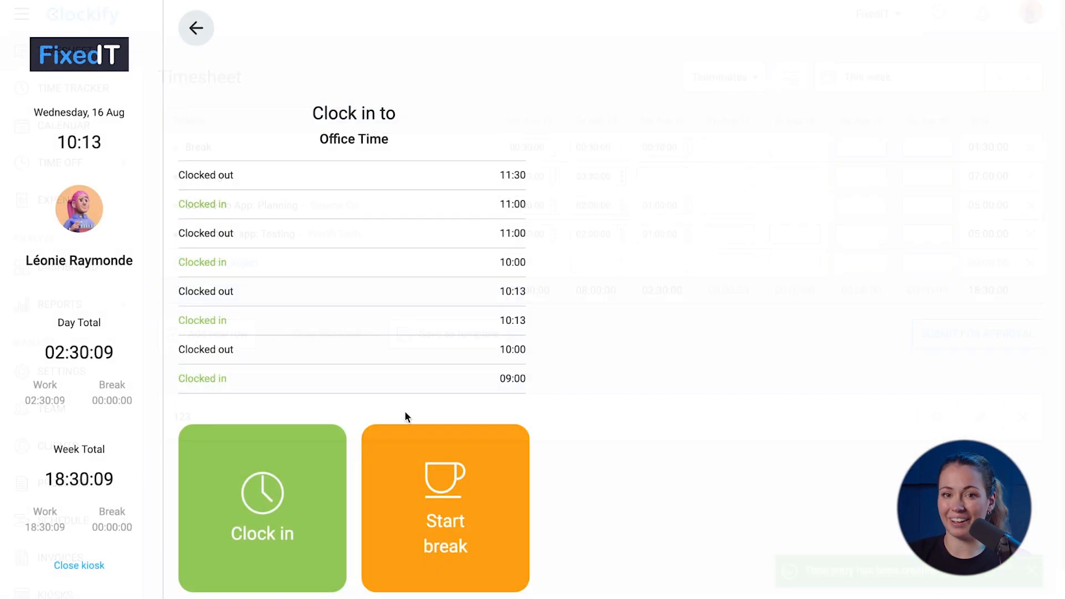
pyautogui.click(276, 506)
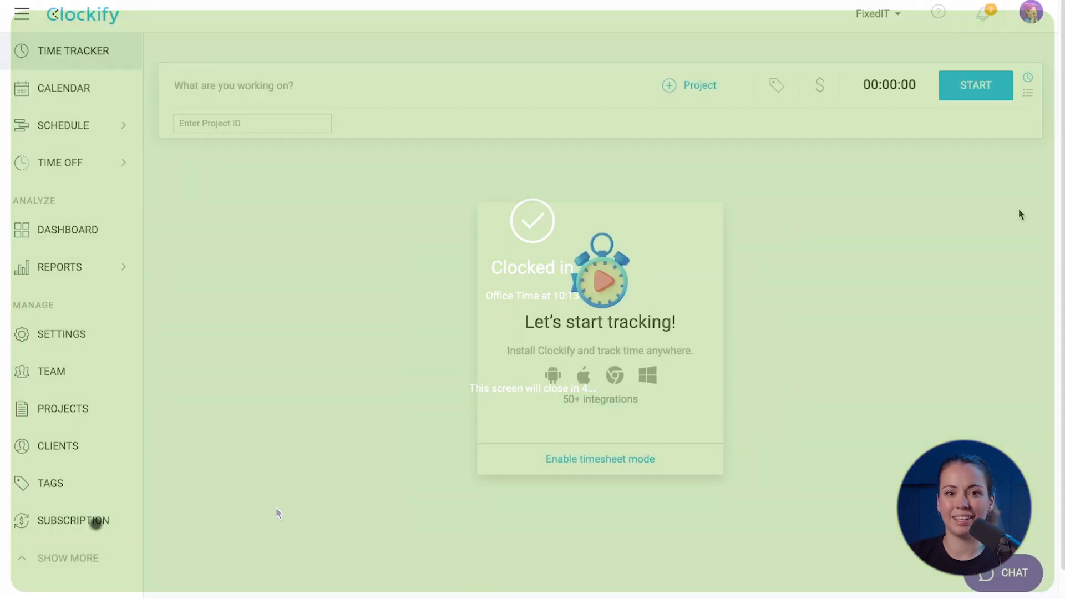
# Describe the entry 'Initial planning w/ client' on New Strategy Software's planning task, project ID 24612a
pyautogui.click(556, 92)
pyautogui.write('Initial planning')
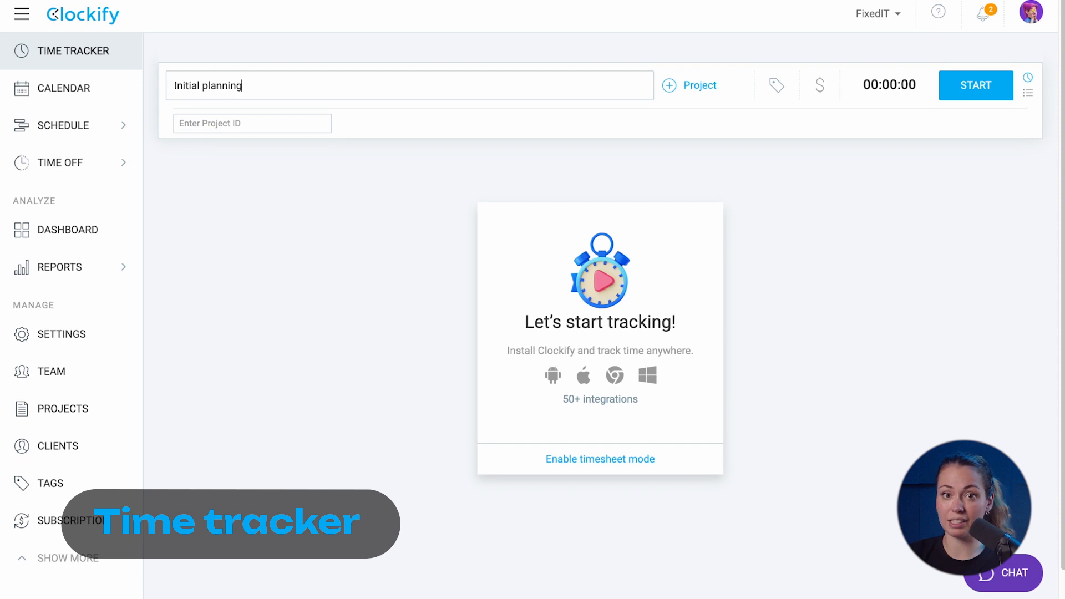
pyautogui.write(' w/ client')
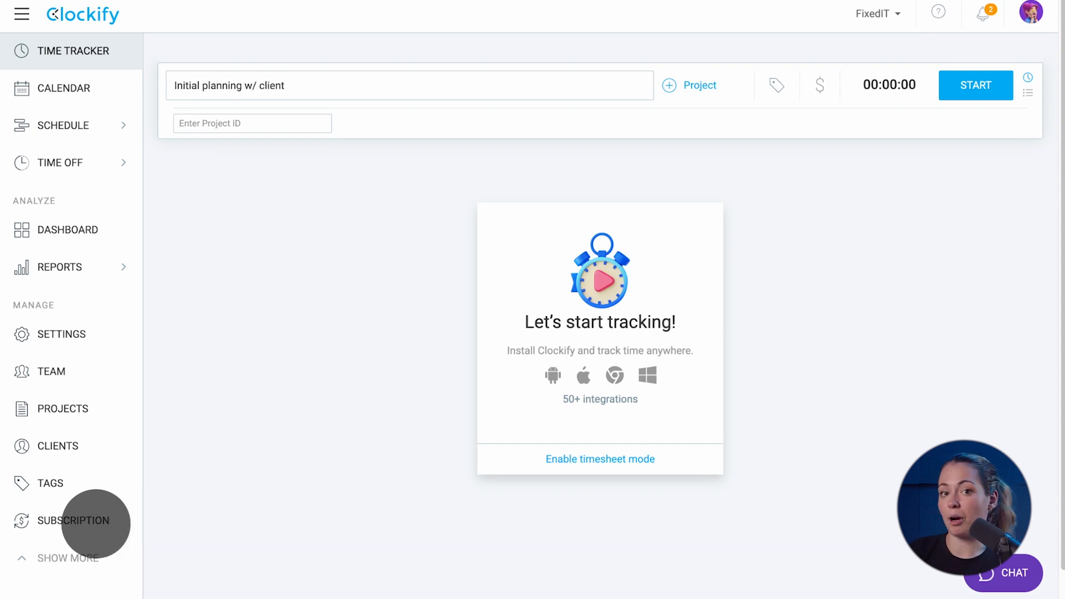
pyautogui.click(698, 85)
pyautogui.click(859, 193)
pyautogui.click(762, 225)
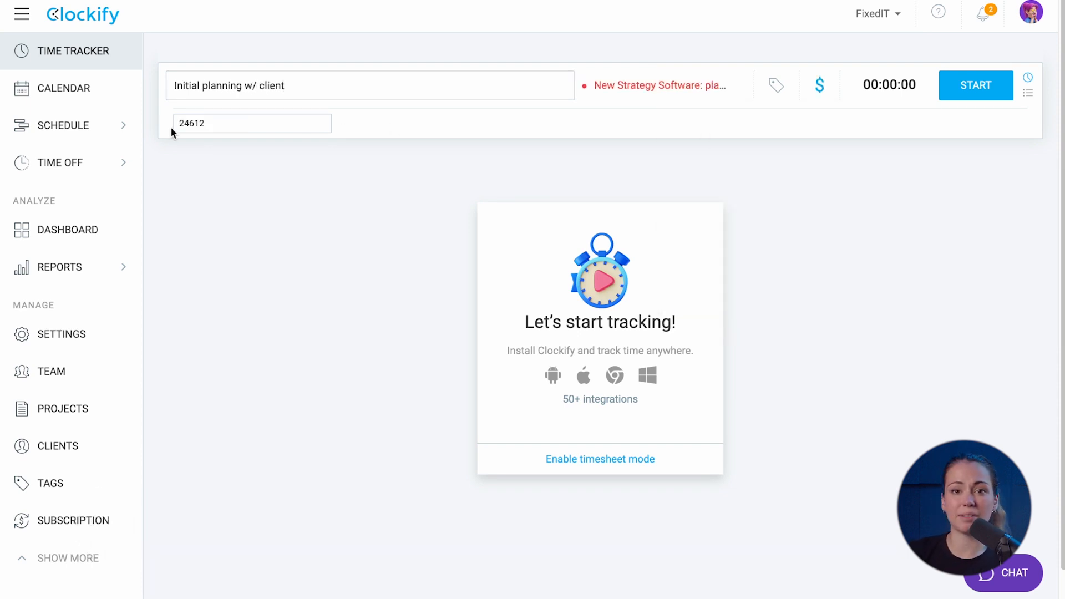
pyautogui.click(238, 151)
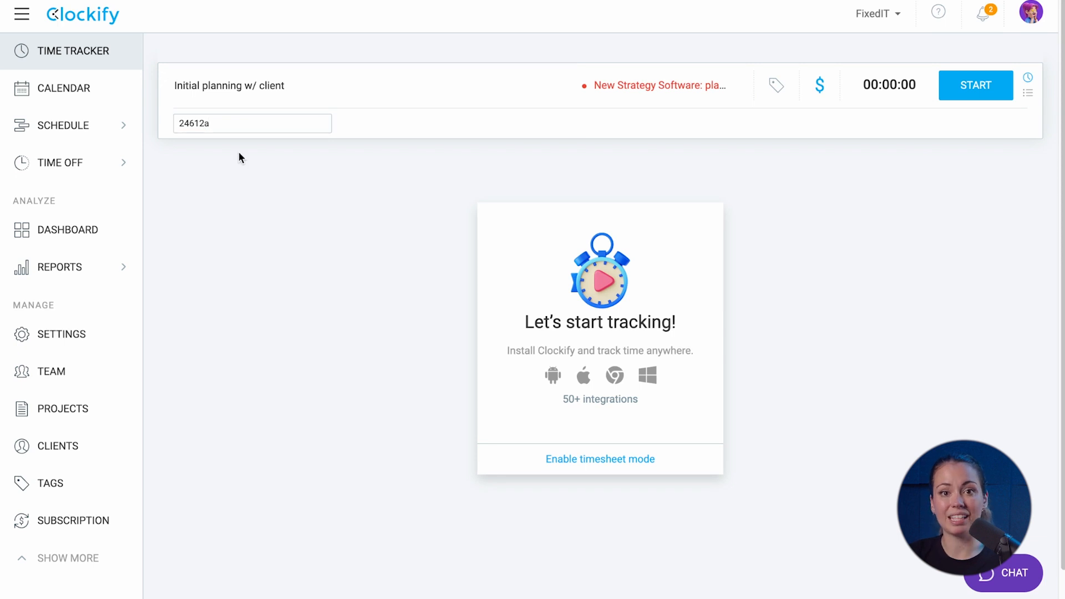
pyautogui.click(776, 89)
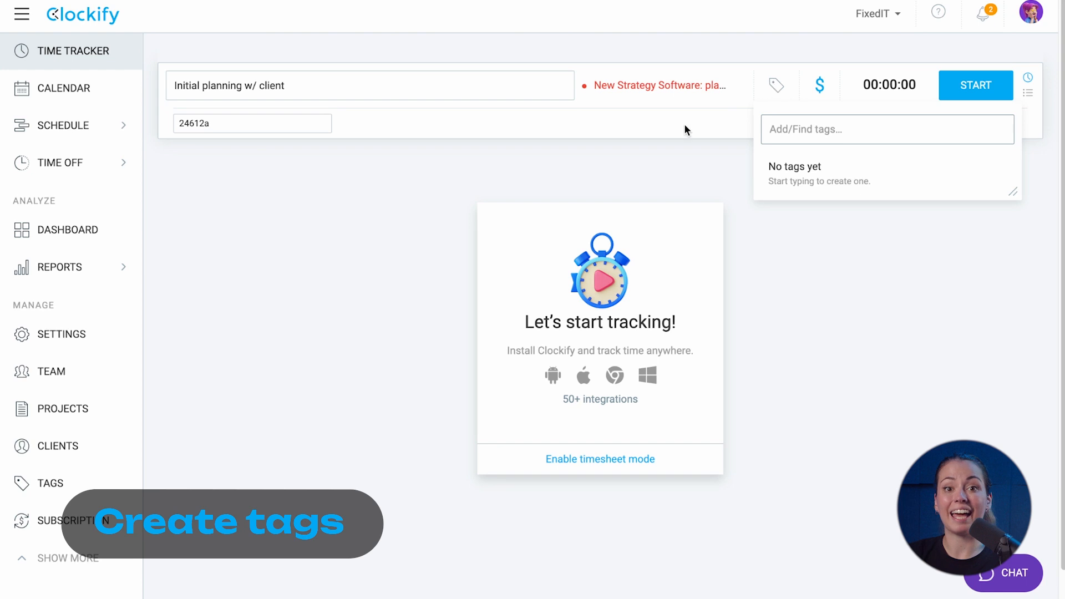
# Create the tags 'meeting' and 'billed'
pyautogui.click(98, 487)
pyautogui.click(883, 139)
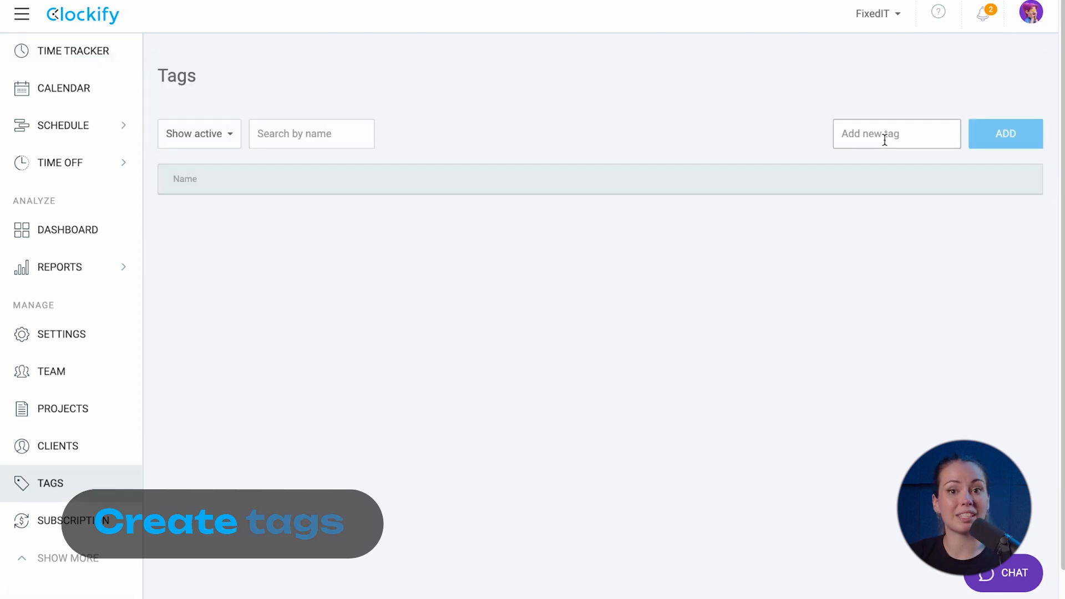
pyautogui.write('meeting')
pyautogui.click(979, 139)
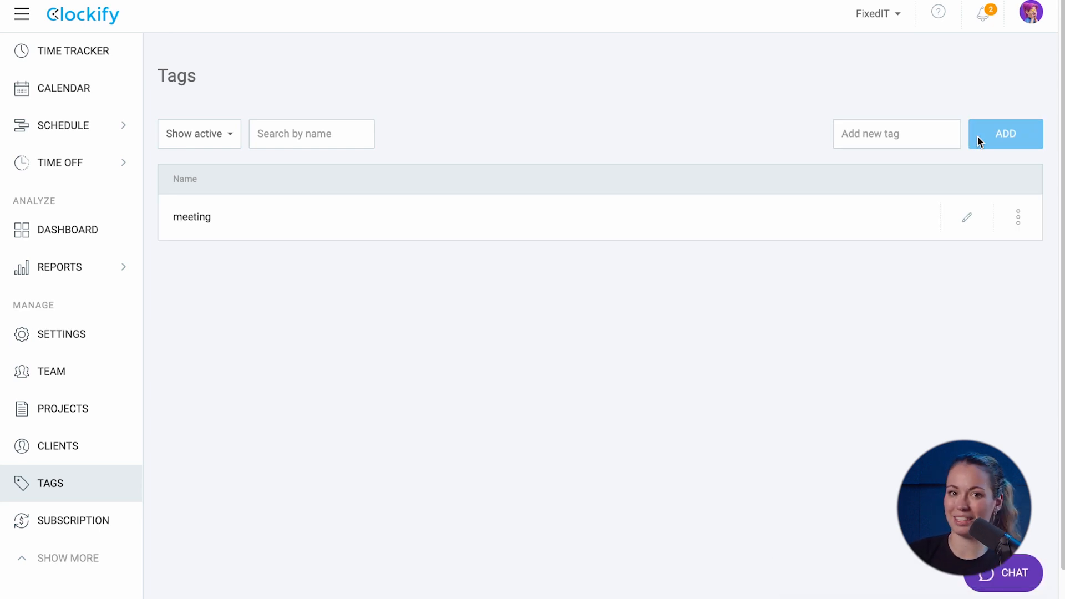
pyautogui.click(888, 133)
pyautogui.write('billed')
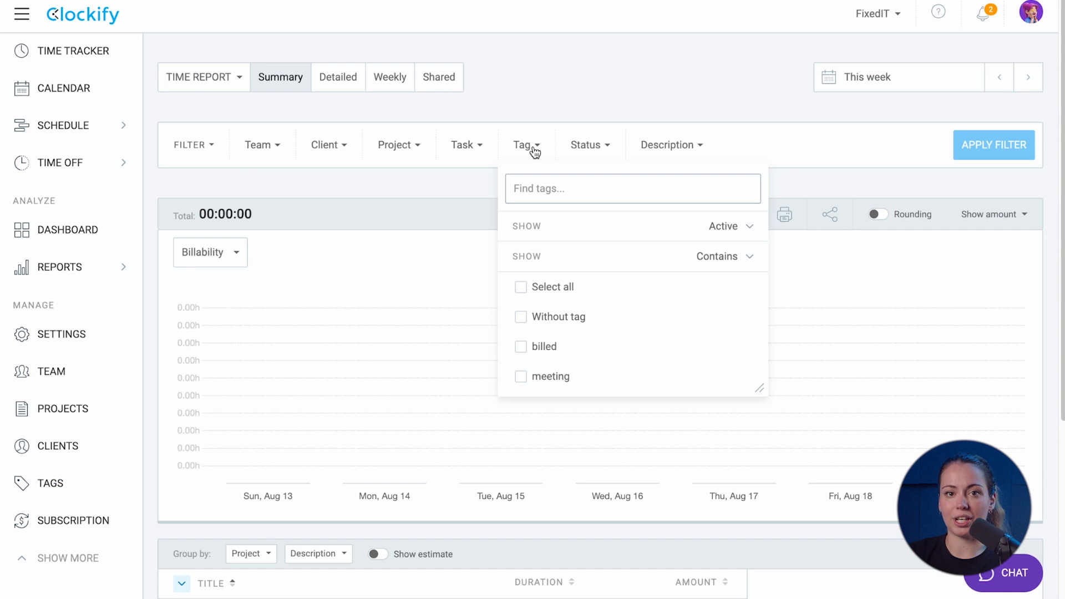
# Set the report tag filter to exclude entries tagged billed
pyautogui.click(721, 258)
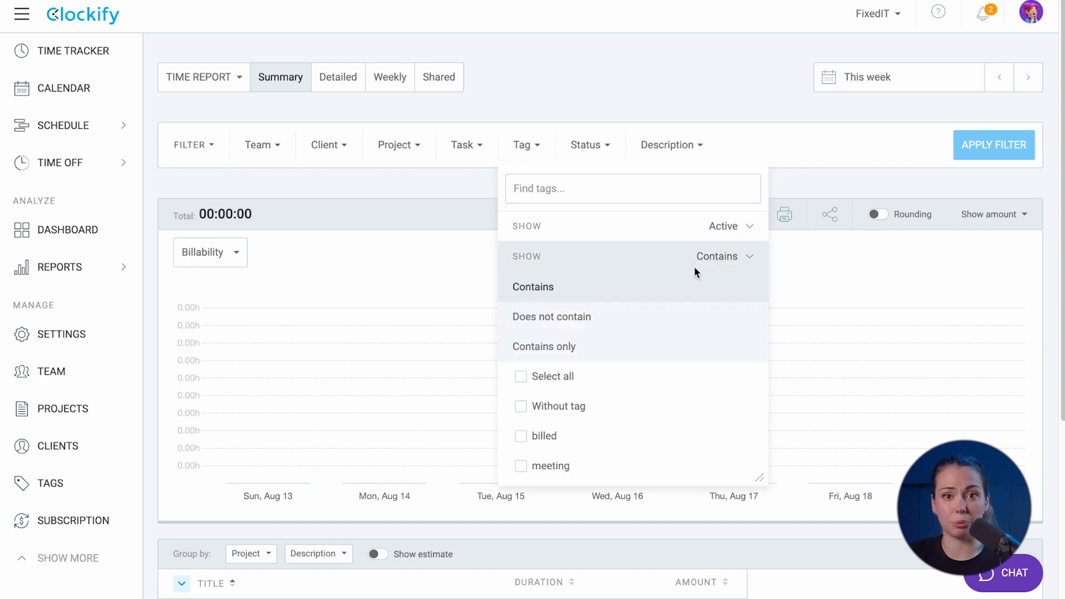
pyautogui.click(622, 315)
pyautogui.click(521, 347)
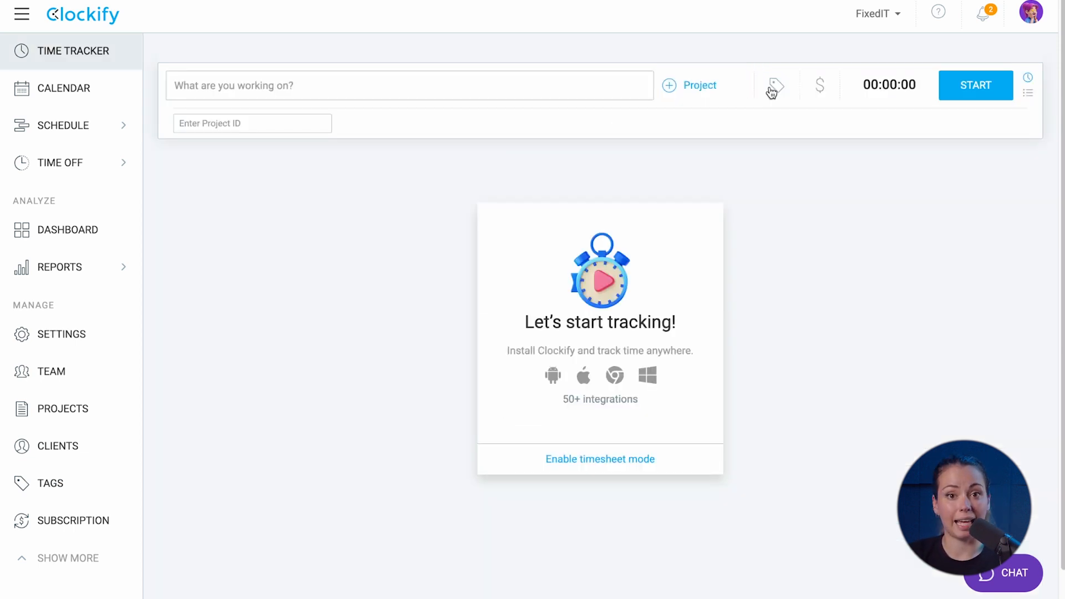
# Create a 'travel' tag and apply it to the time tracker entry
pyautogui.click(775, 86)
pyautogui.write('travel')
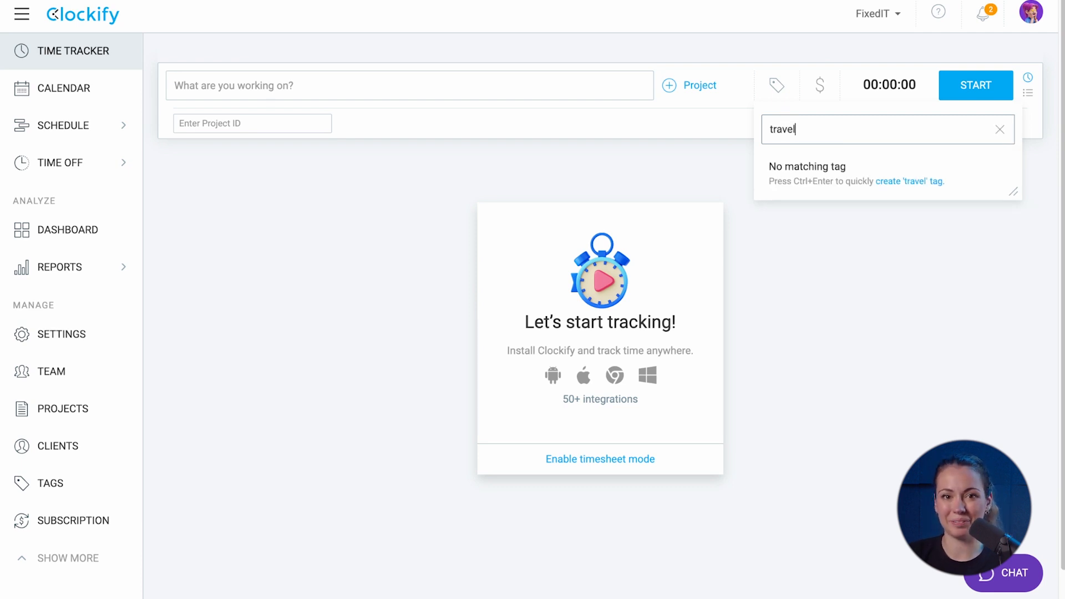
pyautogui.hotkey('ctrl', 'Return')
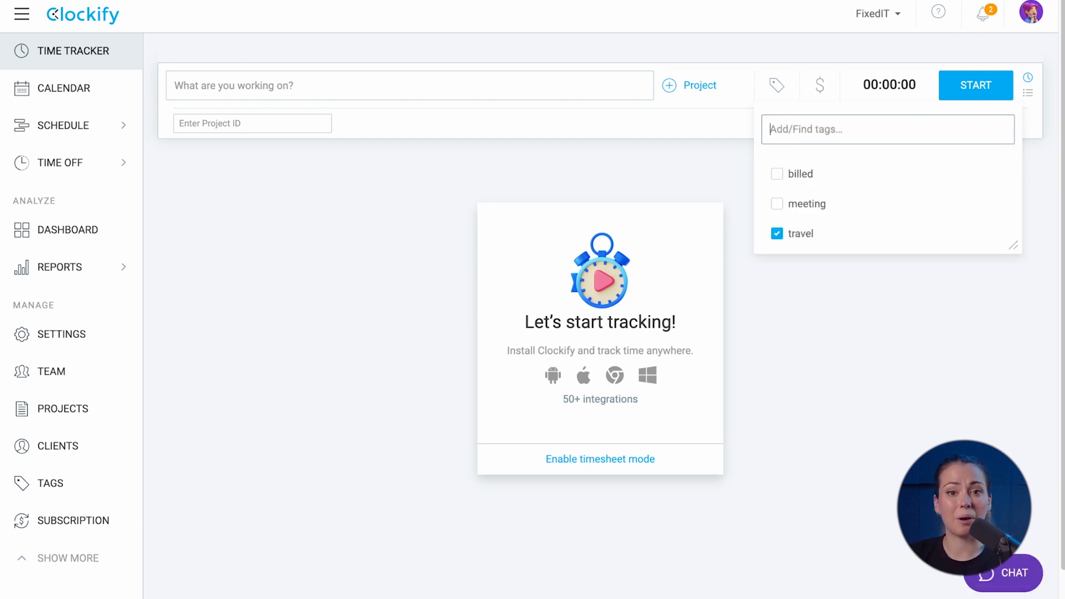
pyautogui.click(77, 346)
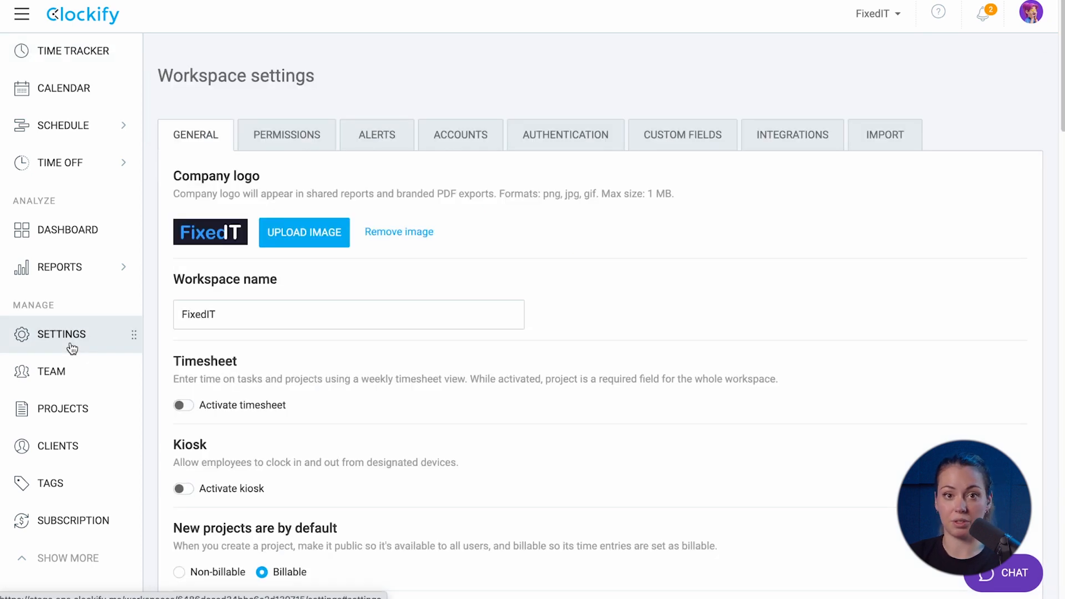
# Require a description and a project ID, besides the project, before time entries can be saved
pyautogui.scroll(-15, 274, 355)
pyautogui.scroll(-5, 274, 355)
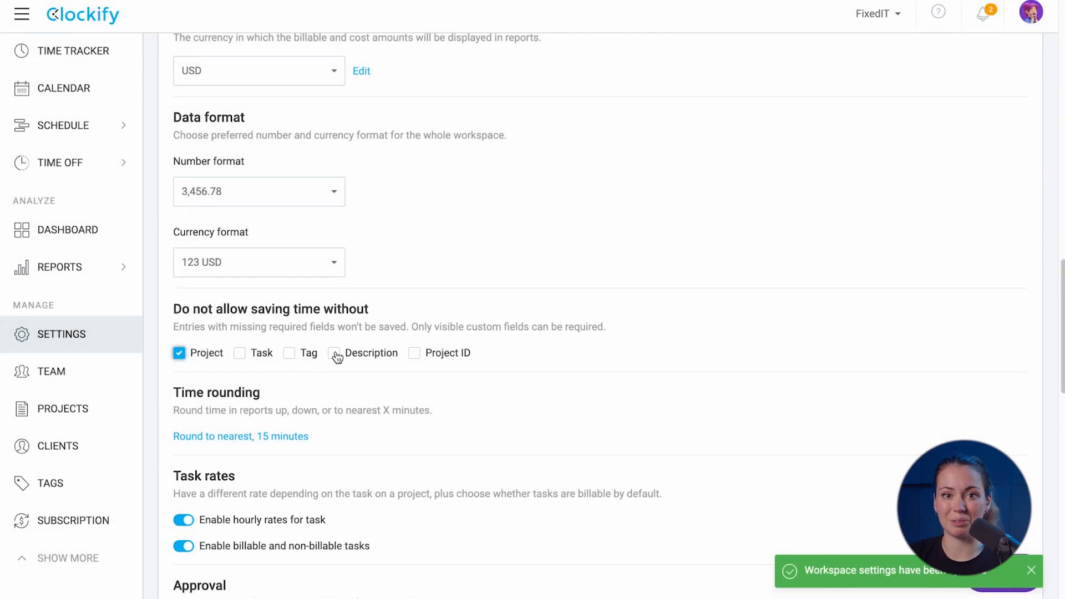
pyautogui.click(335, 354)
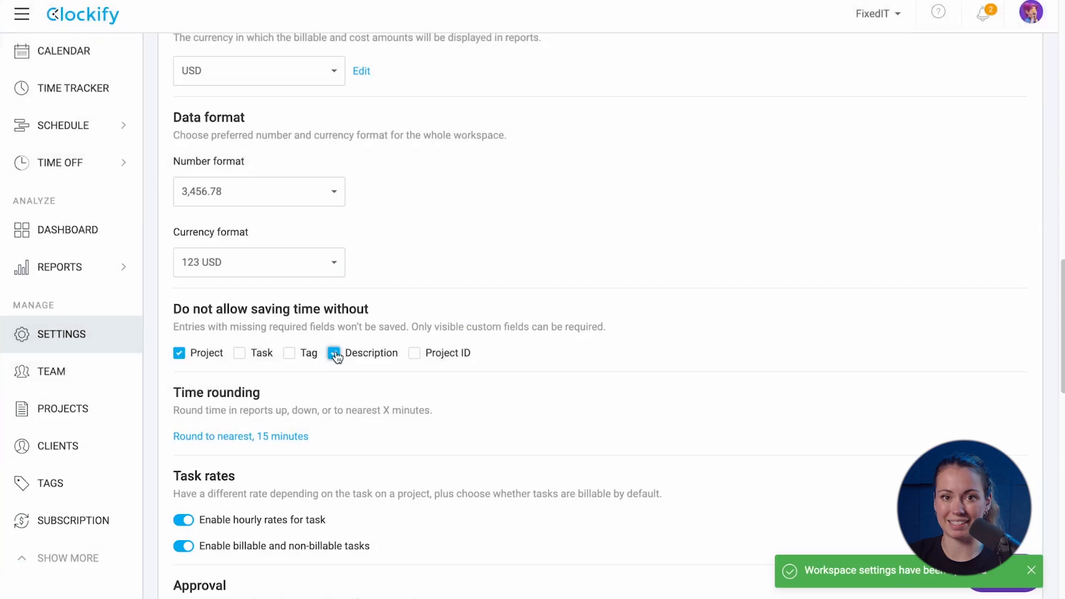
pyautogui.click(416, 353)
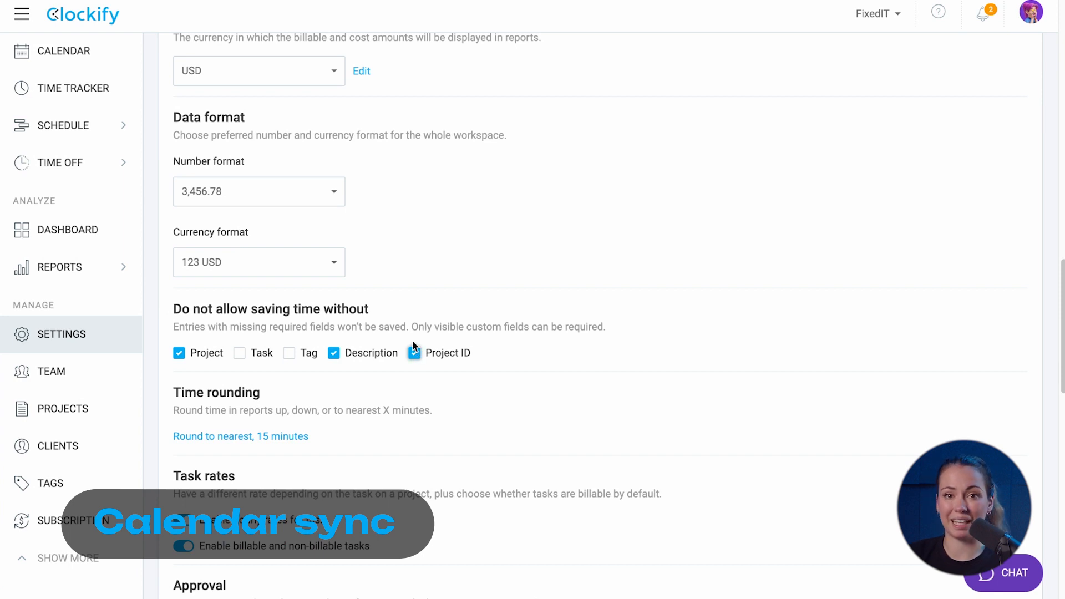
# Connect a Google account's calendar to Clockify from the calendar settings
pyautogui.click(83, 52)
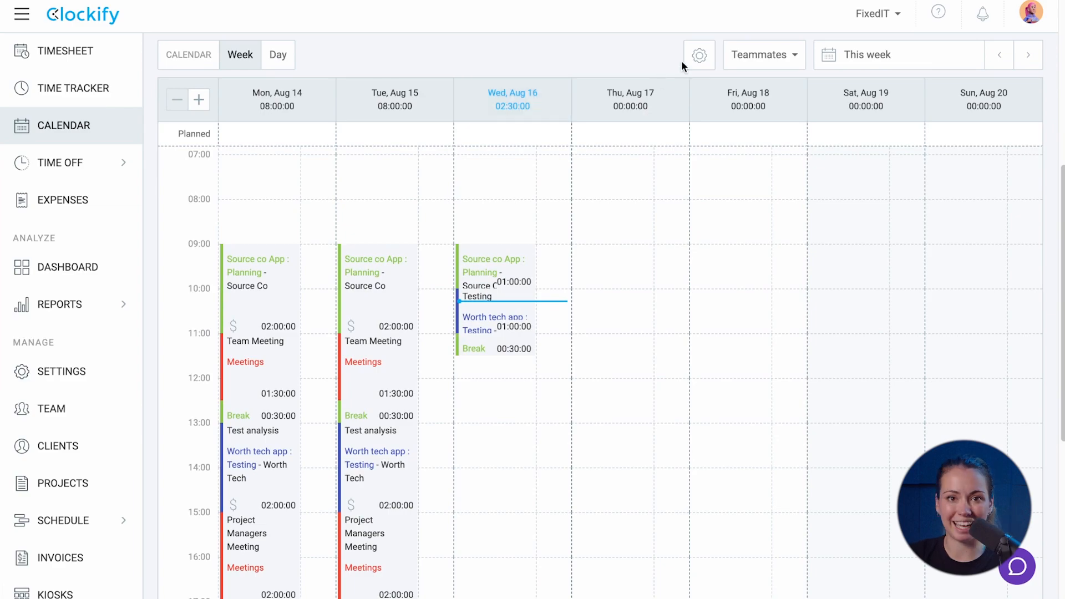
pyautogui.click(699, 56)
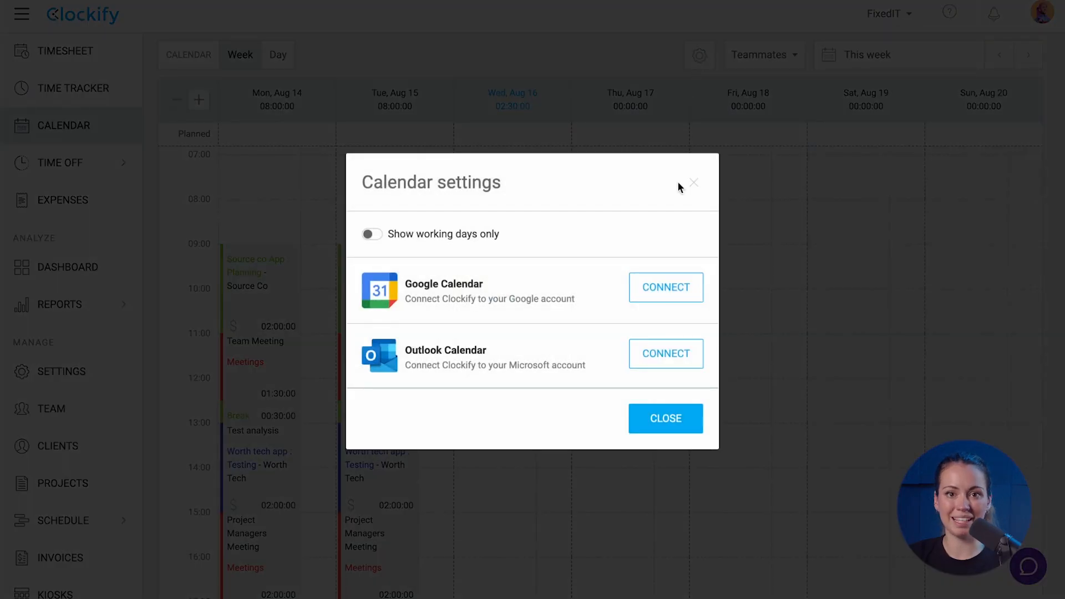
pyautogui.click(662, 287)
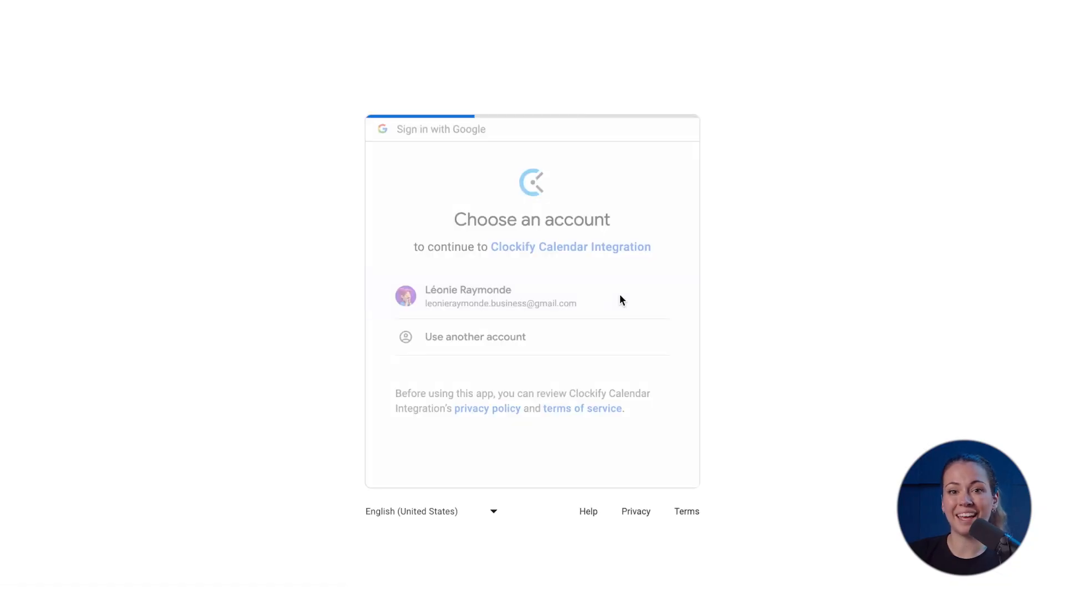
pyautogui.click(621, 296)
pyautogui.click(572, 527)
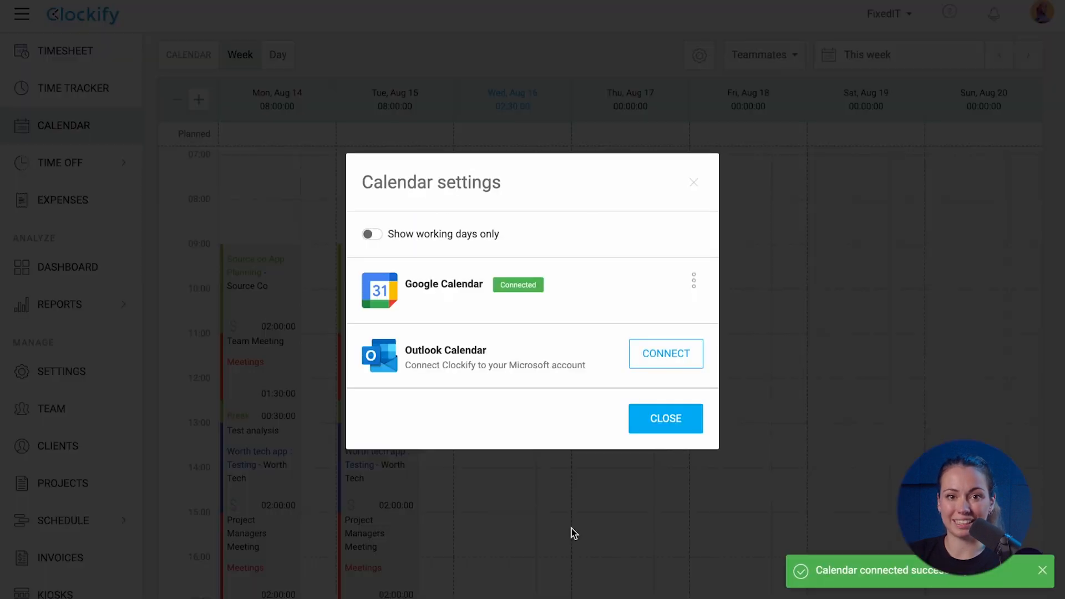
pyautogui.click(571, 528)
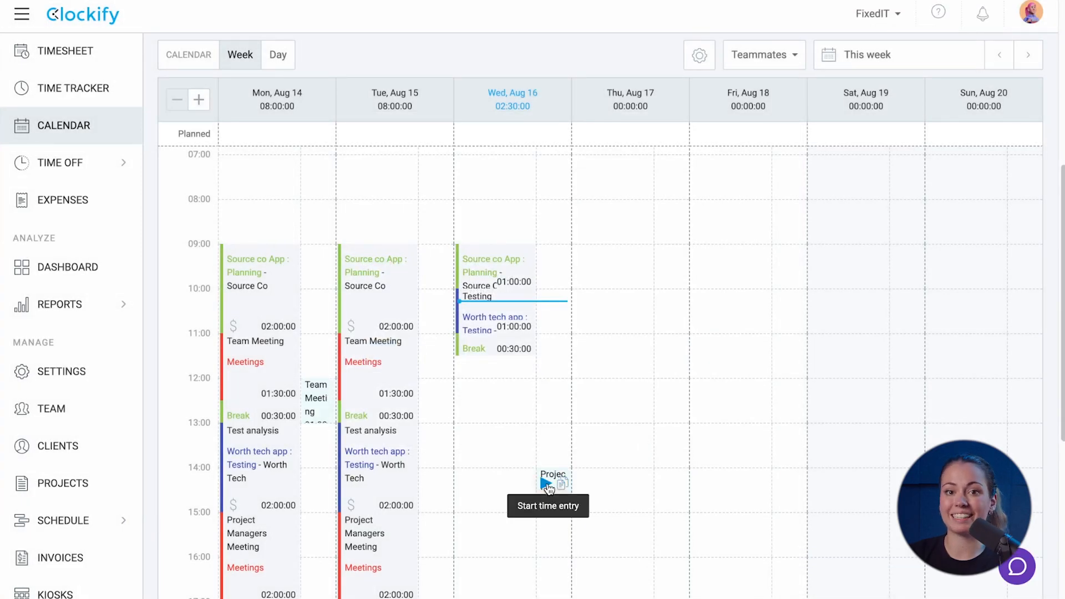
# Save the imported Project Managers Meeting as a 14:00–14:30 entry under Meetings
pyautogui.click(548, 486)
pyautogui.click(562, 484)
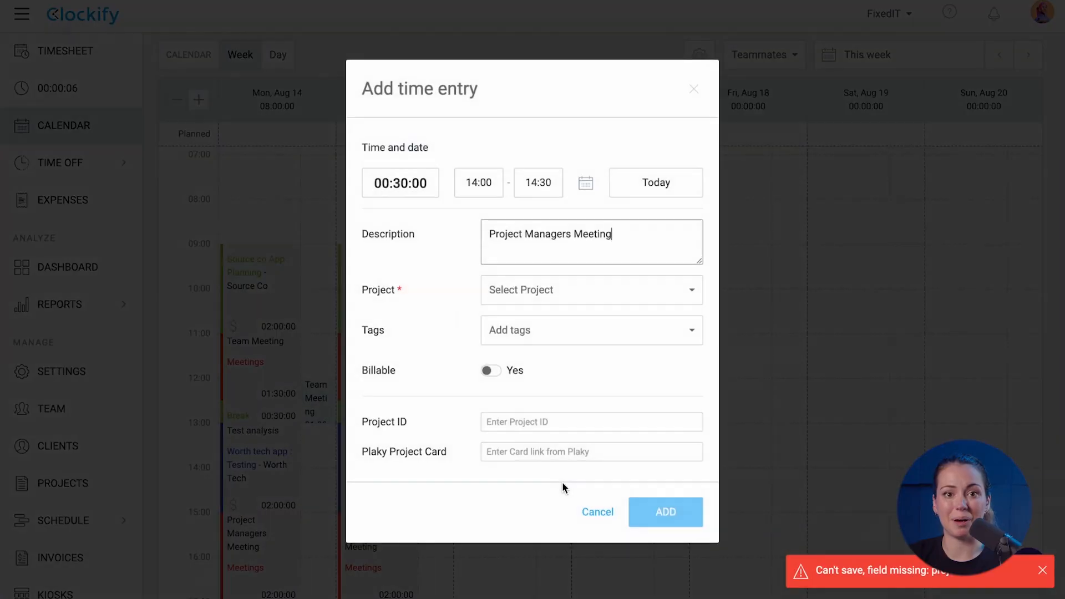
pyautogui.click(611, 294)
pyautogui.scroll(-5, 561, 468)
pyautogui.click(555, 542)
pyautogui.click(653, 505)
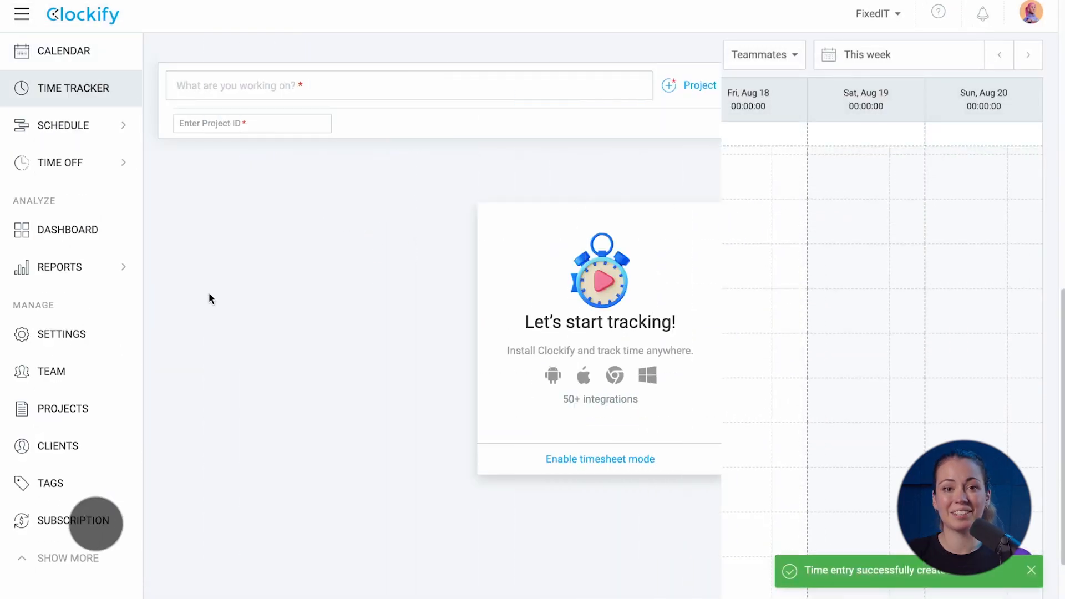
pyautogui.click(100, 337)
# Turn on expense tracking for the FixedIT workspace
pyautogui.scroll(-20, 274, 347)
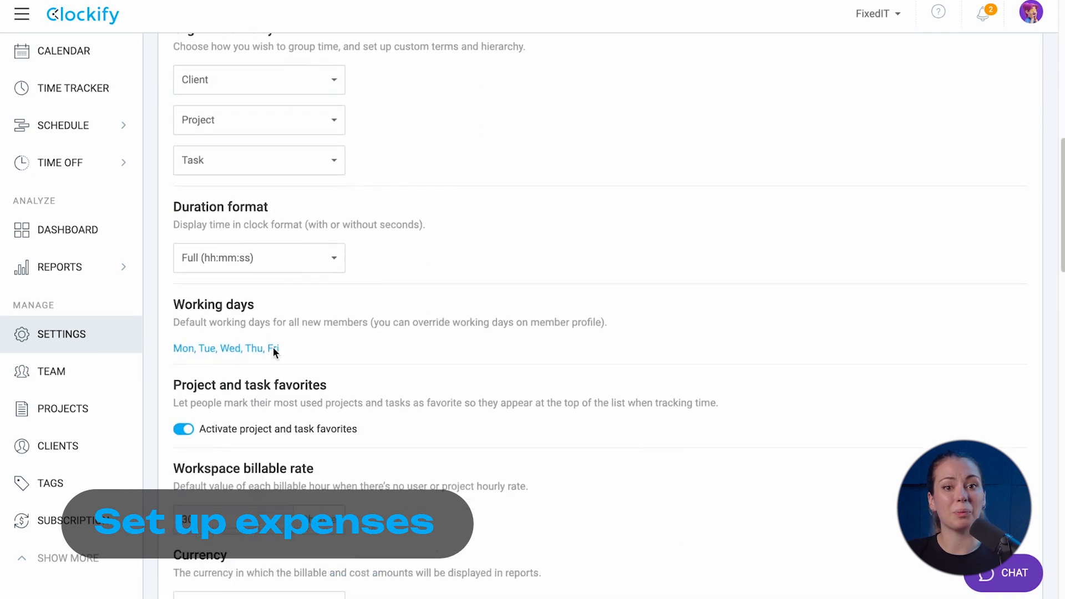
pyautogui.scroll(-10, 273, 348)
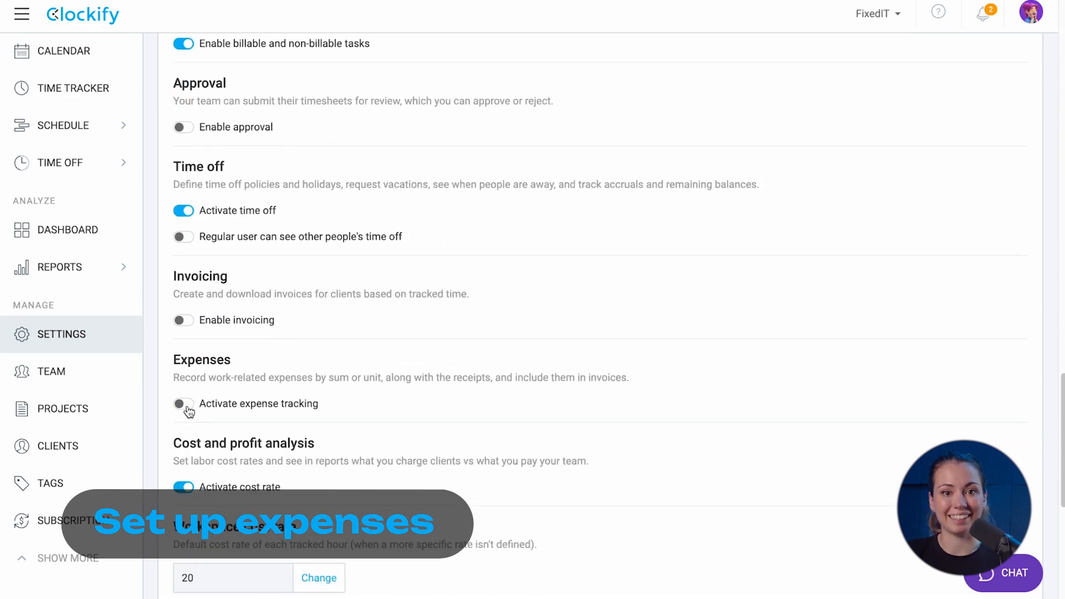
pyautogui.click(184, 404)
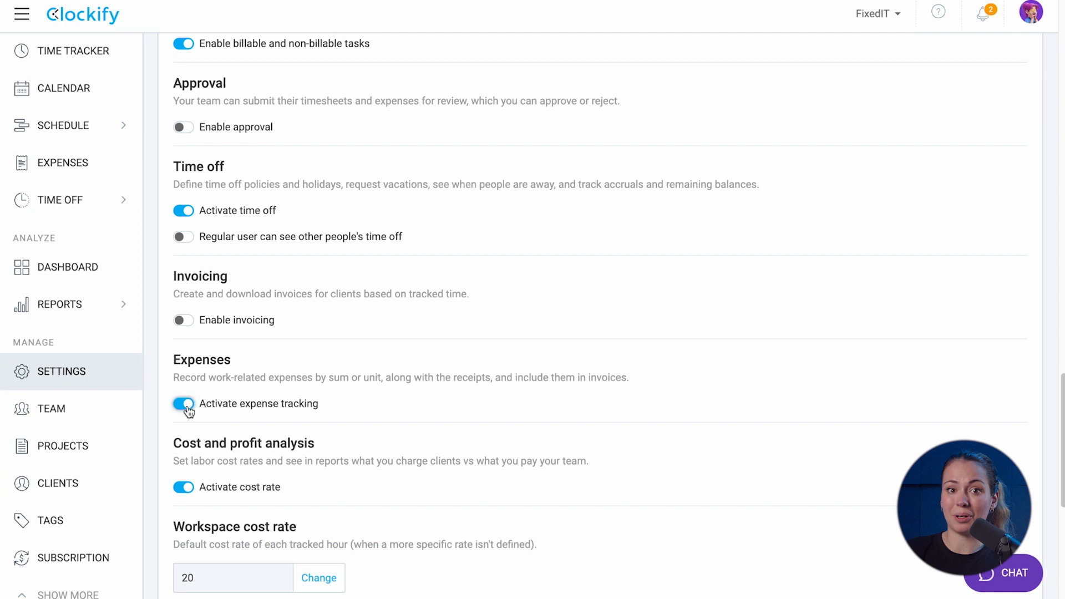
# Review the expense categories, viewing Day rate at 100.00 USD per day without changes
pyautogui.click(33, 165)
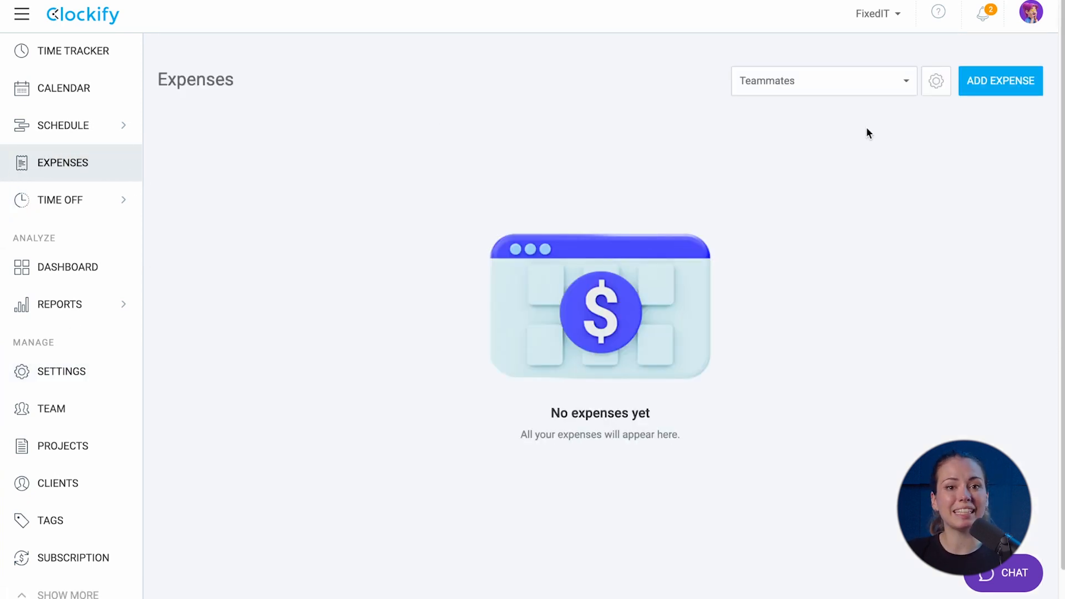
pyautogui.click(937, 82)
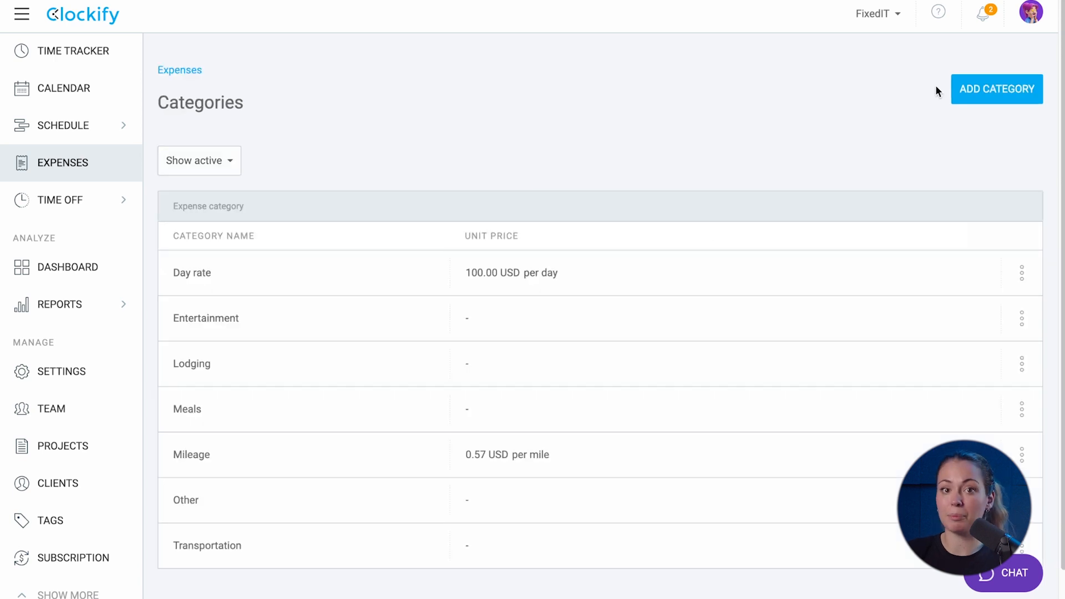
pyautogui.click(1021, 275)
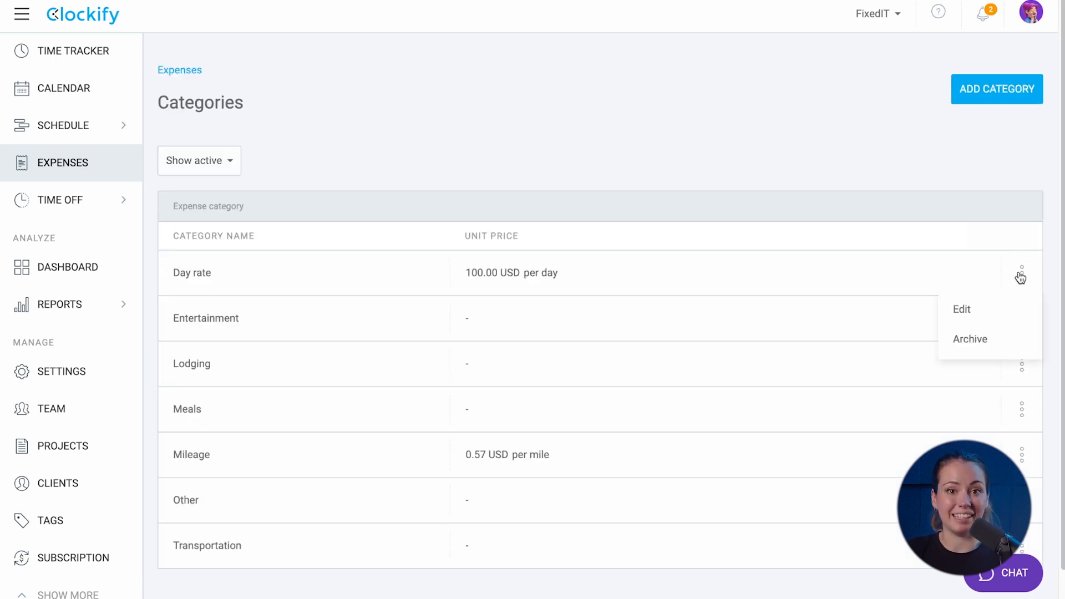
pyautogui.click(989, 311)
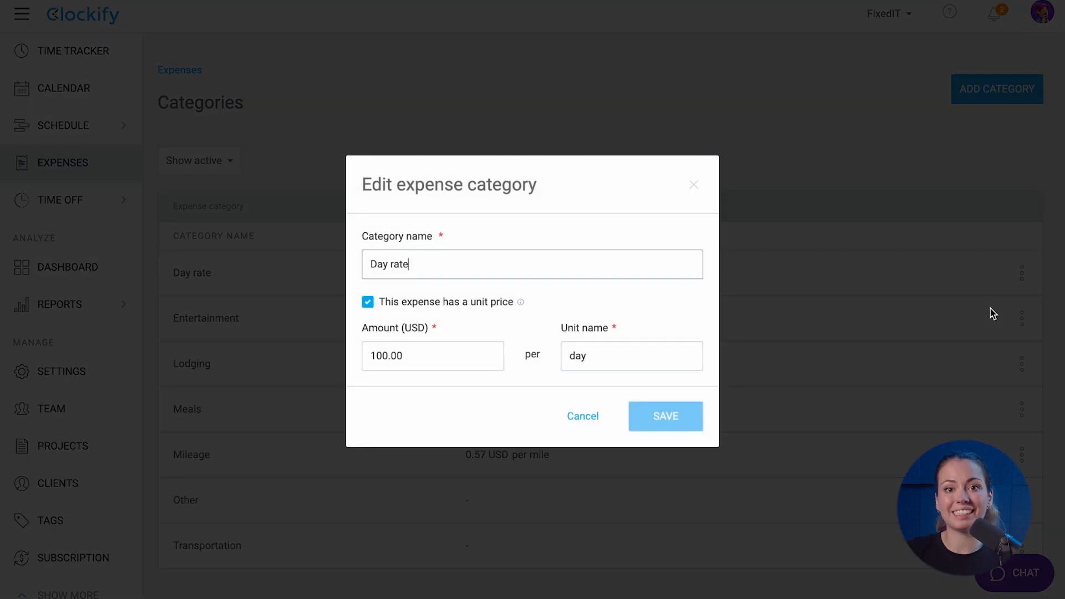
pyautogui.click(595, 419)
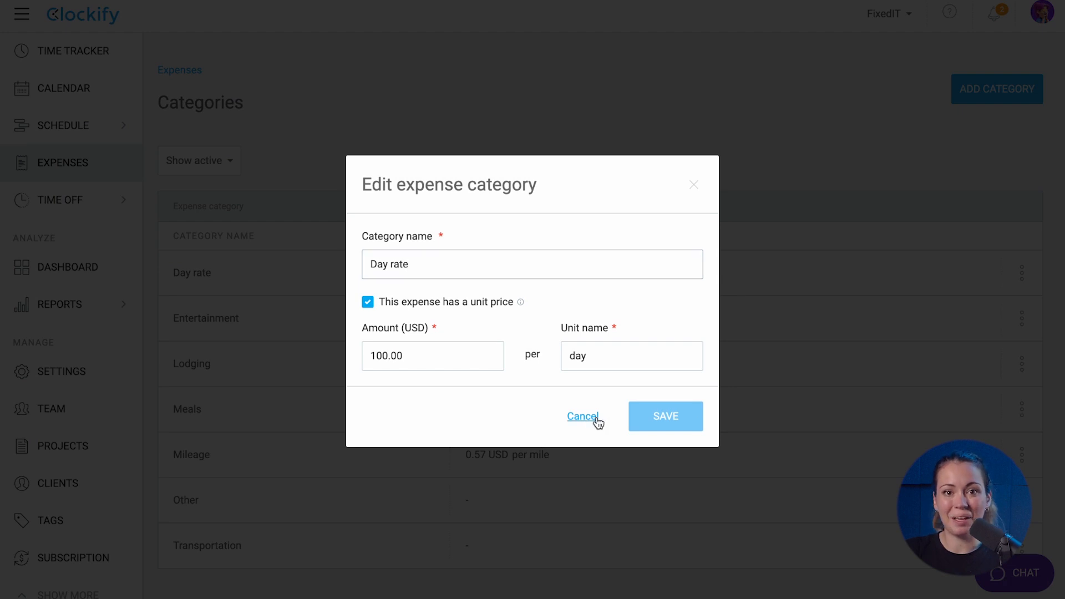
pyautogui.click(969, 88)
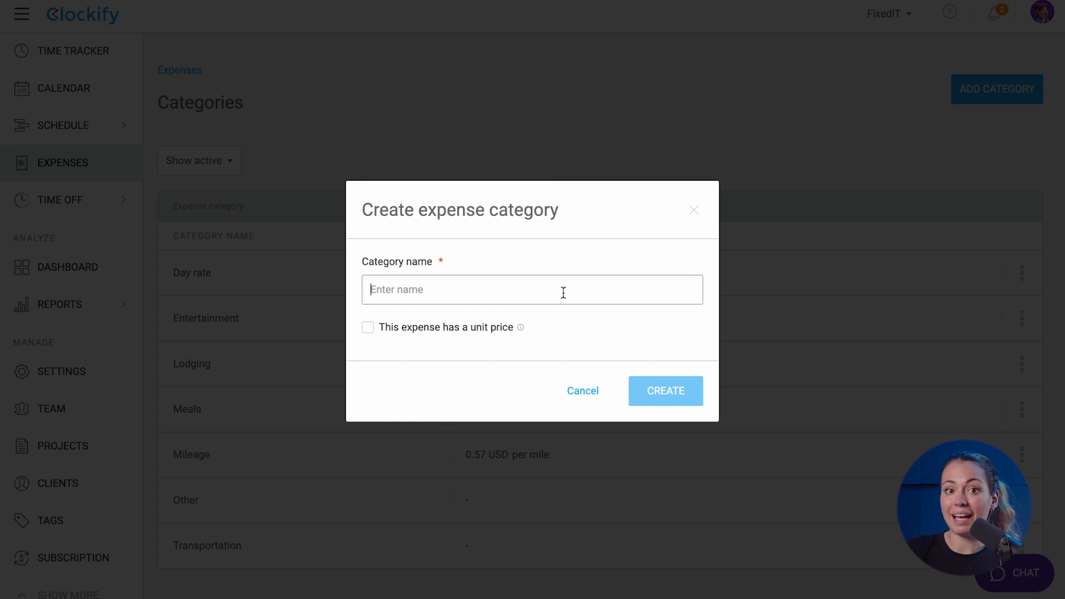
# Create a 'test' category at 10.00 USD per test and log a 50.00 USD expense with it
pyautogui.write('test')
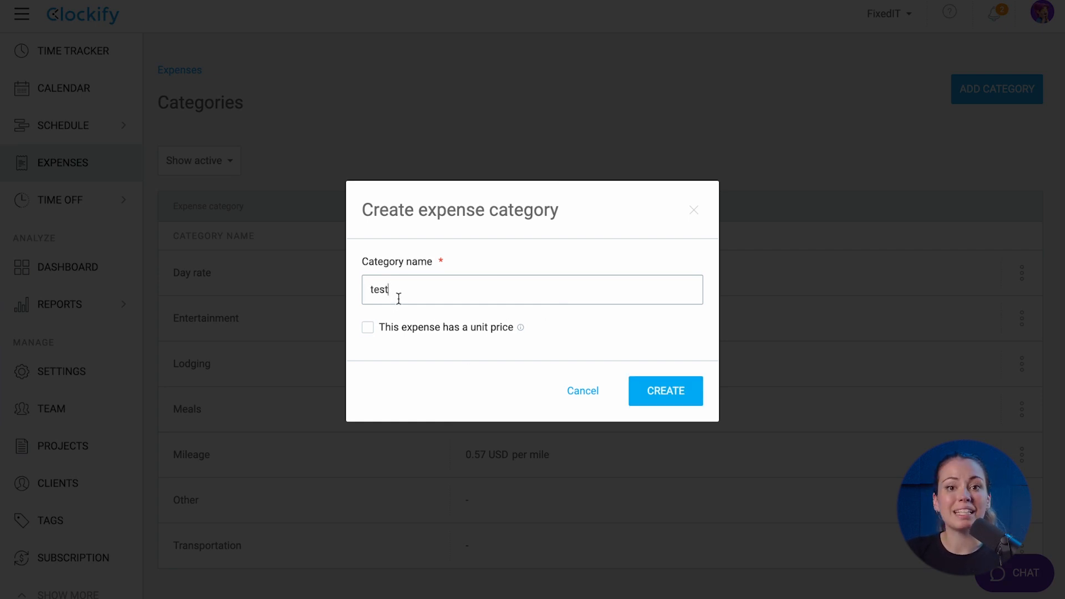
pyautogui.click(368, 327)
pyautogui.moveTo(409, 349); pyautogui.dragTo(369, 354)
pyautogui.write('10')
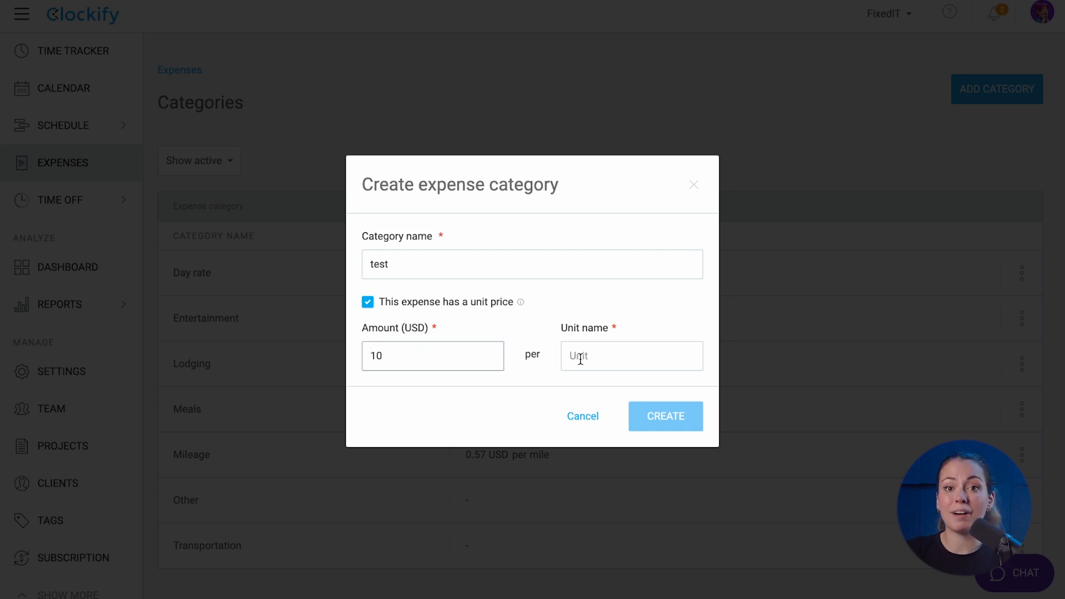
pyautogui.click(582, 358)
pyautogui.write('test')
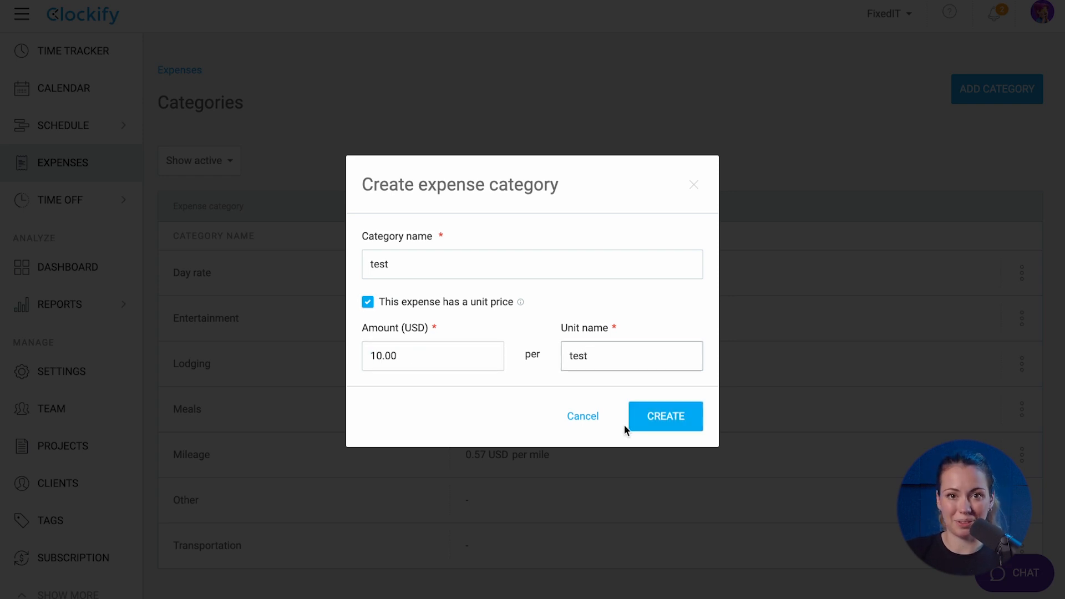
pyautogui.click(661, 419)
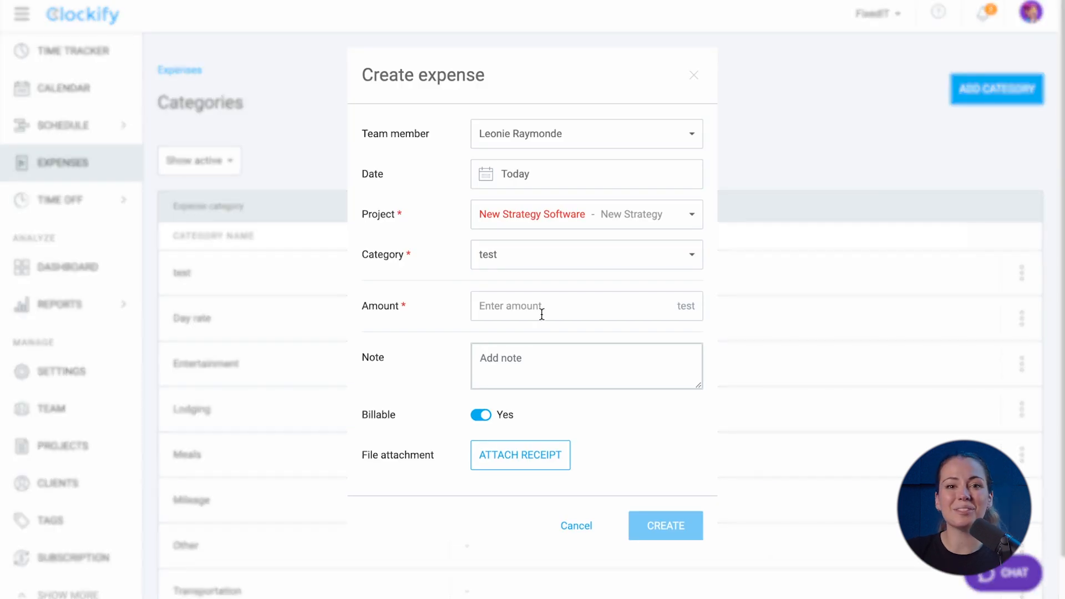
pyautogui.write('5')
pyautogui.click(649, 525)
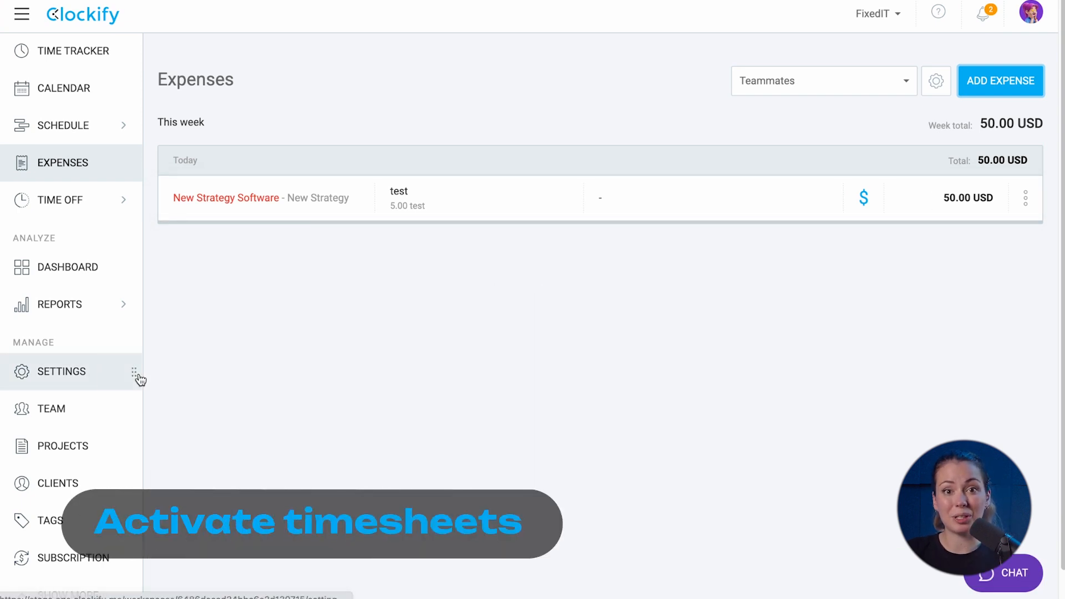
# Turn on timesheet mode and hide the time tracker for the workspace
pyautogui.click(101, 375)
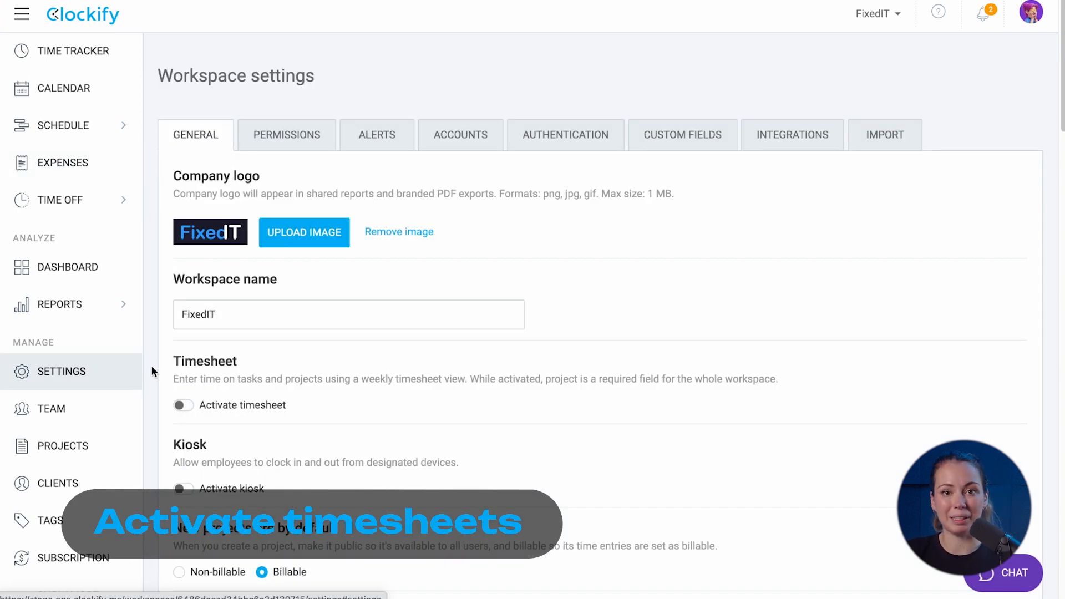
pyautogui.click(184, 405)
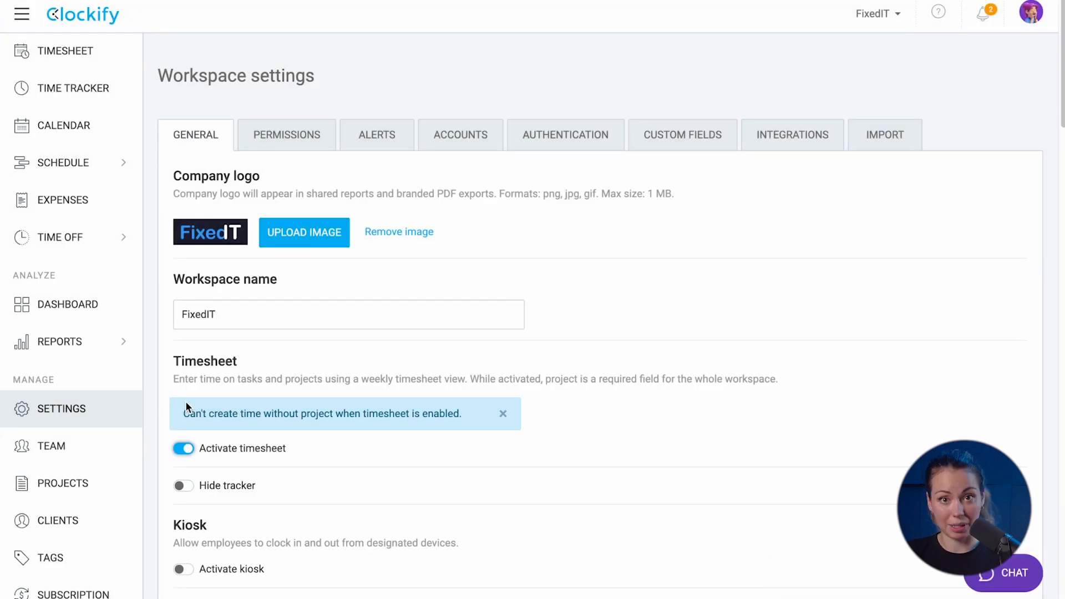
pyautogui.click(180, 488)
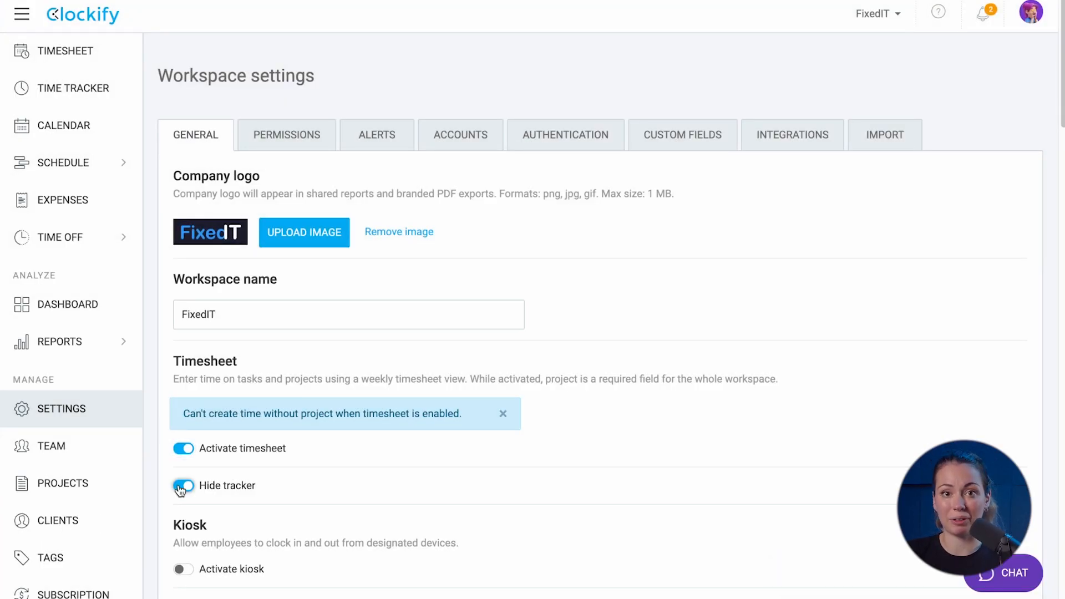
# Enable timesheet and expense approval with a monthly approval period
pyautogui.scroll(-5, 179, 486)
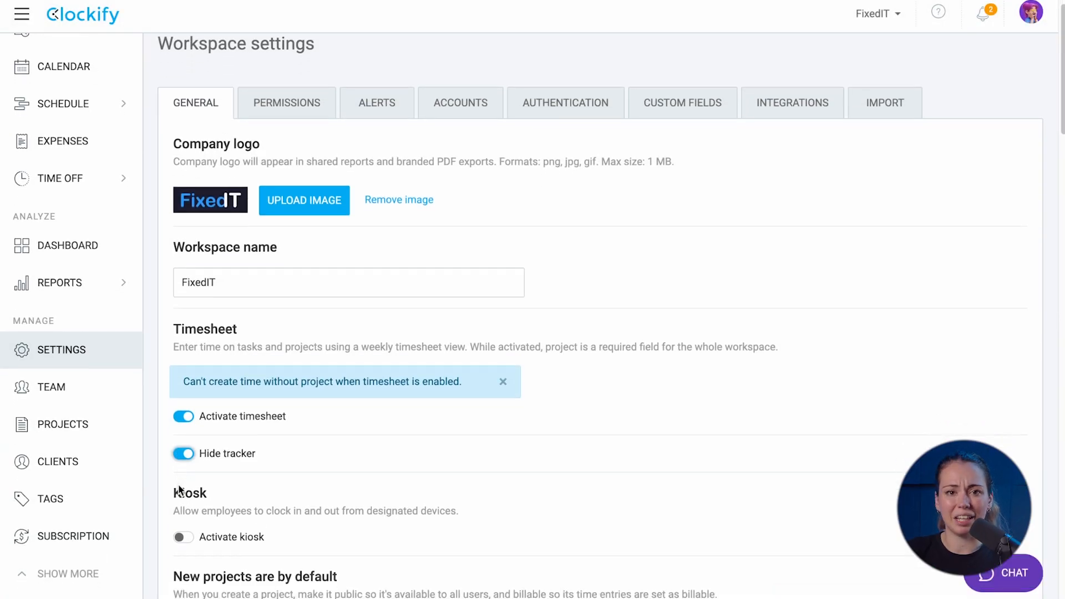
pyautogui.scroll(-14, 179, 486)
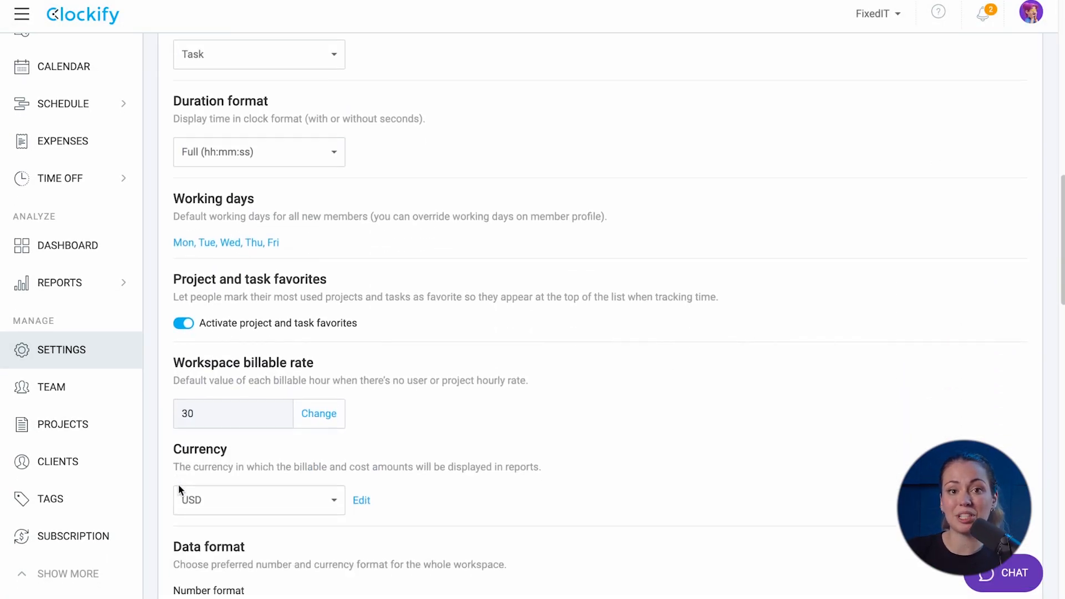
pyautogui.scroll(-2, 178, 485)
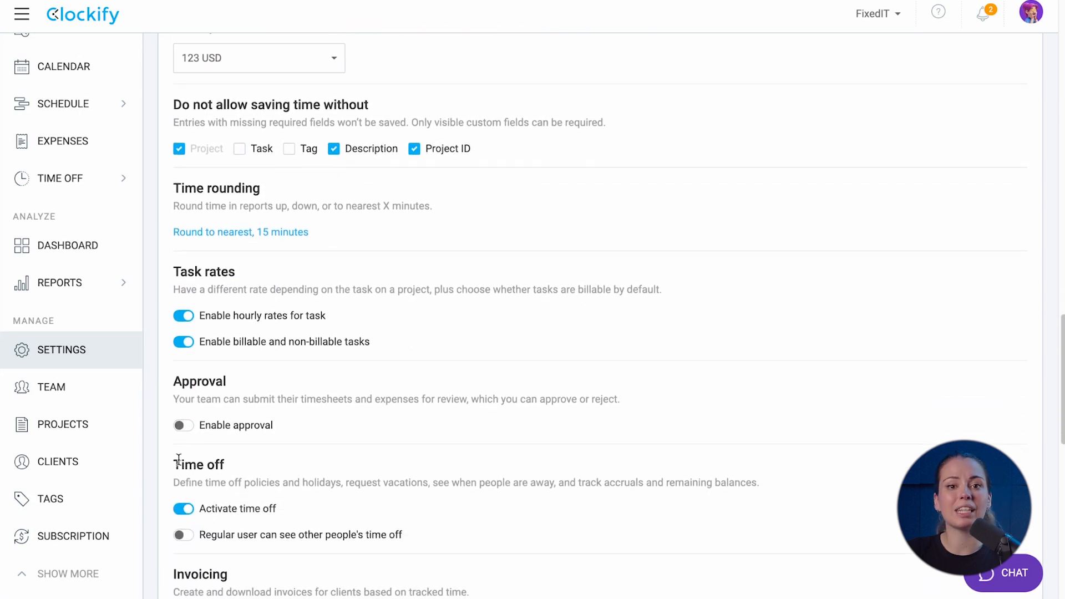
pyautogui.click(181, 427)
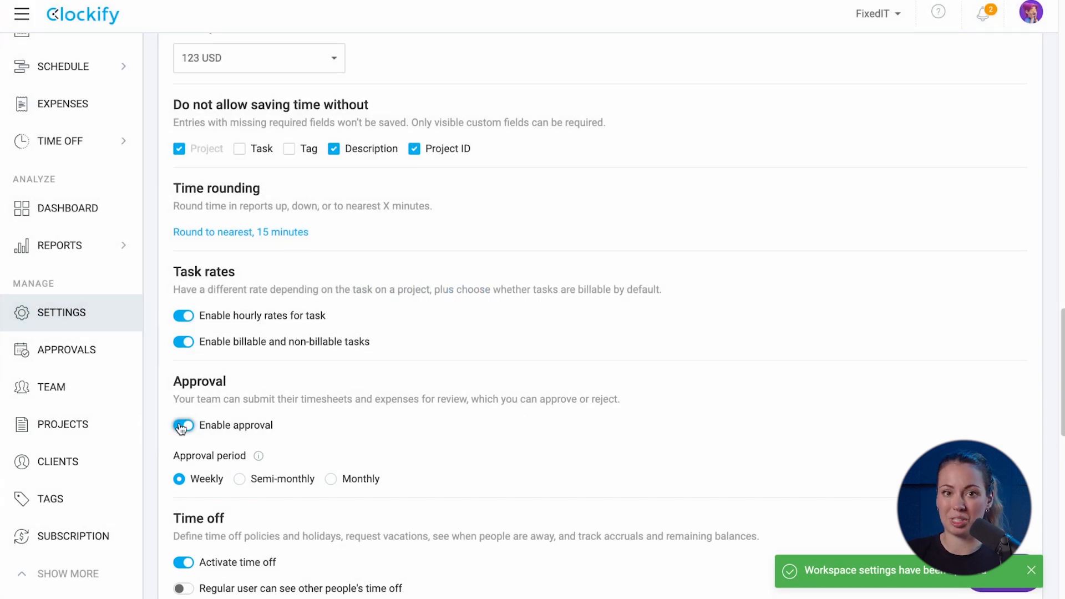
pyautogui.scroll(-2, 183, 421)
pyautogui.click(331, 403)
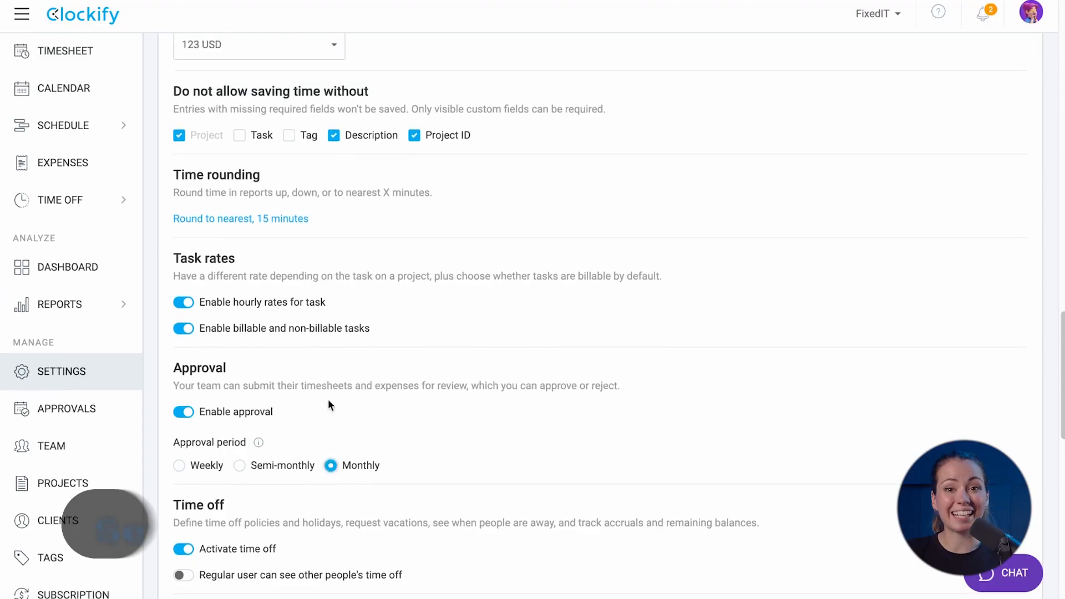
pyautogui.scroll(15, 328, 399)
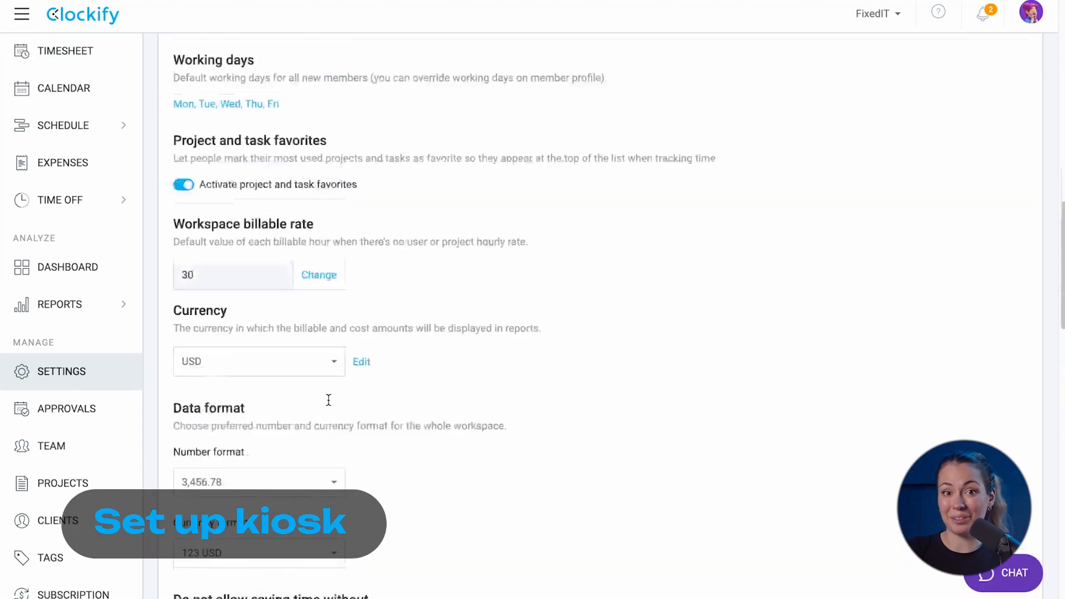
# Turn on Activate kiosk and Enable breaks in the workspace settings
pyautogui.scroll(-2, 328, 402)
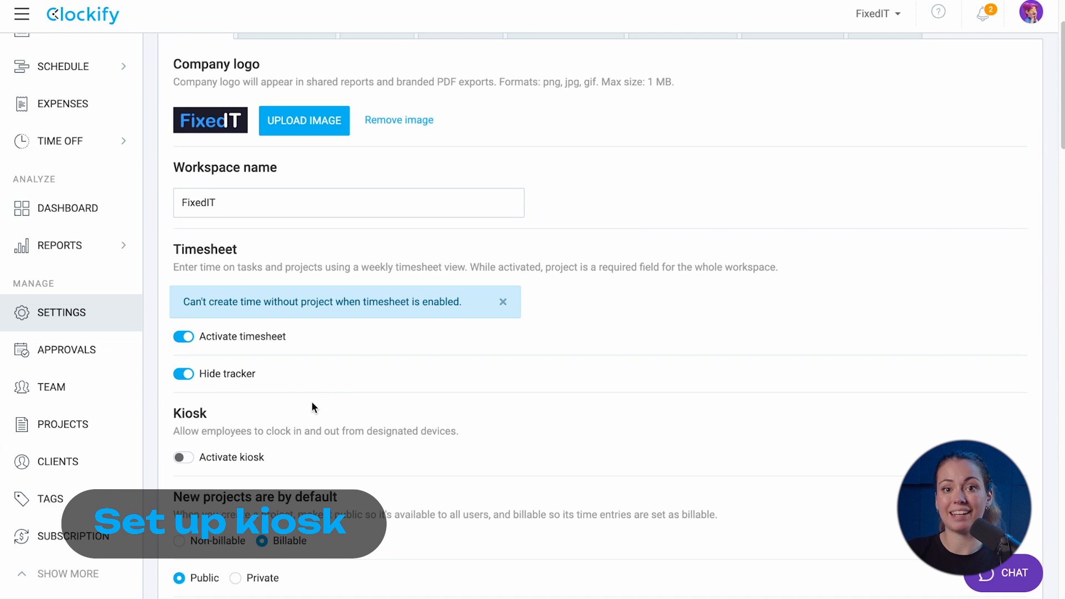
pyautogui.click(185, 458)
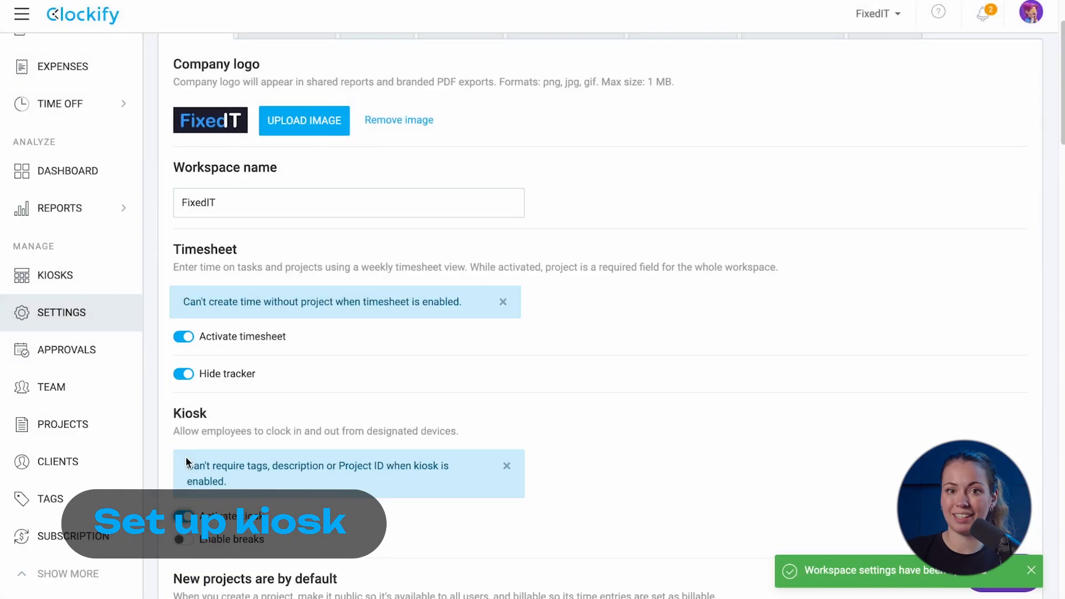
pyautogui.scroll(-1, 187, 462)
pyautogui.scroll(-1, 186, 461)
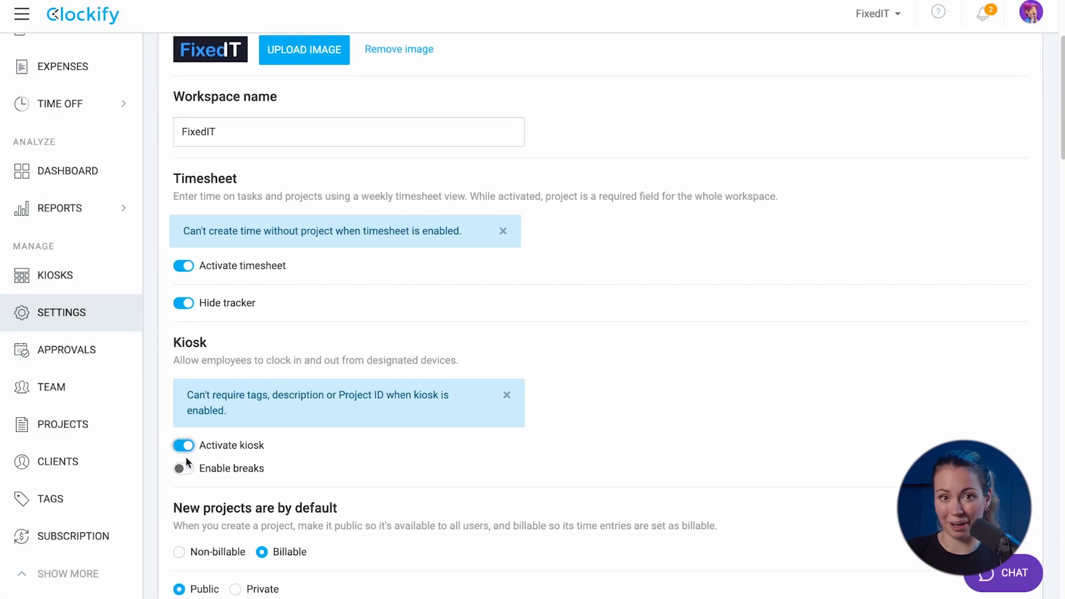
pyautogui.click(184, 470)
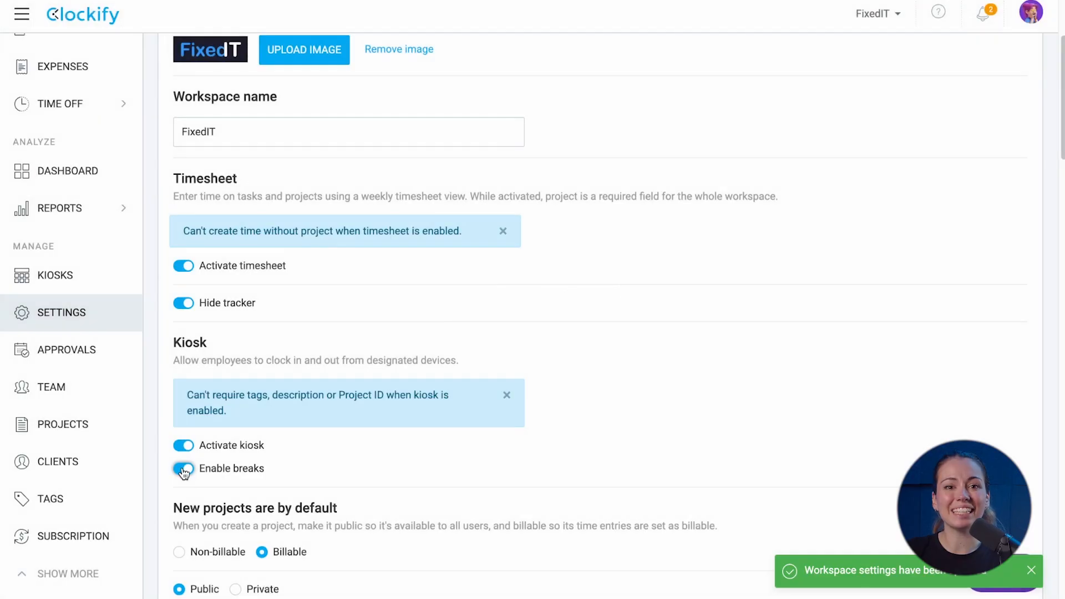
pyautogui.scroll(3, 133, 414)
# Start a new kiosk named 'office' and assign it to Everyone
pyautogui.click(74, 381)
pyautogui.click(582, 493)
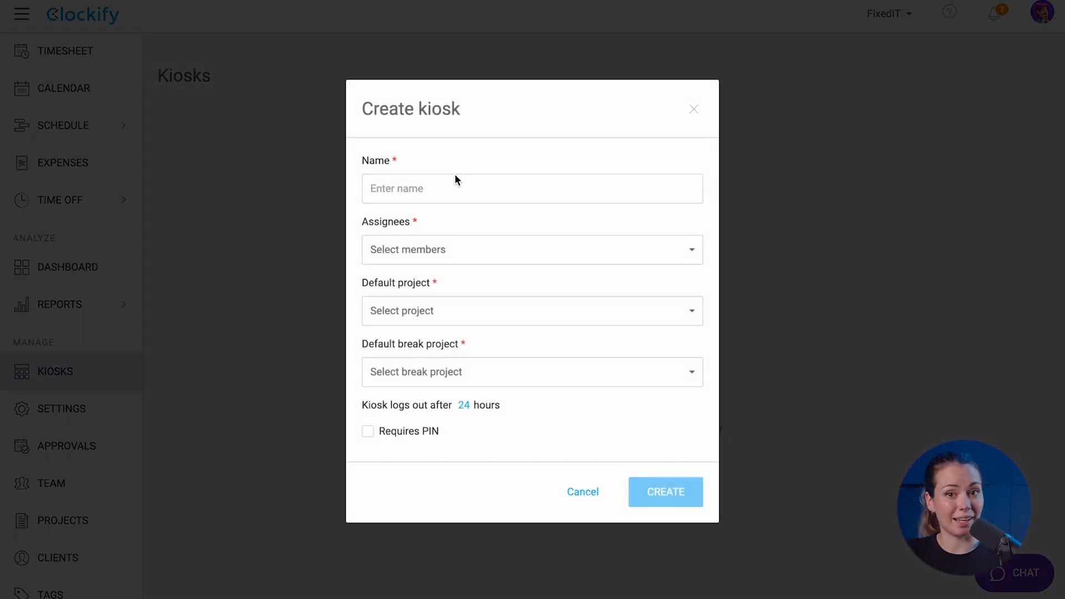
pyautogui.click(449, 188)
pyautogui.write('office')
pyautogui.click(436, 246)
pyautogui.click(387, 362)
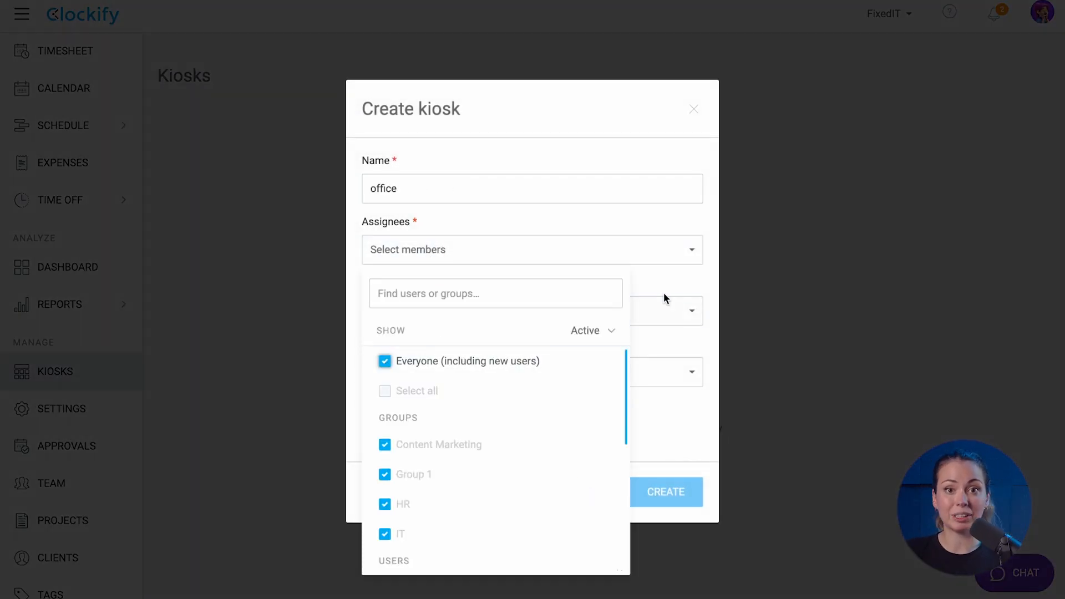
pyautogui.click(664, 292)
# Set New Strategy Software as default project and create a new 'Break' project for breaks
pyautogui.click(656, 315)
pyautogui.click(515, 418)
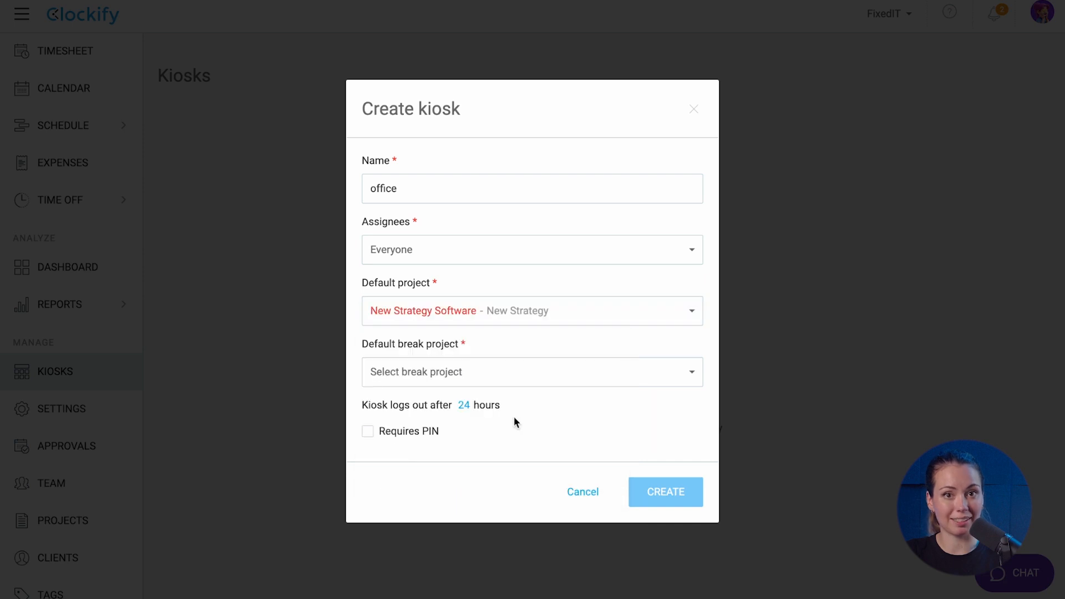
pyautogui.click(518, 383)
pyautogui.click(438, 530)
pyautogui.write('Br')
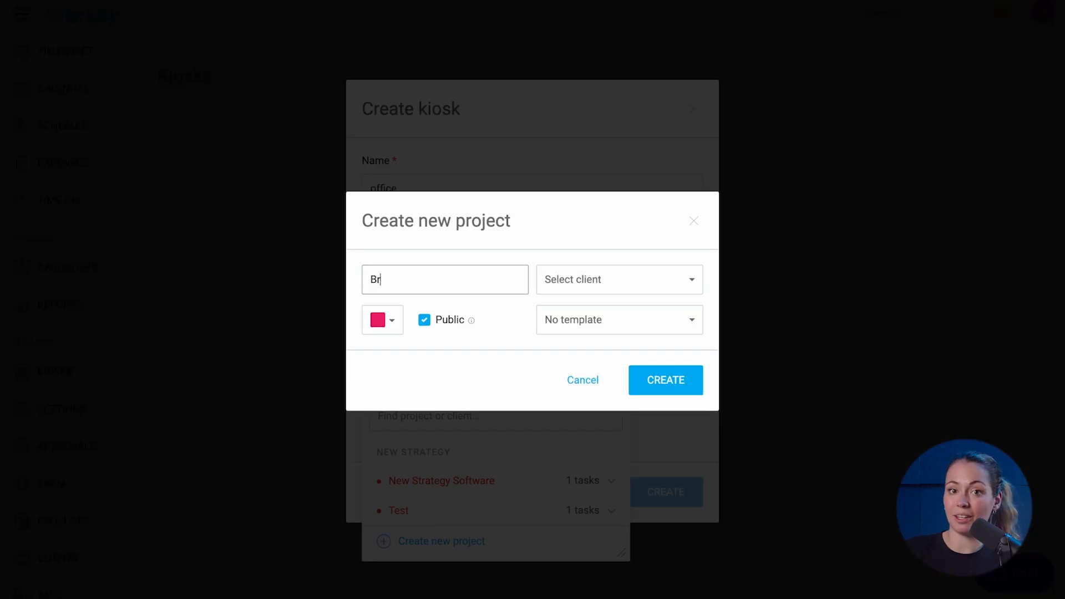
pyautogui.write('eak')
pyautogui.click(665, 389)
# Review the 24-hour logout time, require a PIN, and create the office kiosk
pyautogui.click(464, 405)
pyautogui.click(383, 438)
pyautogui.click(480, 428)
pyautogui.click(368, 431)
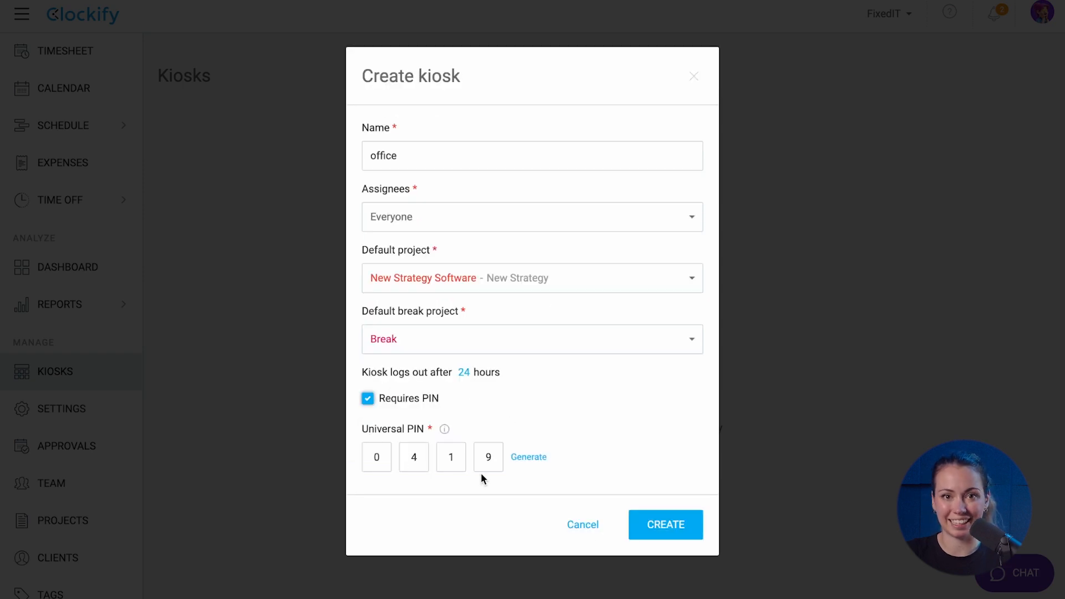
pyautogui.click(676, 527)
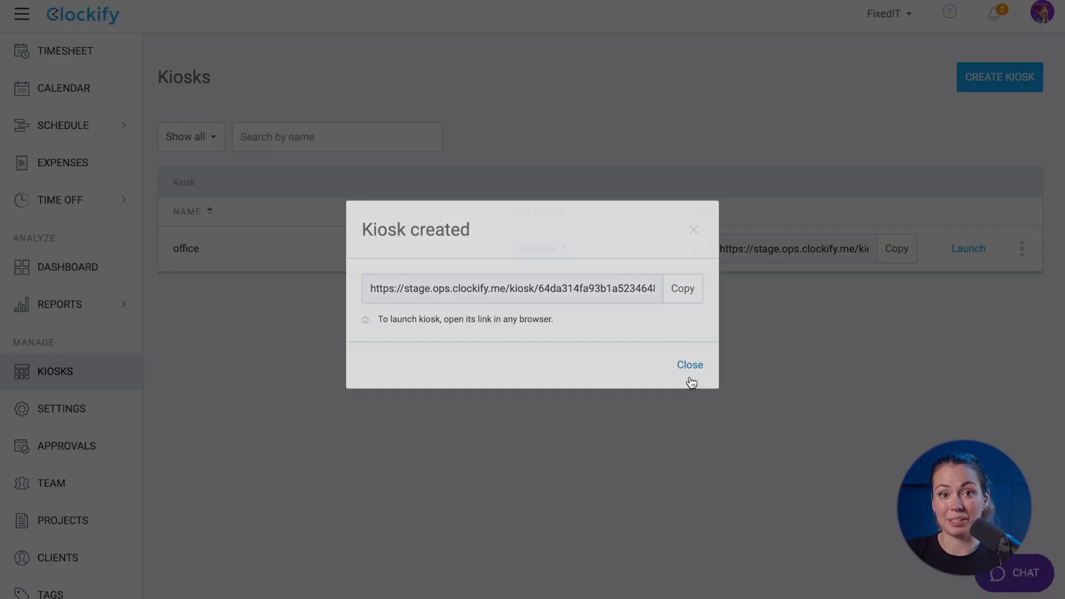
pyautogui.click(689, 372)
# View the Team page's Limited members and begin adding a limited member
pyautogui.click(98, 480)
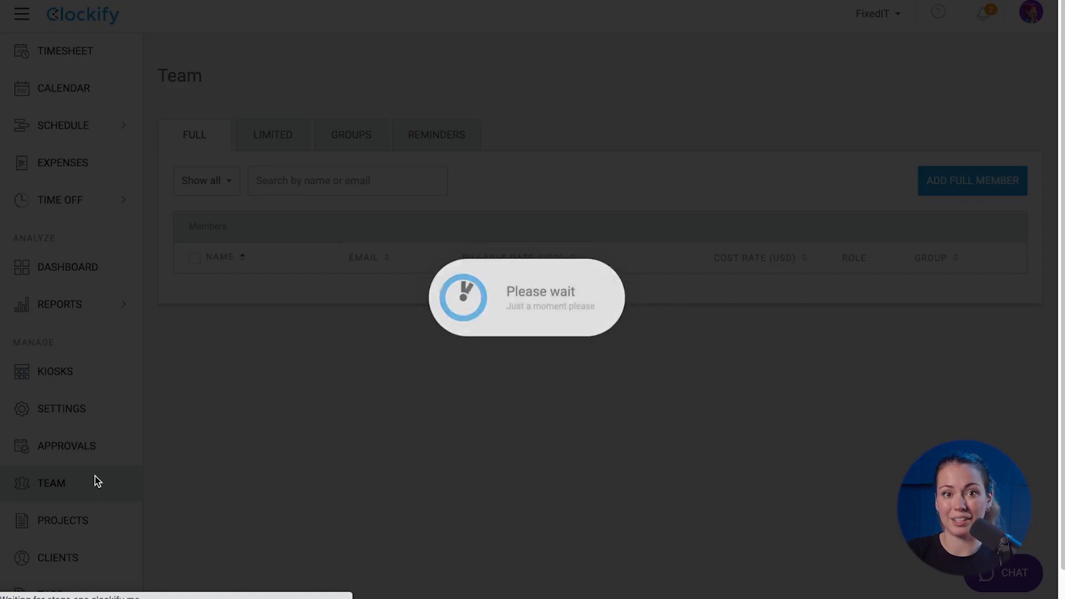
pyautogui.click(297, 148)
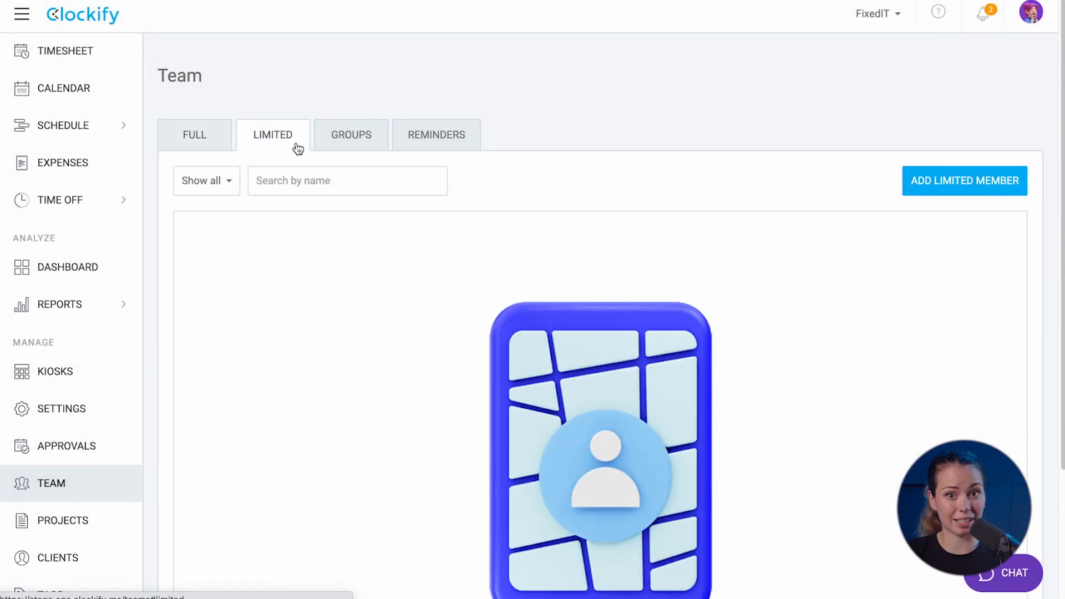
pyautogui.click(932, 189)
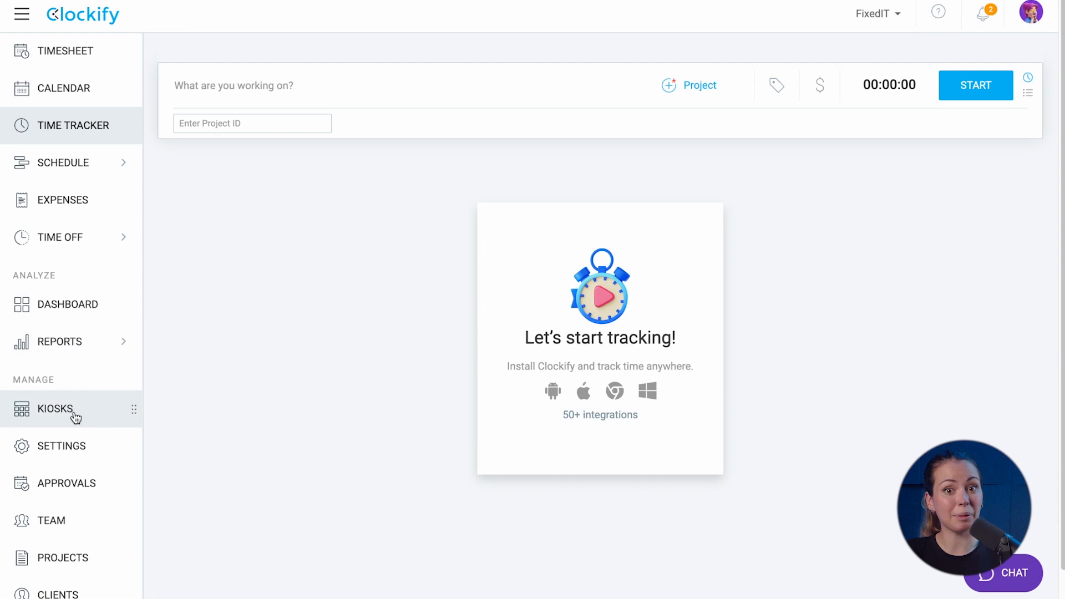
# In workspace settings, enable invoicing and paste the company address for invoices
pyautogui.click(74, 442)
pyautogui.scroll(-10, 272, 429)
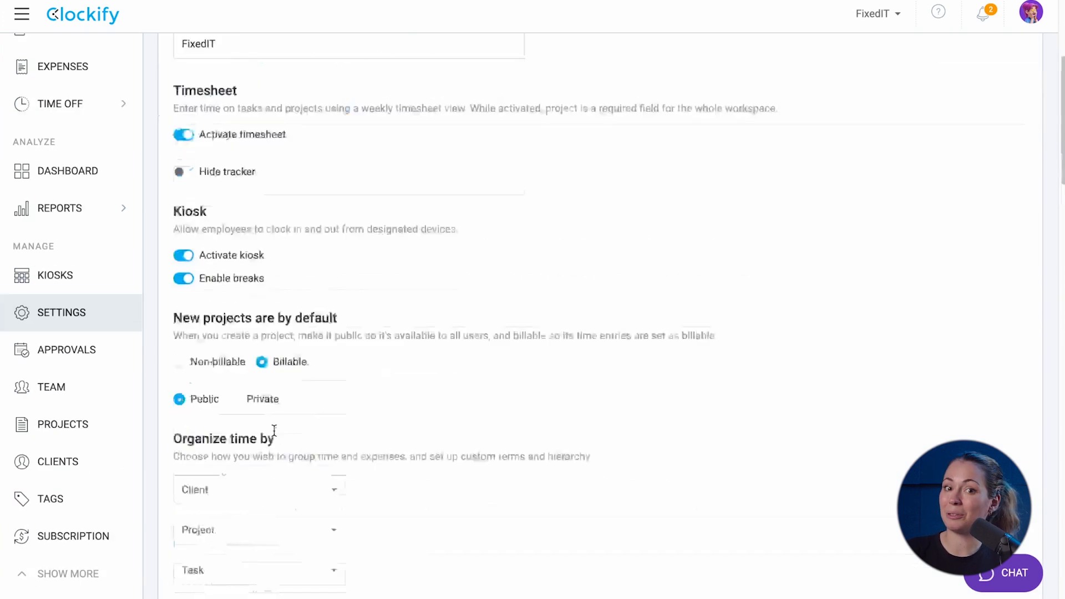
pyautogui.scroll(-12, 274, 430)
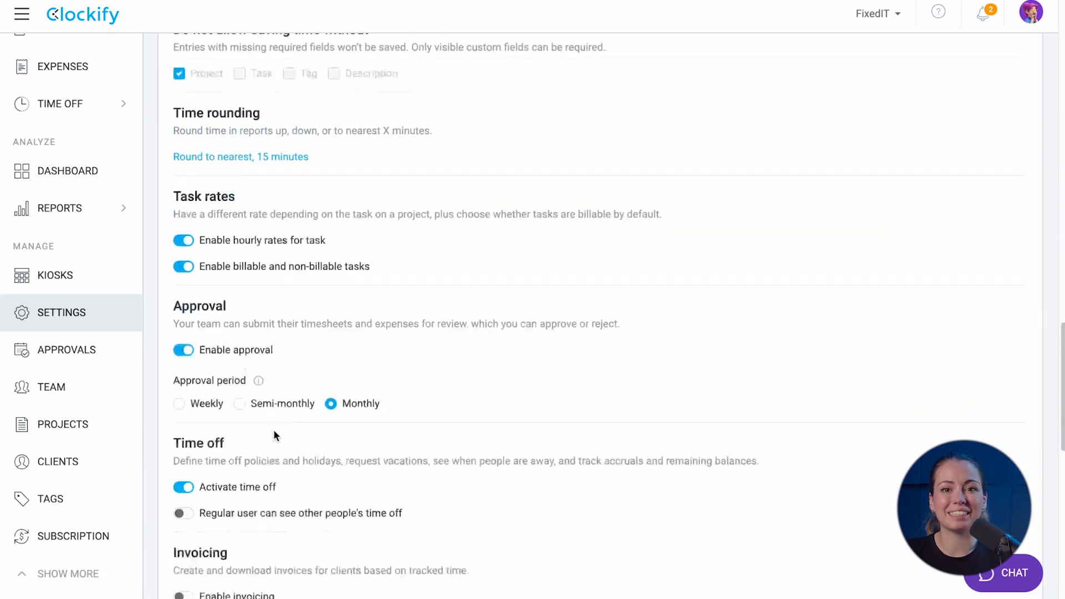
pyautogui.scroll(-1, 274, 432)
pyautogui.click(180, 449)
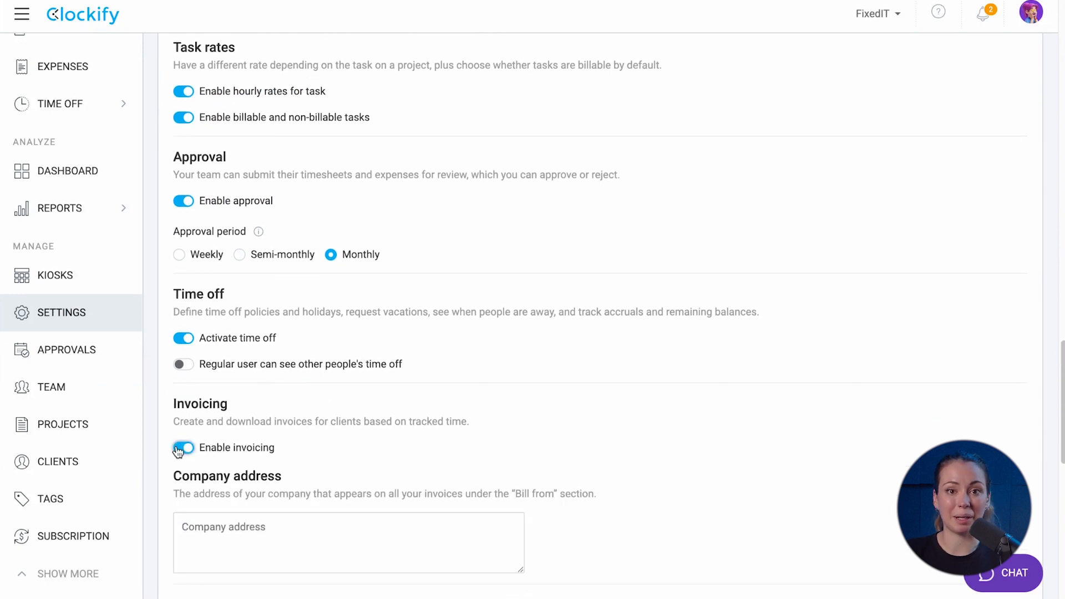
pyautogui.scroll(-2, 178, 449)
pyautogui.click(219, 421)
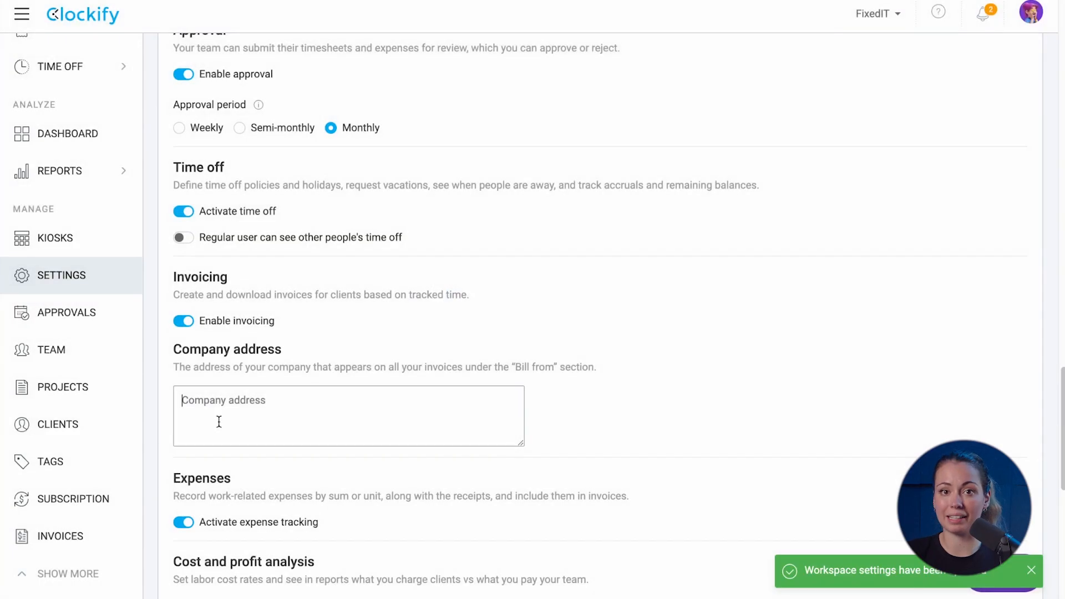
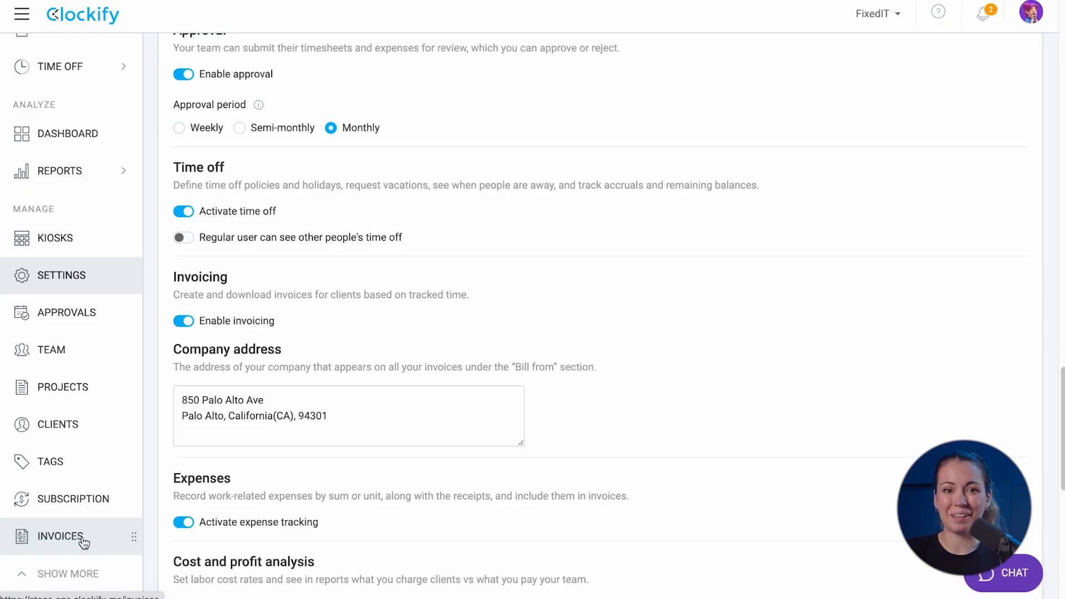
# In invoice settings, add a new item type 'test'
pyautogui.click(79, 541)
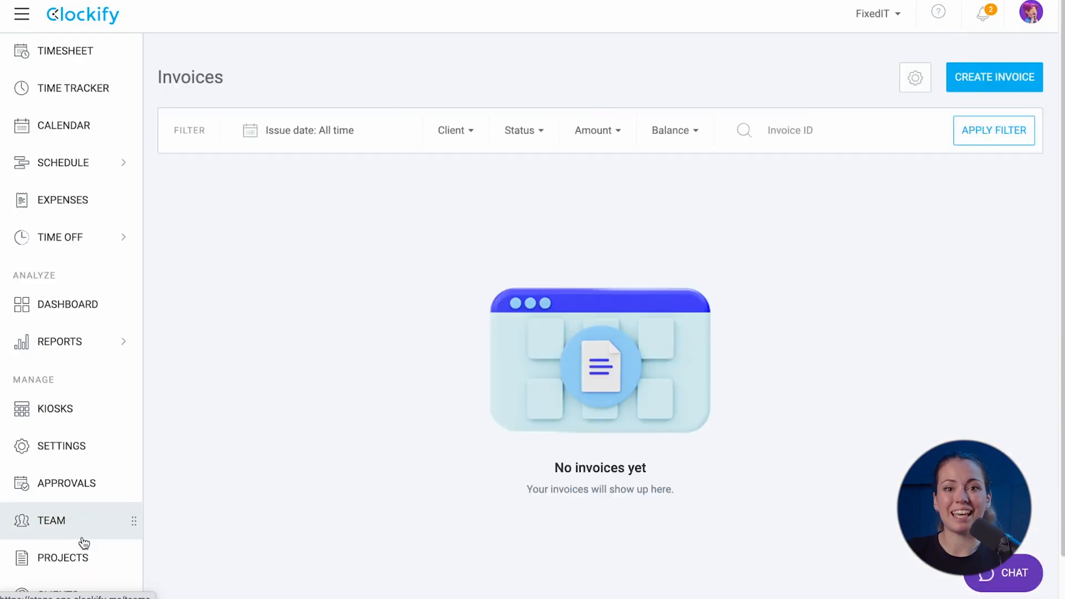
pyautogui.click(916, 80)
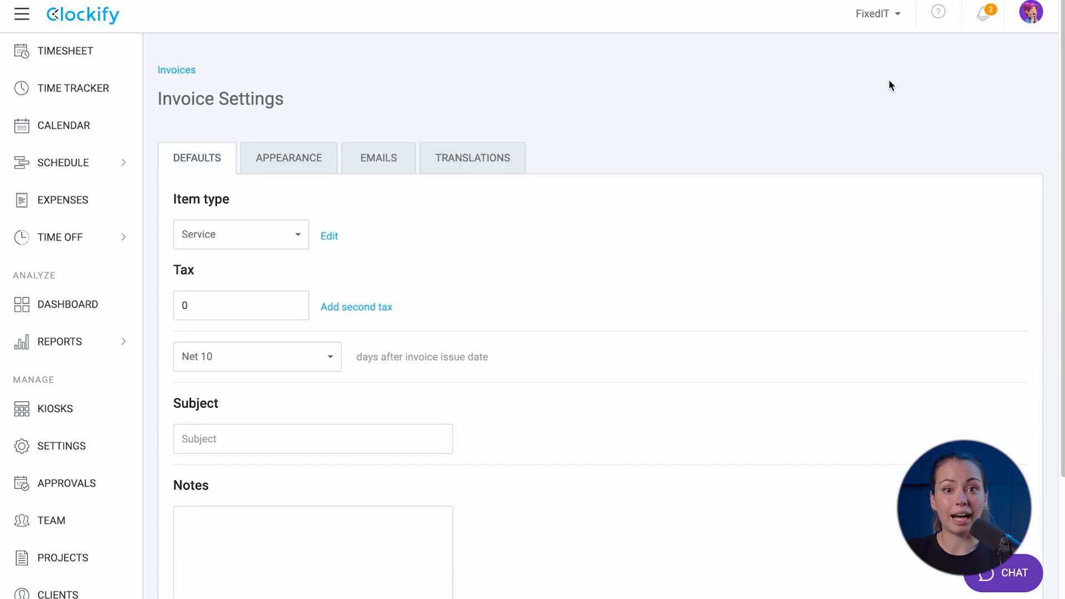
pyautogui.click(277, 242)
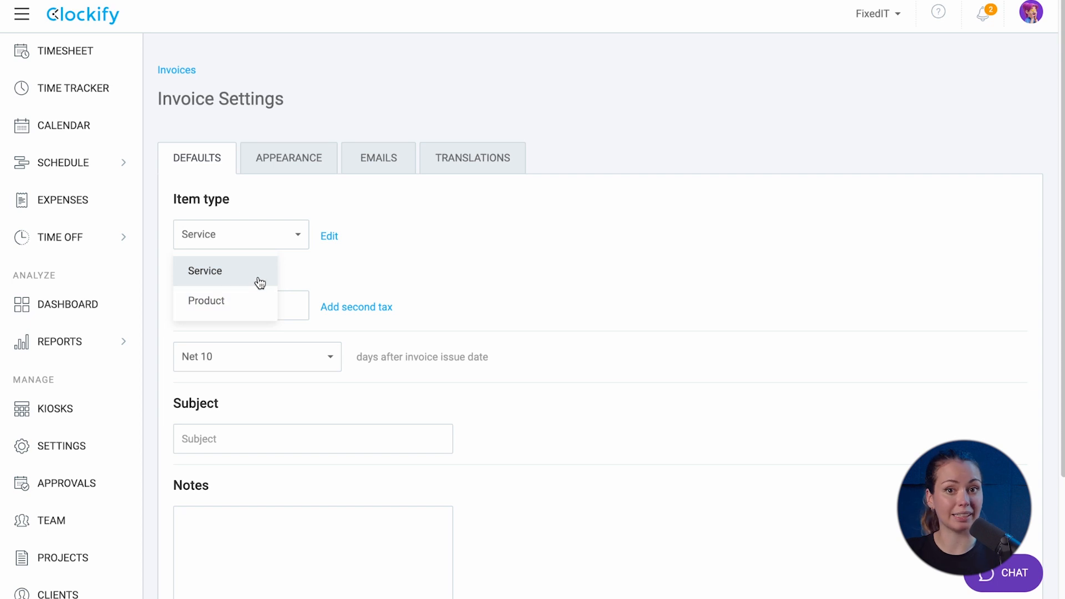
pyautogui.click(337, 238)
pyautogui.click(392, 339)
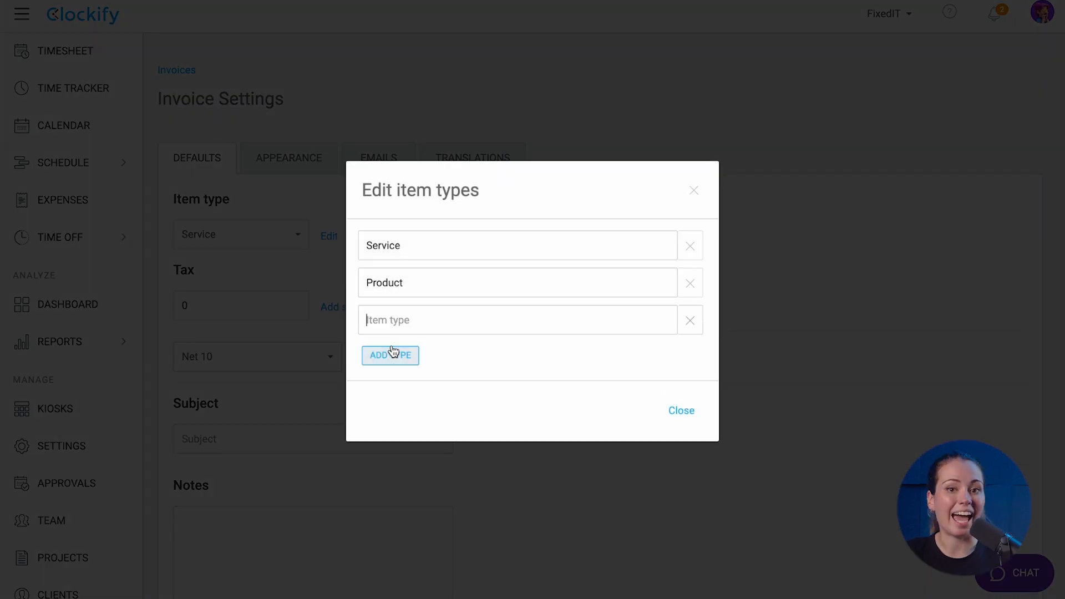
pyautogui.write('test')
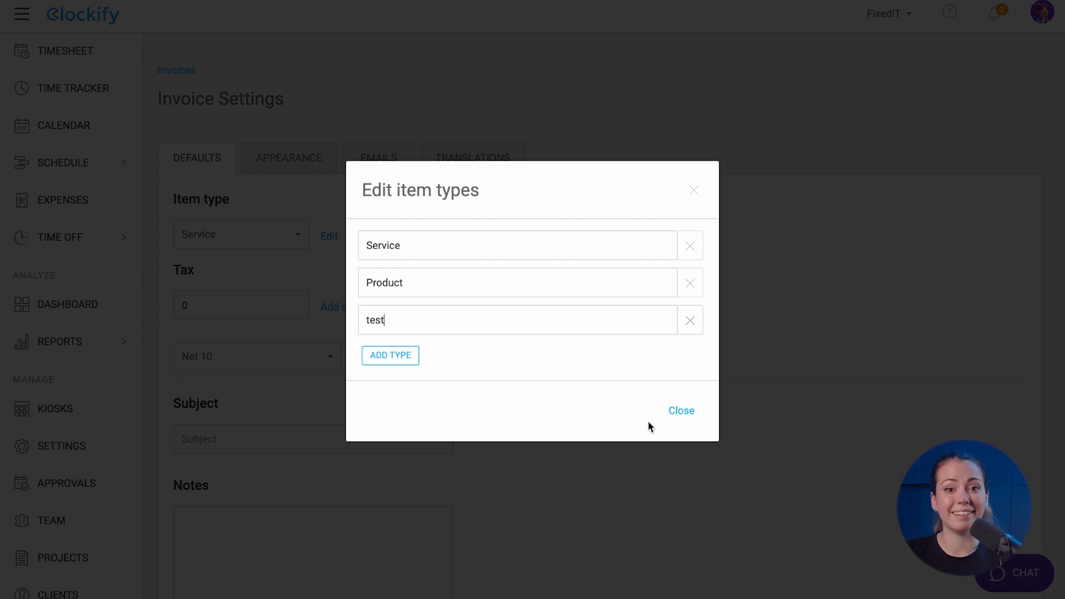
pyautogui.click(681, 411)
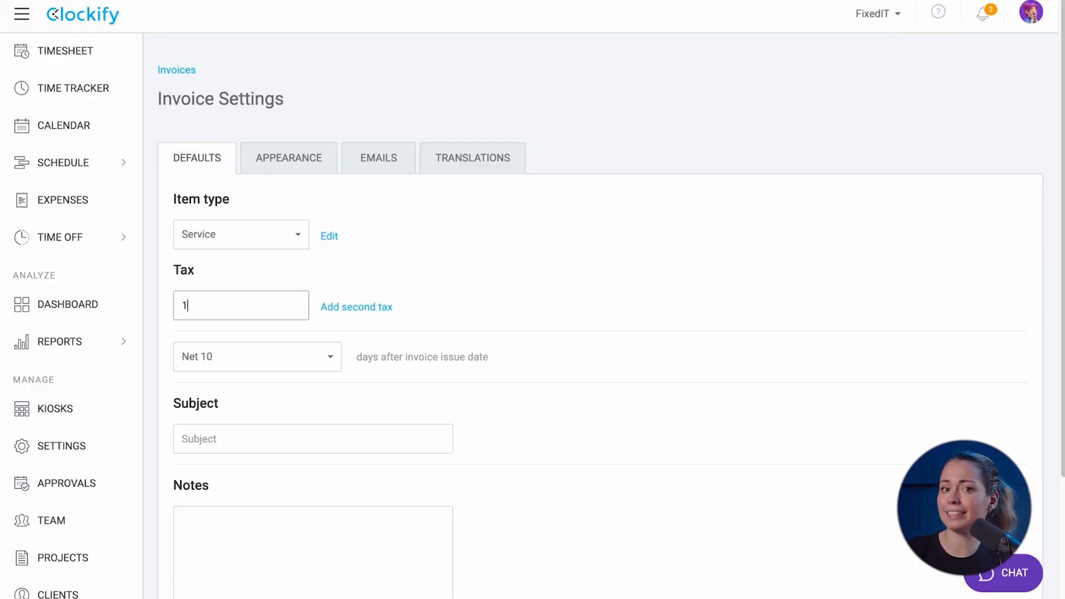
# Add a second invoice tax at 10
pyautogui.click(357, 307)
pyautogui.click(274, 368)
pyautogui.write('10')
pyautogui.click(293, 434)
# Set the invoice subject to 'Invoice from FixedIT' and a 'Thank you for your business' note
pyautogui.scroll(-4, 291, 433)
pyautogui.click(209, 352)
pyautogui.write('Invoice from FixedIT')
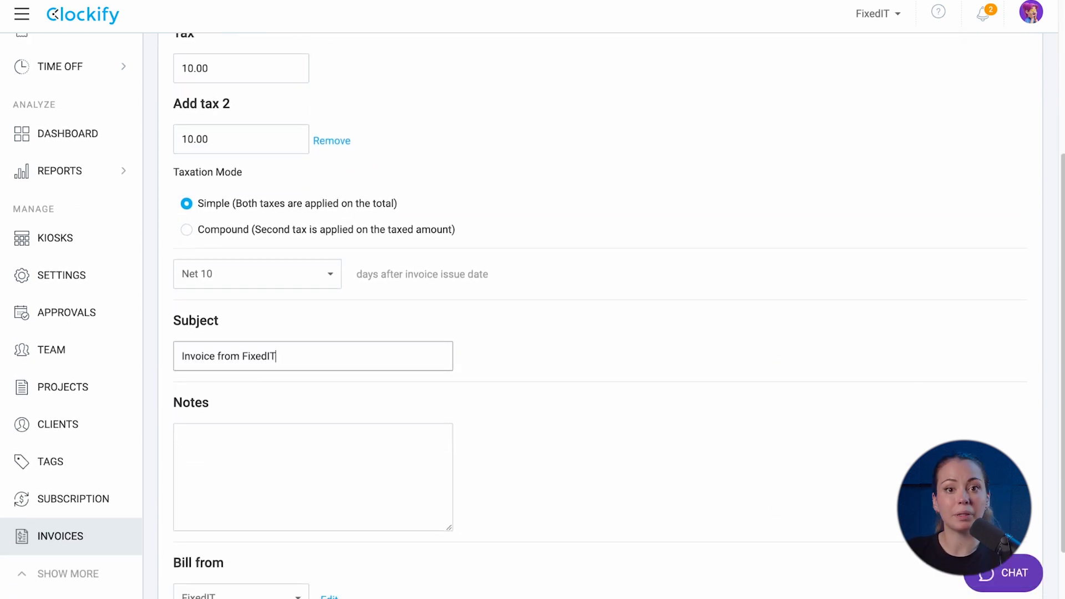
pyautogui.scroll(-2, 222, 371)
pyautogui.click(222, 377)
pyautogui.write('Thank you for your bu')
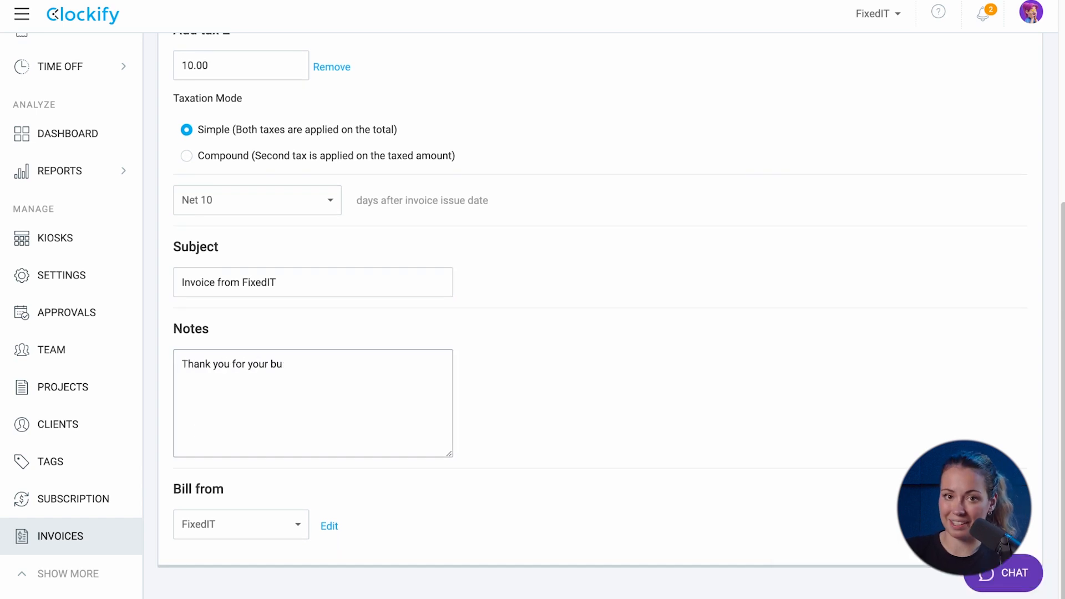
# Review the billing companies without adding one, then switch to the Emails settings
pyautogui.click(239, 525)
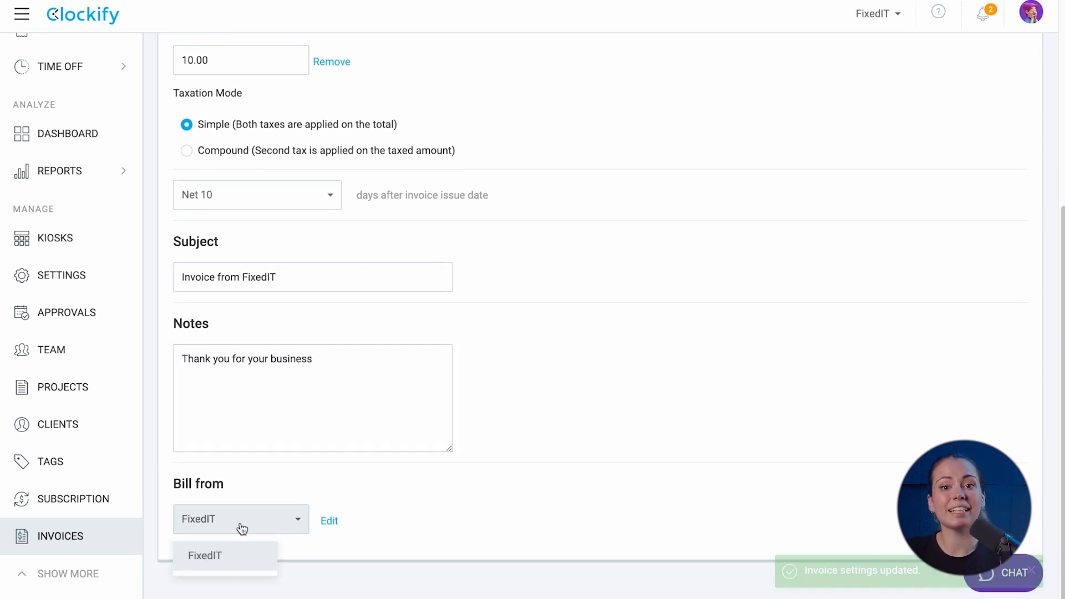
pyautogui.click(329, 523)
pyautogui.click(657, 352)
pyautogui.click(586, 437)
pyautogui.click(588, 351)
pyautogui.scroll(5, 585, 355)
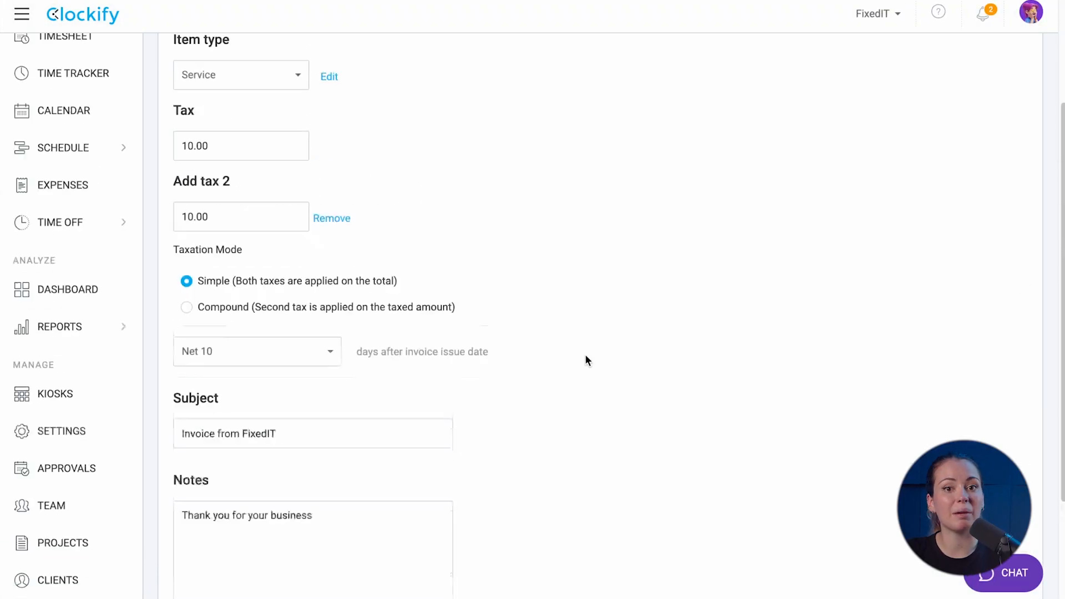
pyautogui.click(376, 122)
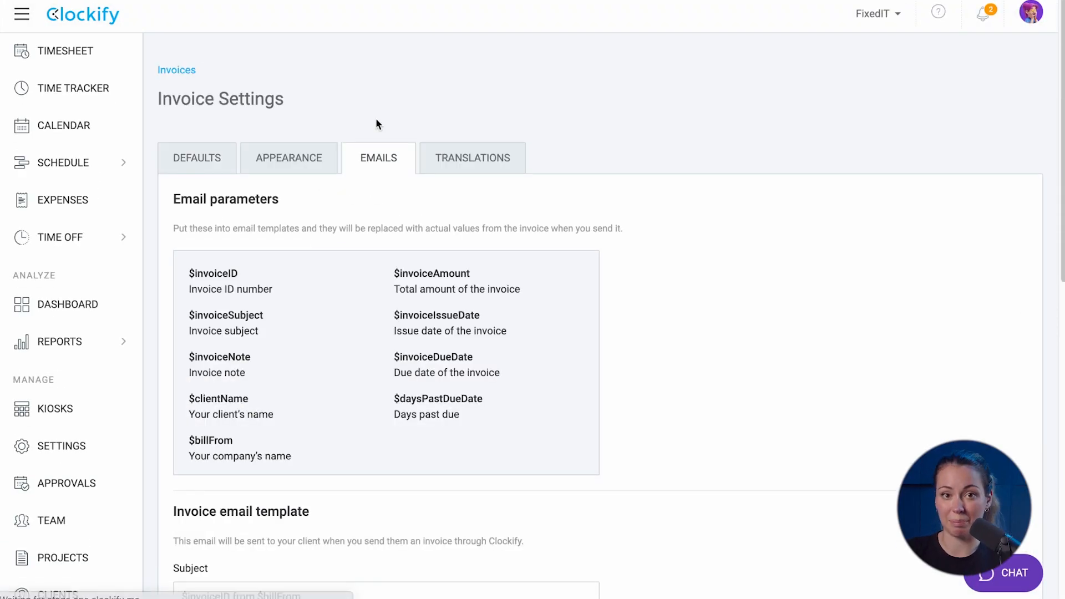
# On the invoice Translations tab, replace the Tax label text with 'VAT'
pyautogui.scroll(-1, 376, 120)
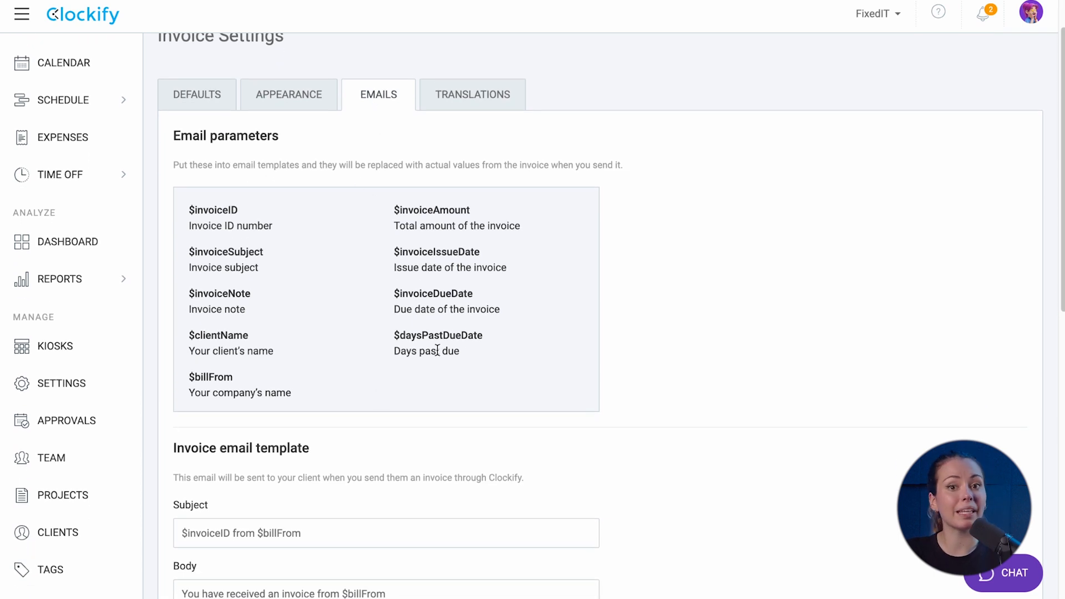
pyautogui.scroll(-4, 237, 408)
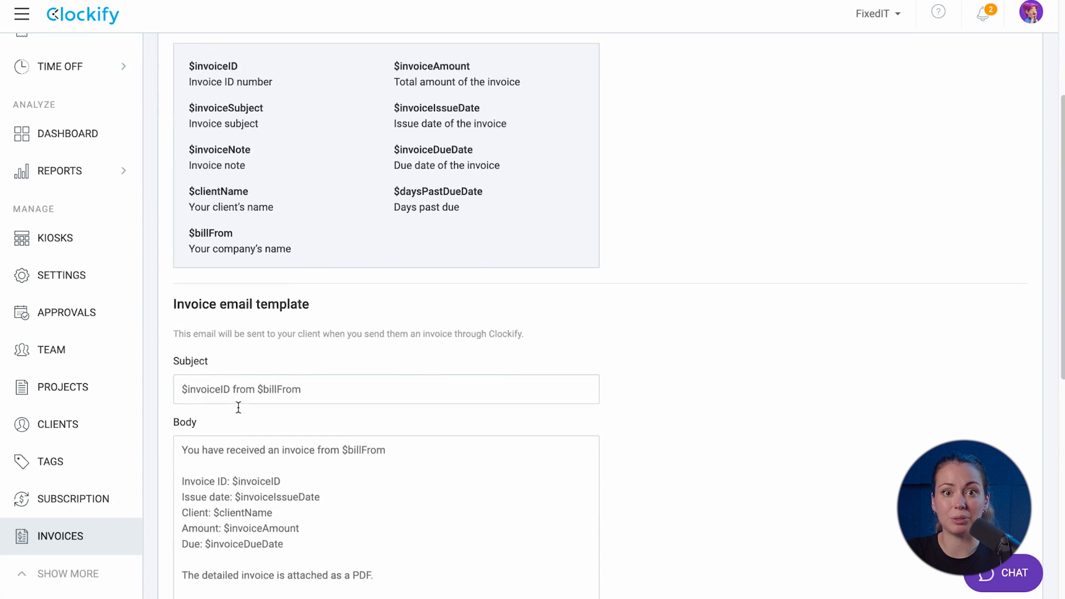
pyautogui.scroll(-2, 239, 408)
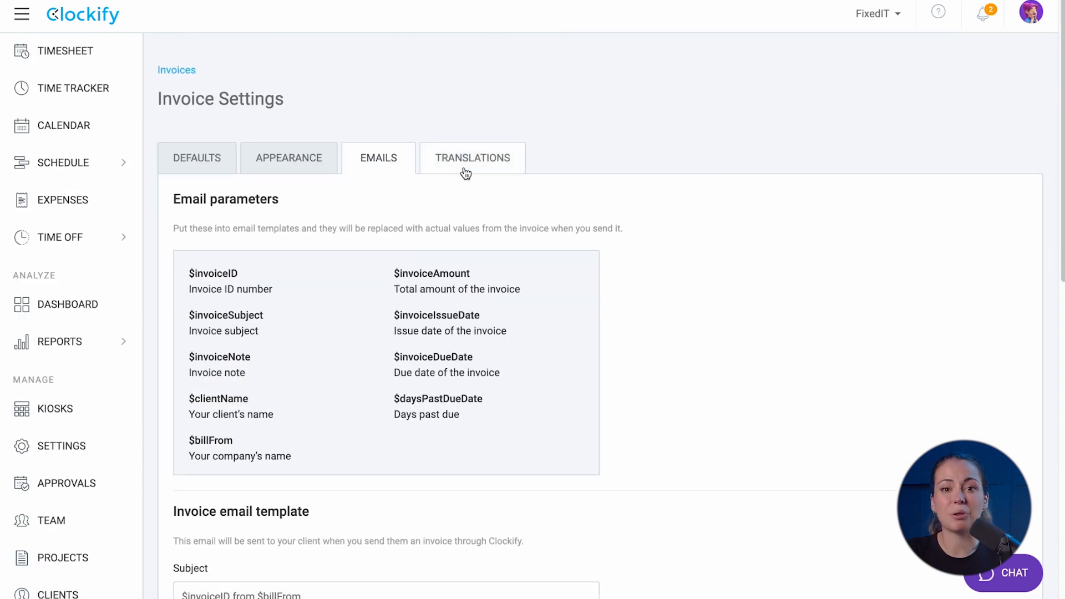
pyautogui.click(466, 172)
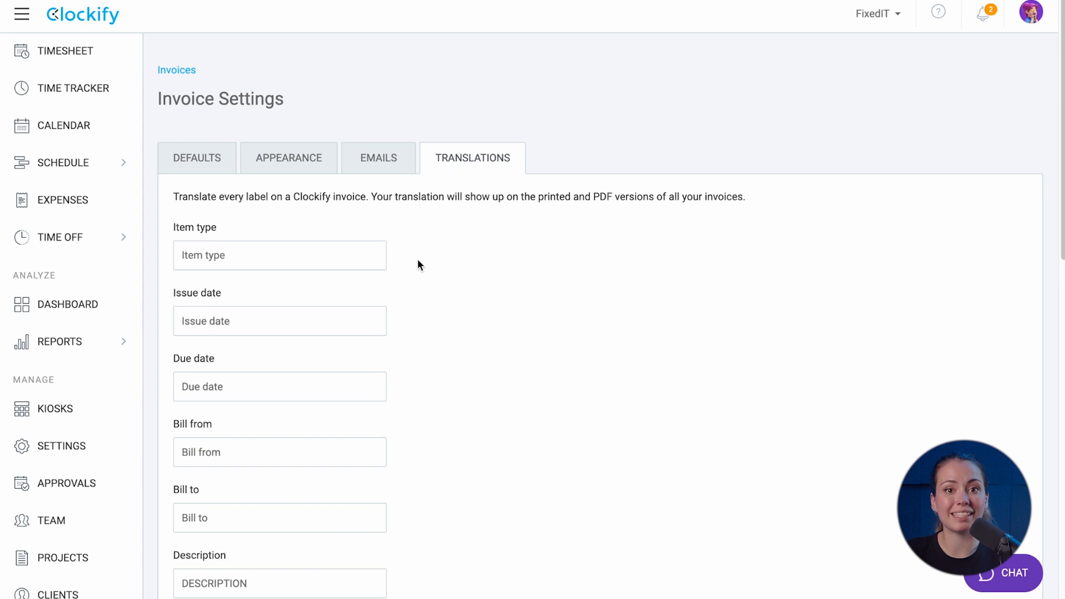
pyautogui.scroll(-7, 400, 425)
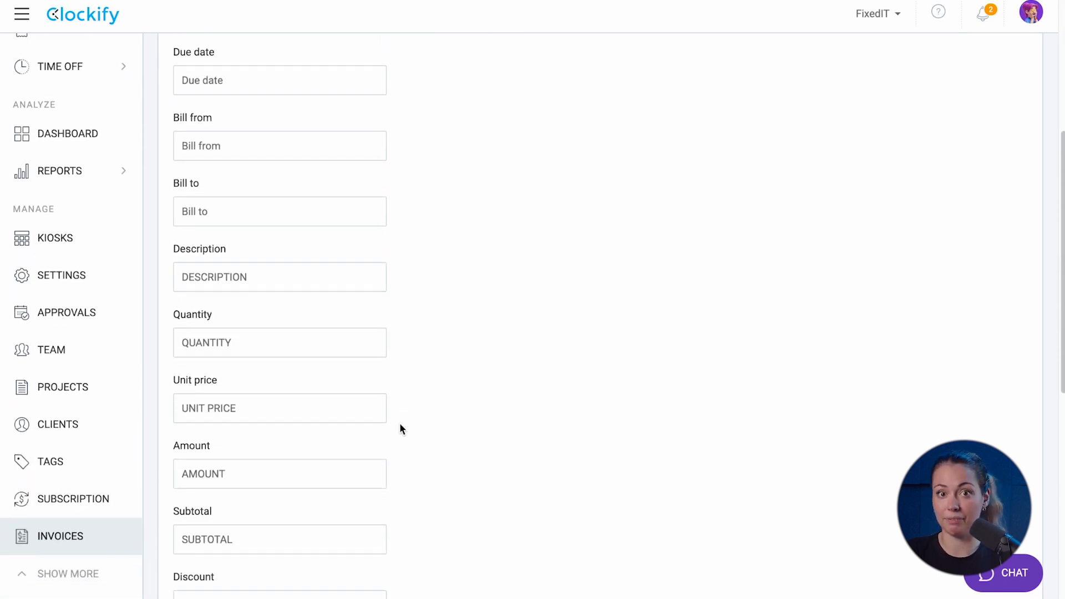
pyautogui.scroll(-3, 399, 423)
pyautogui.click(314, 399)
pyautogui.moveTo(314, 400); pyautogui.dragTo(162, 397)
pyautogui.write('VAT')
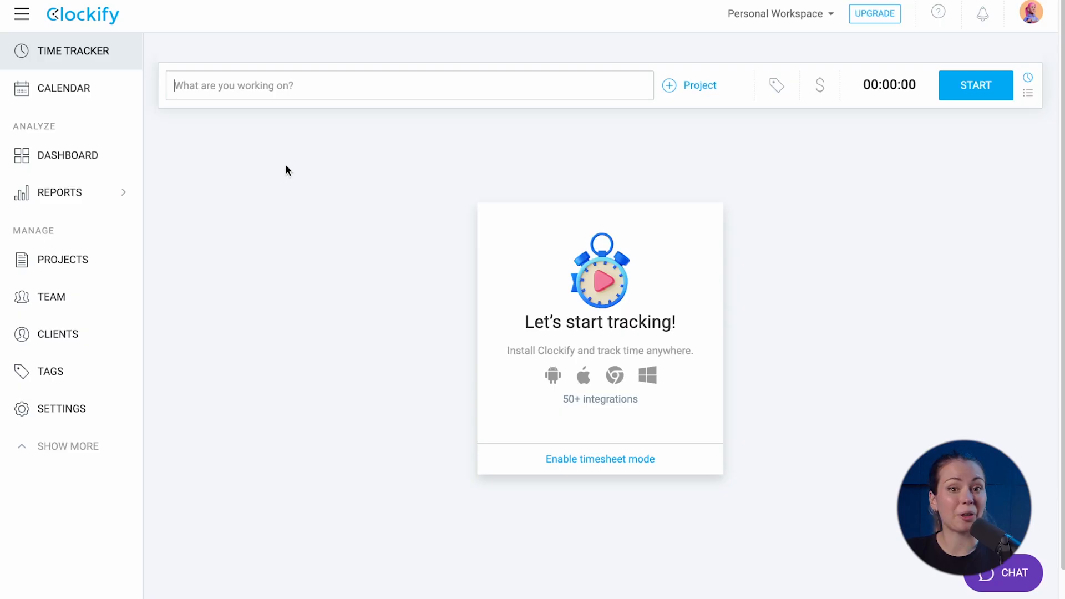
# In Personal Workspace, record a short timer entry described 'test'
pyautogui.click(794, 17)
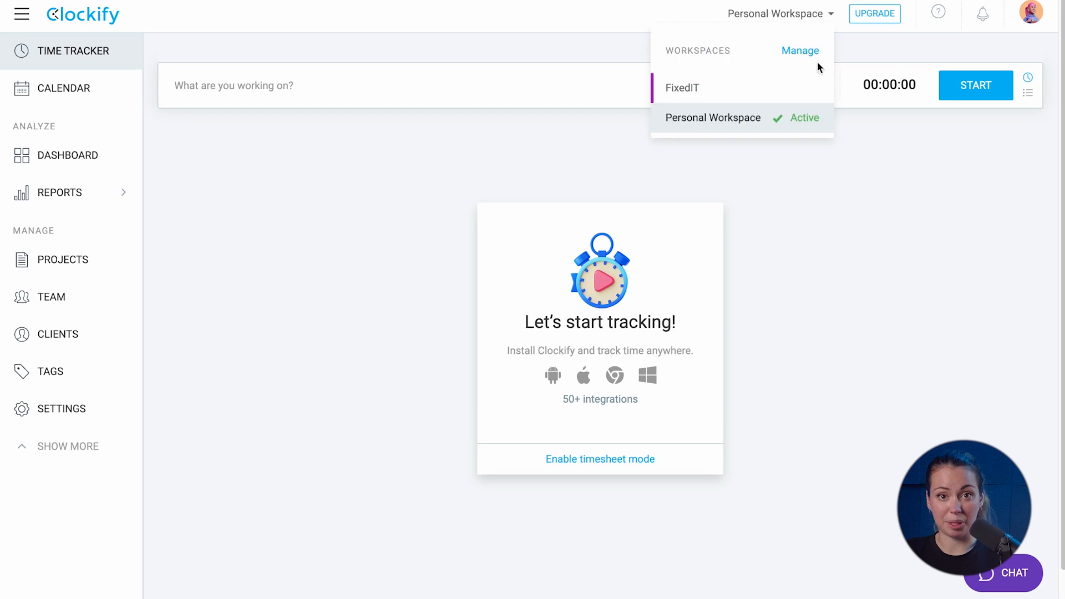
pyautogui.click(794, 128)
pyautogui.click(962, 93)
pyautogui.click(529, 92)
pyautogui.write('test')
pyautogui.click(993, 89)
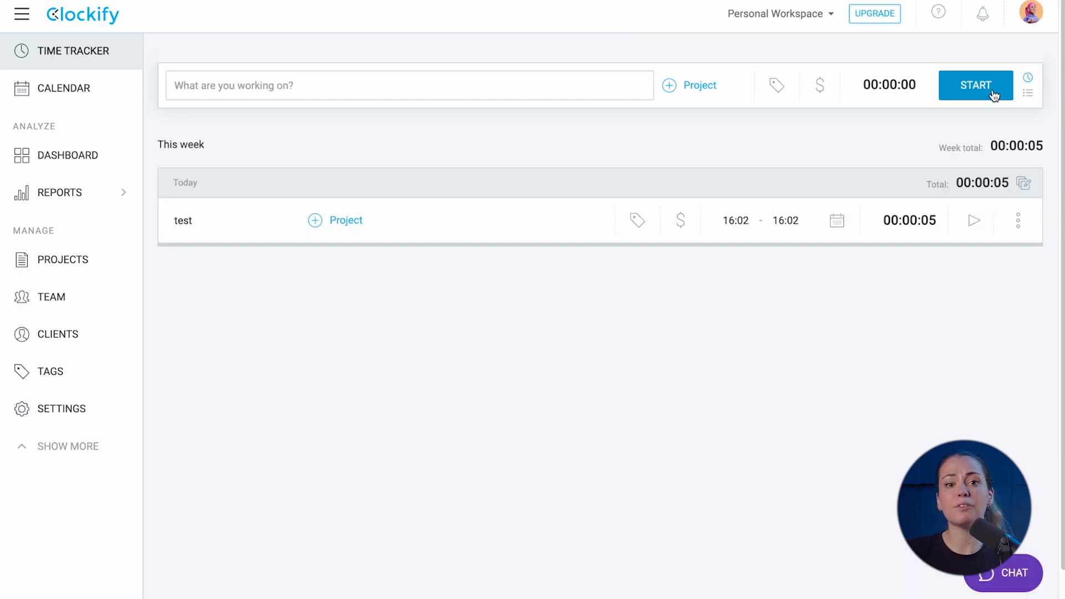
# Switch to FixedIT, then from Manage workspaces start deleting Personal Workspace
pyautogui.click(799, 22)
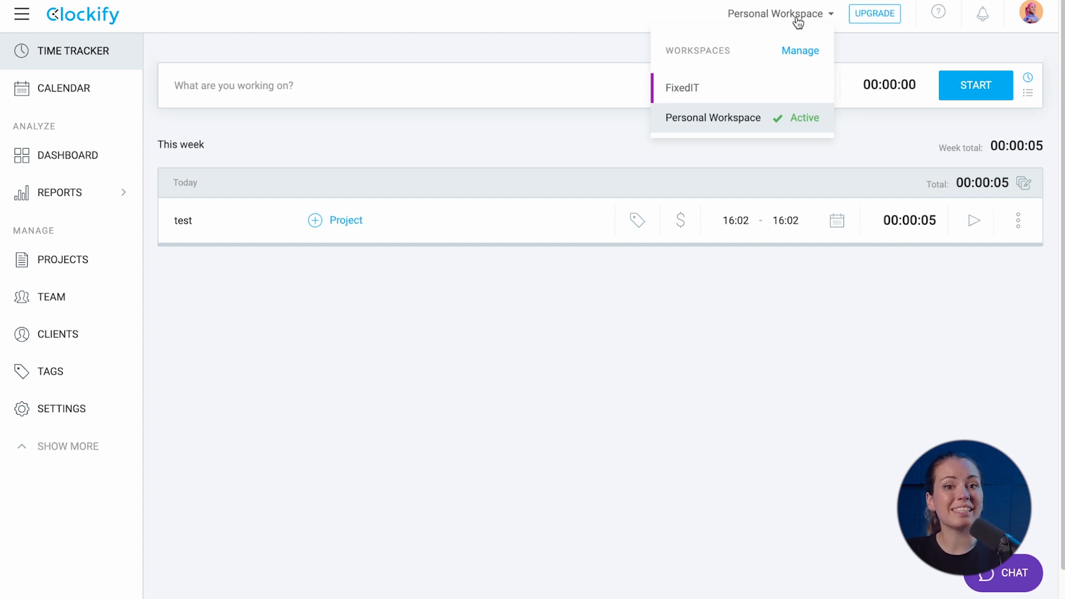
pyautogui.click(760, 88)
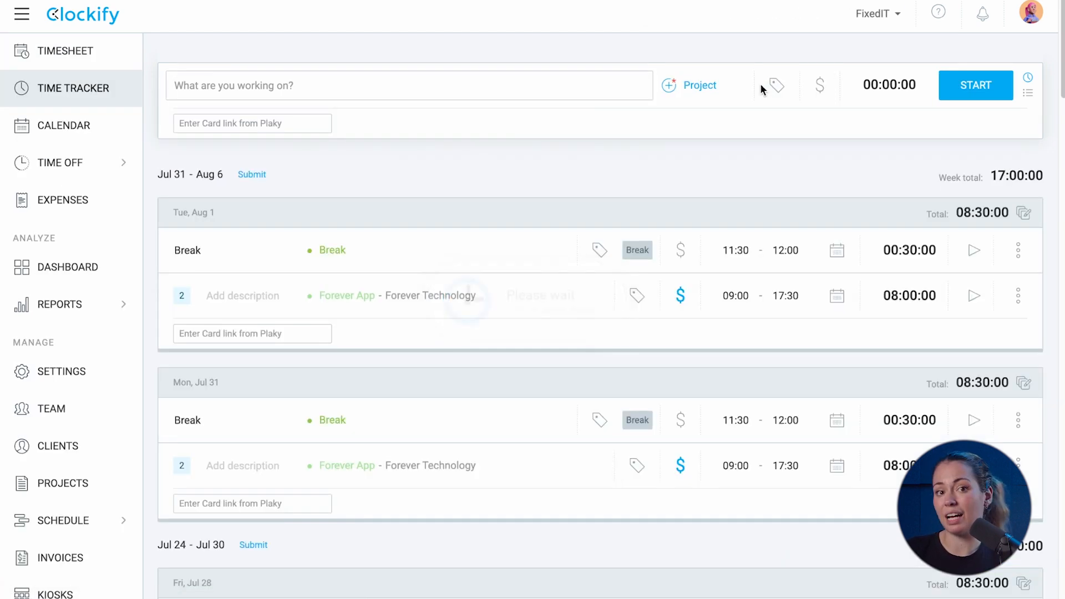
pyautogui.scroll(-3, 761, 88)
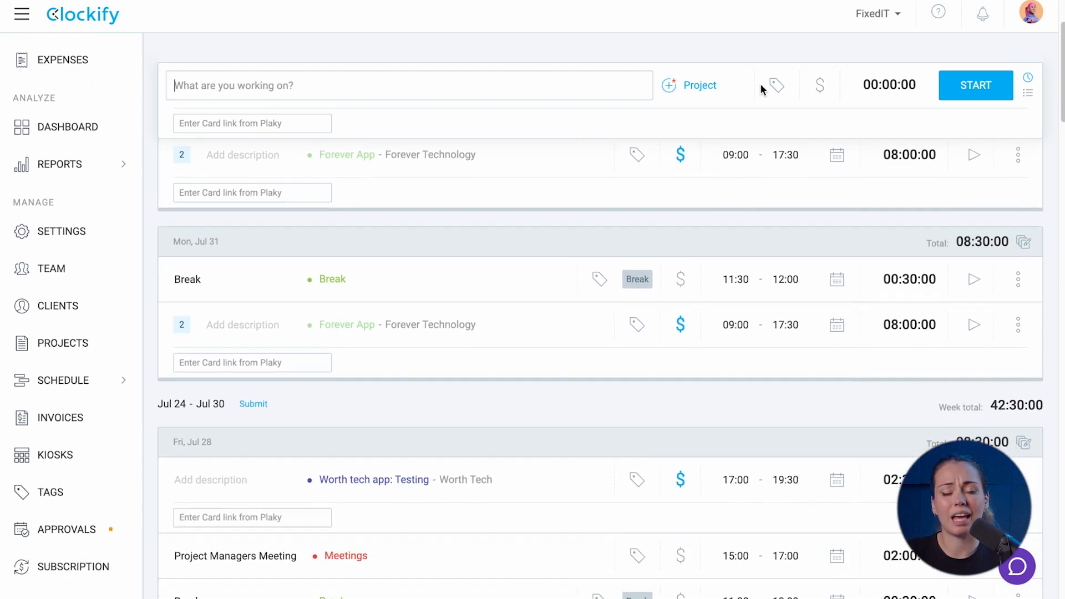
pyautogui.scroll(-2, 760, 88)
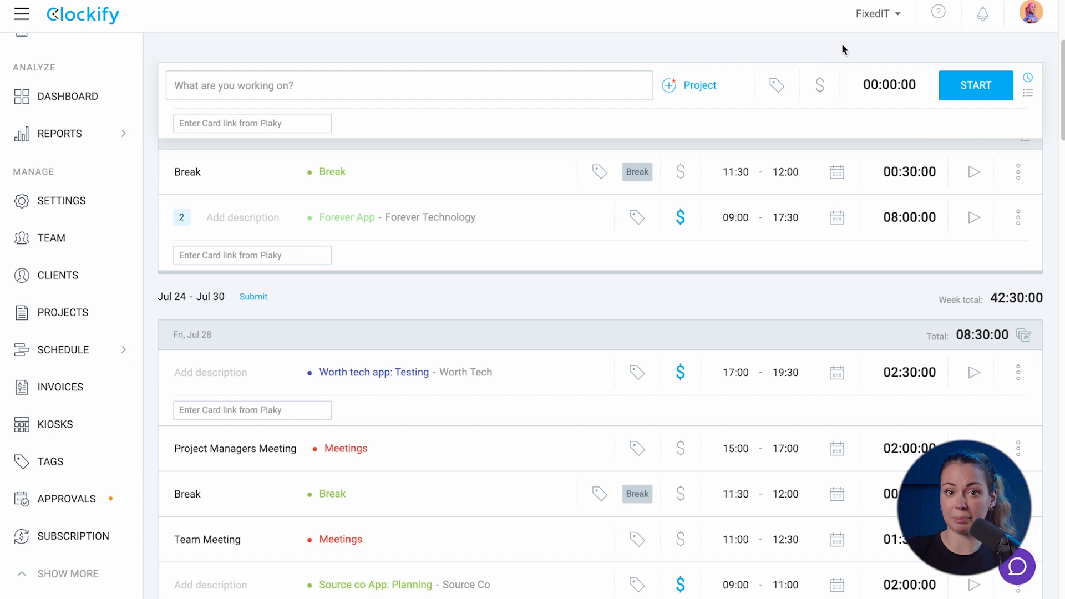
pyautogui.click(881, 17)
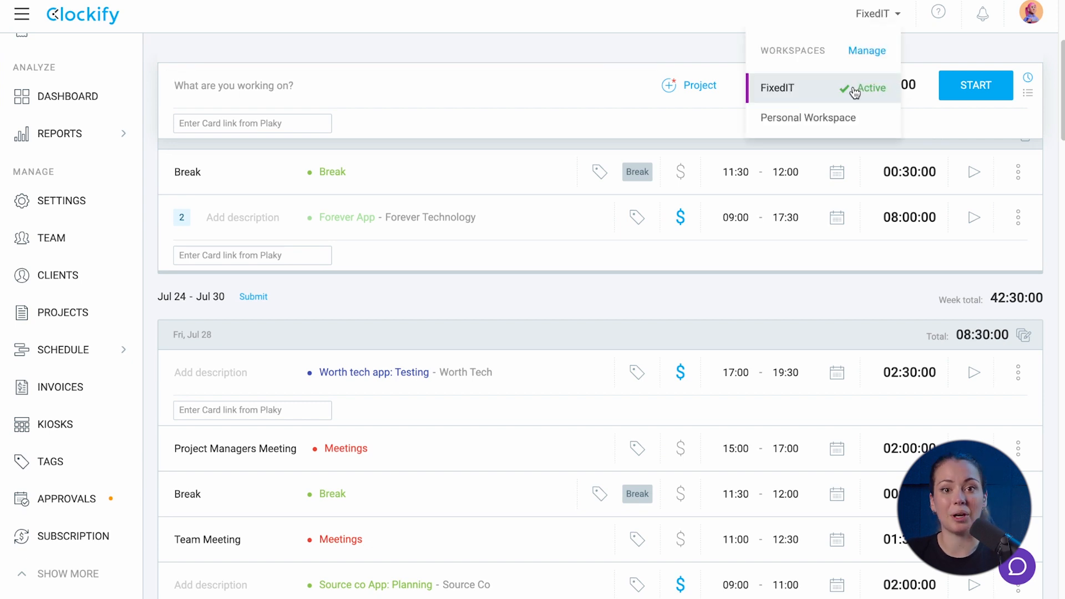
pyautogui.click(878, 53)
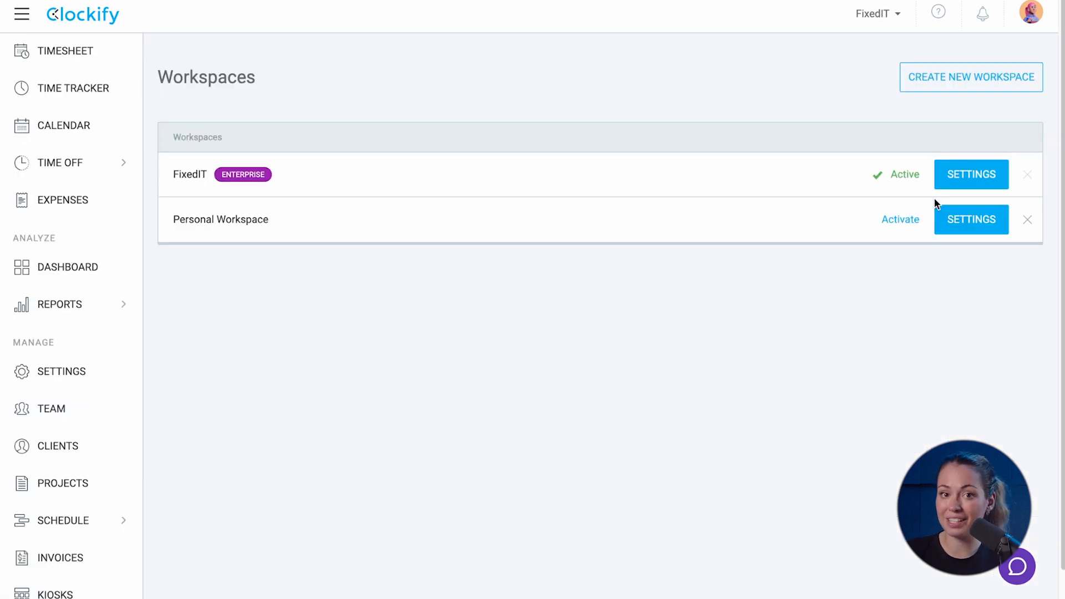
pyautogui.click(1029, 221)
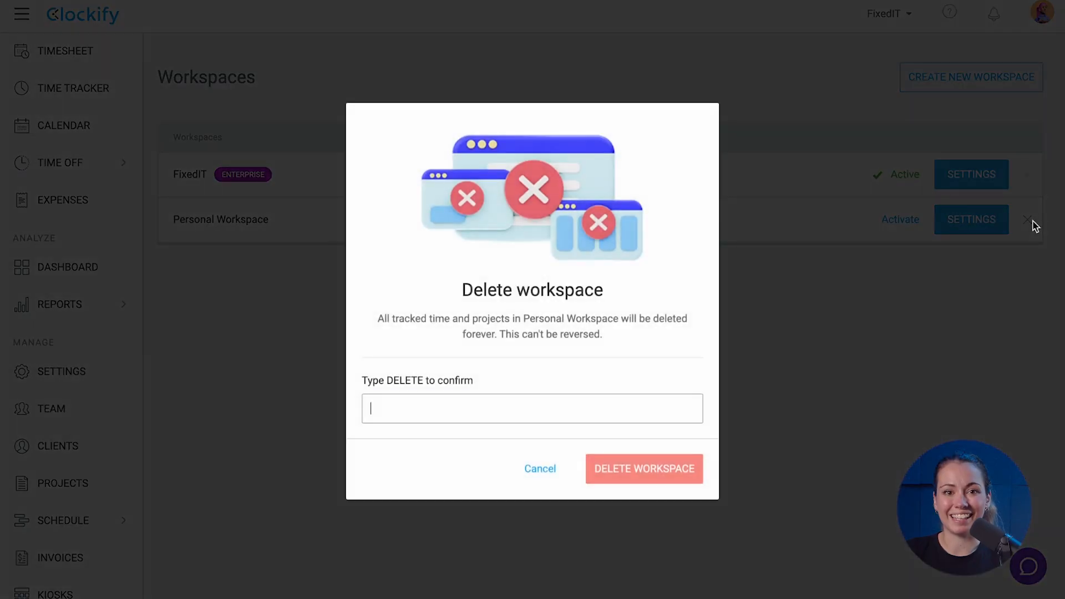